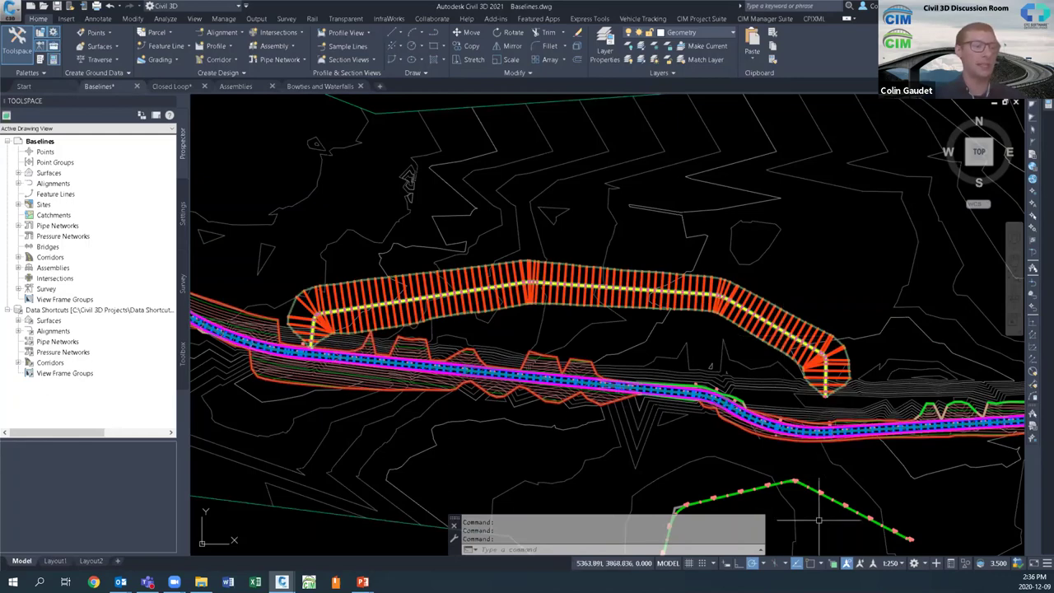
Step: Inspect the feature line along the centre of the ditch corridor and the neighbouring Main Street corridor
click(788, 340)
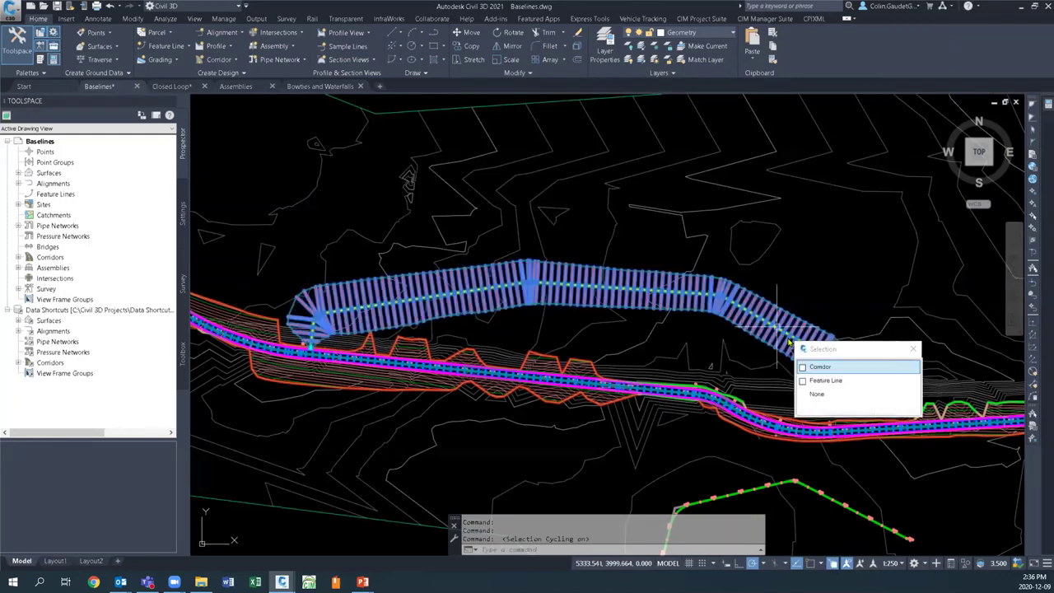
click(826, 380)
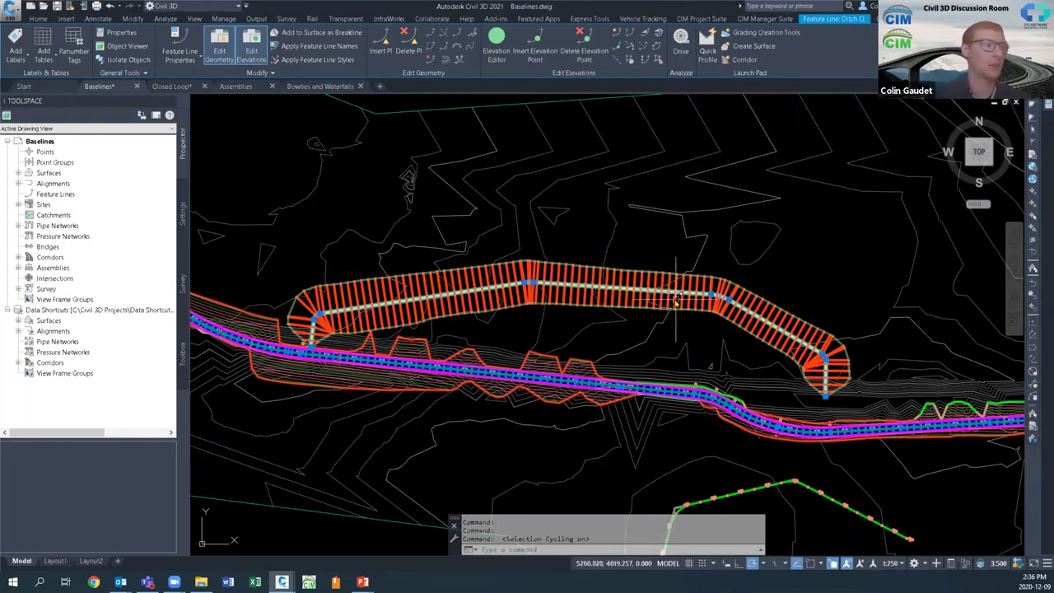
key(Escape)
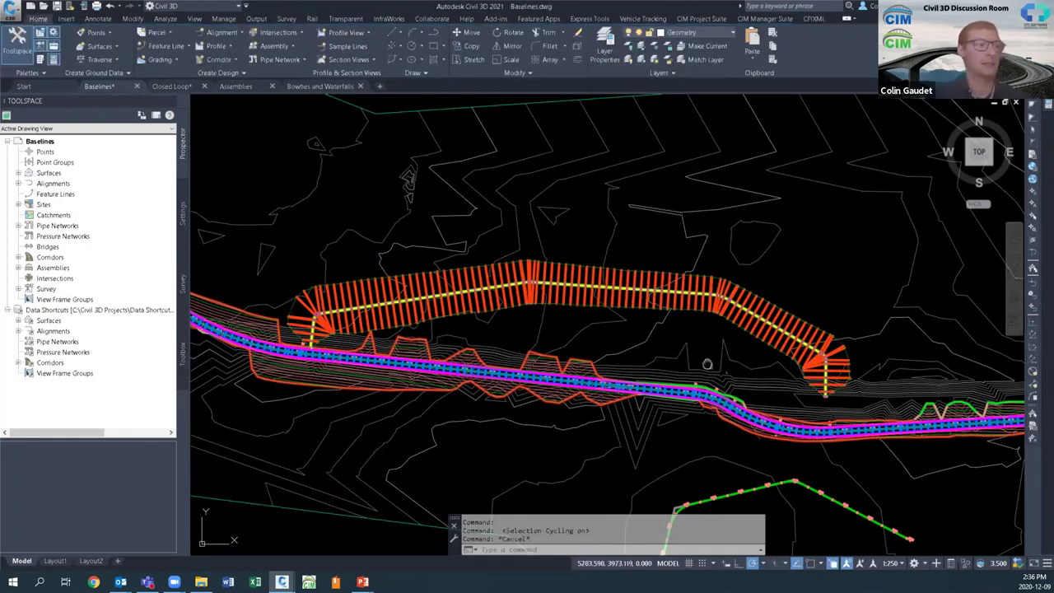
mouse_move(690, 318)
middle_down()
mouse_move(665, 305)
mouse_move(641, 216)
middle_up()
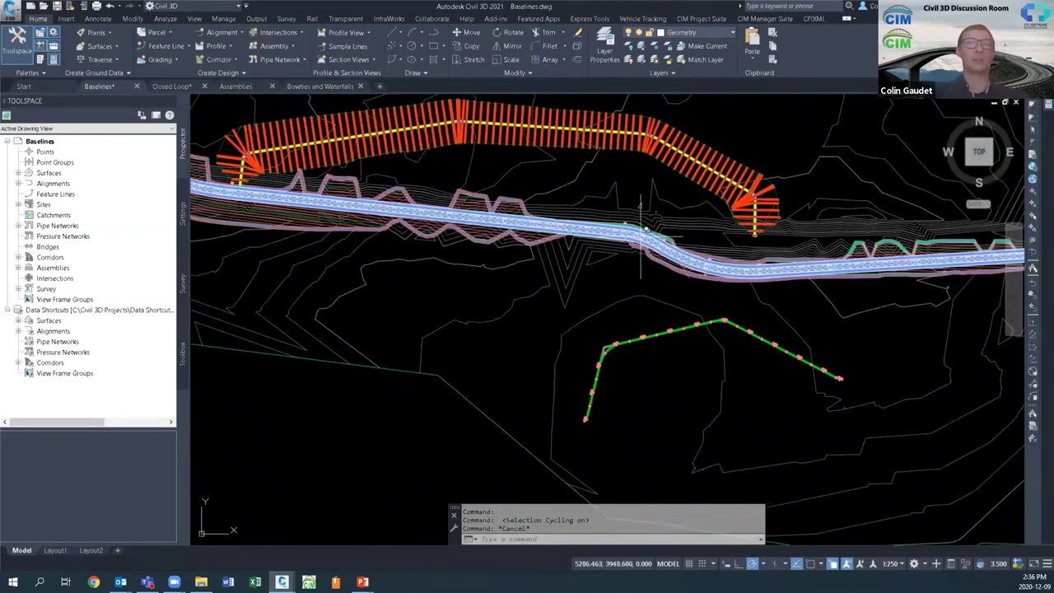
mouse_move(647, 227)
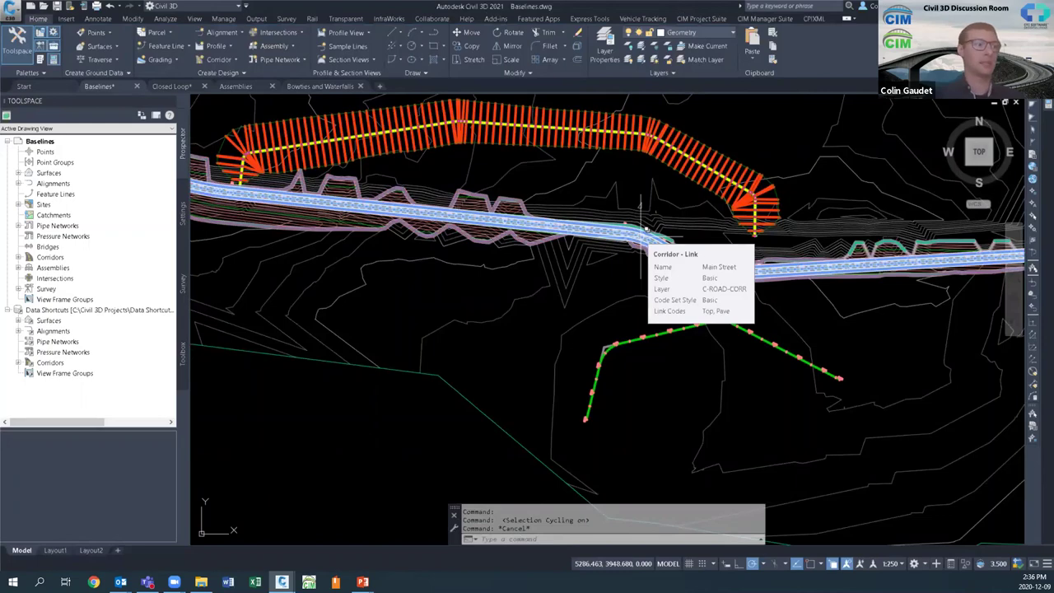
click(646, 228)
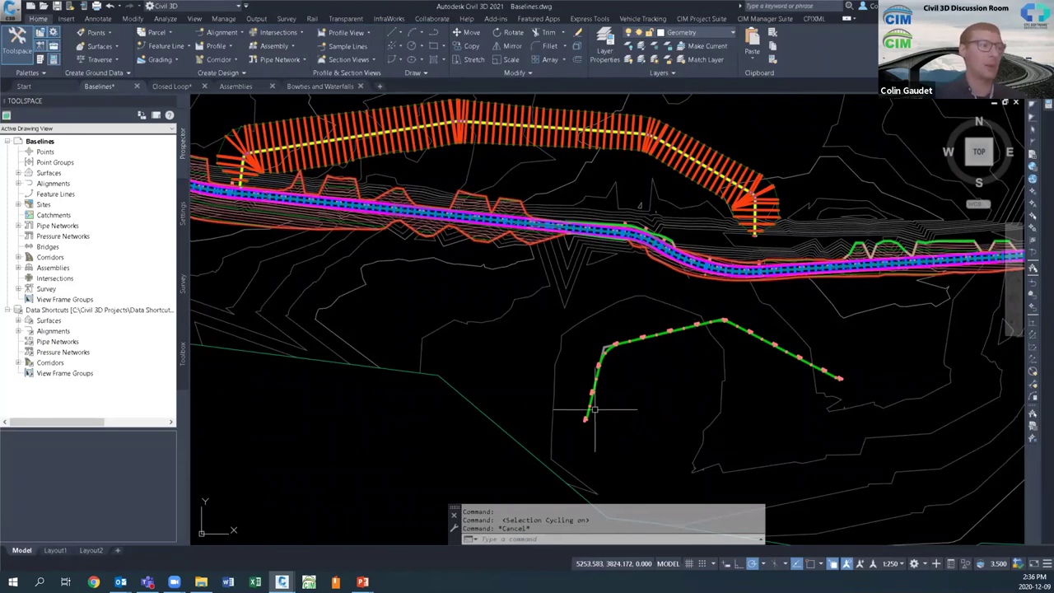
Step: Start a feature line from the Berm alignment south of the road, with the site set to <None>
scroll(592, 404, up, 4)
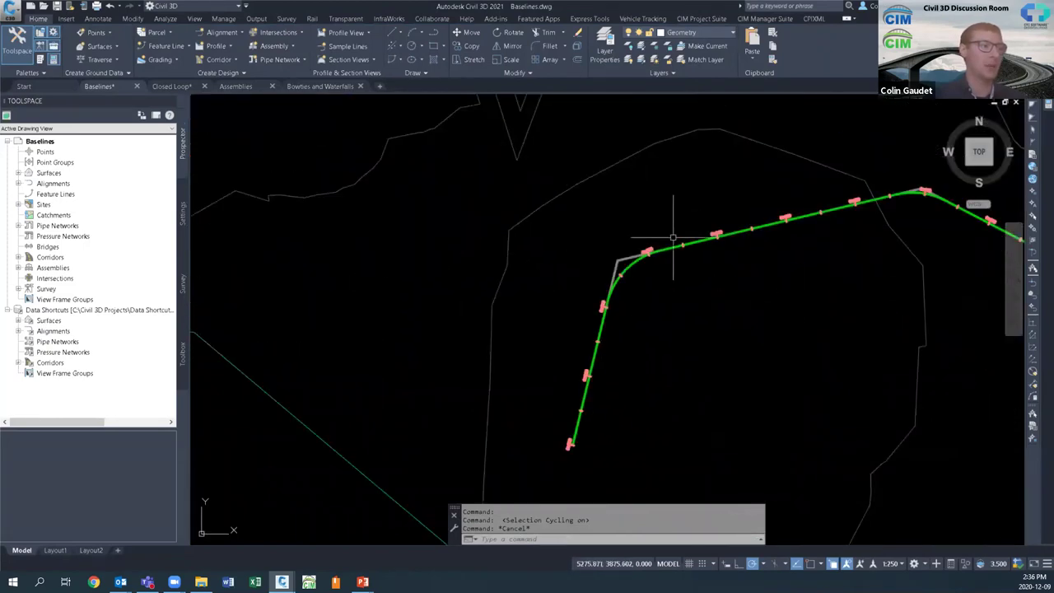
scroll(635, 254, up, 4)
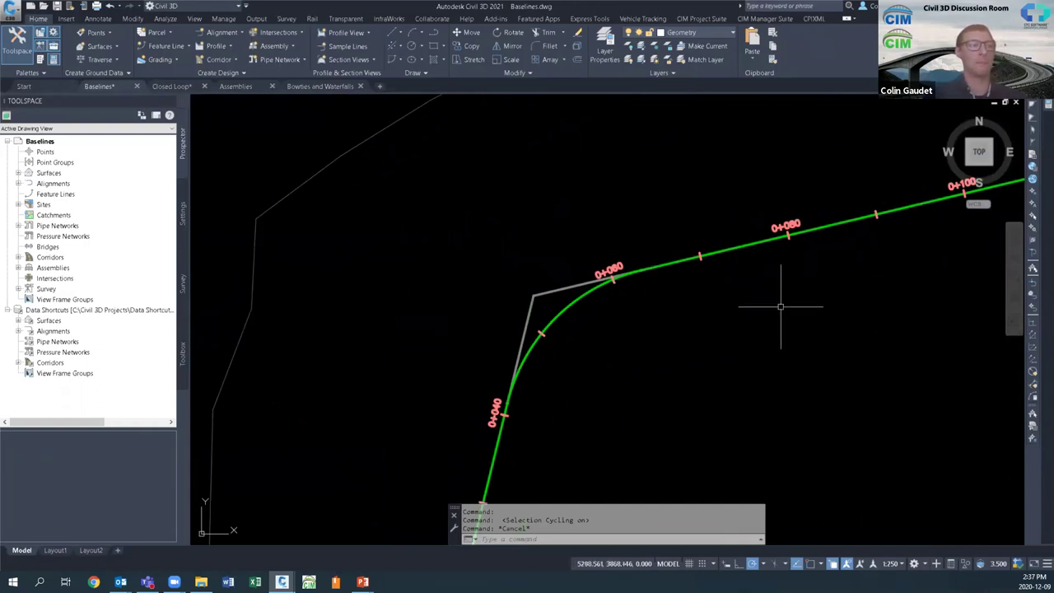
middle_drag(807, 299, 650, 335)
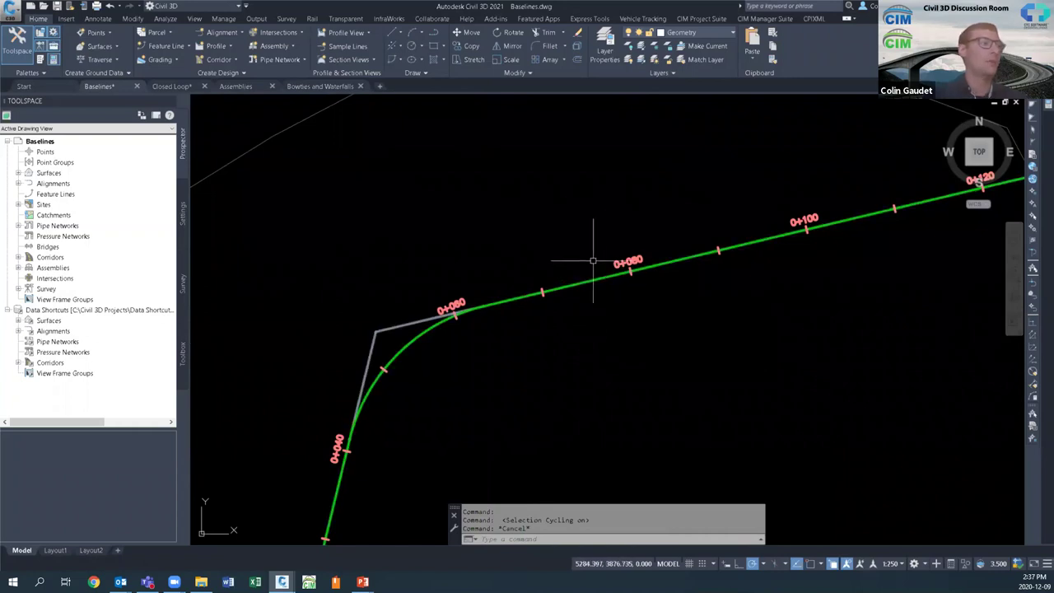
click(187, 47)
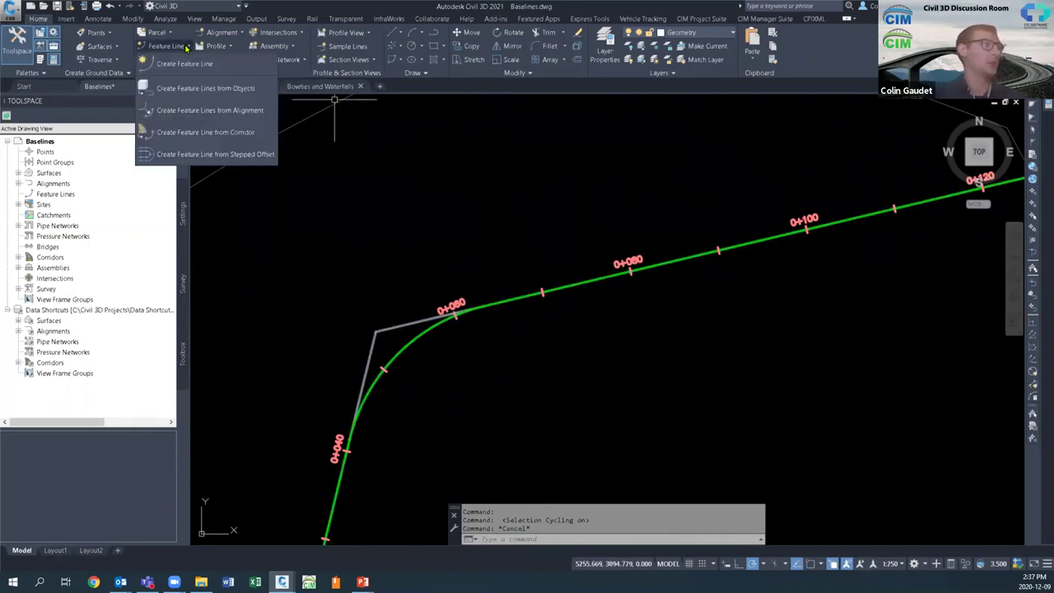
click(235, 113)
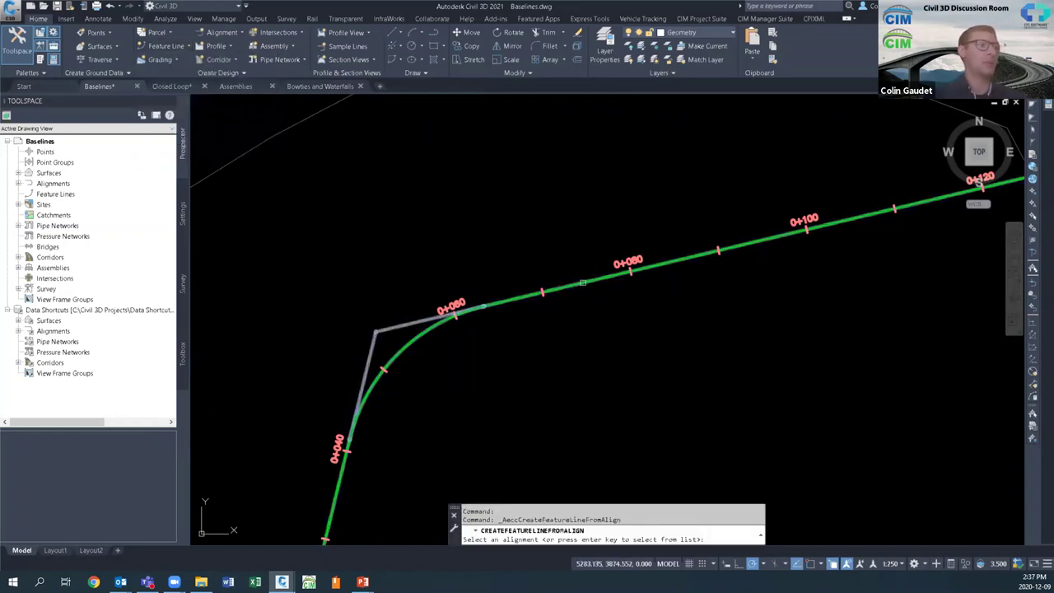
click(582, 283)
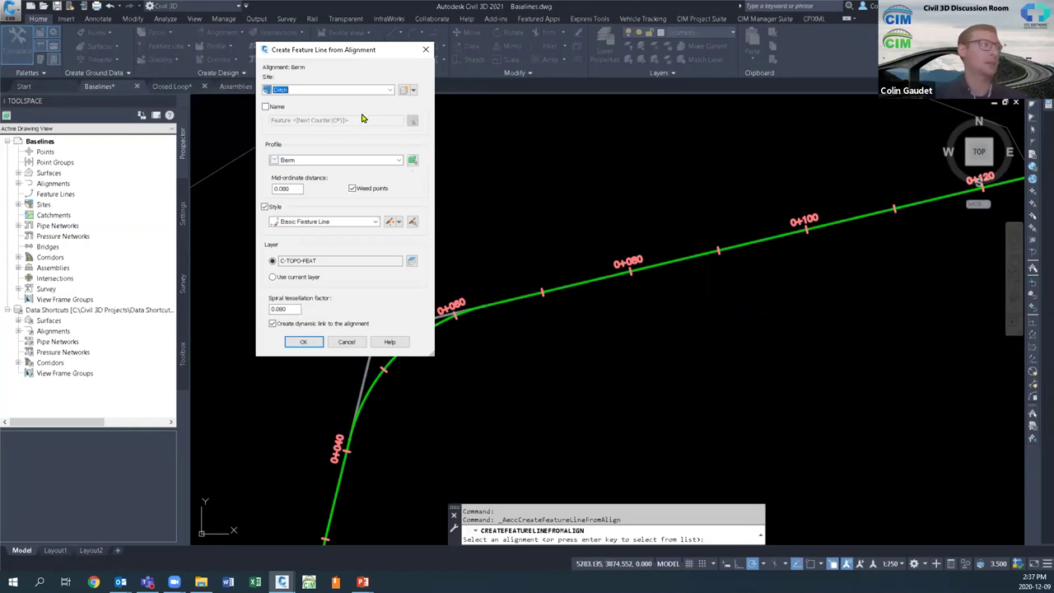
click(345, 92)
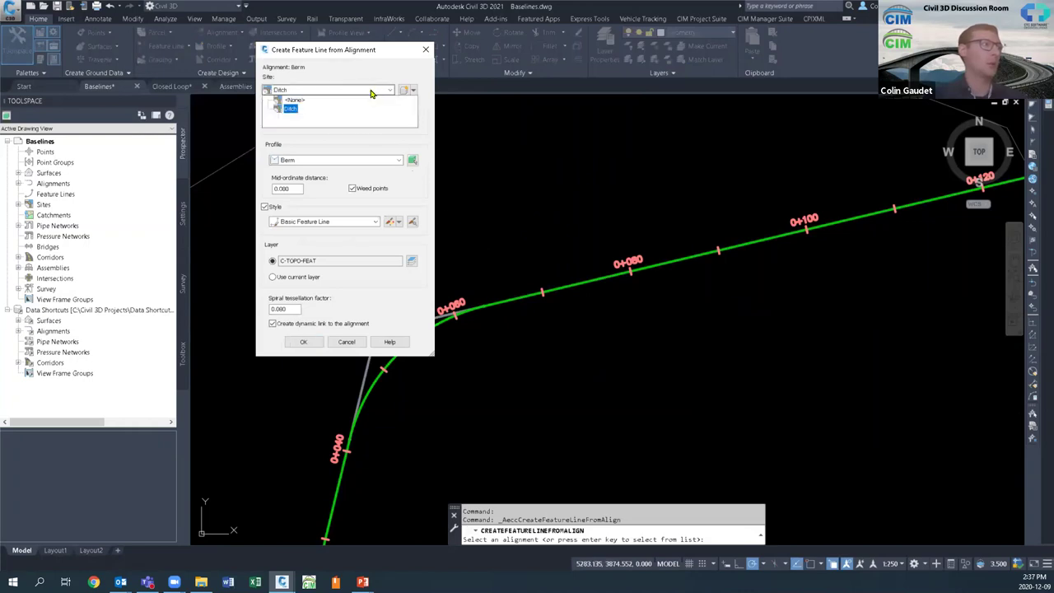
click(293, 101)
Step: Name the feature line Top of Berm and create it with the Berm profile and dynamic link, skipping vertex weeding
click(287, 108)
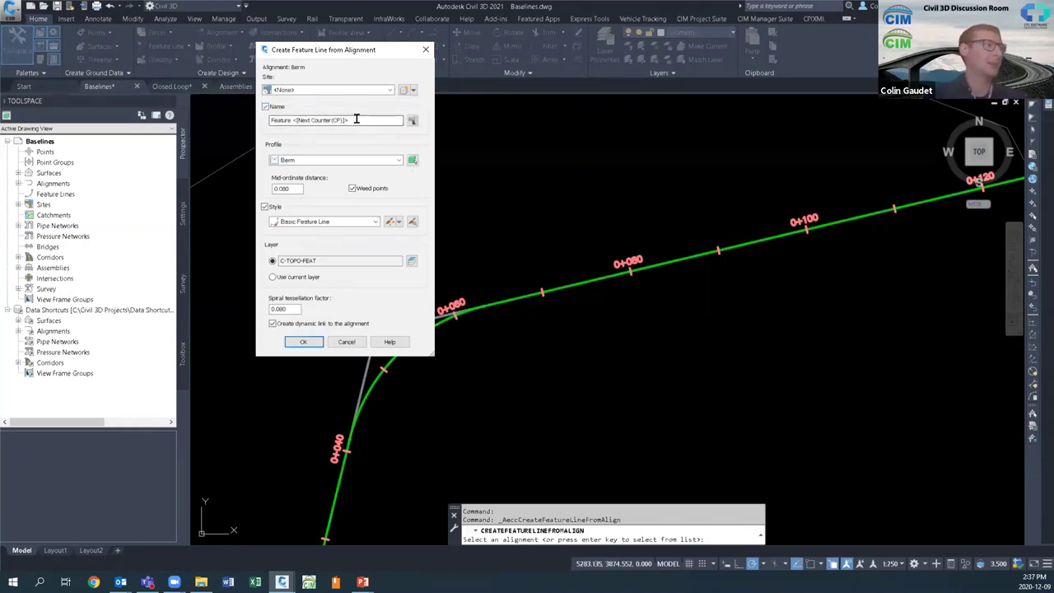
drag(352, 120, 293, 120)
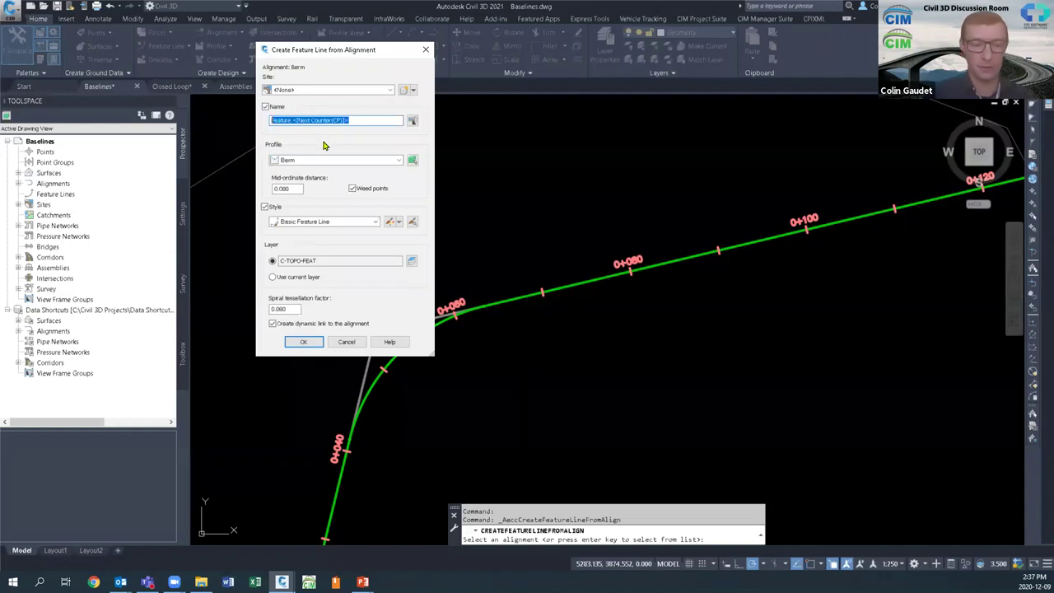
text(Top of Berm)
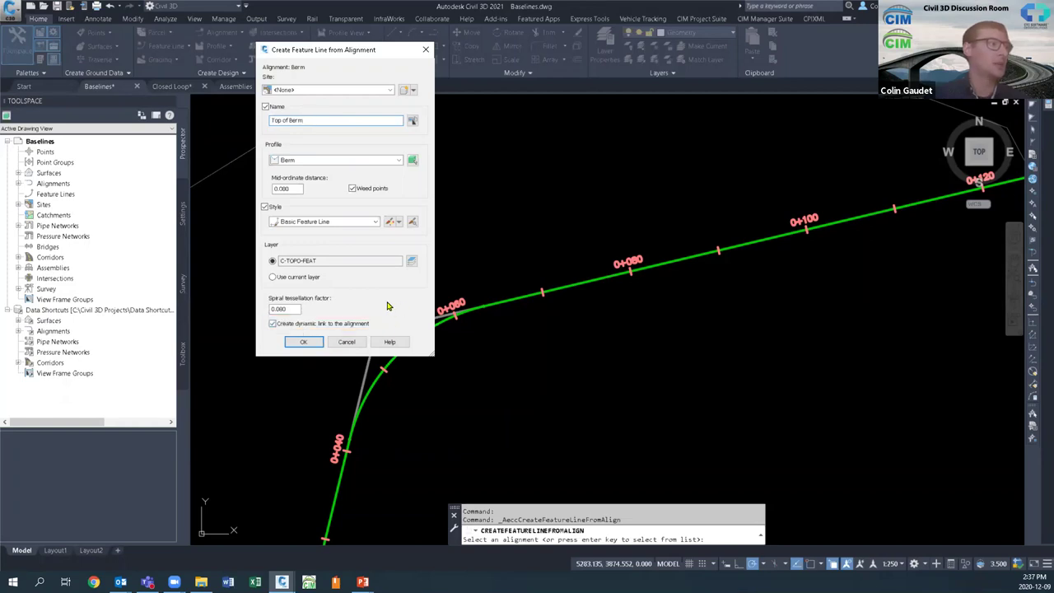
click(305, 342)
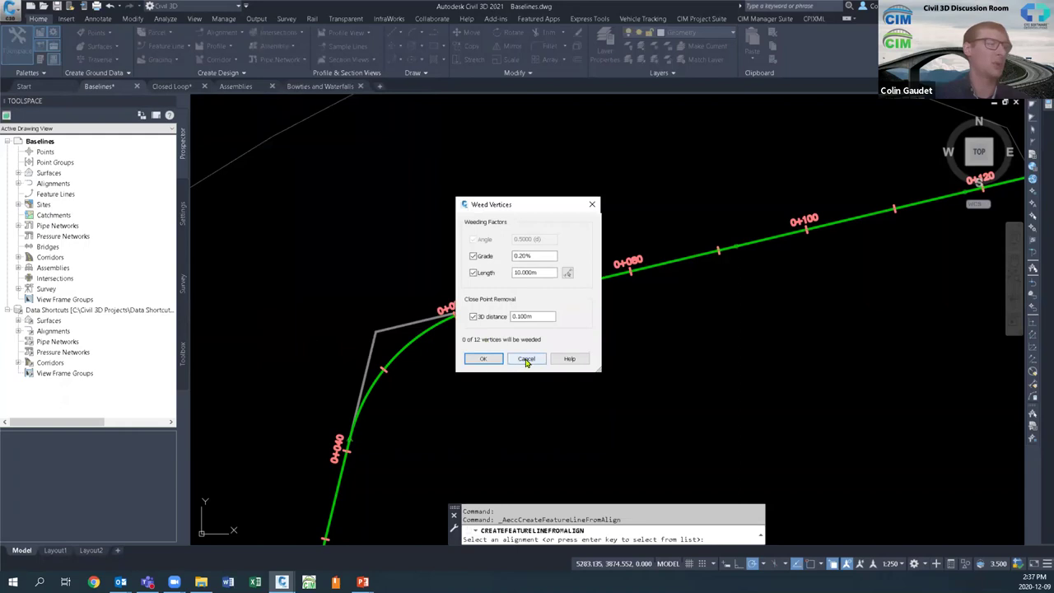
click(527, 360)
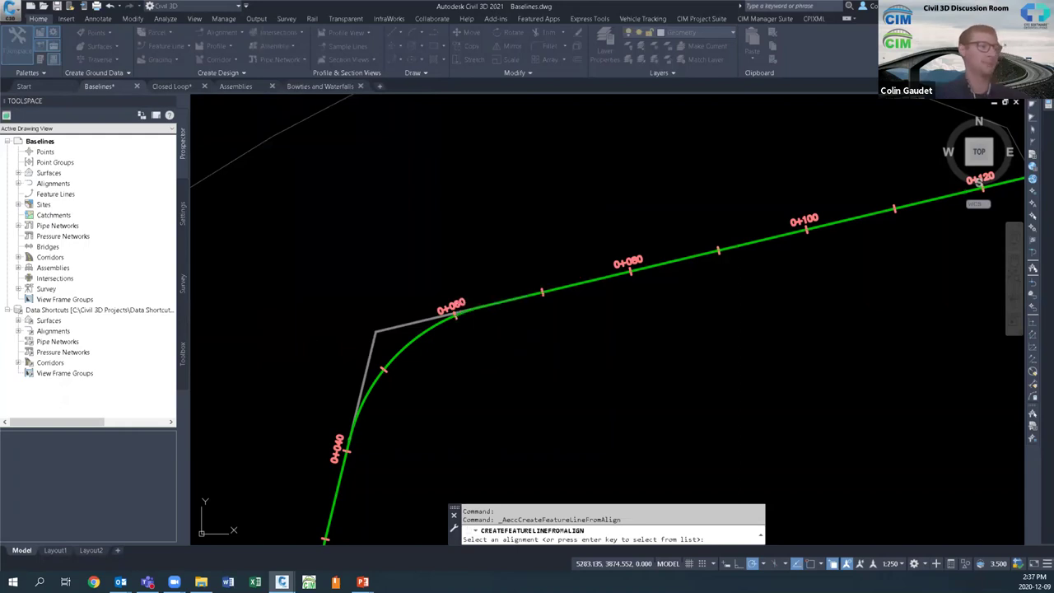
Step: Select the auto feature line on the berm alignment, inspect it over its full length, and clear the selection
click(526, 295)
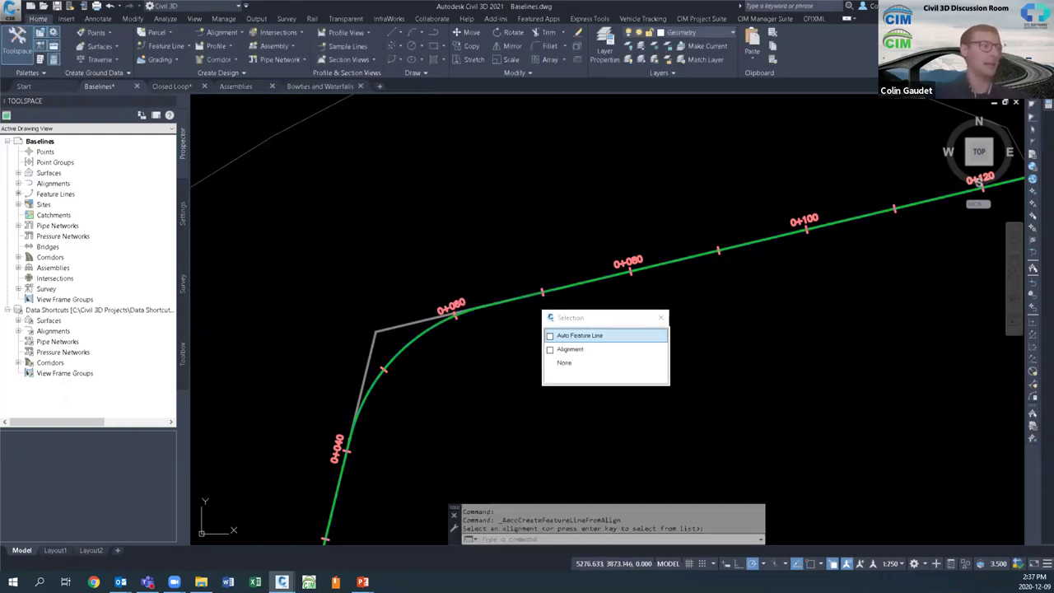
click(616, 342)
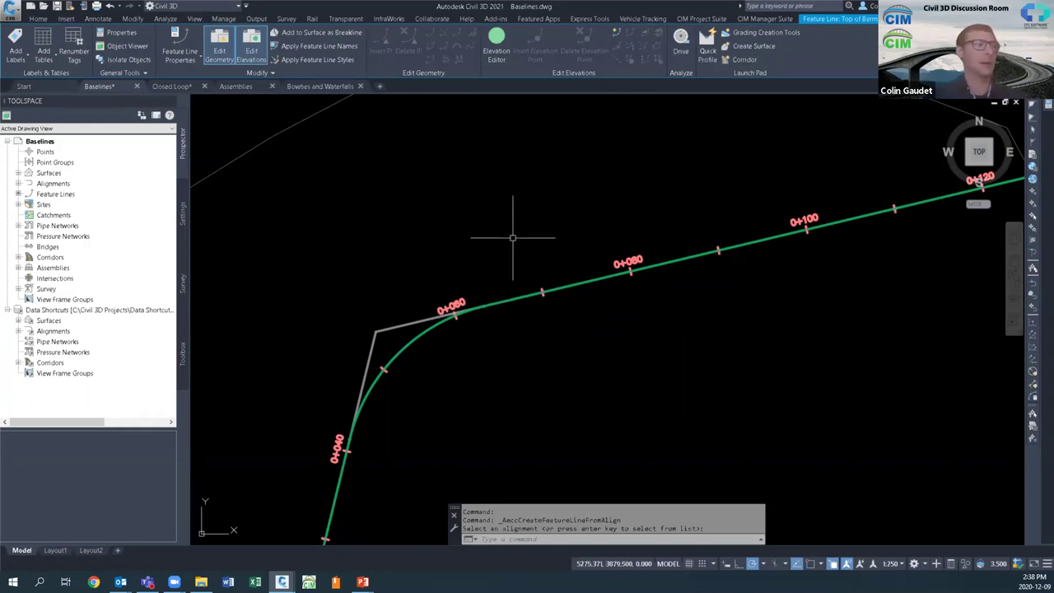
scroll(486, 239, down, 4)
scroll(447, 288, down, 2)
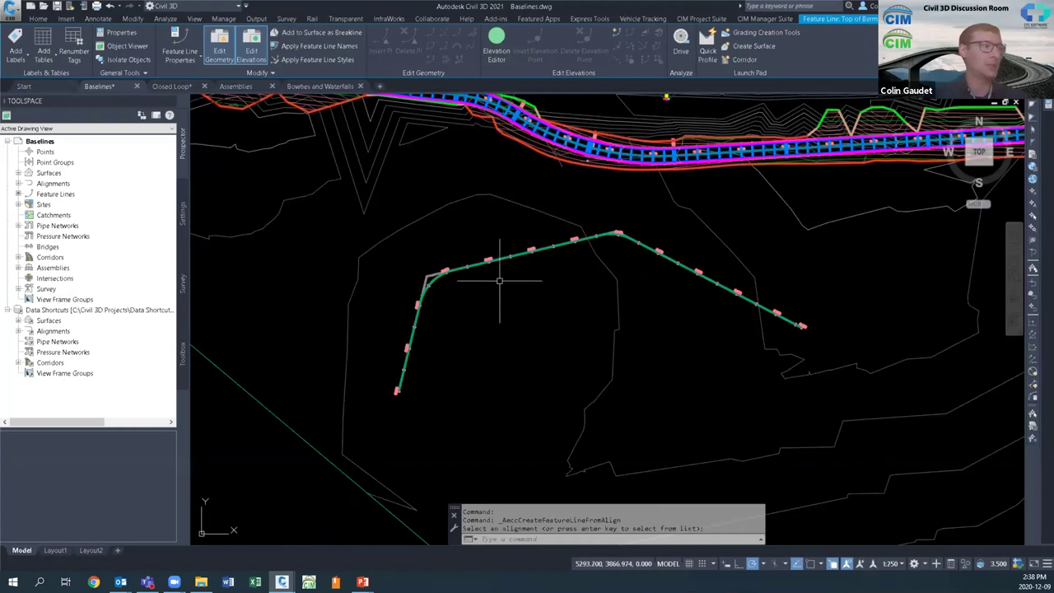
key(Escape)
key(Escape)
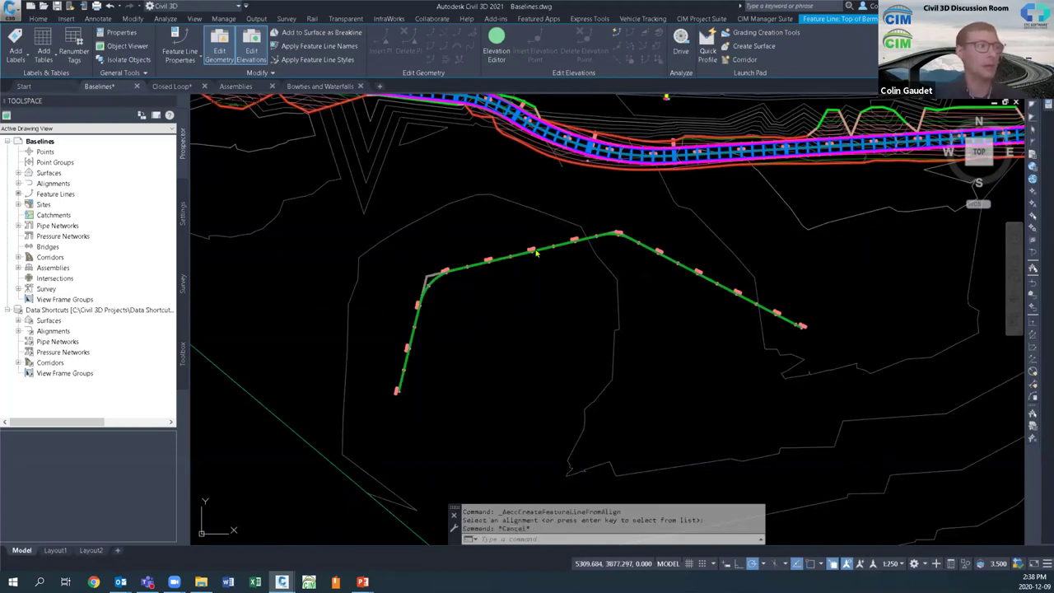
Step: Stretch the flat bottom of the notch midway along the Berm profile straight down by 3 units
scroll(537, 271, down, 4)
scroll(546, 376, down, 2)
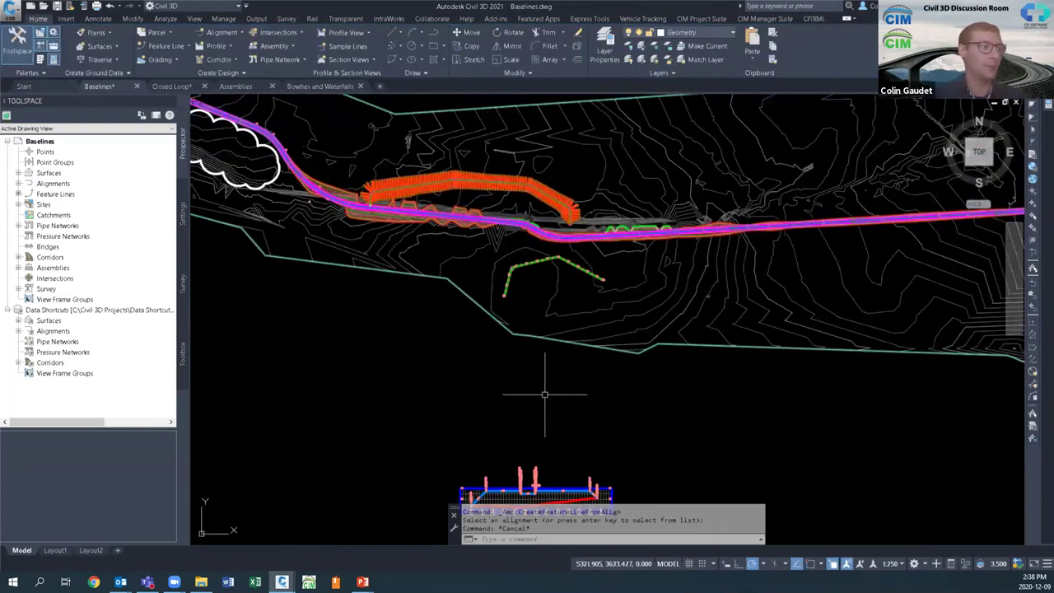
middle_drag(546, 388, 546, 289)
scroll(526, 371, up, 3)
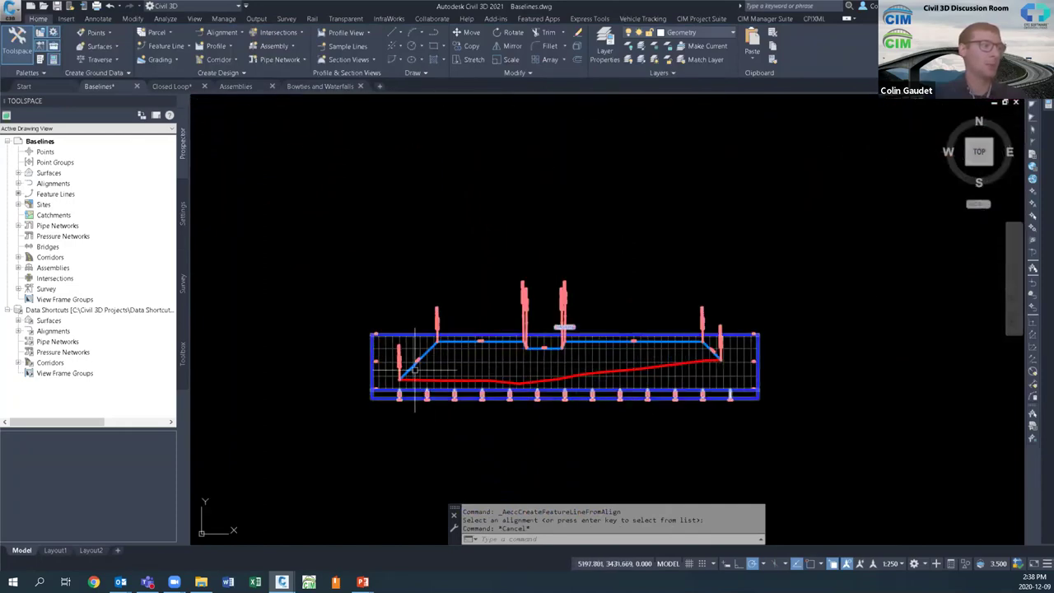
scroll(431, 369, up, 2)
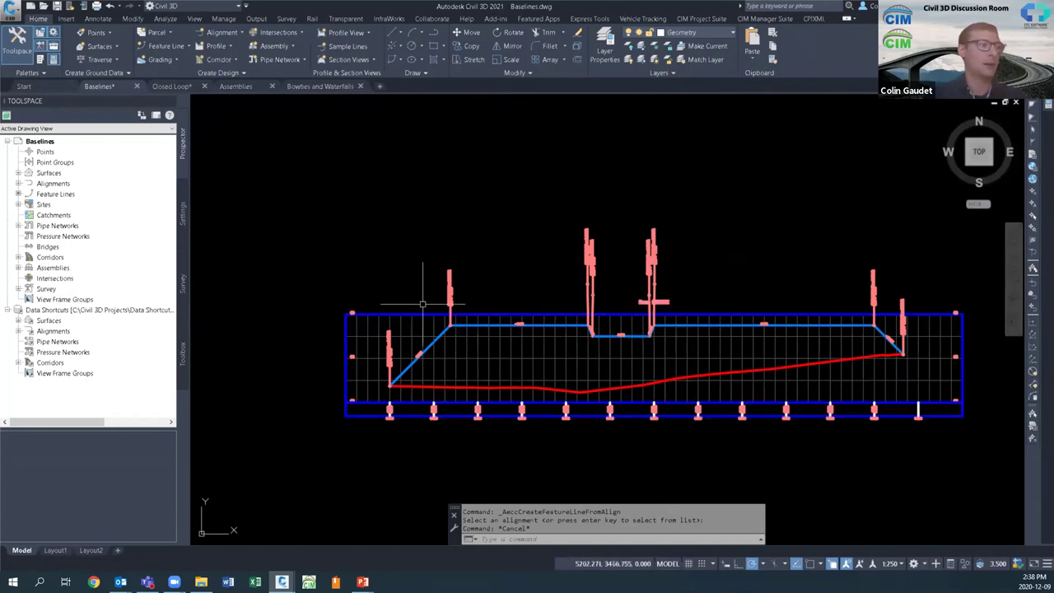
scroll(428, 362, up, 3)
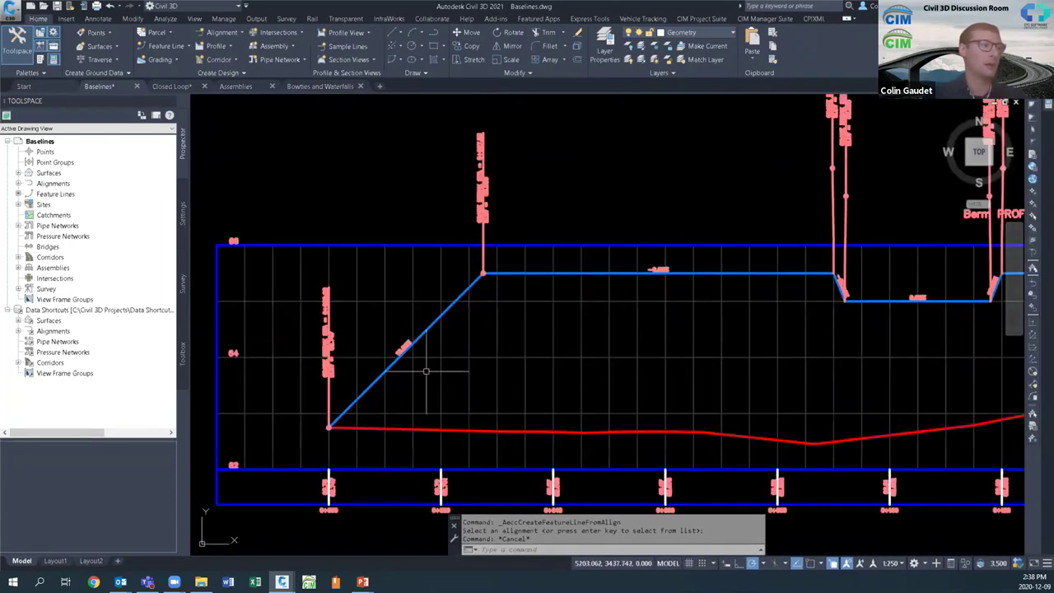
scroll(388, 369, up, 2)
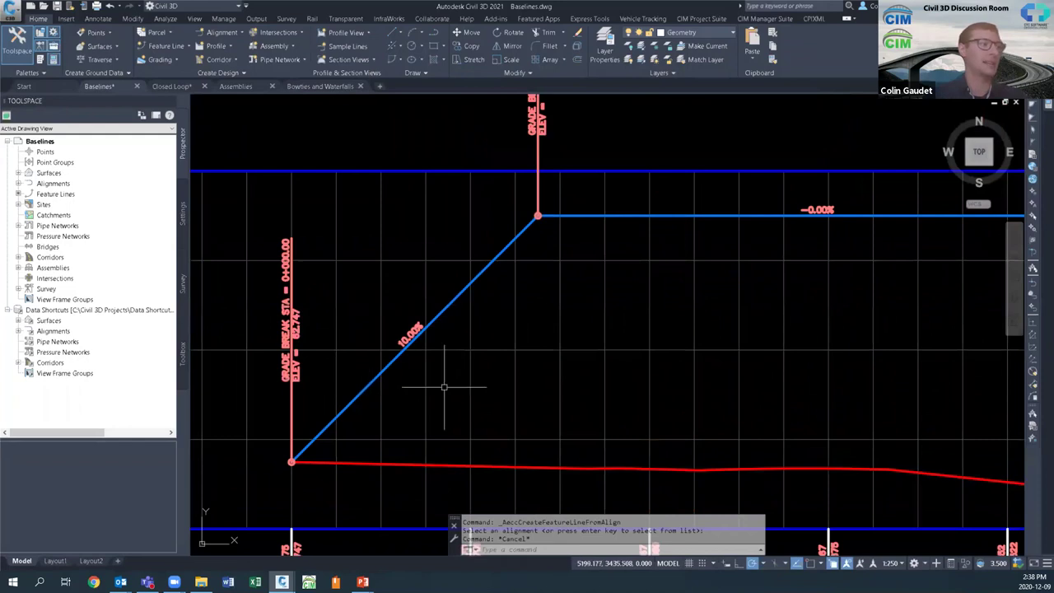
middle_drag(737, 332, 216, 338)
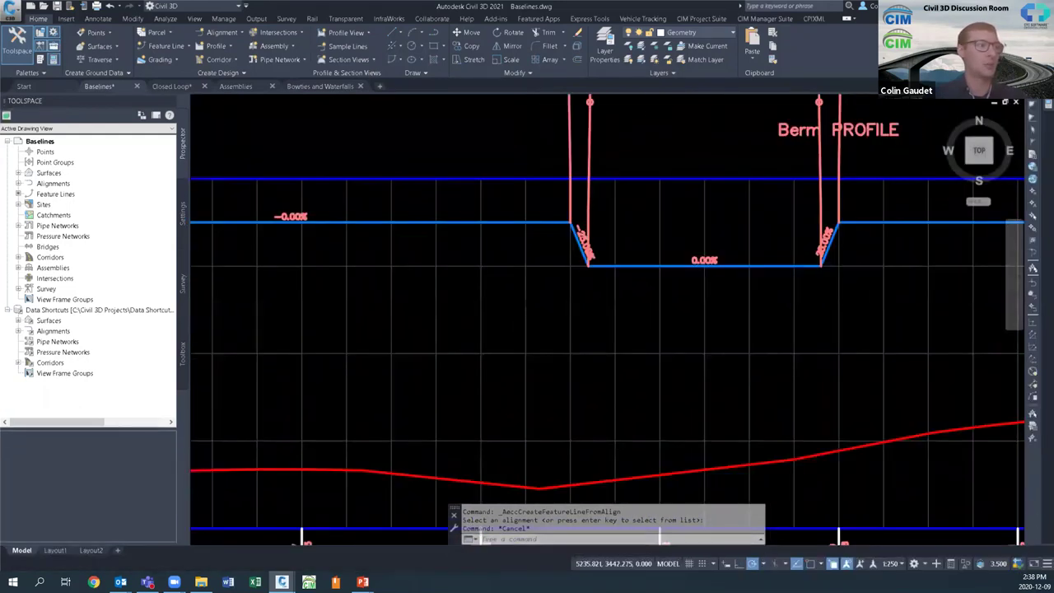
click(659, 265)
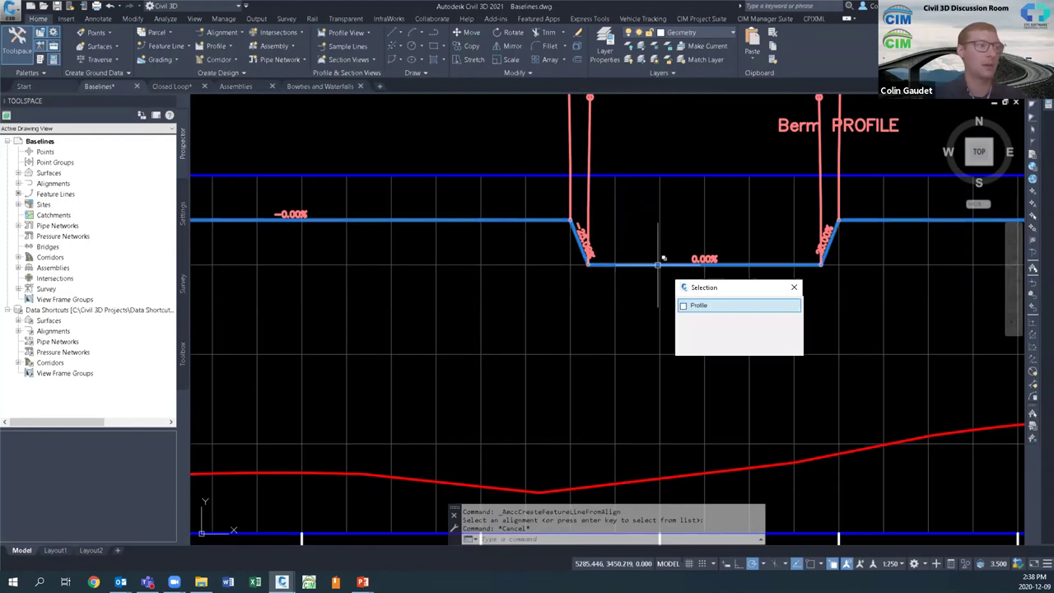
click(714, 306)
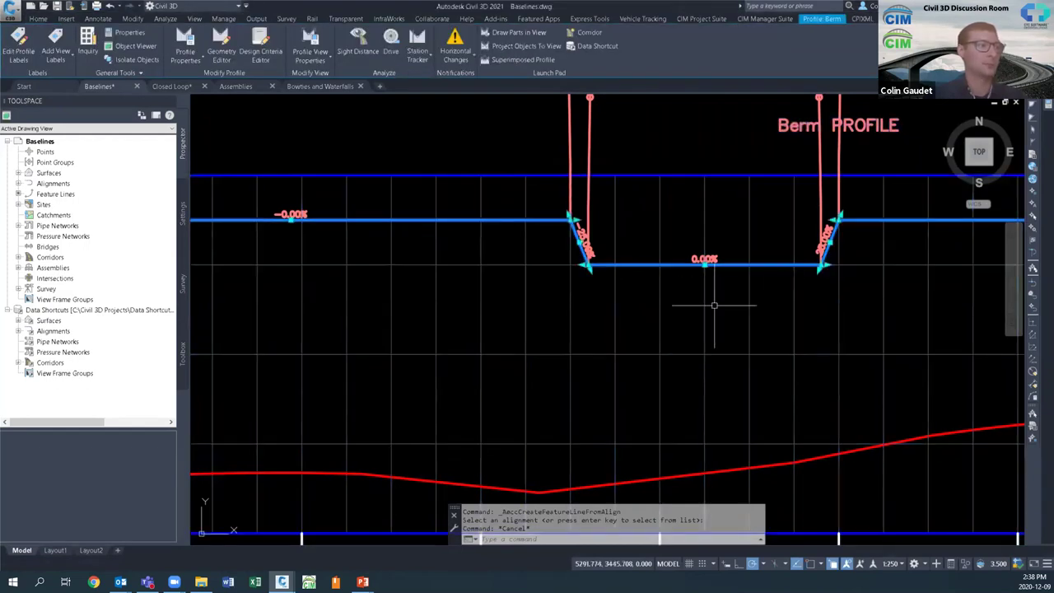
click(704, 263)
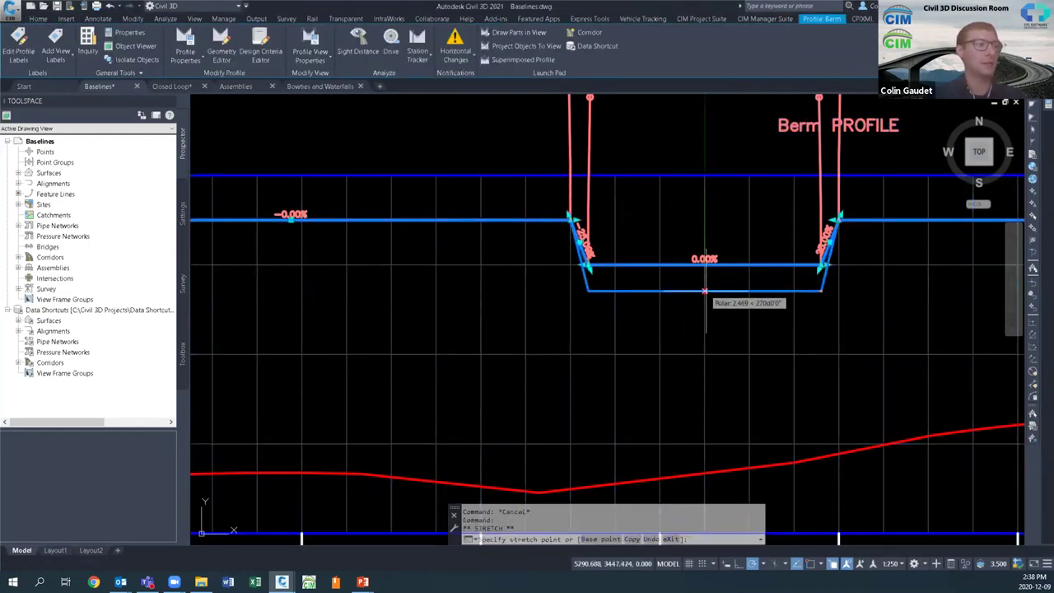
text(3)
key(Return)
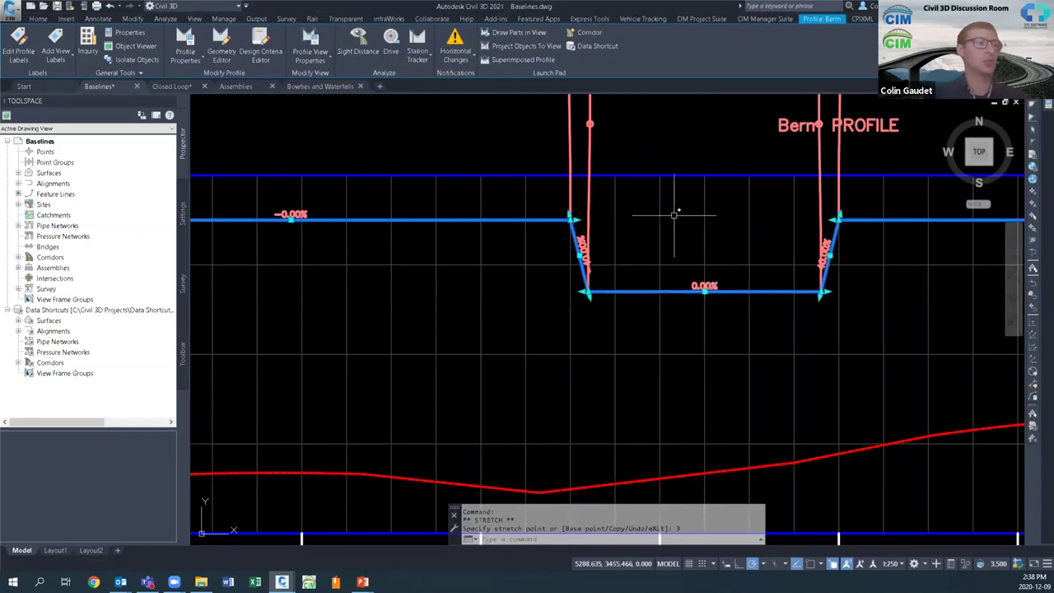
key(Escape)
Step: Select the Top of Berm feature line south of the road and remove its dynamic link to the alignment
scroll(671, 321, down, 2)
scroll(706, 275, down, 2)
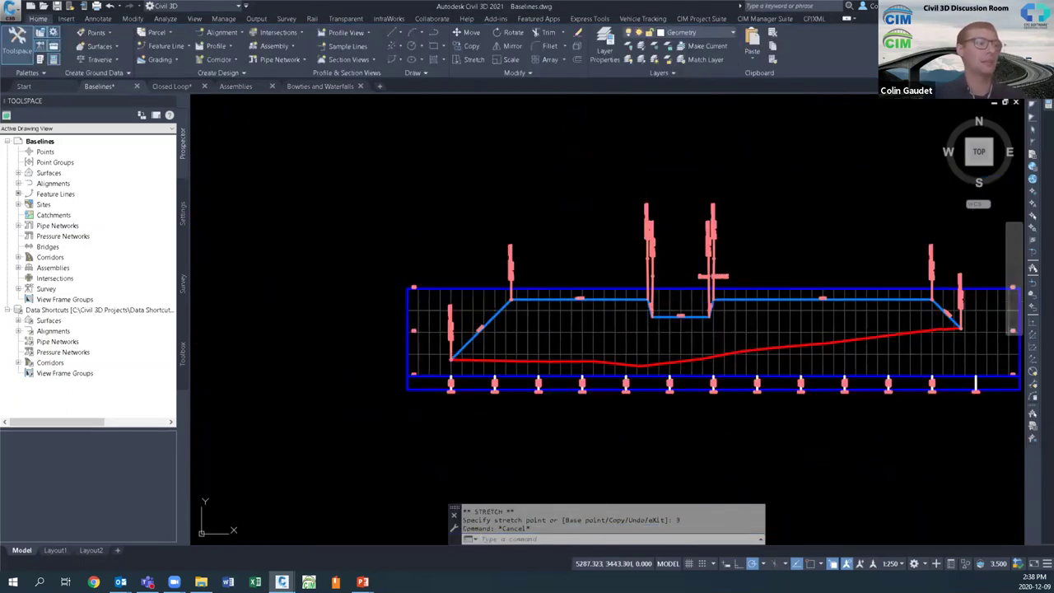
middle_drag(640, 223, 670, 357)
scroll(706, 374, down, 3)
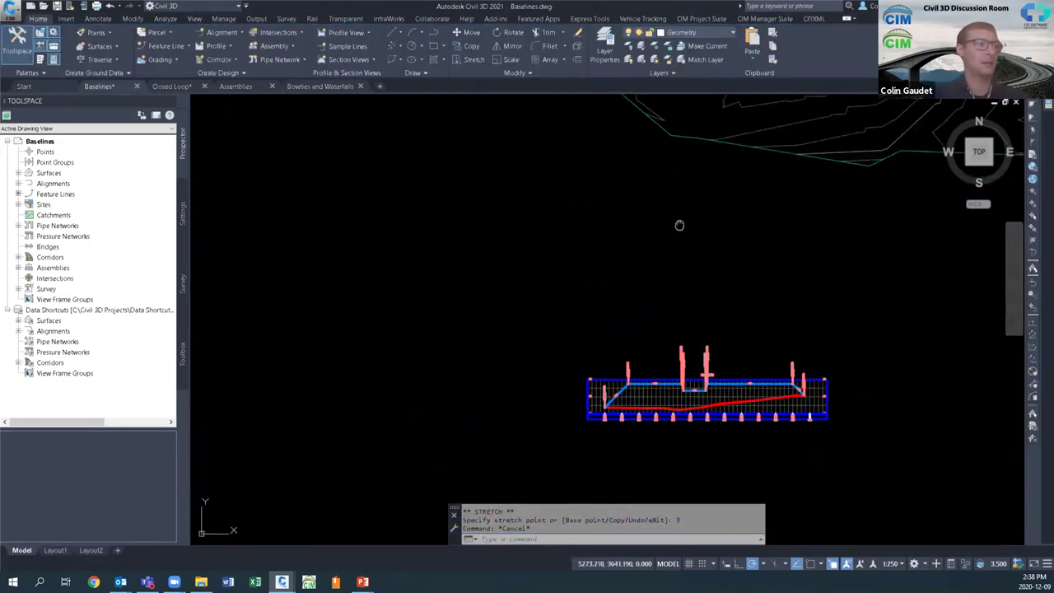
middle_drag(678, 225, 699, 341)
middle_drag(737, 165, 741, 221)
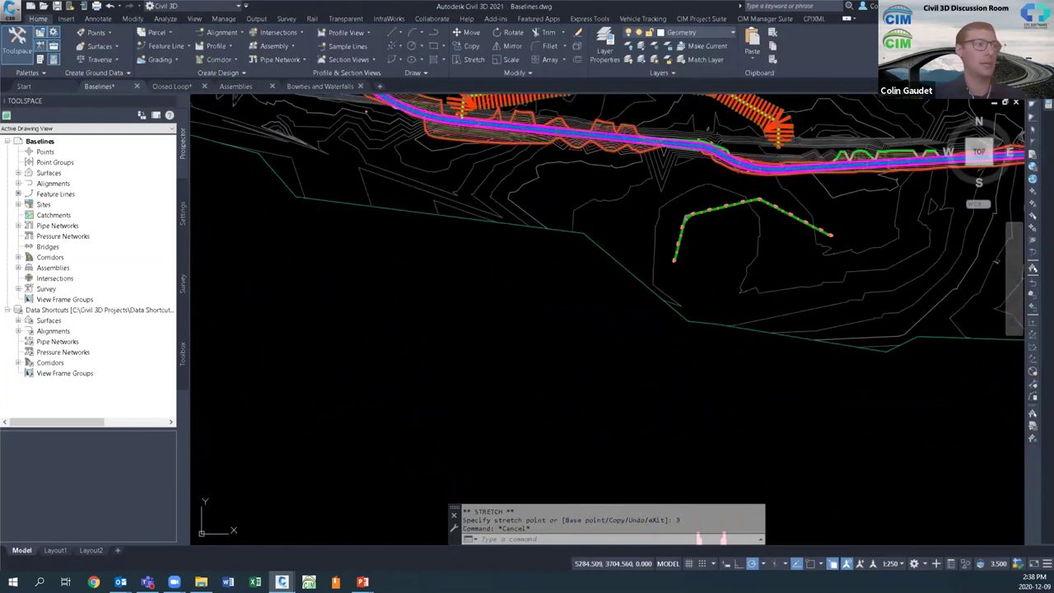
click(745, 204)
click(795, 248)
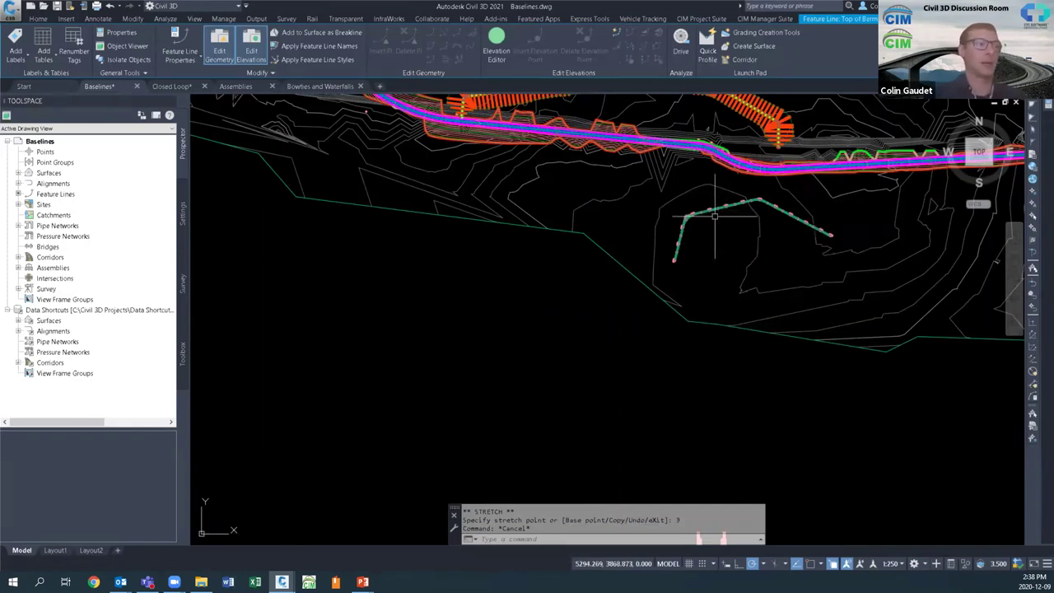
scroll(715, 217, up, 4)
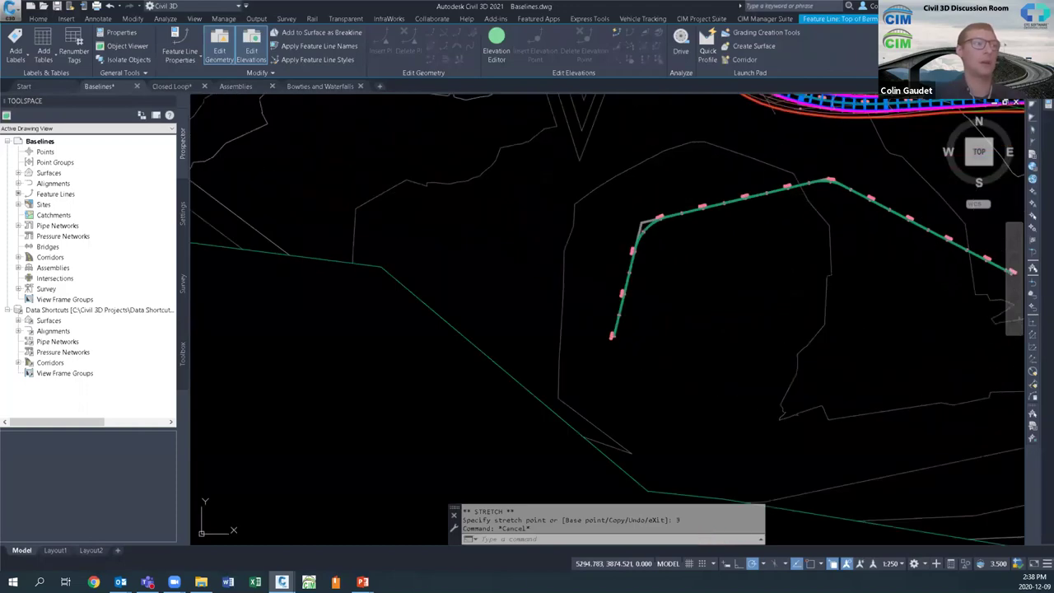
middle_drag(760, 218, 660, 288)
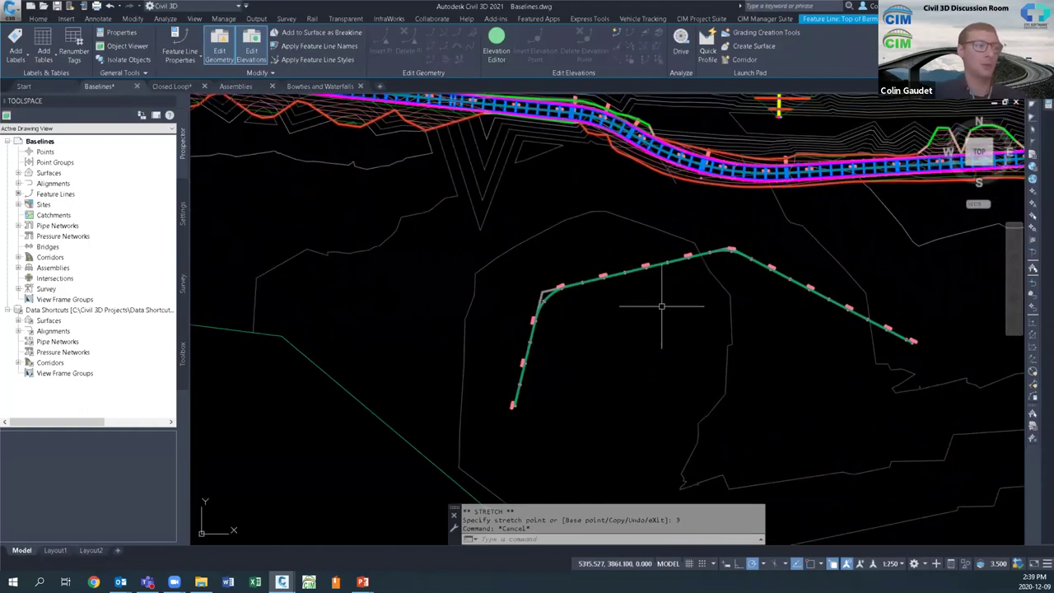
right_click(596, 303)
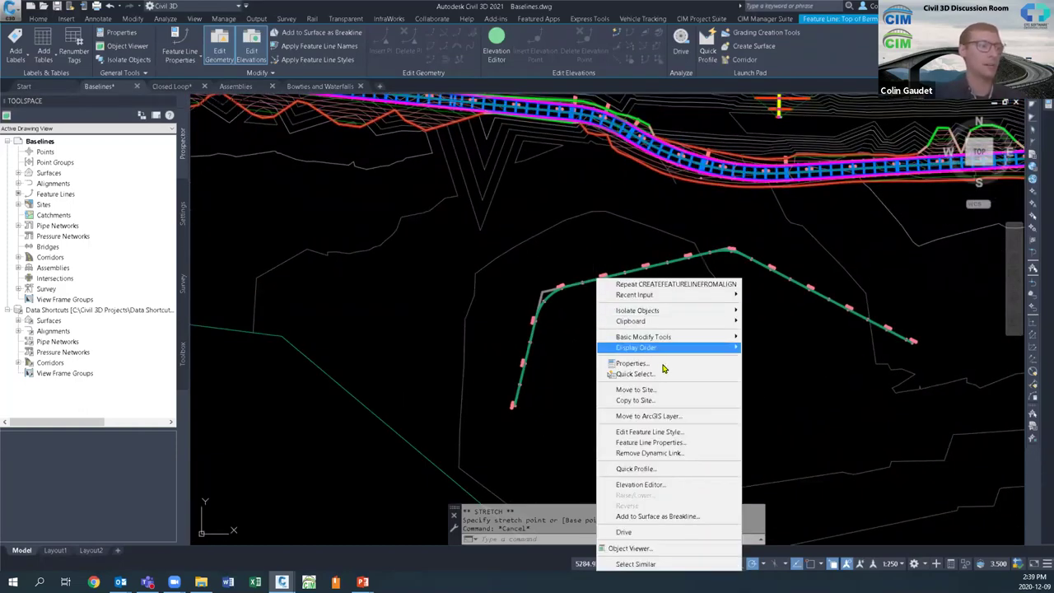
click(689, 455)
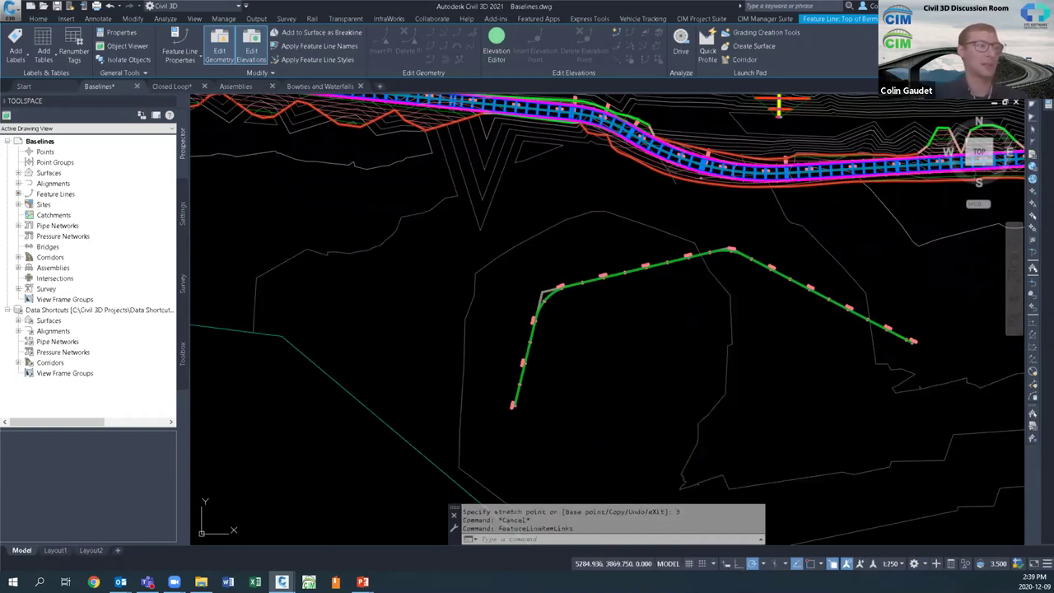
Step: Select the unlinked Top of Berm feature line, inspect its editable points along the berm, and clear the selection
click(590, 280)
click(659, 324)
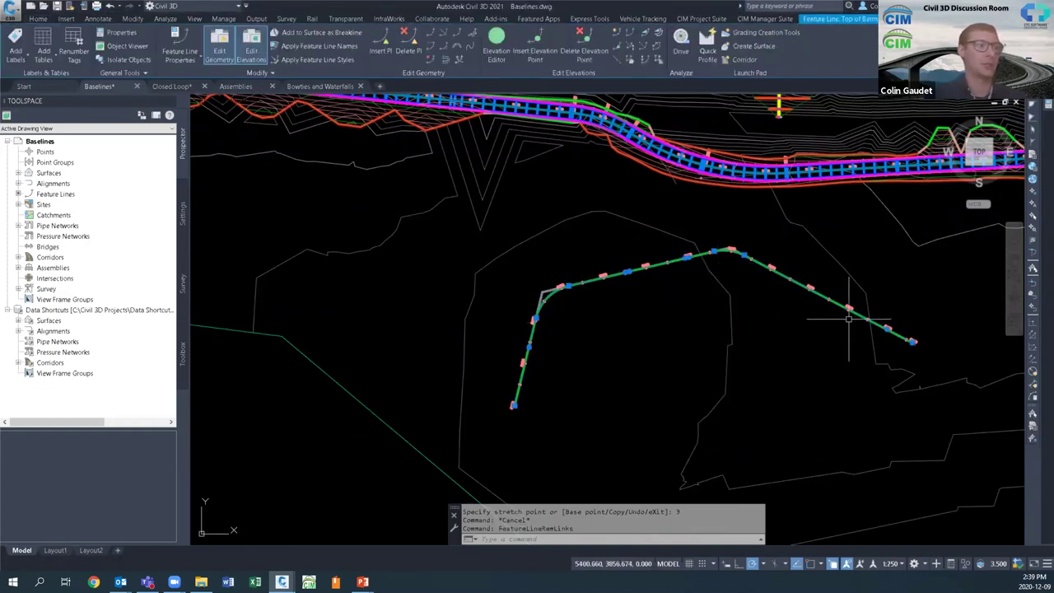
scroll(699, 263, up, 4)
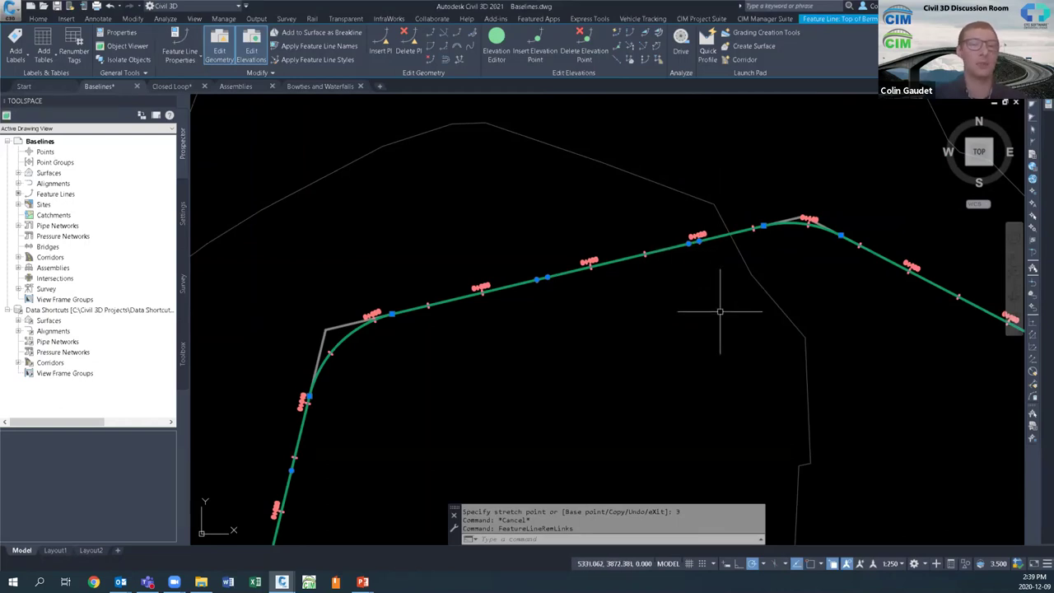
key(Escape)
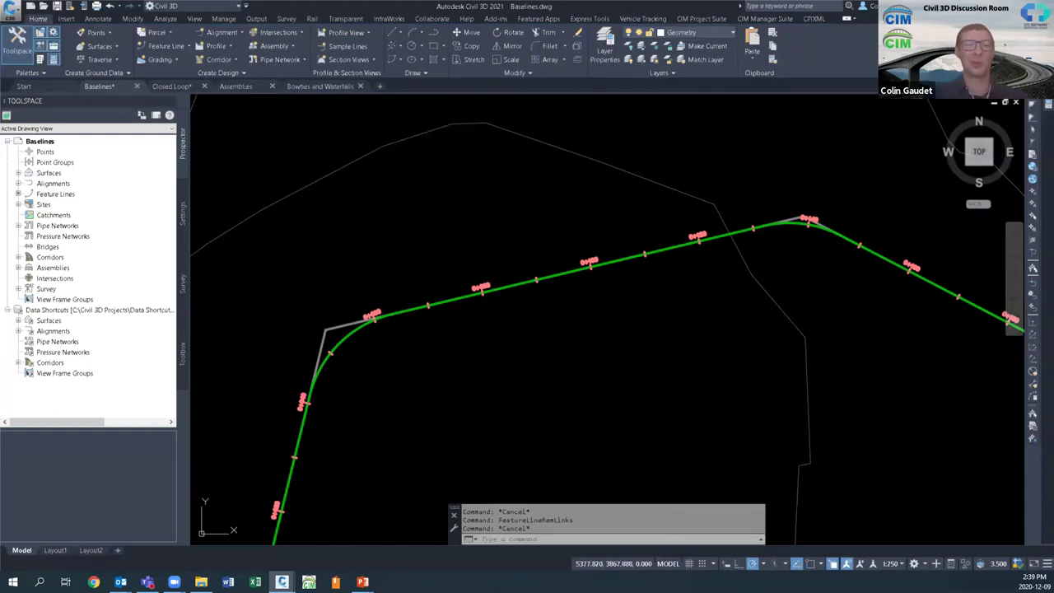
key(alt+Tab)
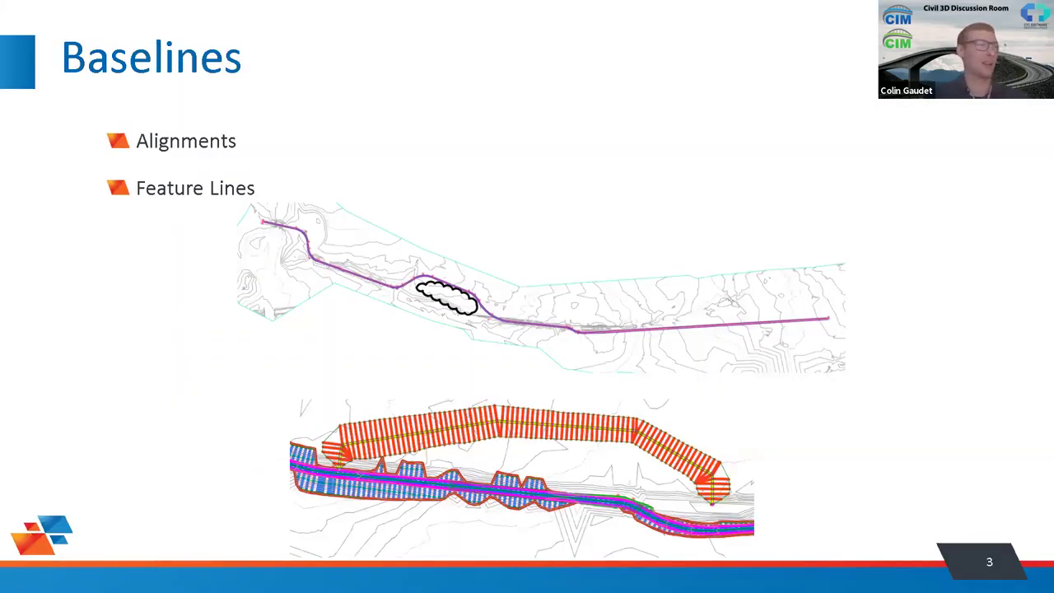
key(Right)
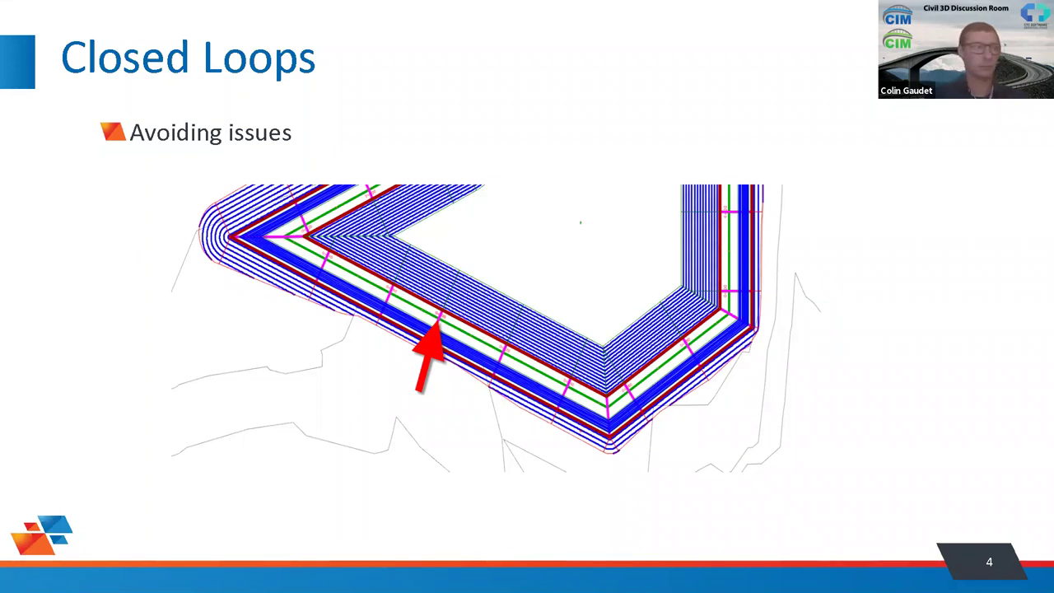
Step: Switch to the Closed Loop drawing in Civil 3D and examine the inner and outer corners of the irregular closed-loop corridor
key(alt+Tab)
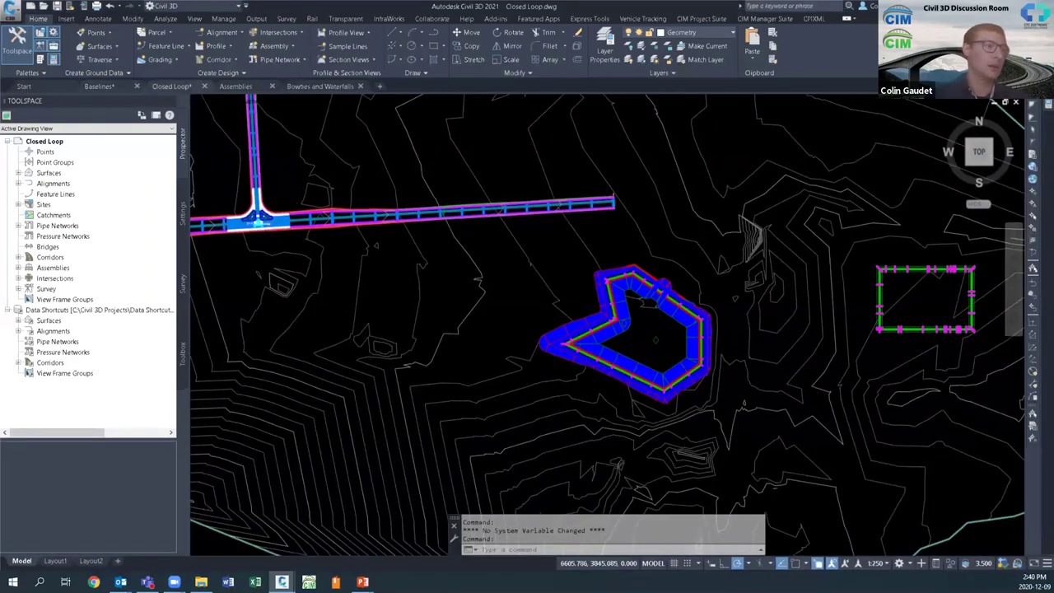
scroll(639, 364, up, 4)
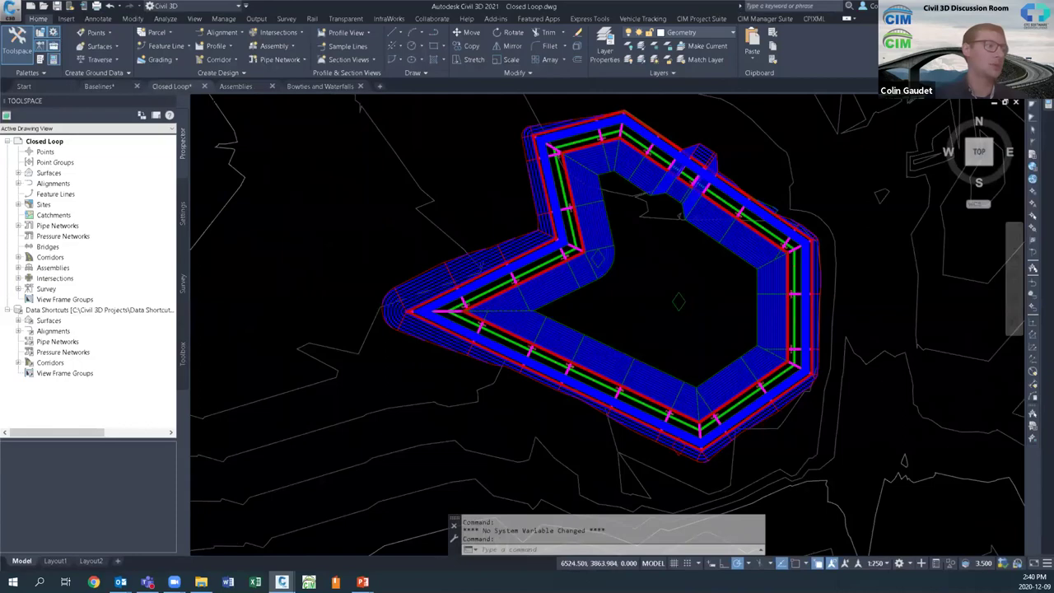
scroll(408, 311, up, 3)
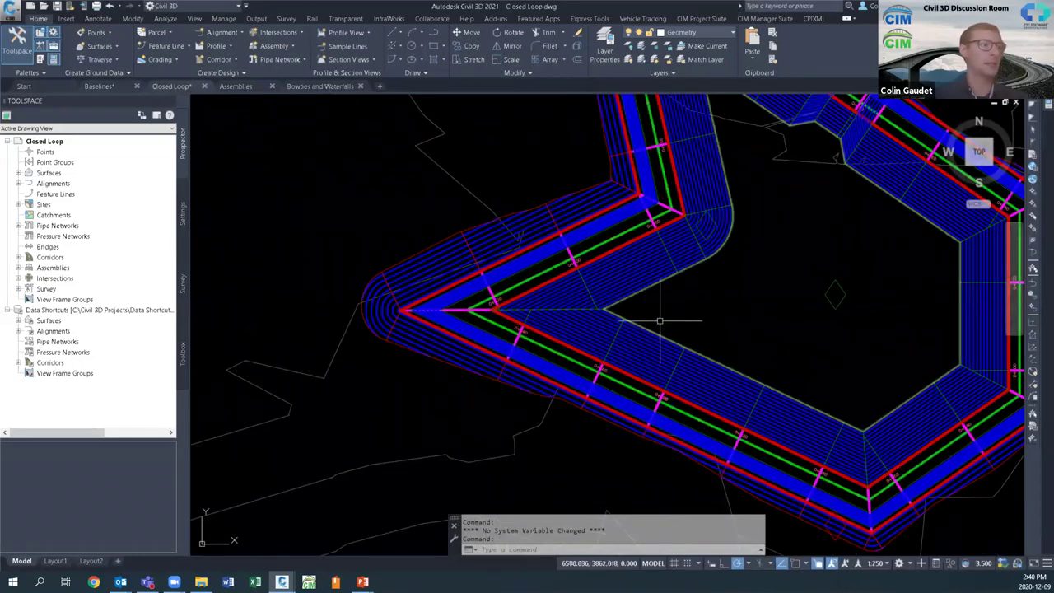
middle_drag(660, 321, 734, 347)
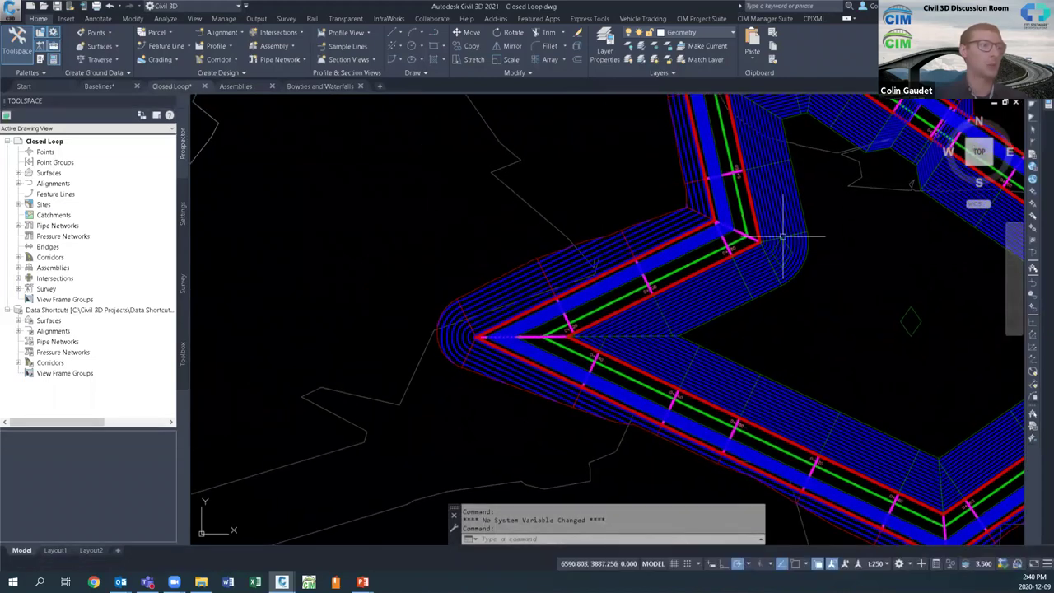
click(720, 238)
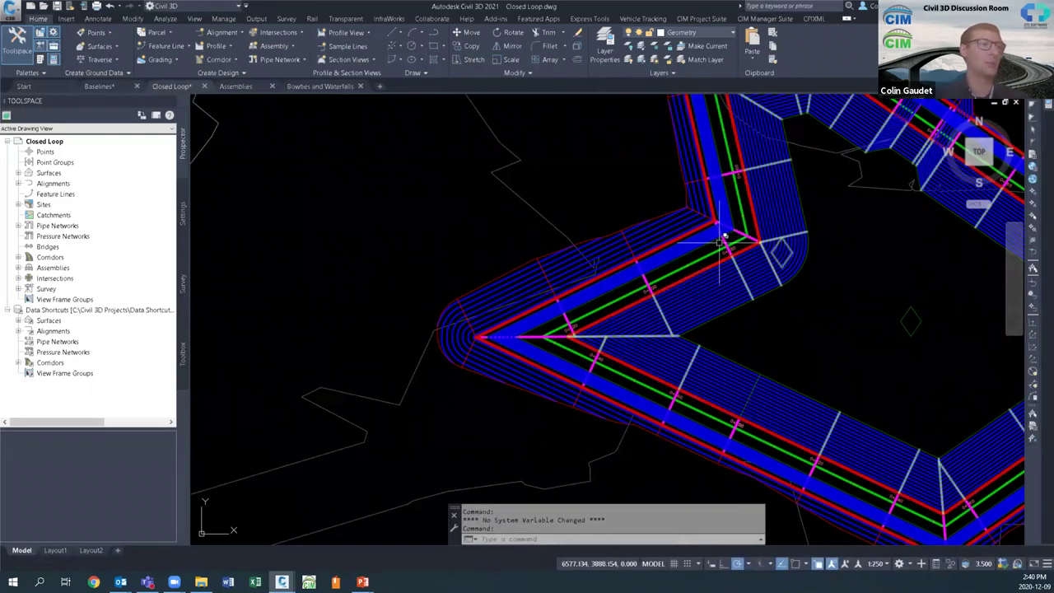
middle_drag(872, 235, 818, 381)
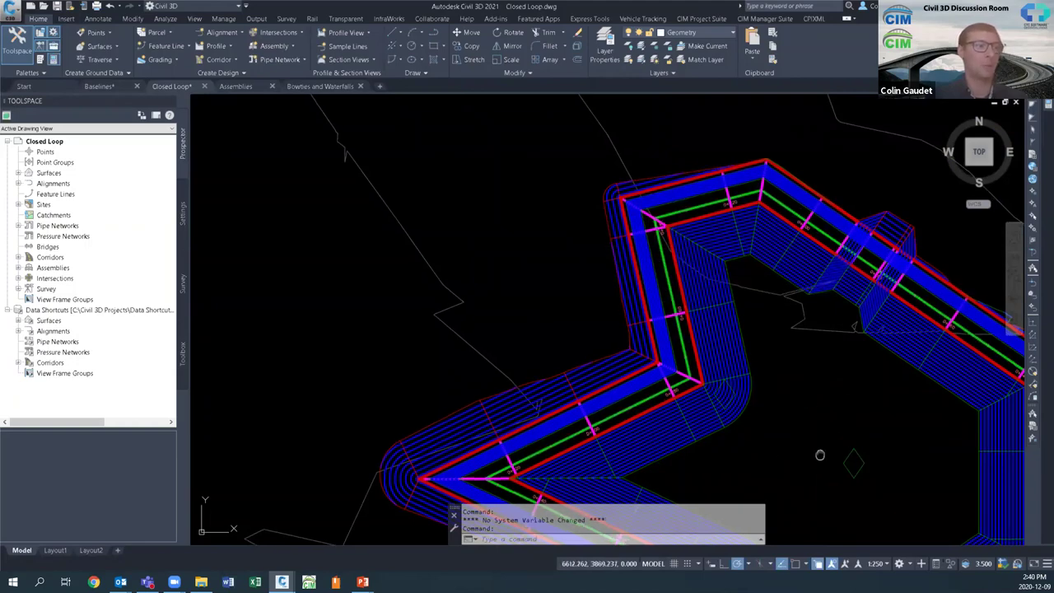
middle_drag(819, 455, 774, 376)
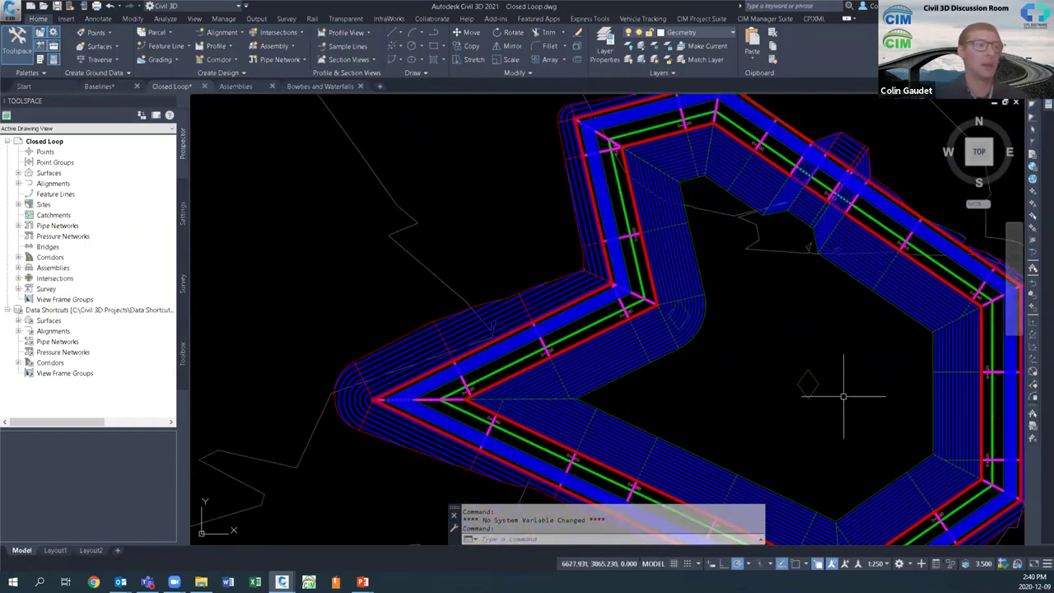
scroll(843, 397, down, 5)
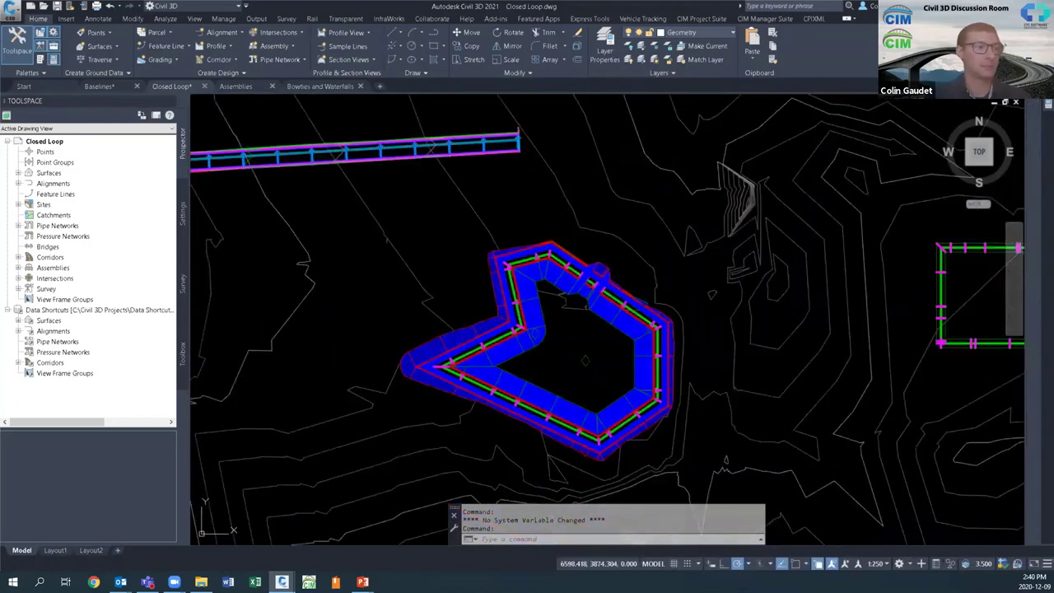
Step: Examine the rectangular closed-loop corridor east of the irregular one, focusing on the section lines at its southwest corner
middle_drag(856, 273, 704, 293)
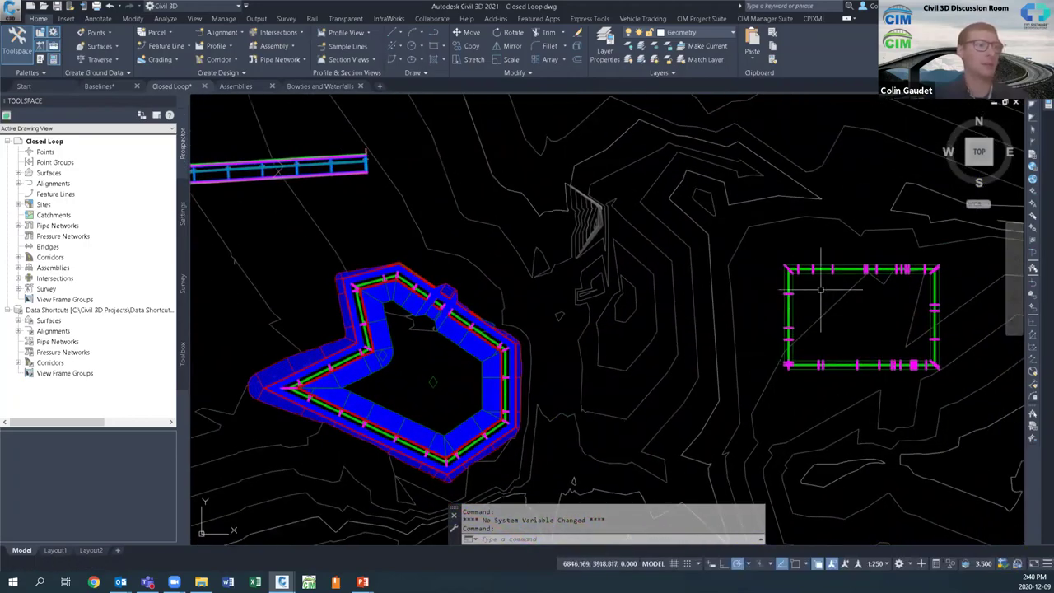
scroll(816, 284, up, 3)
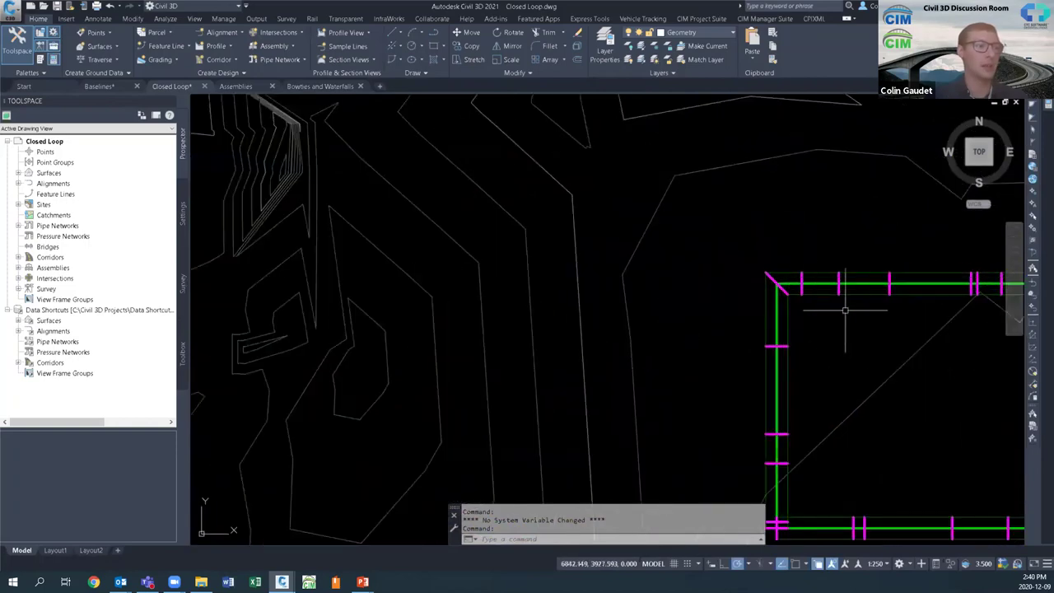
middle_drag(854, 320, 568, 317)
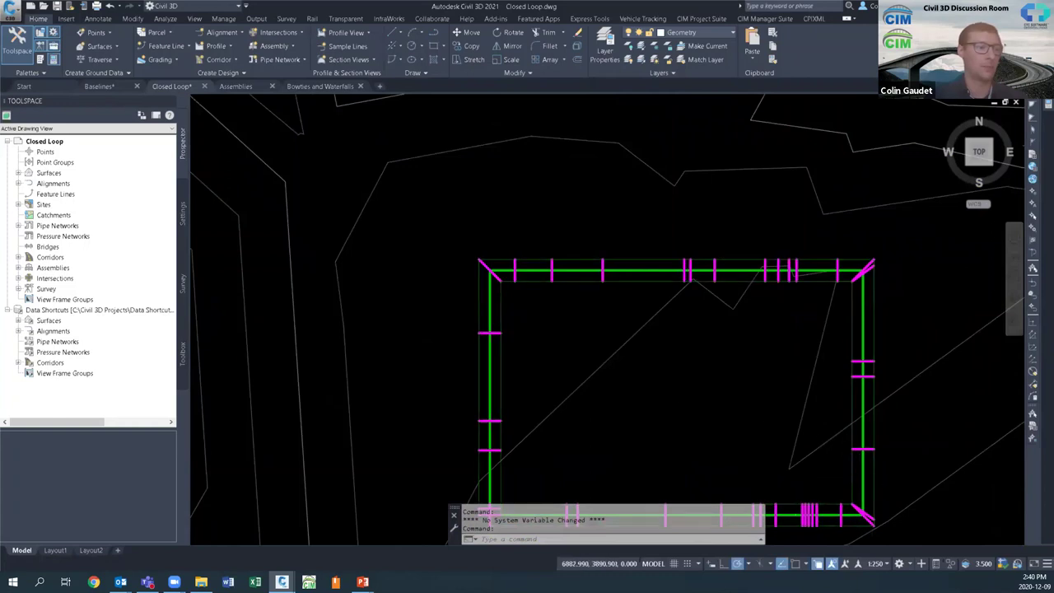
scroll(778, 398, up, 3)
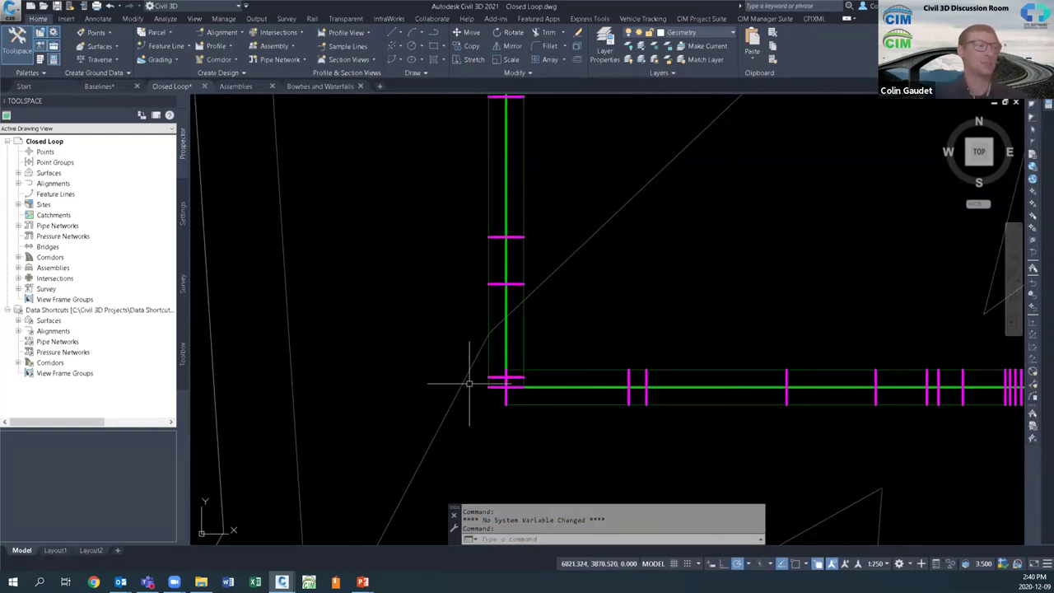
scroll(503, 383, up, 2)
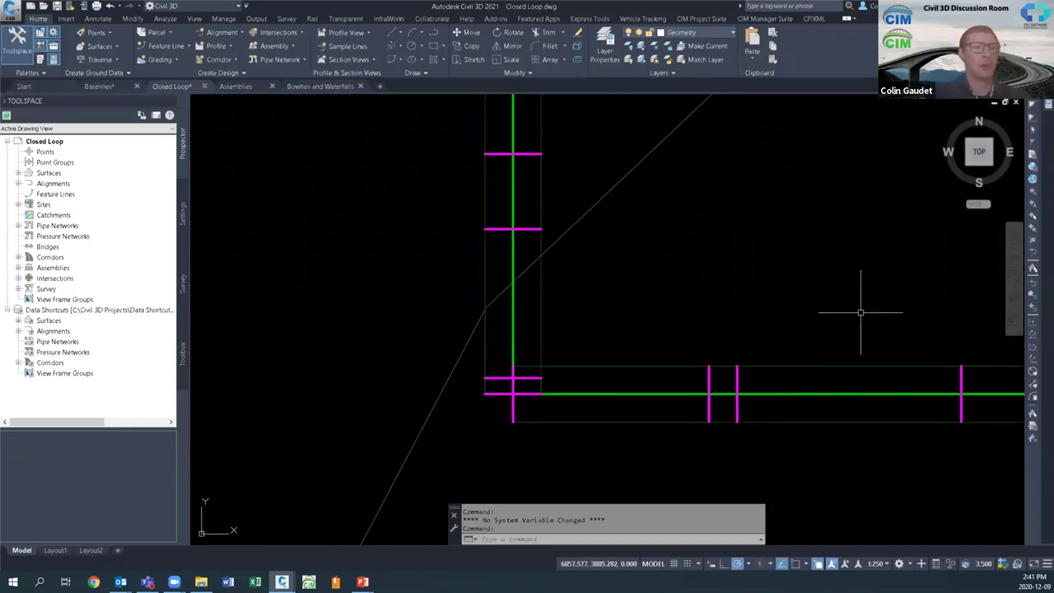
Step: Examine the start and end of the irregular corridor's baseline midway along its straight southwest side, and compare it with the whole loop
scroll(860, 312, down, 6)
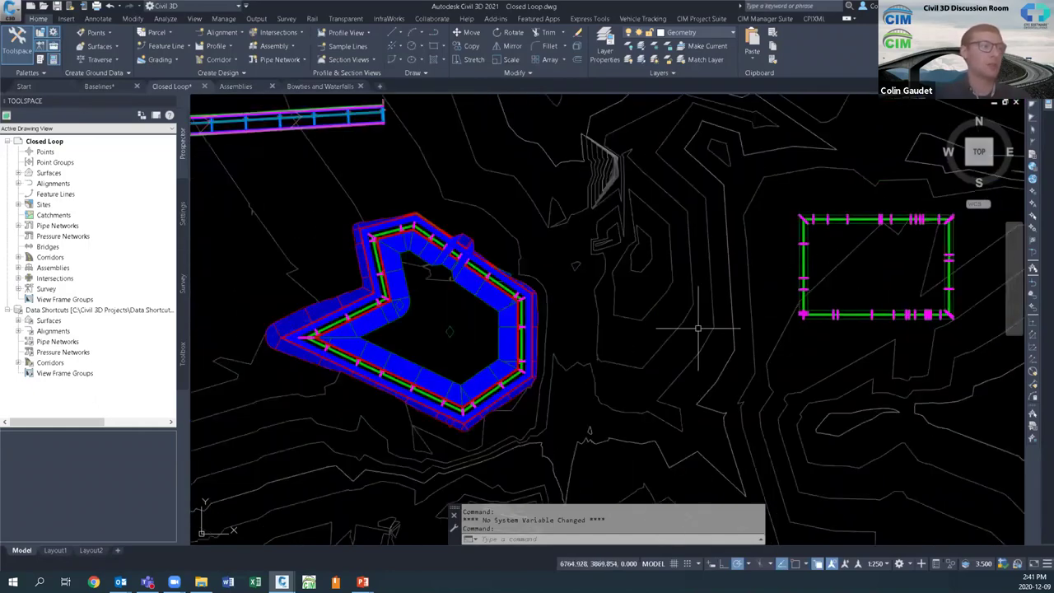
scroll(384, 365, up, 2)
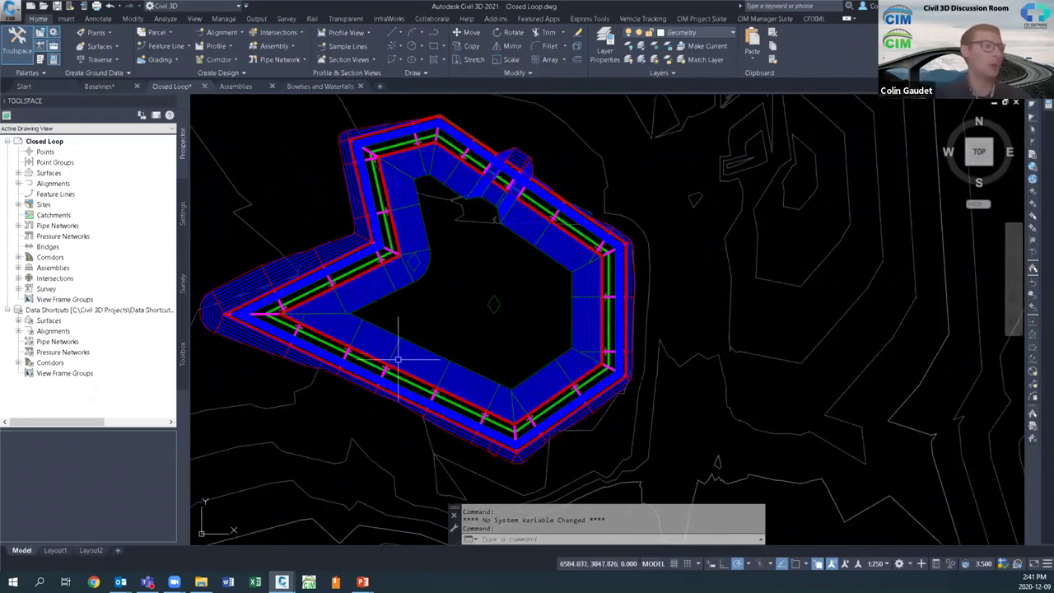
scroll(385, 377, up, 5)
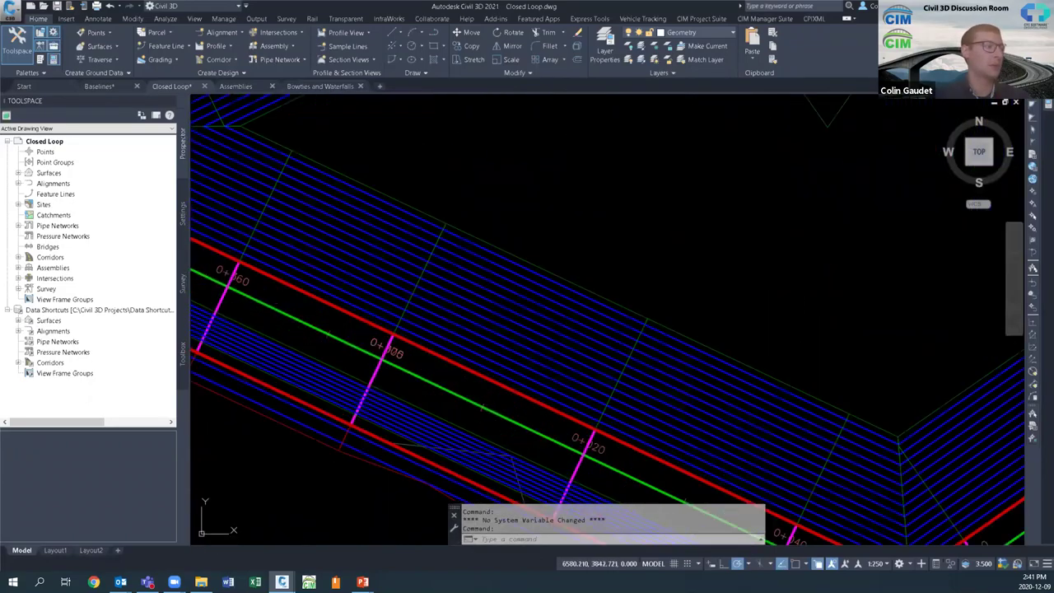
scroll(387, 395, up, 2)
middle_drag(536, 407, 376, 289)
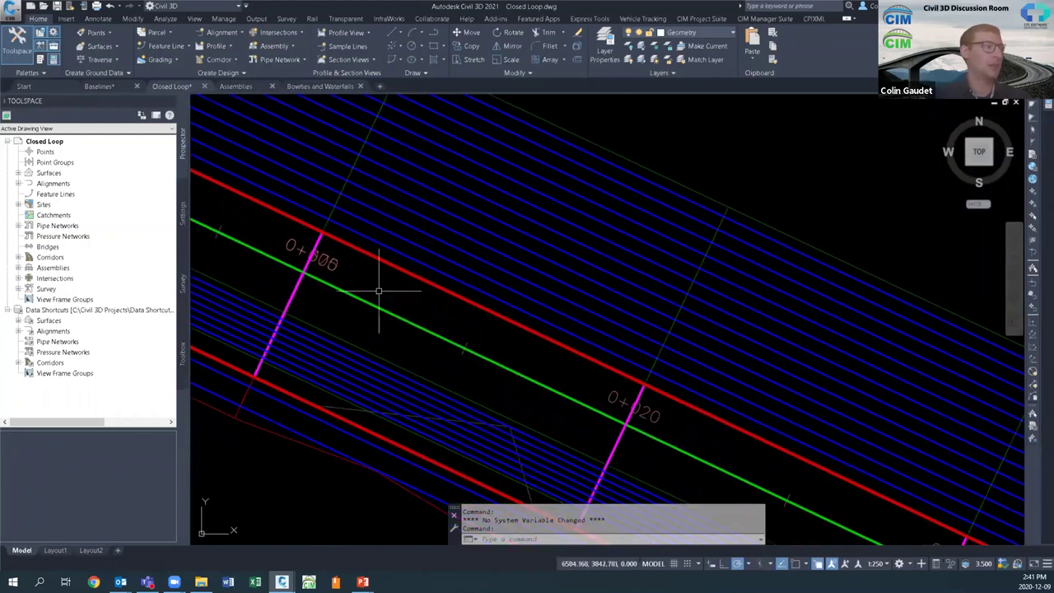
middle_drag(833, 466, 860, 461)
scroll(860, 462, down, 2)
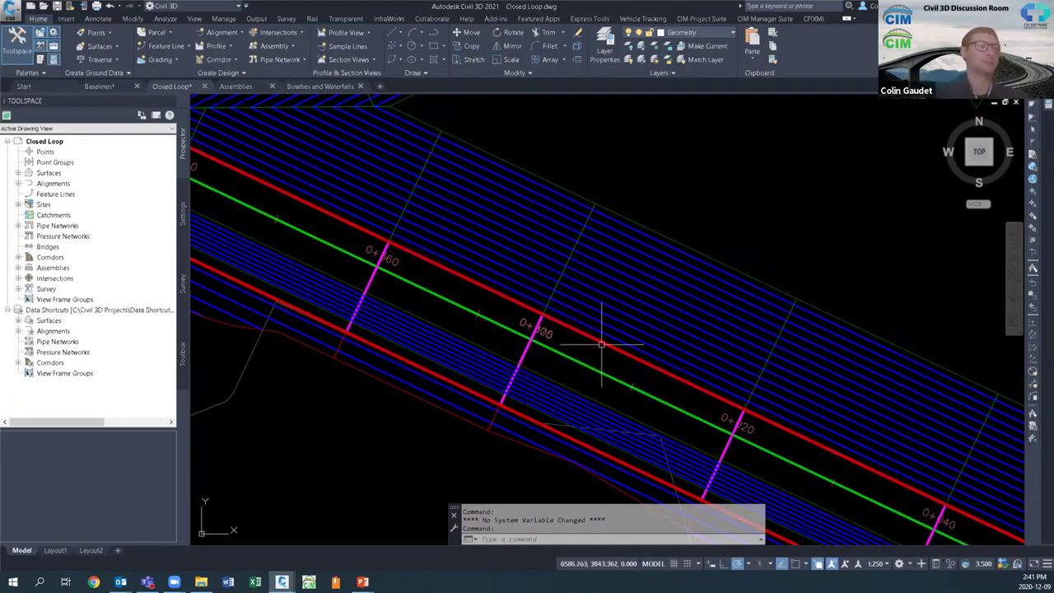
scroll(543, 334, down, 5)
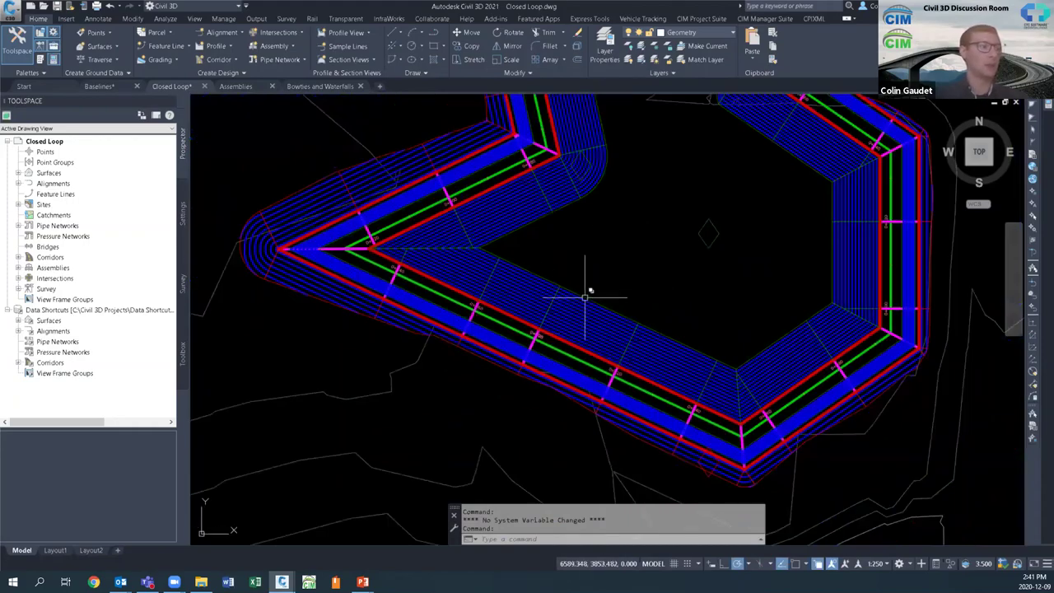
middle_drag(602, 296, 509, 317)
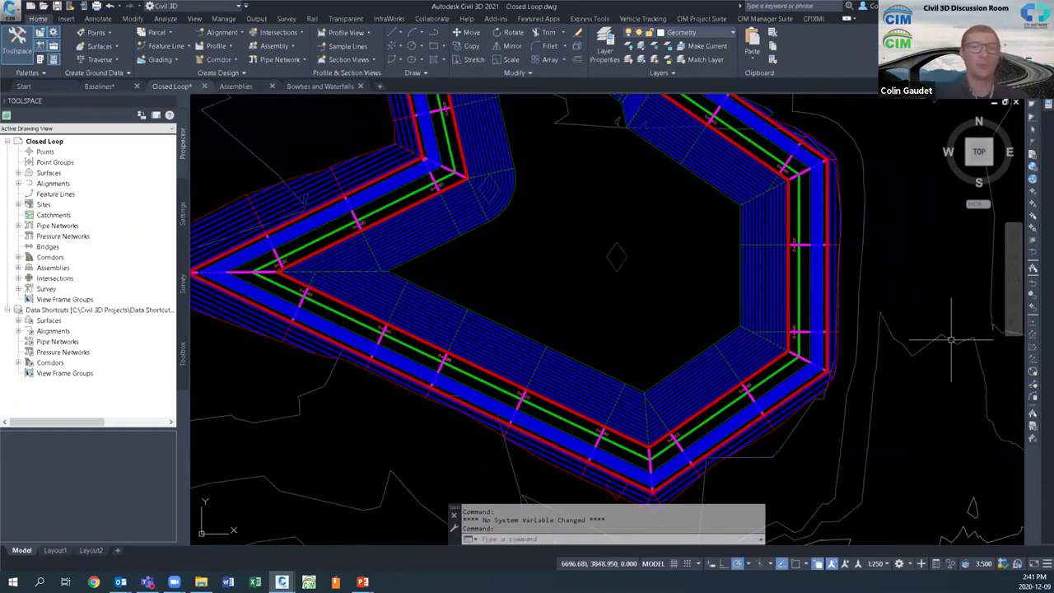
key(alt+Tab)
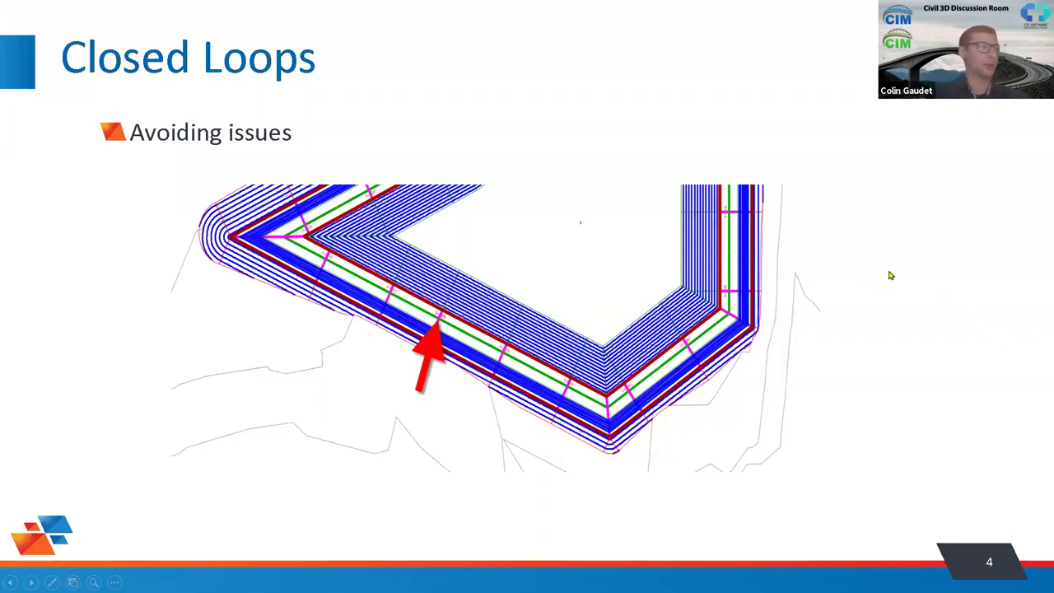
key(Right)
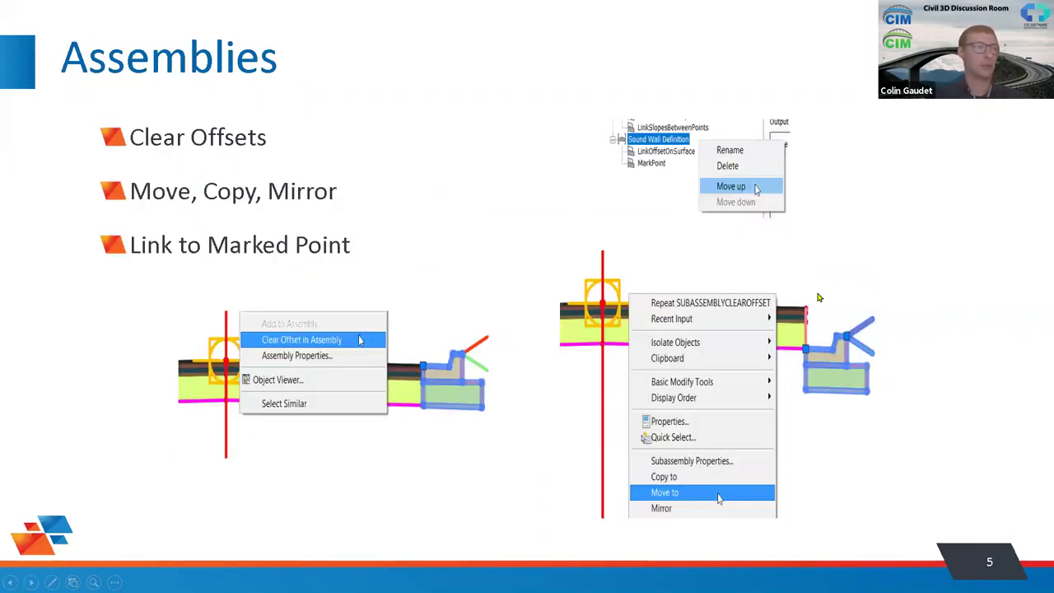
Step: Switch from the Assemblies slide to the Assemblies drawing in Civil 3D and examine the first road assembly
key(Right)
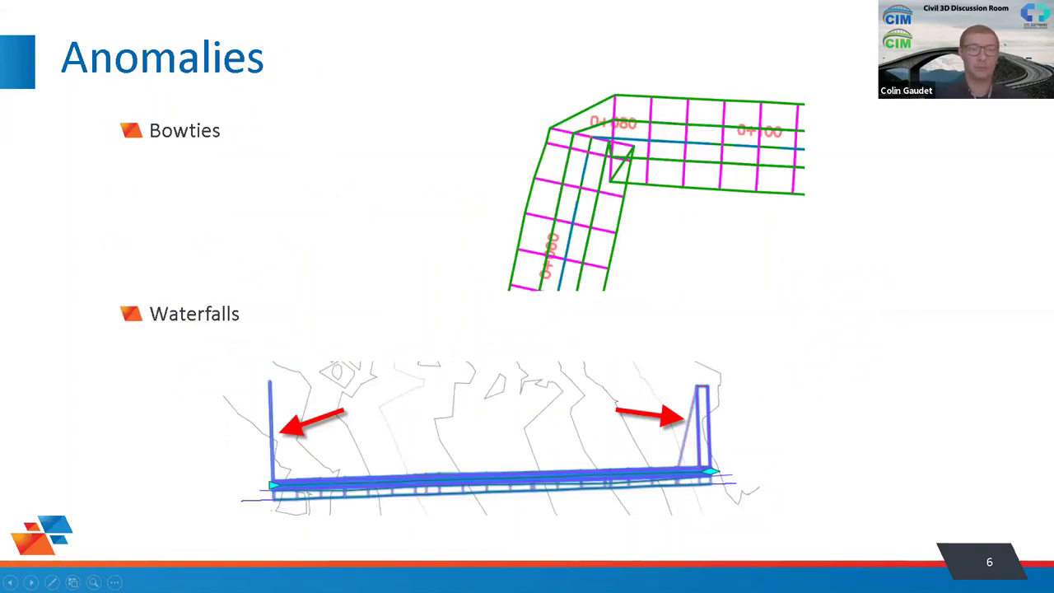
key(Left)
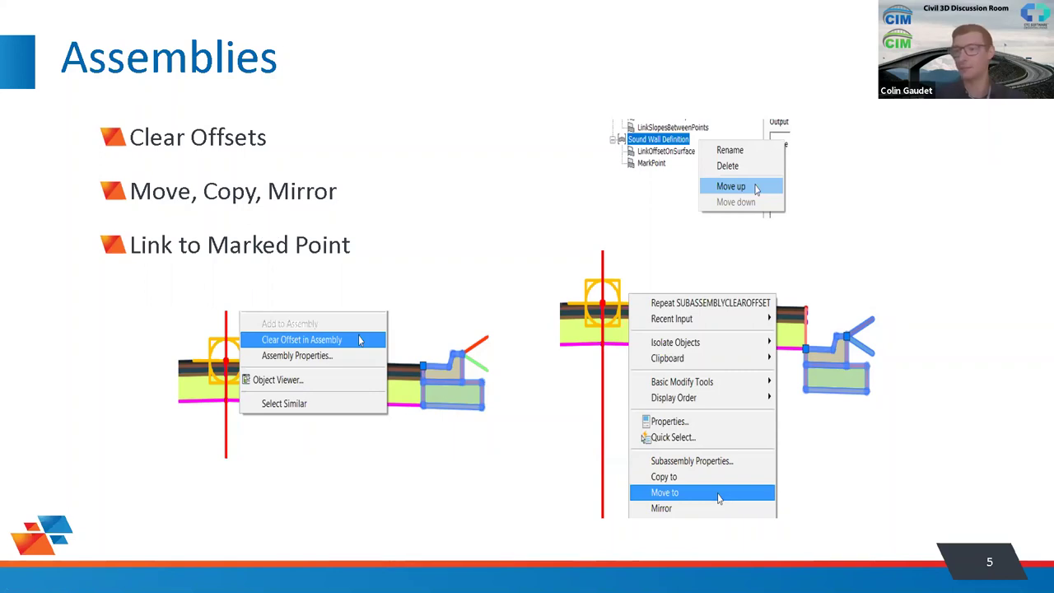
key(alt+Tab)
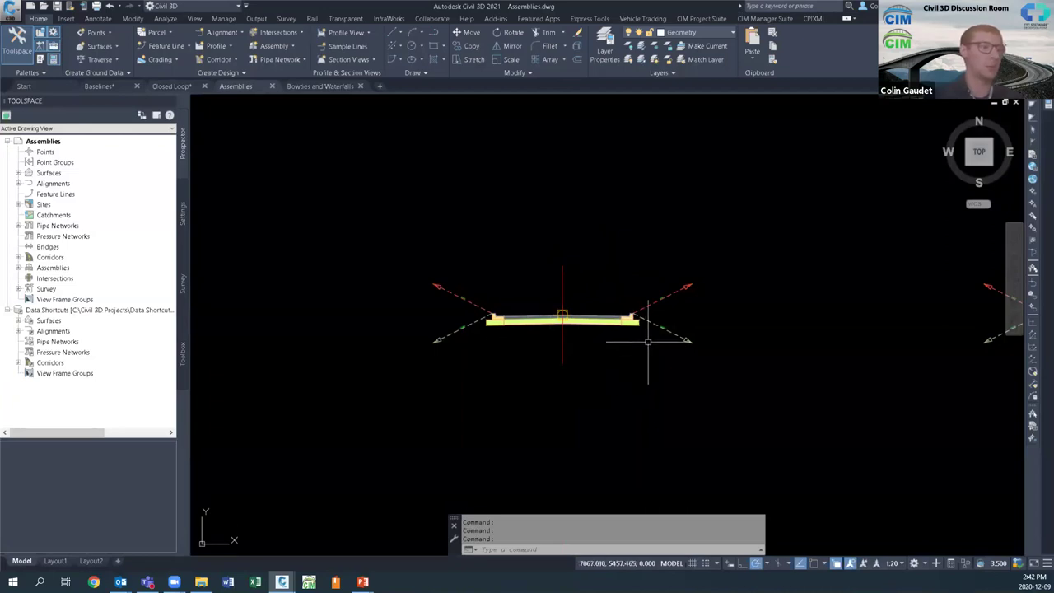
scroll(648, 341, up, 2)
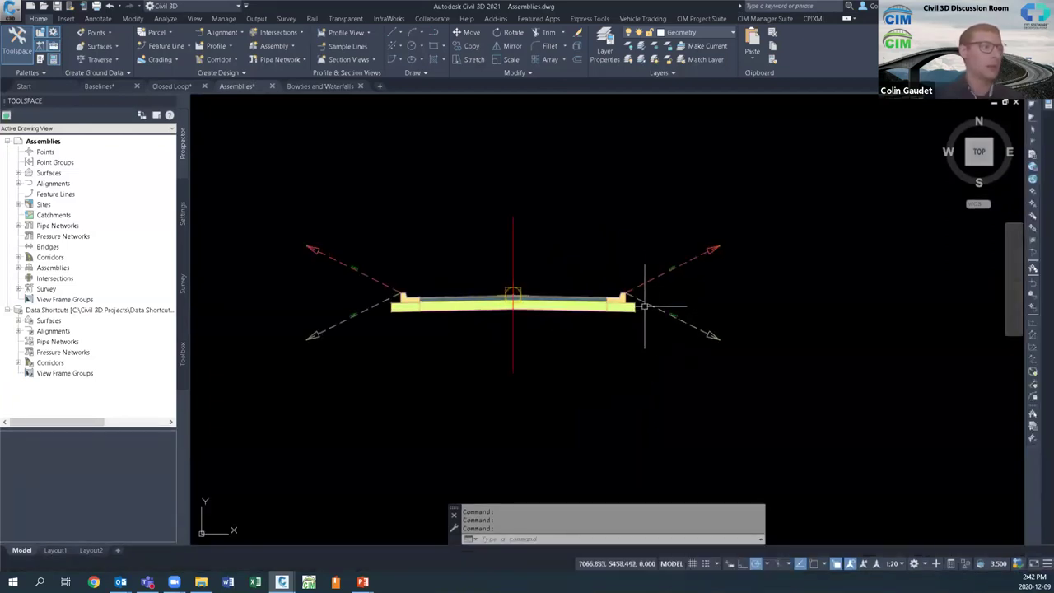
scroll(645, 306, up, 2)
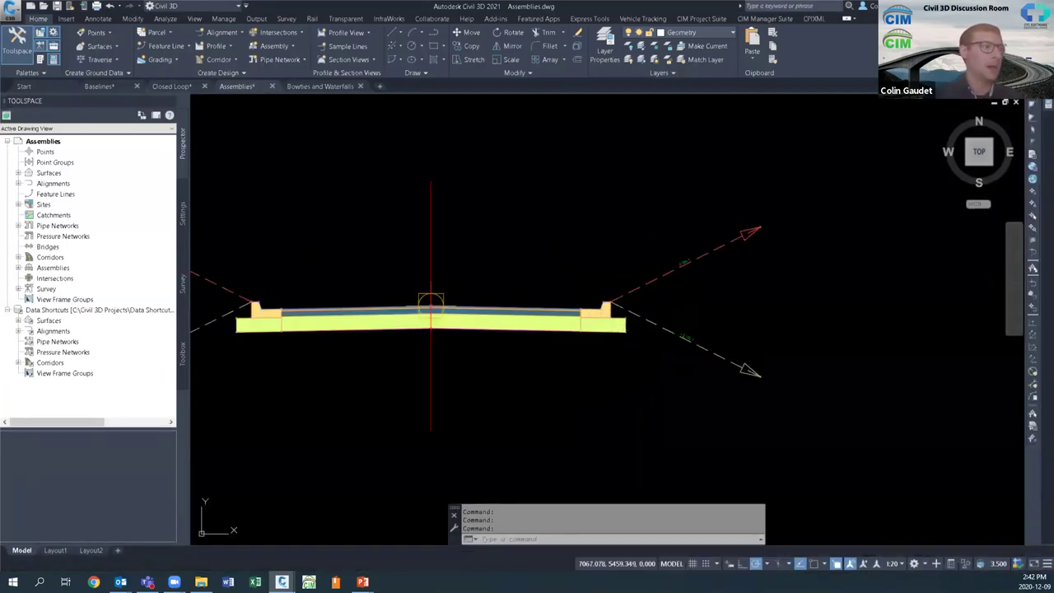
Step: Inspect the first assembly's baseline and its right-side lane, curb and daylight subassemblies by selecting them, and clear the selection
click(431, 361)
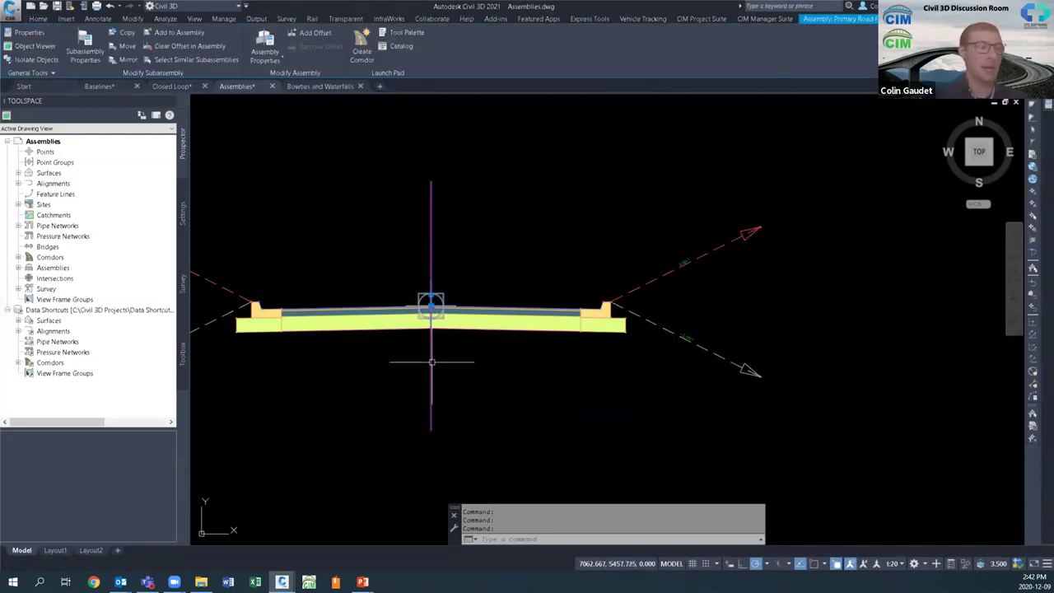
key(Escape)
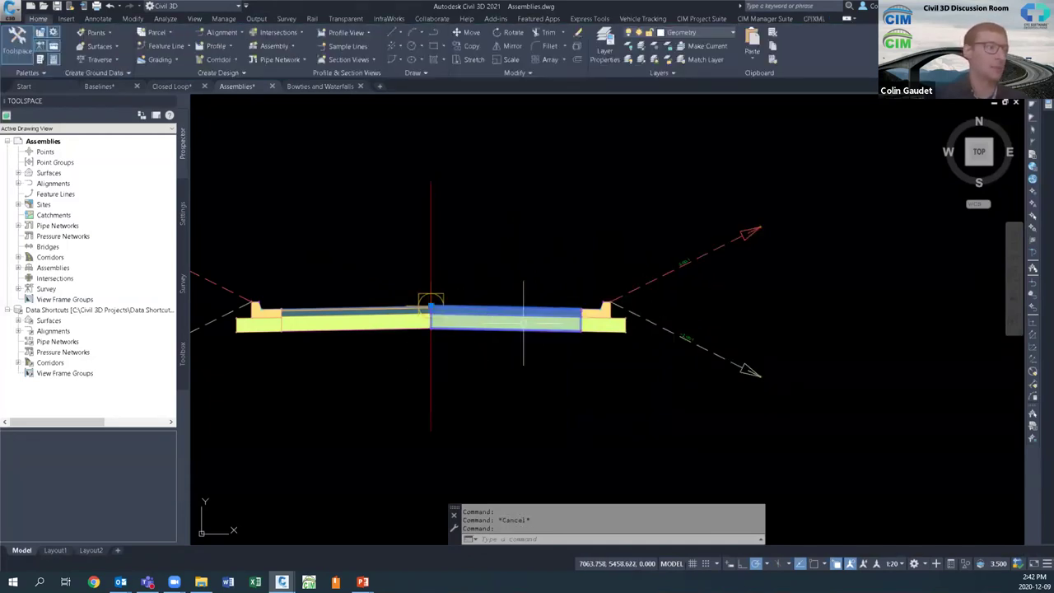
click(524, 323)
click(644, 267)
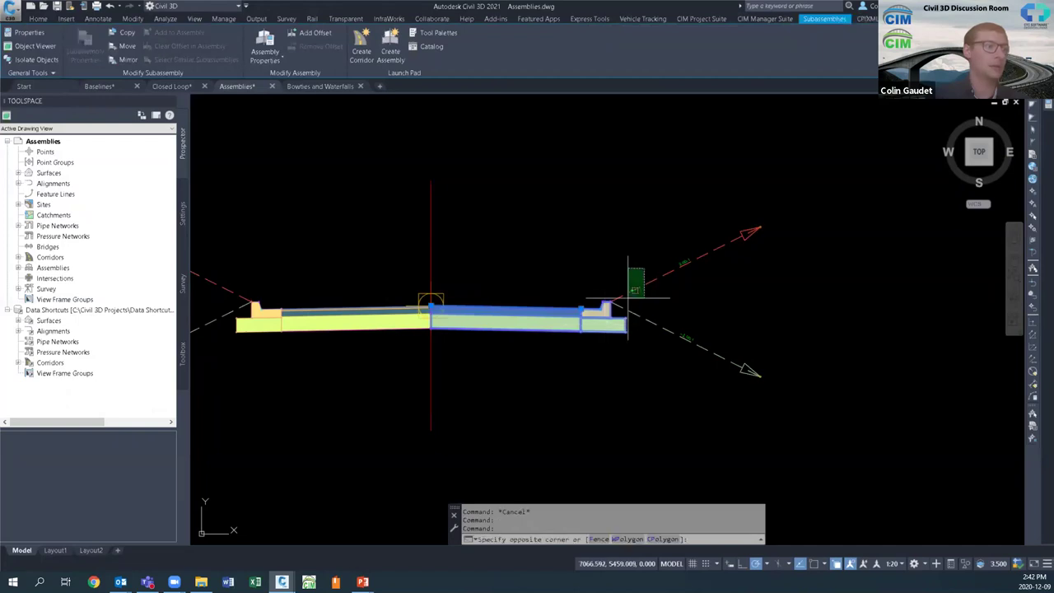
click(627, 297)
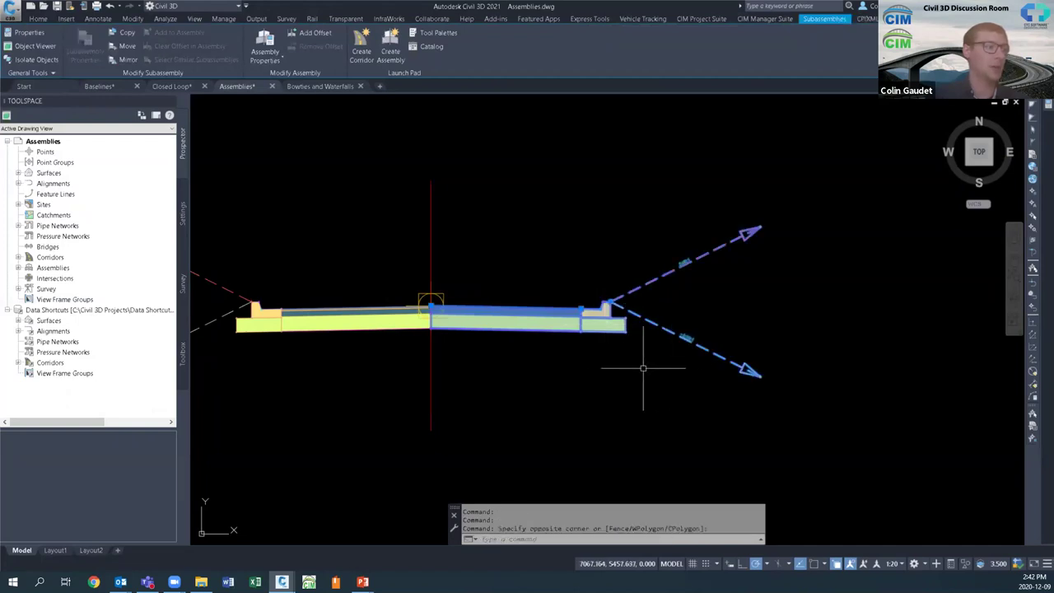
key(Escape)
Step: Open the assembly properties of Primary Road Full Section and show its construction structure
click(447, 374)
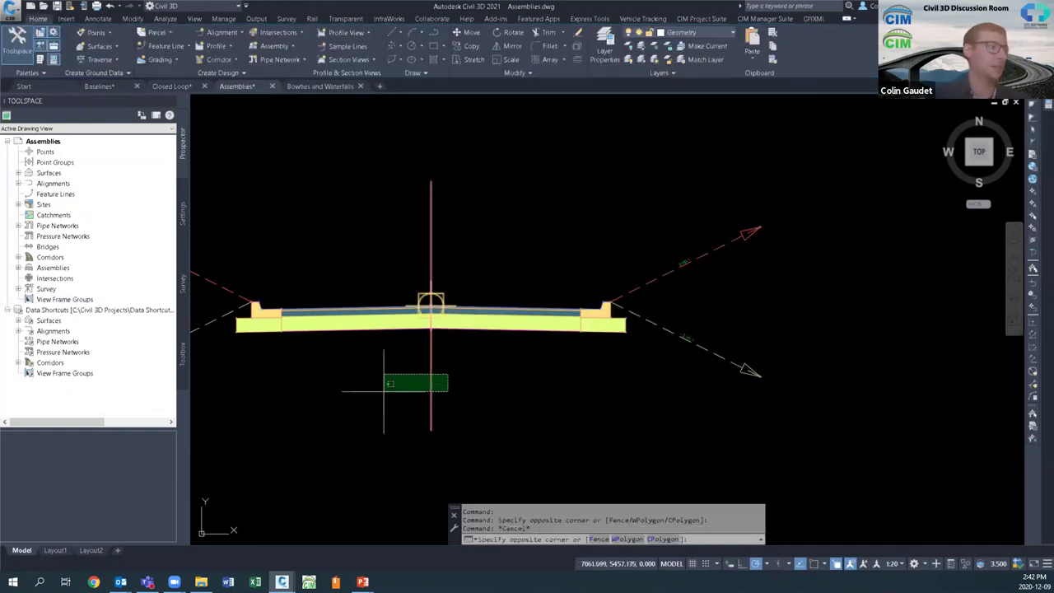
click(384, 381)
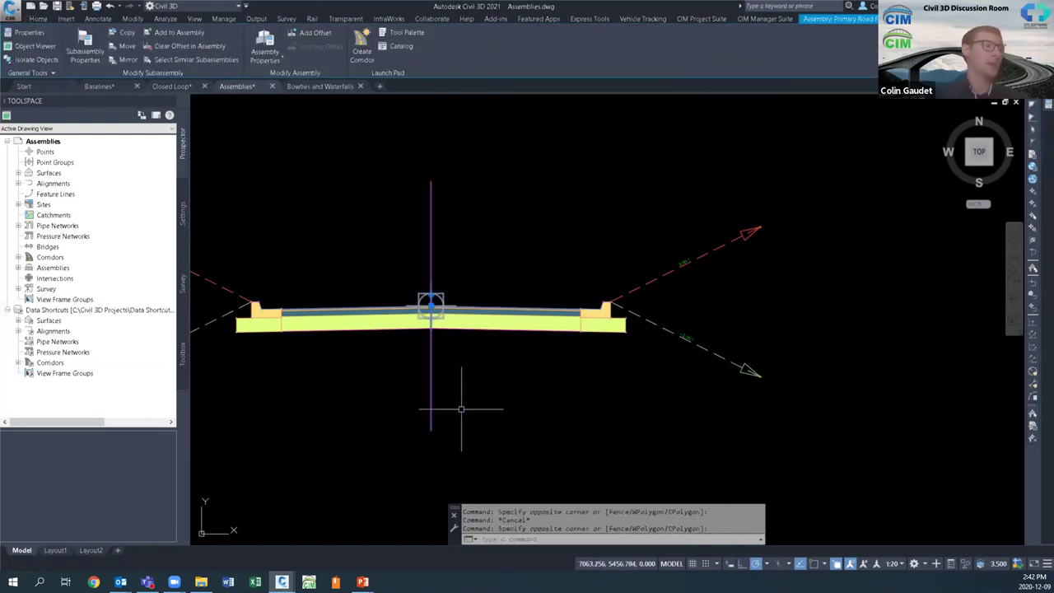
right_click(474, 379)
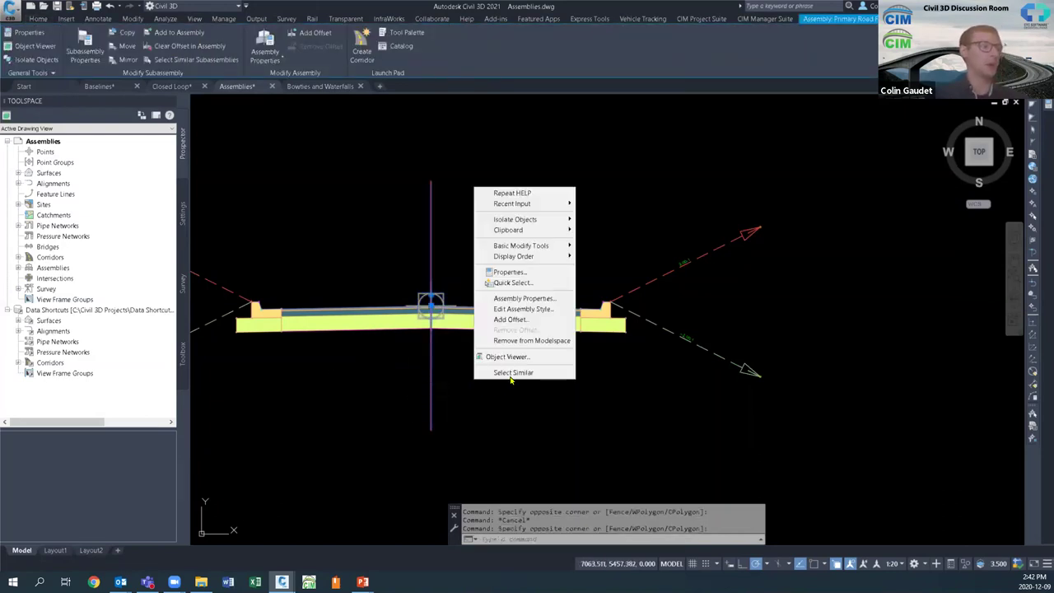
double_click(609, 314)
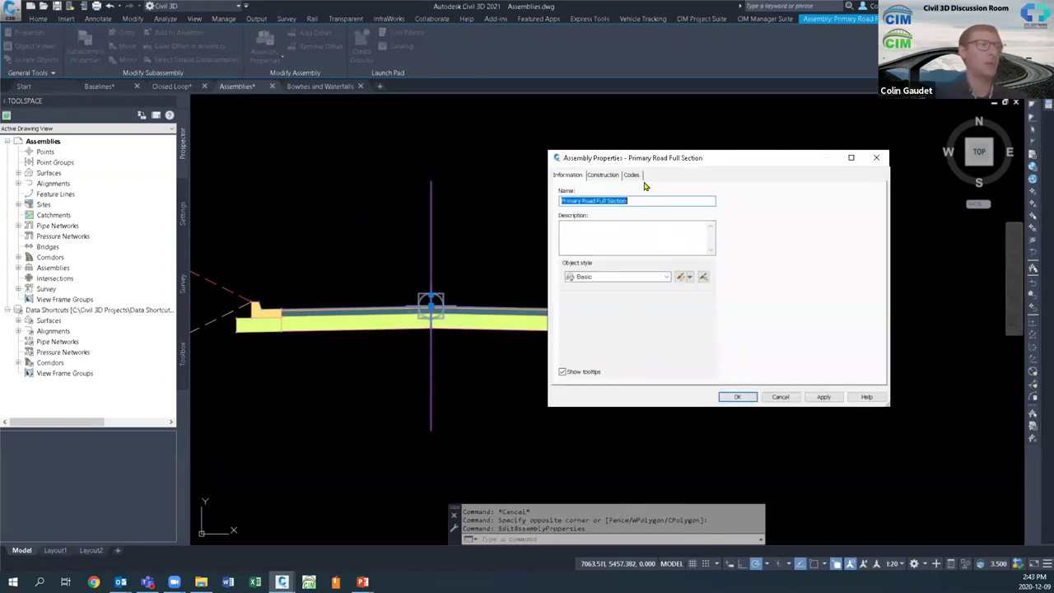
click(602, 175)
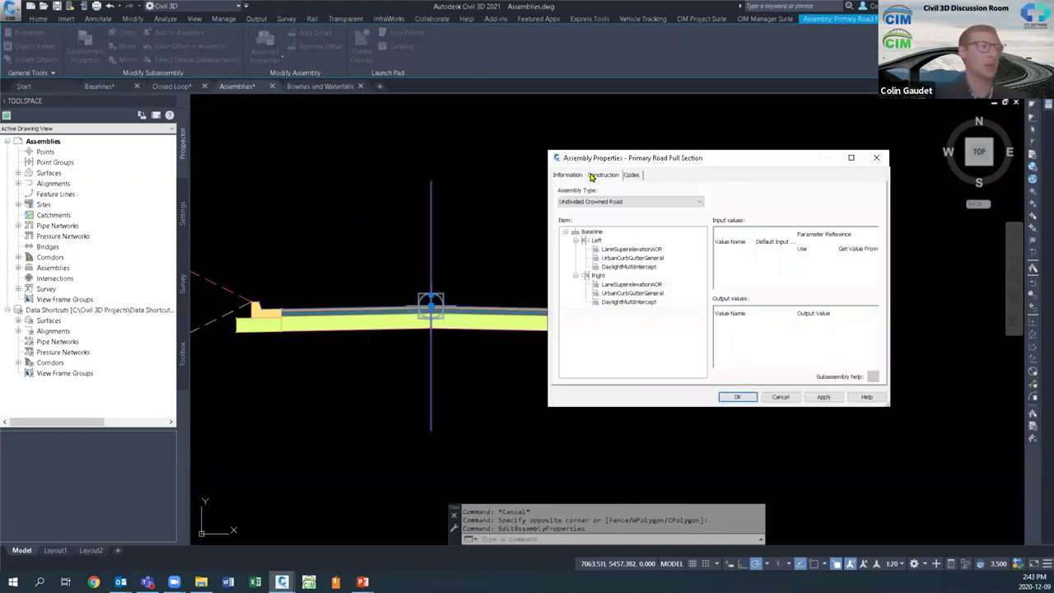
Step: Review the Left and Right groups and the left group's lane, curb and daylight subassemblies, and close the properties without changes
click(621, 249)
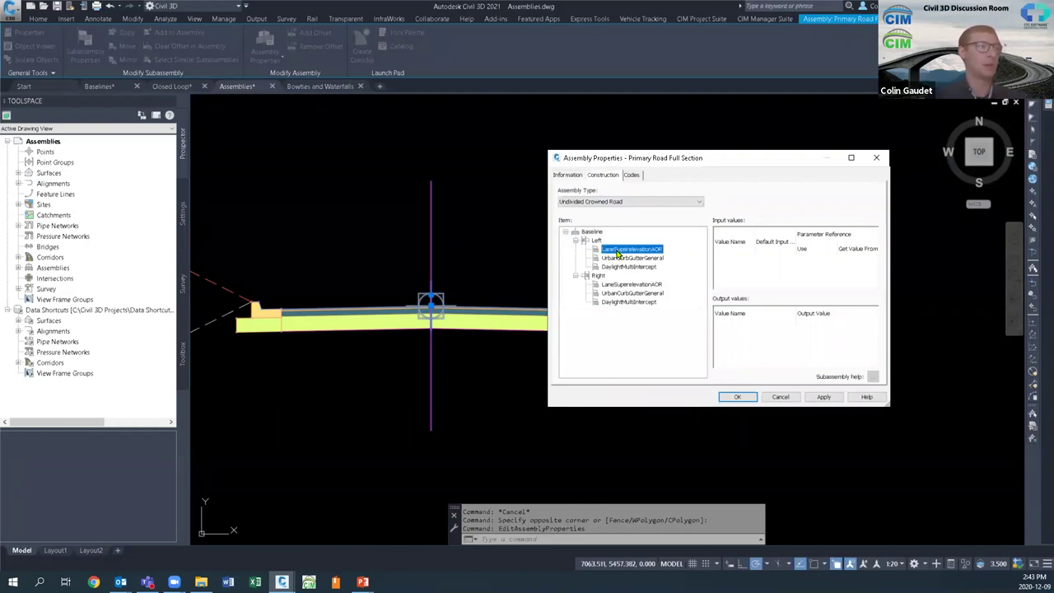
click(596, 240)
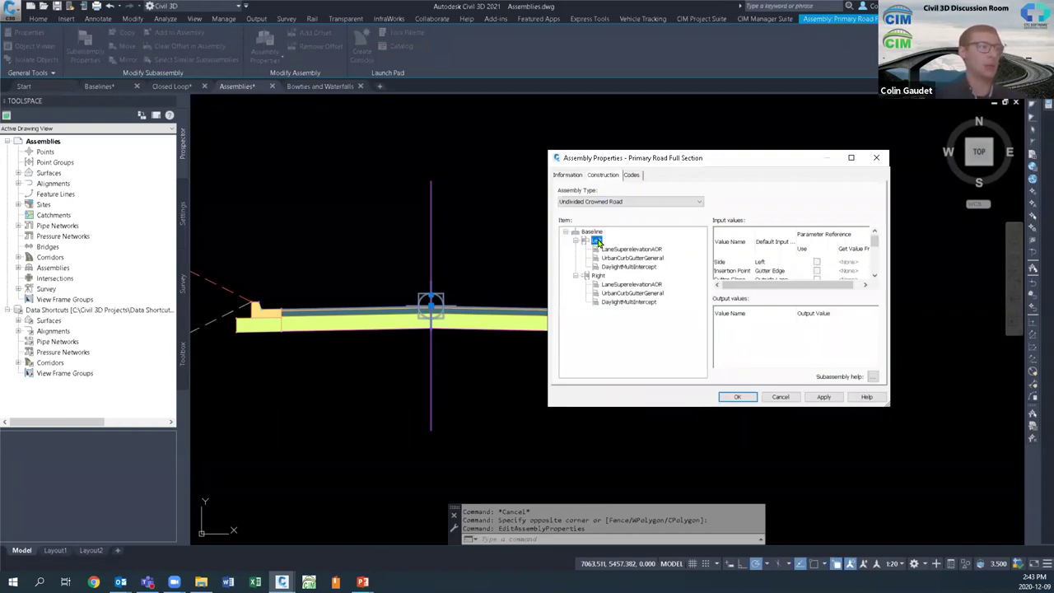
click(598, 276)
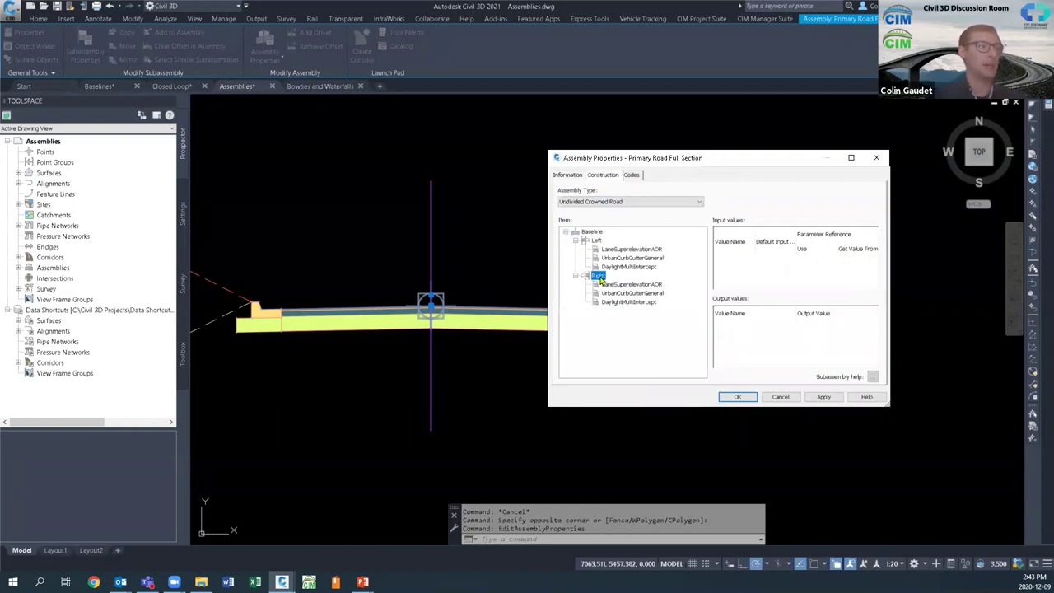
click(647, 250)
click(653, 258)
click(650, 266)
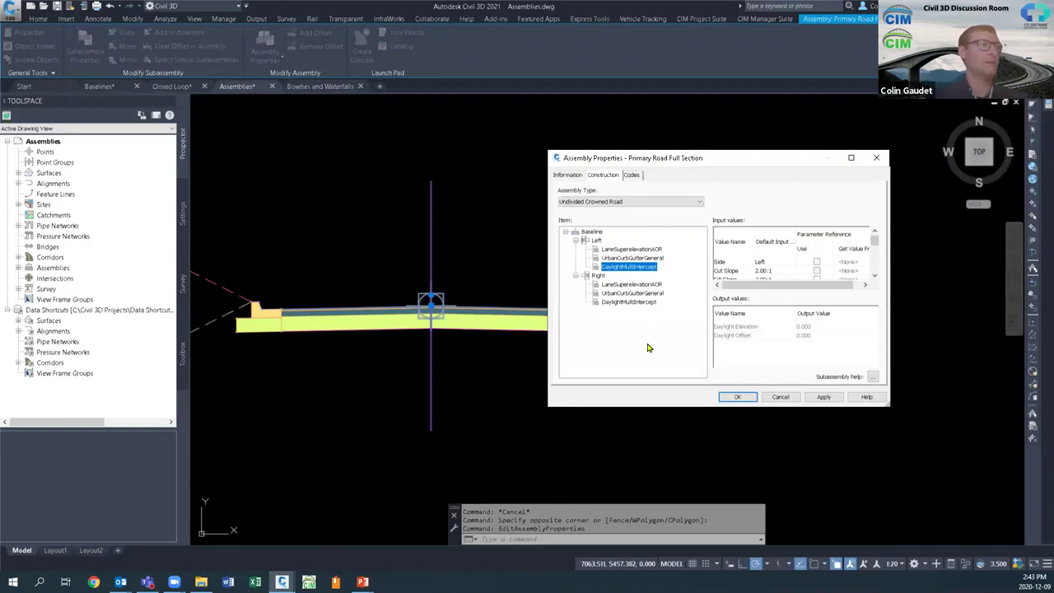
click(778, 396)
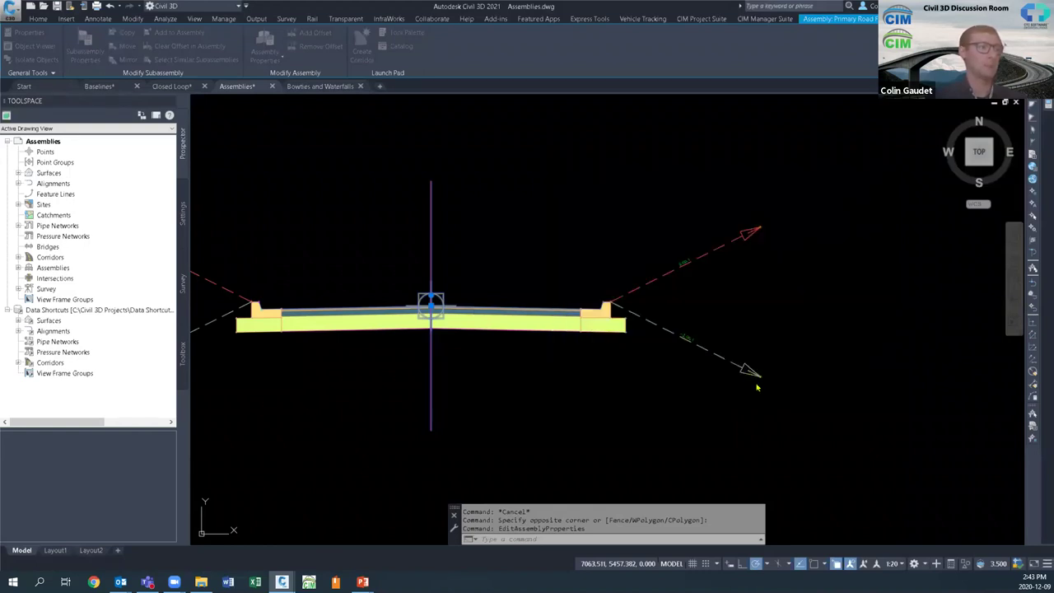
key(Escape)
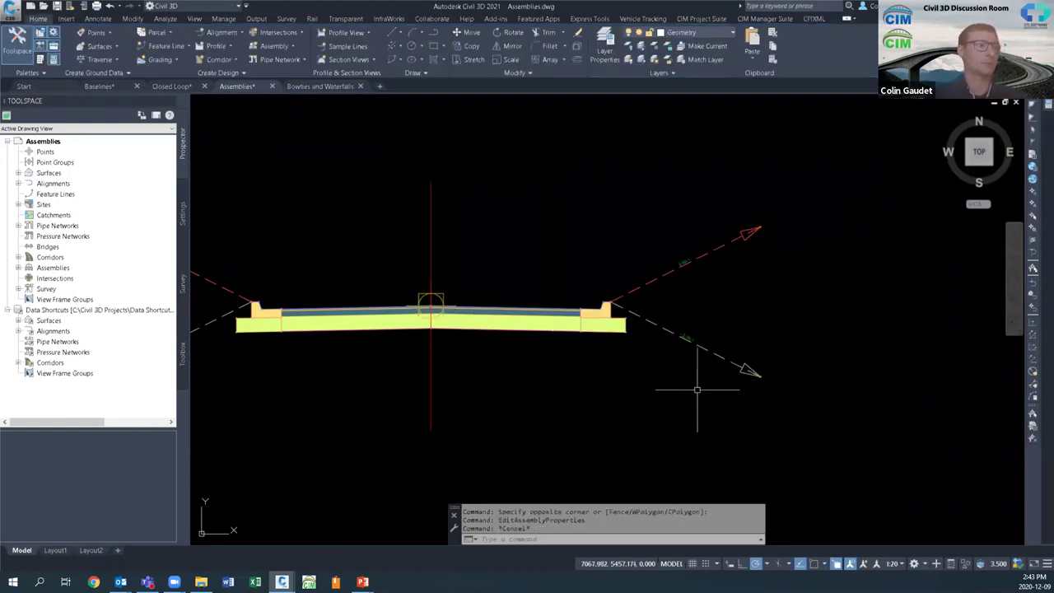
Step: Select the baseline of the next assembly to the east, Broken Assembly, and open its assembly properties
scroll(510, 378, down, 3)
middle_drag(748, 376, 617, 381)
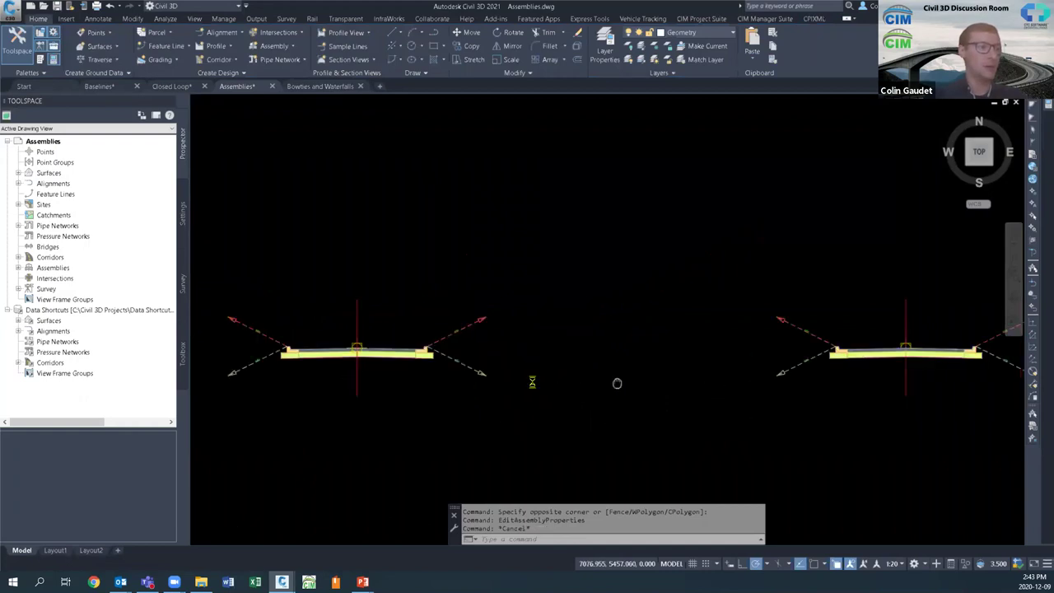
middle_drag(782, 383, 626, 387)
scroll(811, 375, up, 2)
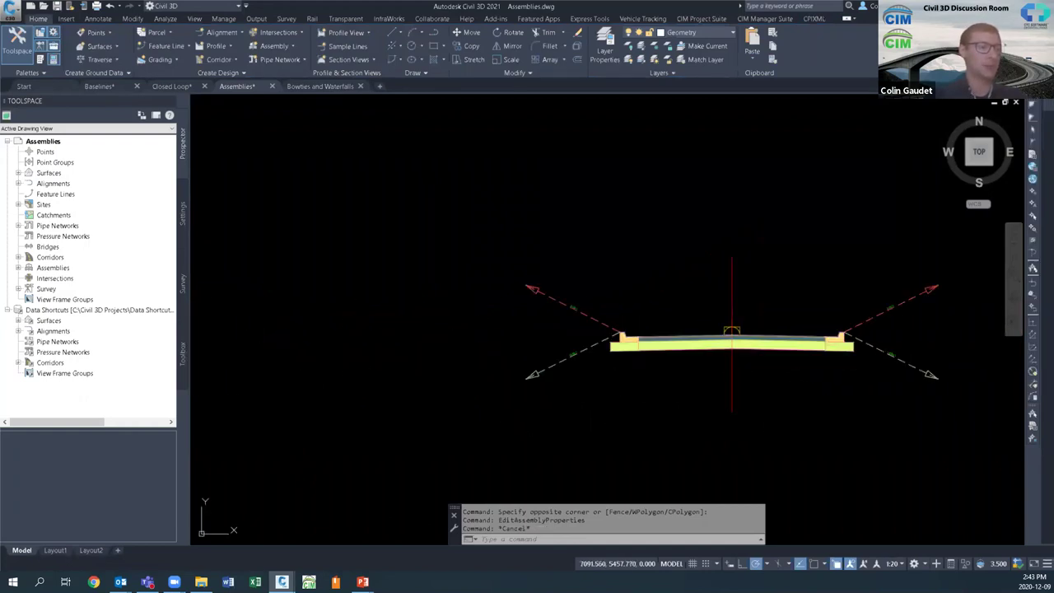
middle_drag(823, 369, 741, 384)
click(723, 426)
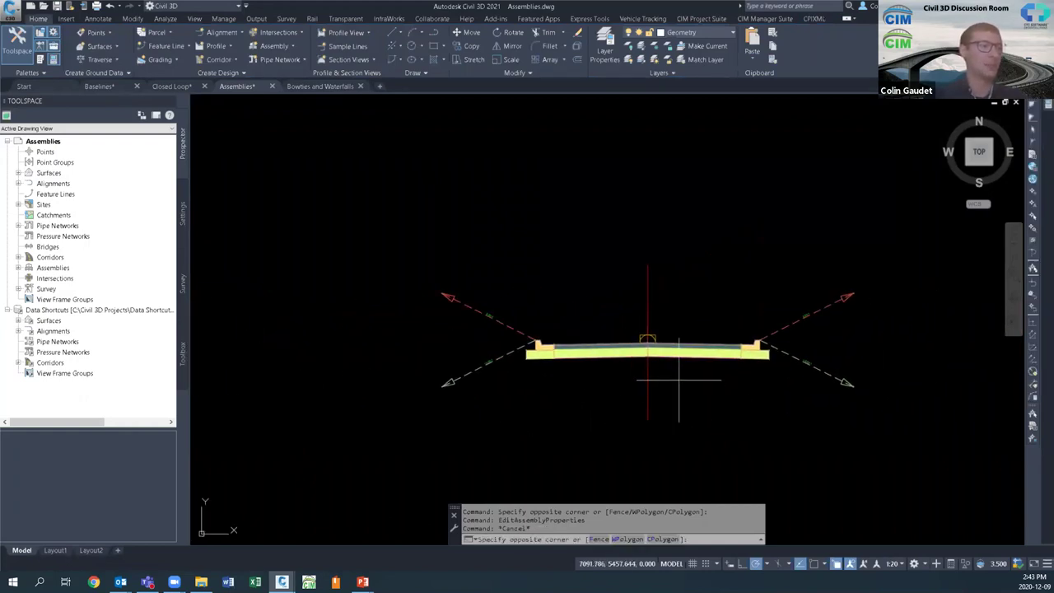
click(633, 352)
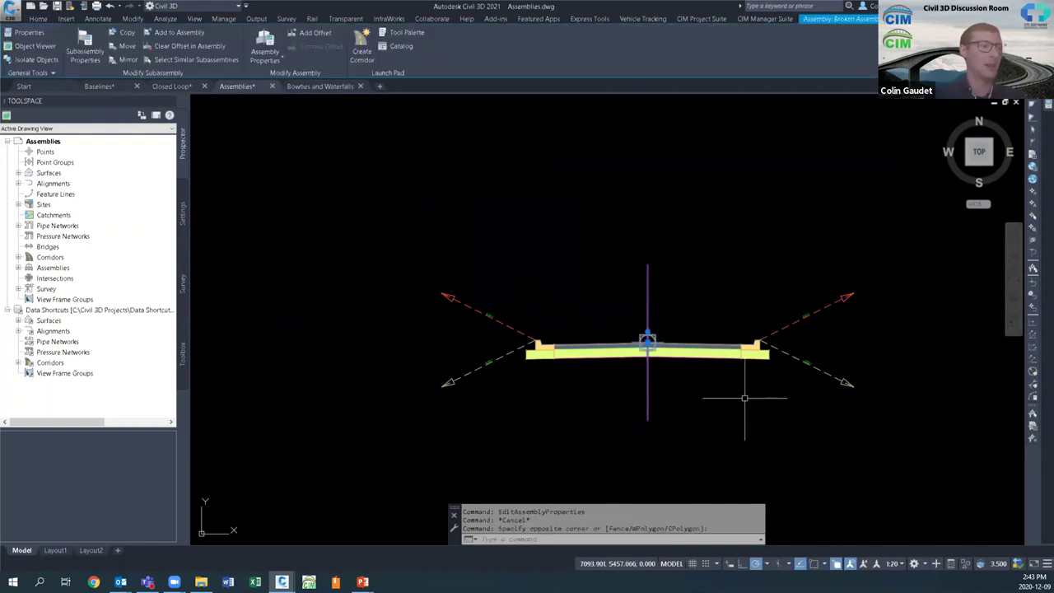
right_click(699, 383)
click(751, 304)
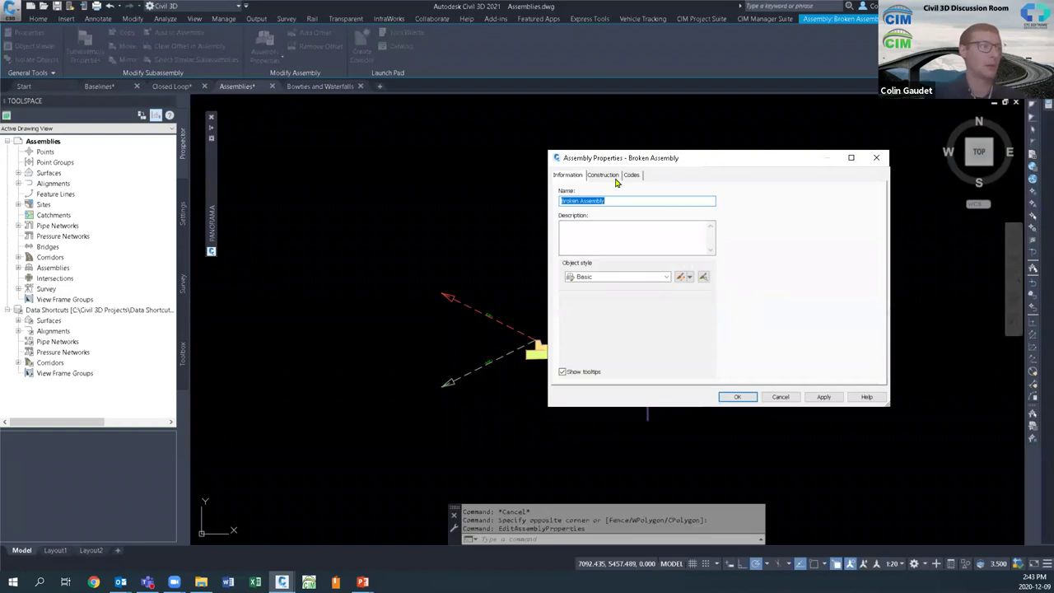
Step: Review the Broken Assembly's construction structure, checking the Right group's LaneSuperelevationAOR against the drawn section, and close the properties without changes
click(612, 176)
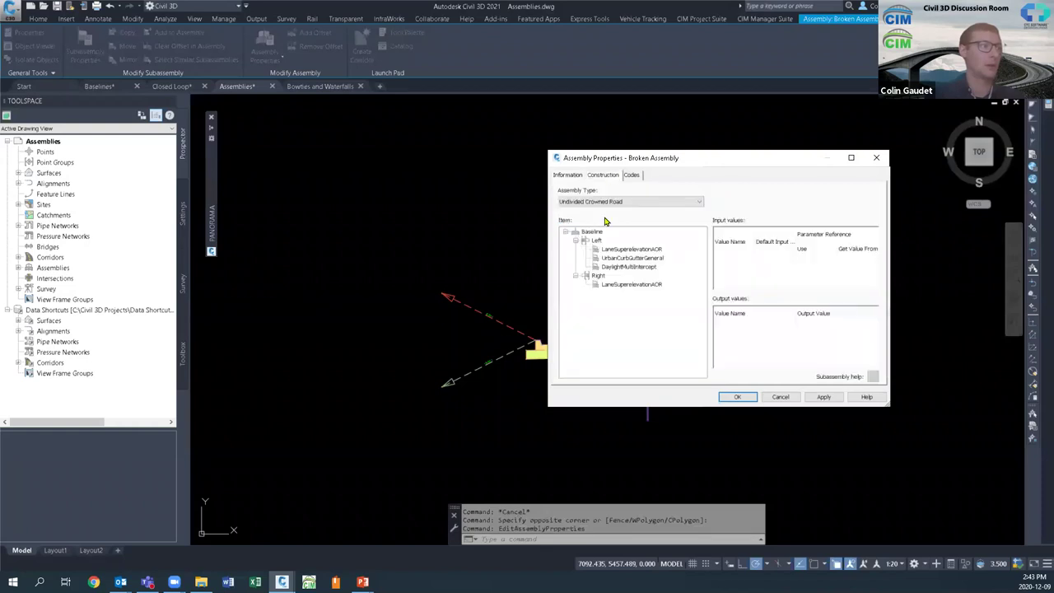
click(627, 285)
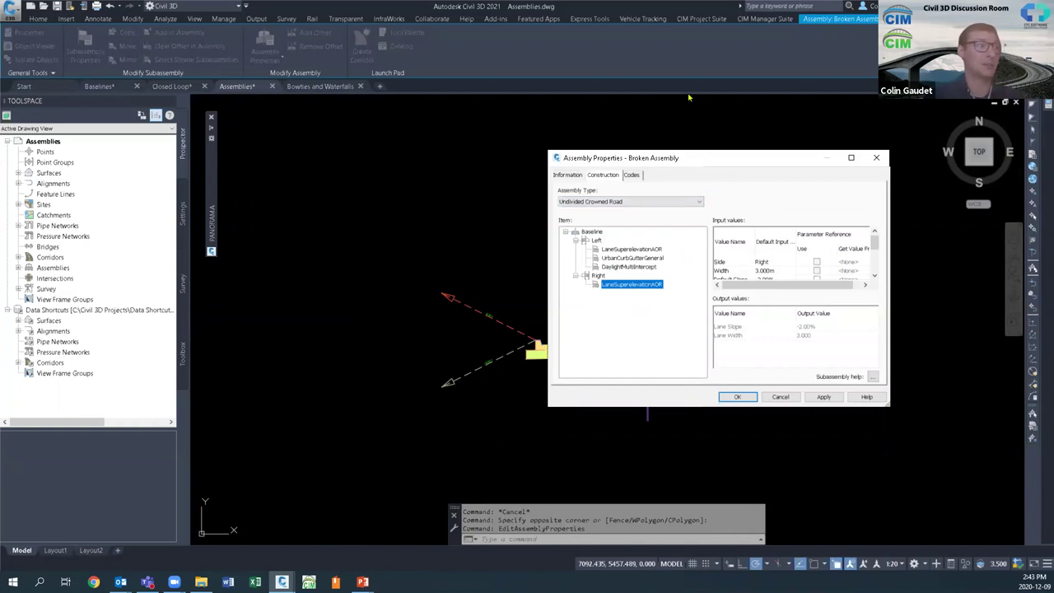
mouse_move(713, 161)
mouse_down()
mouse_move(689, 97)
mouse_move(629, 35)
mouse_up()
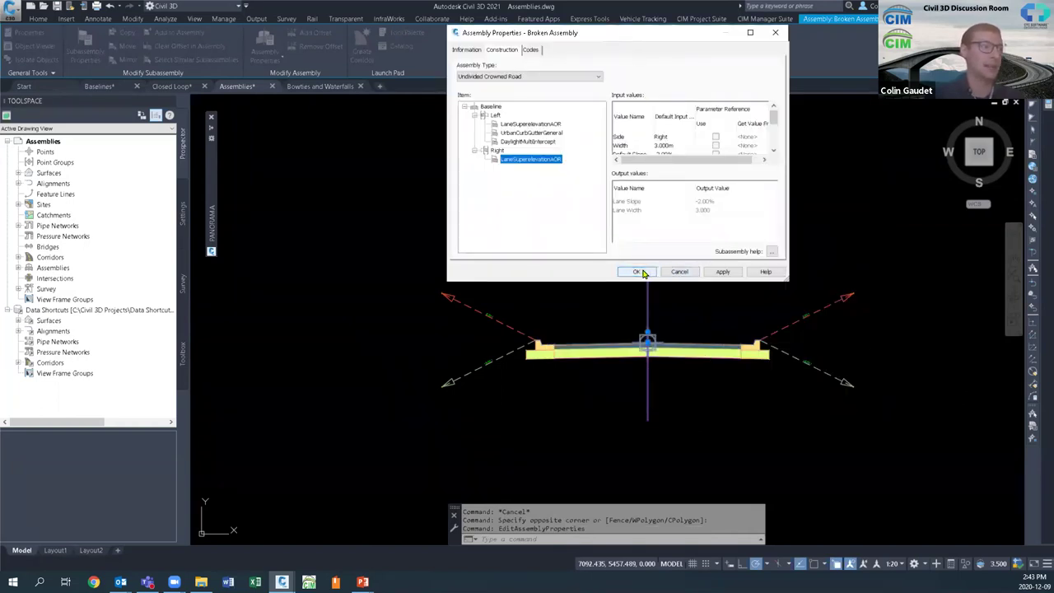
click(679, 272)
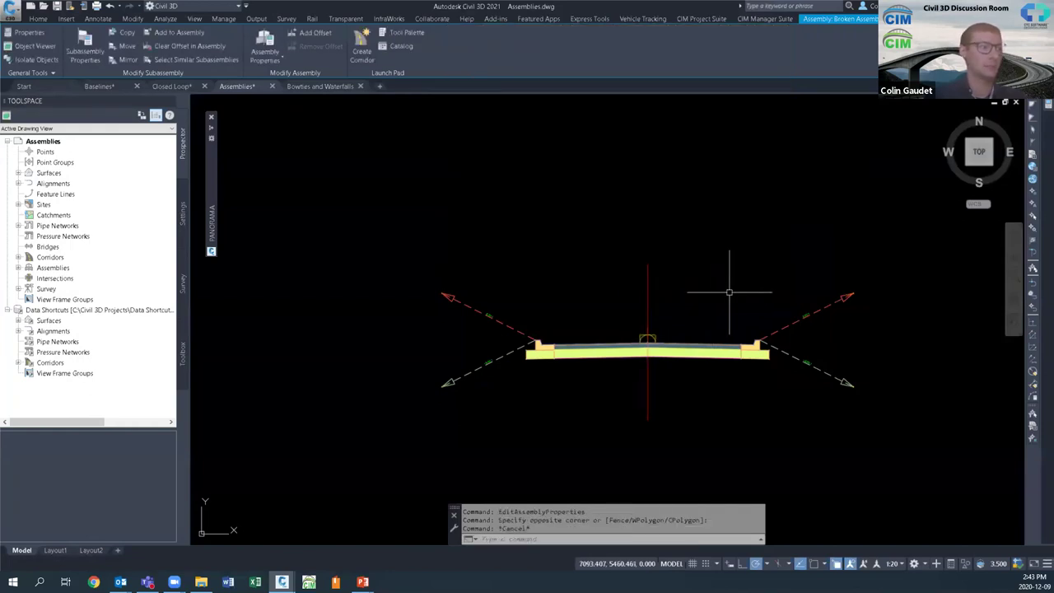
key(Escape)
Step: Add the detached right curb and gutter subassembly to the Broken Assembly at the right lane's outer top marker
scroll(790, 346, up, 5)
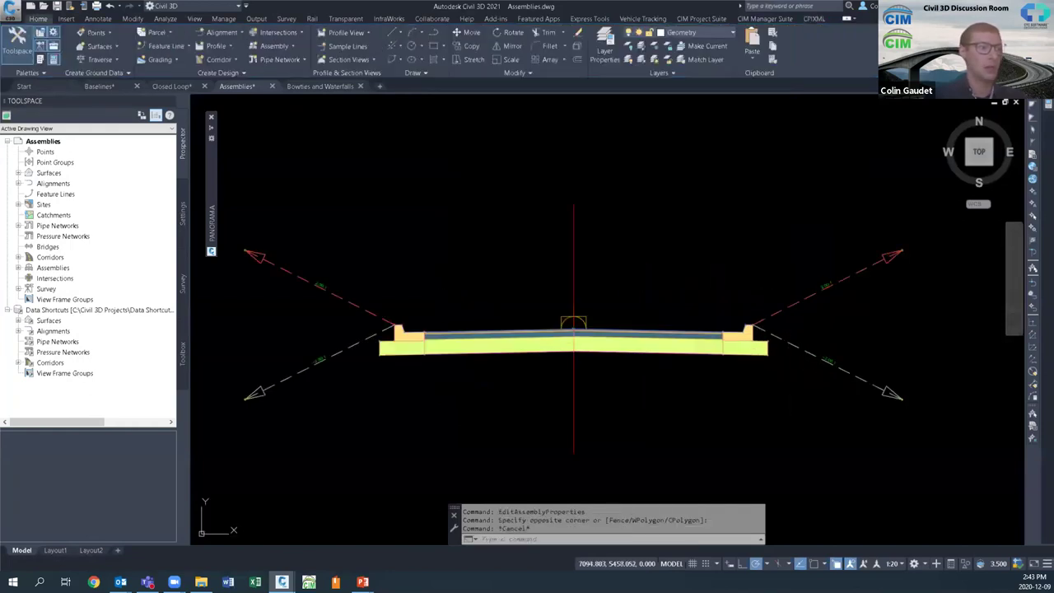
click(727, 344)
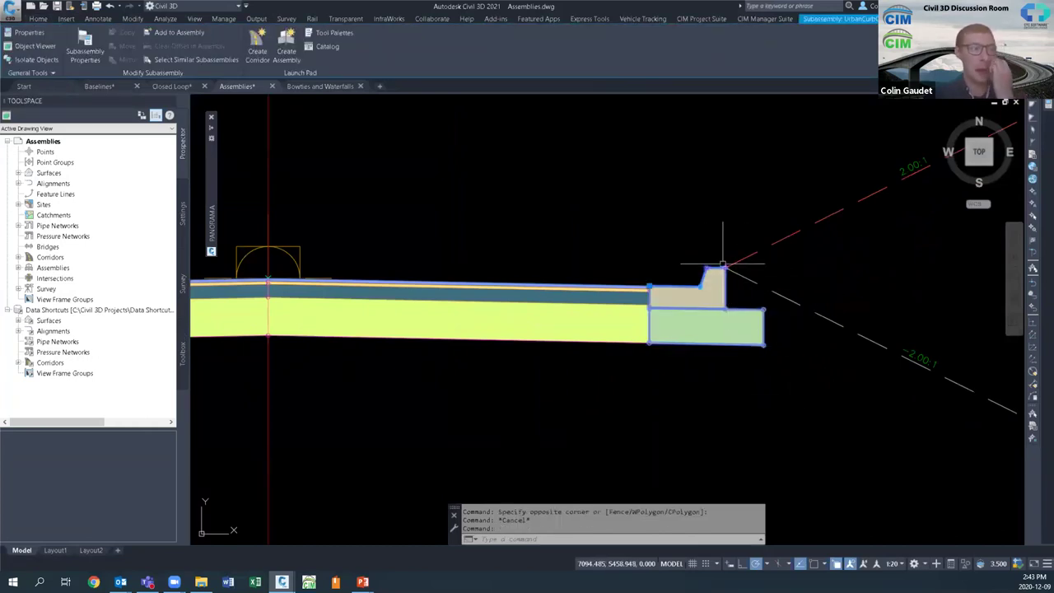
right_click(684, 263)
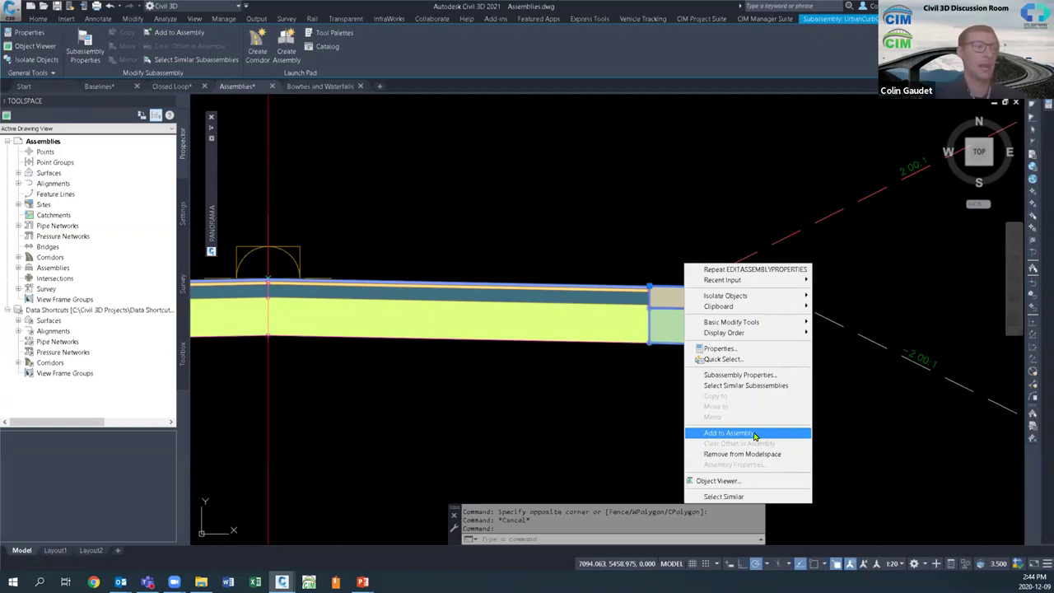
click(727, 433)
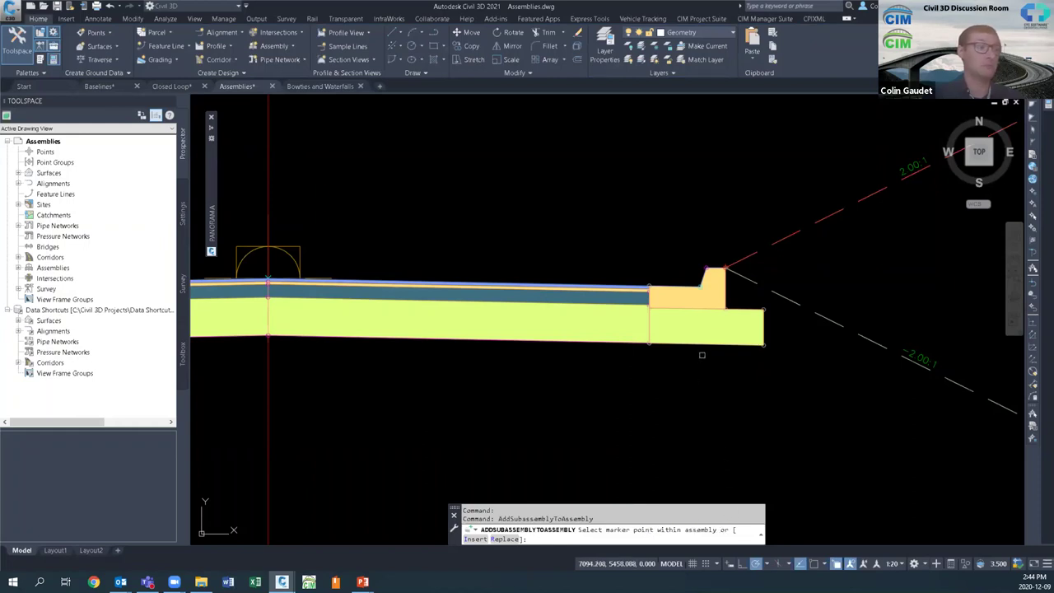
scroll(669, 269, up, 4)
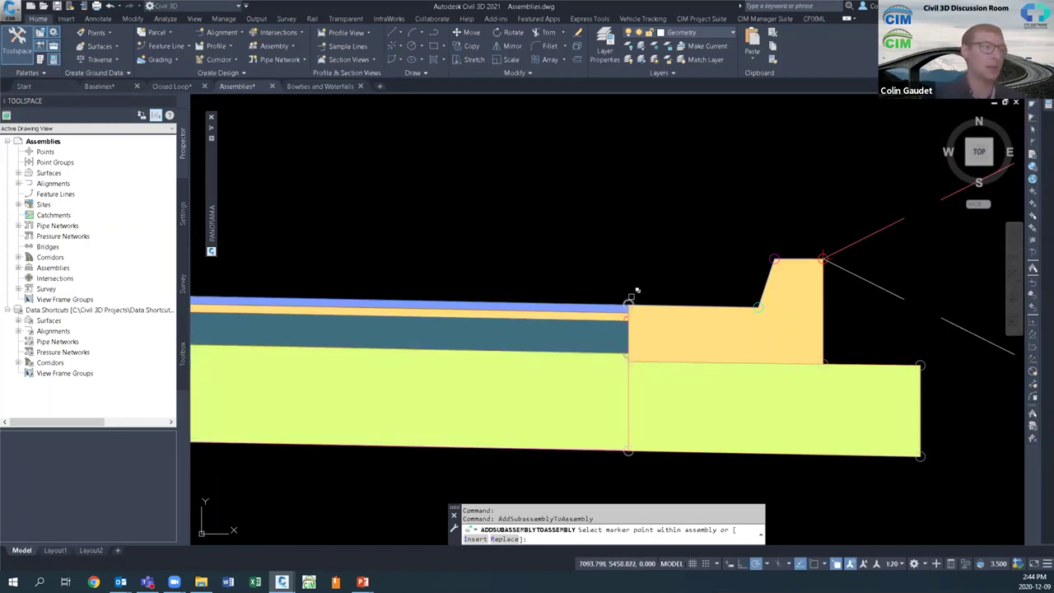
scroll(637, 291, up, 3)
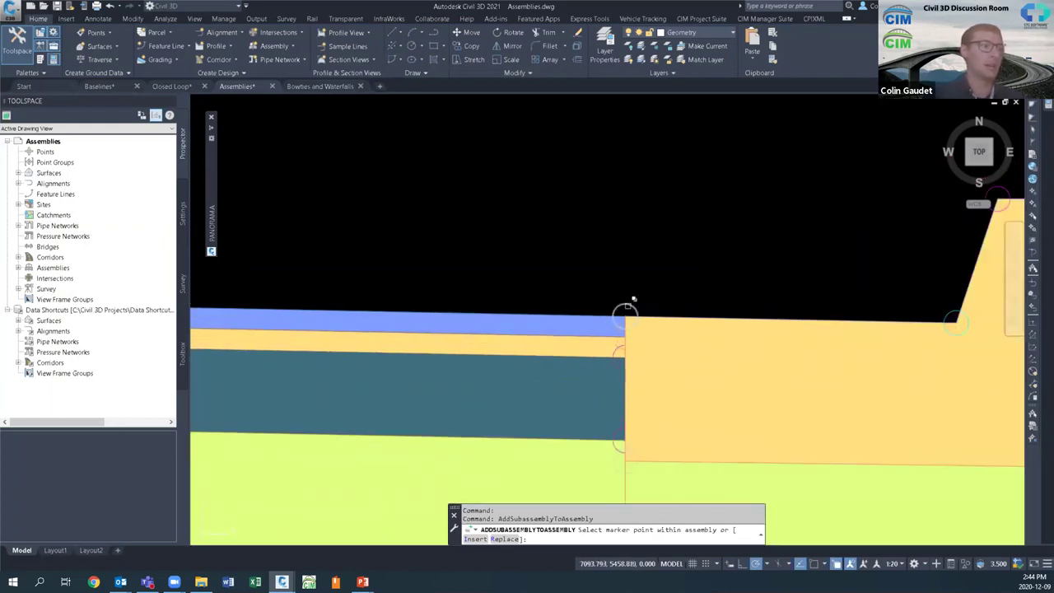
click(627, 310)
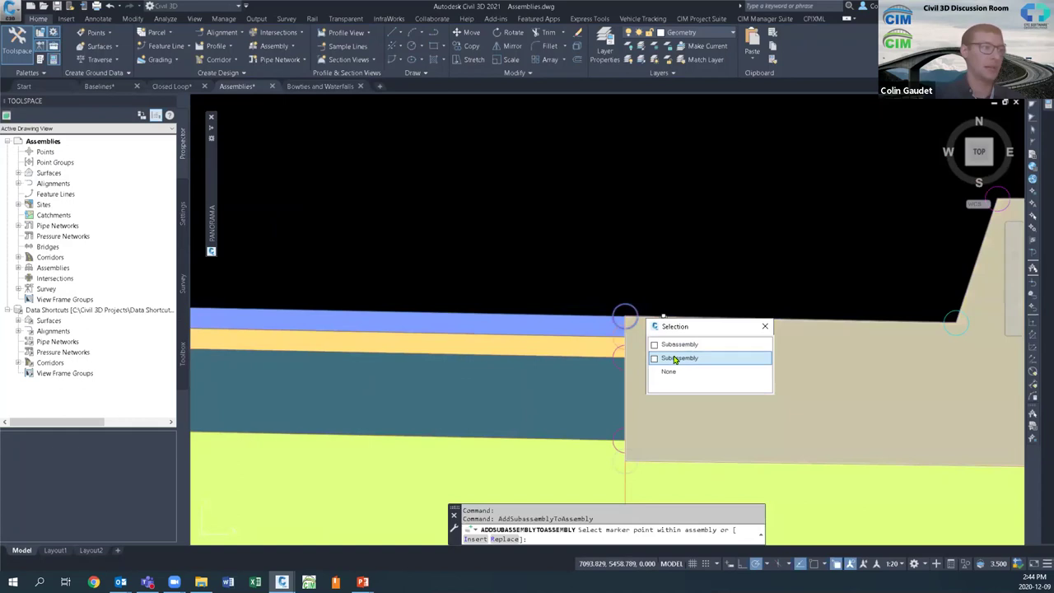
click(675, 359)
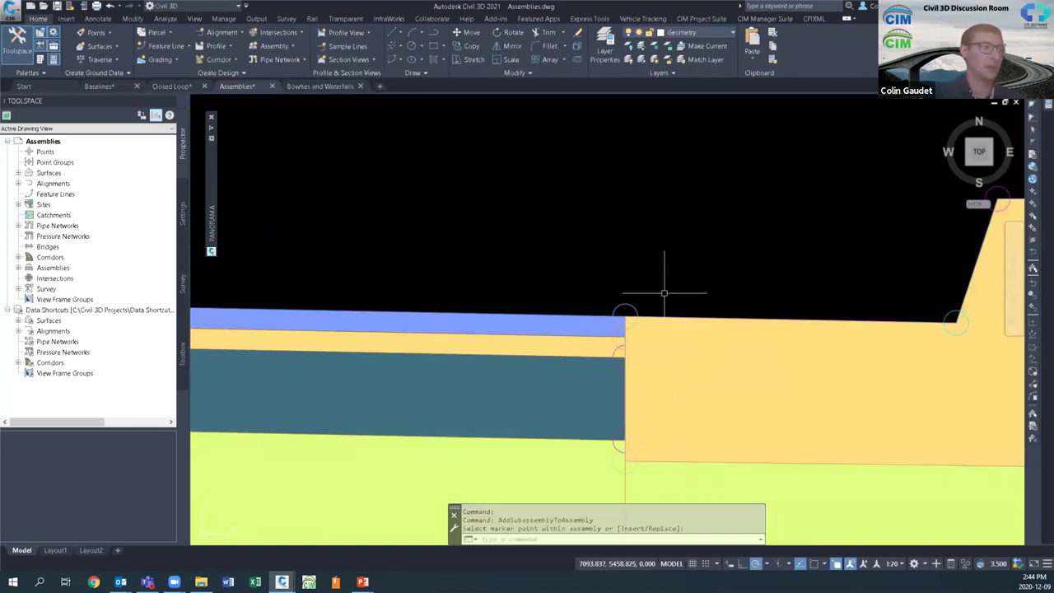
Step: Check which assembly commands are available for the right curb and gutter subassembly, and clear the selection
scroll(663, 292, down, 3)
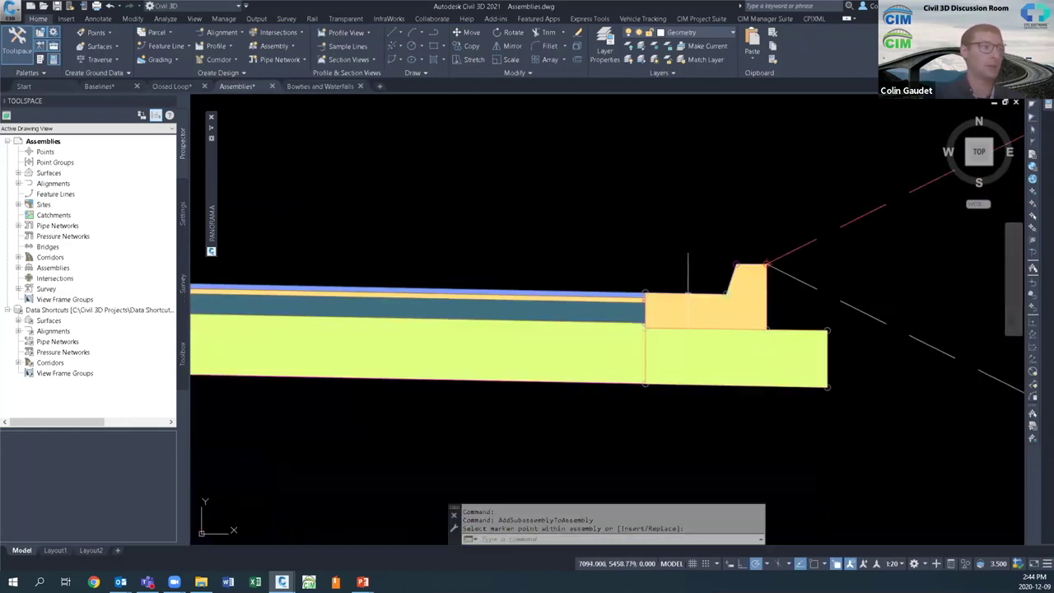
key(Escape)
right_click(668, 257)
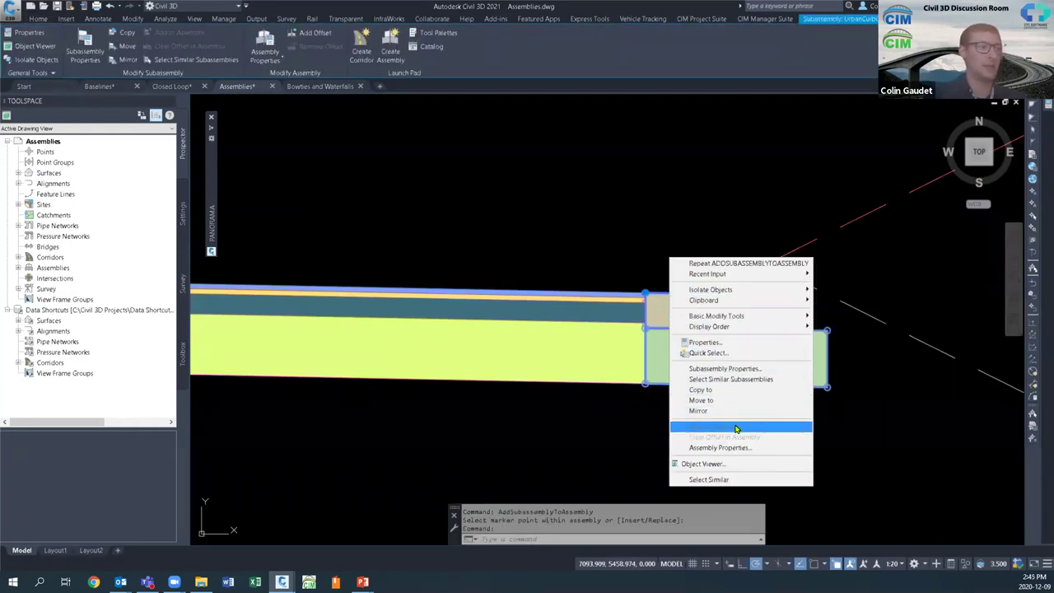
click(623, 442)
key(Escape)
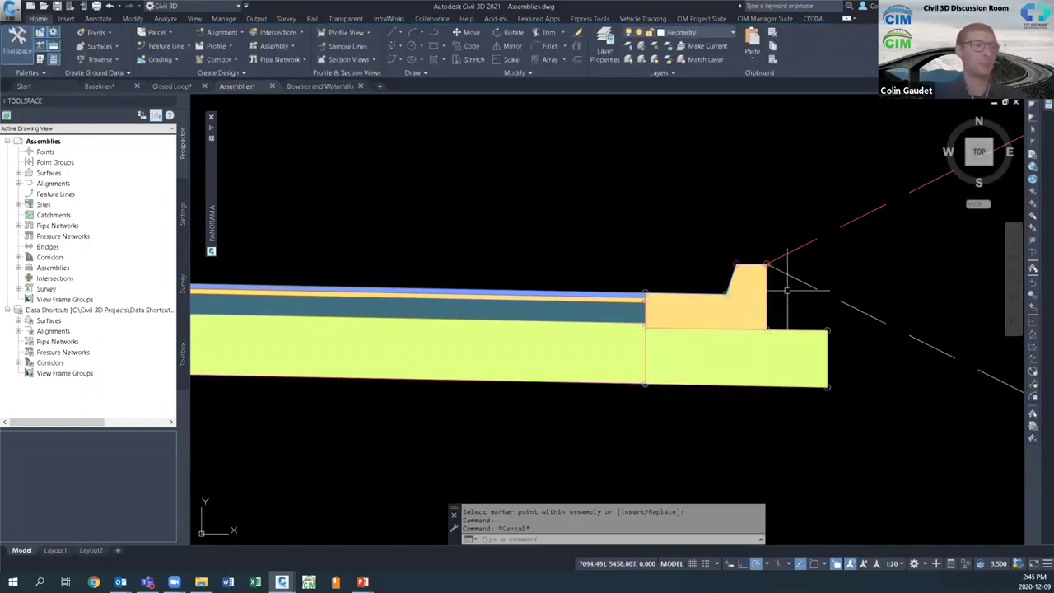
Step: Add the detached right daylight subassembly to the assembly at the top back-of-curb marker of the right curb
click(838, 288)
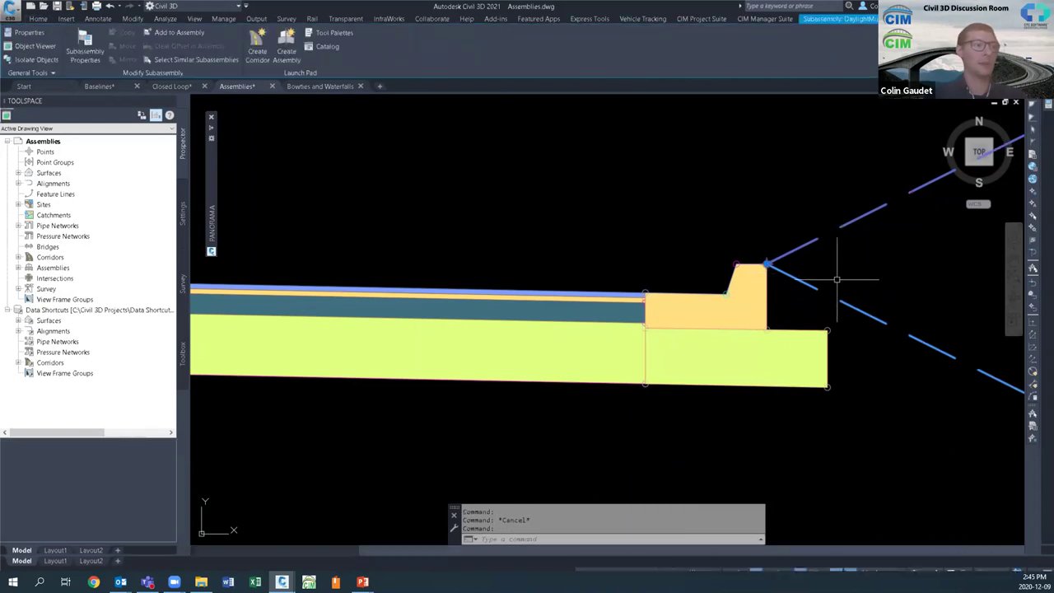
middle_drag(837, 268, 720, 285)
scroll(719, 285, down, 3)
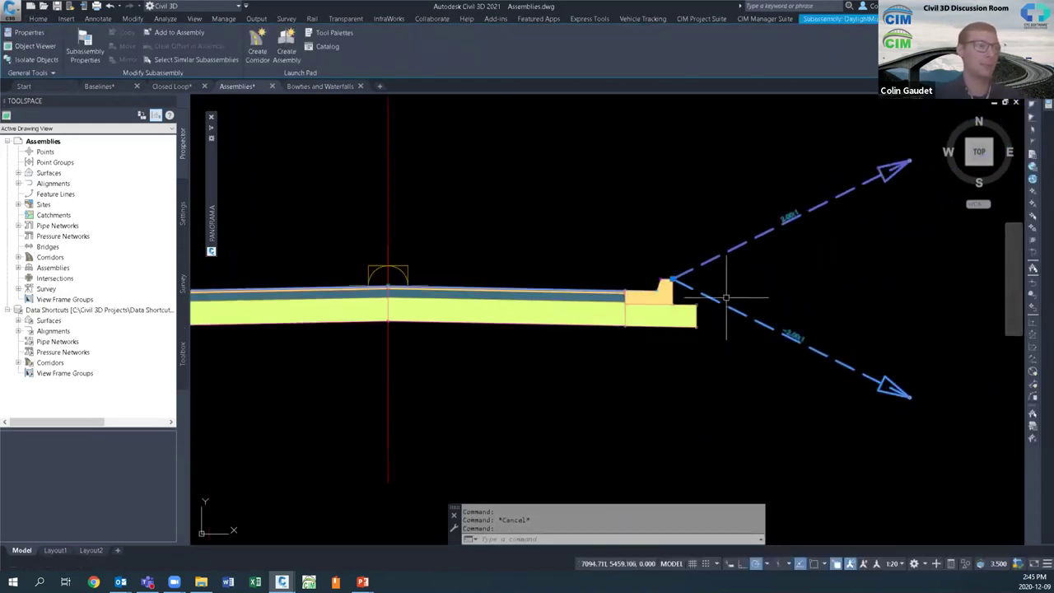
right_click(724, 290)
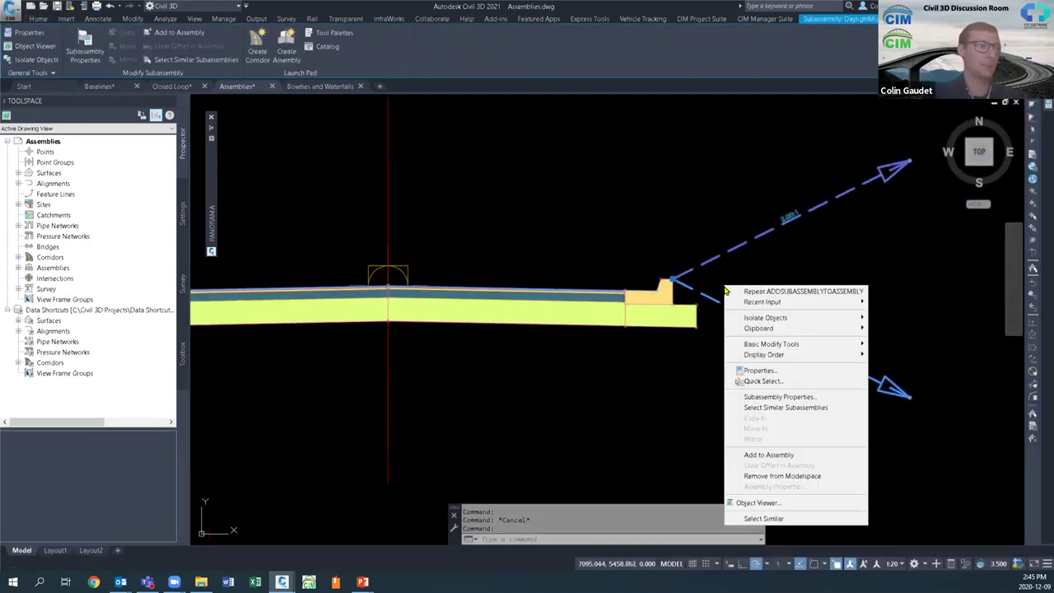
click(786, 455)
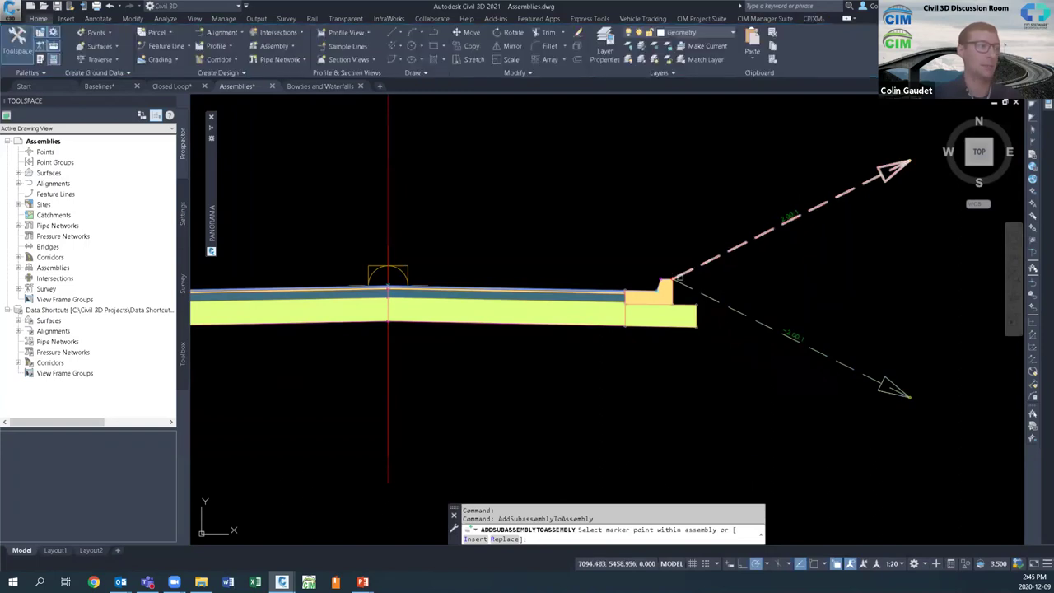
scroll(672, 278, up, 5)
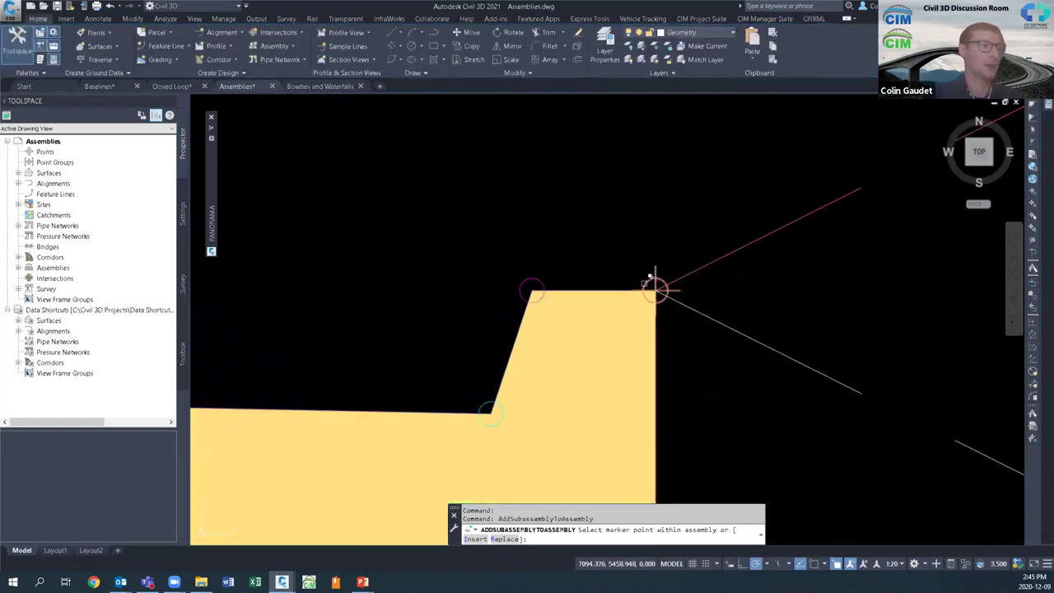
click(646, 286)
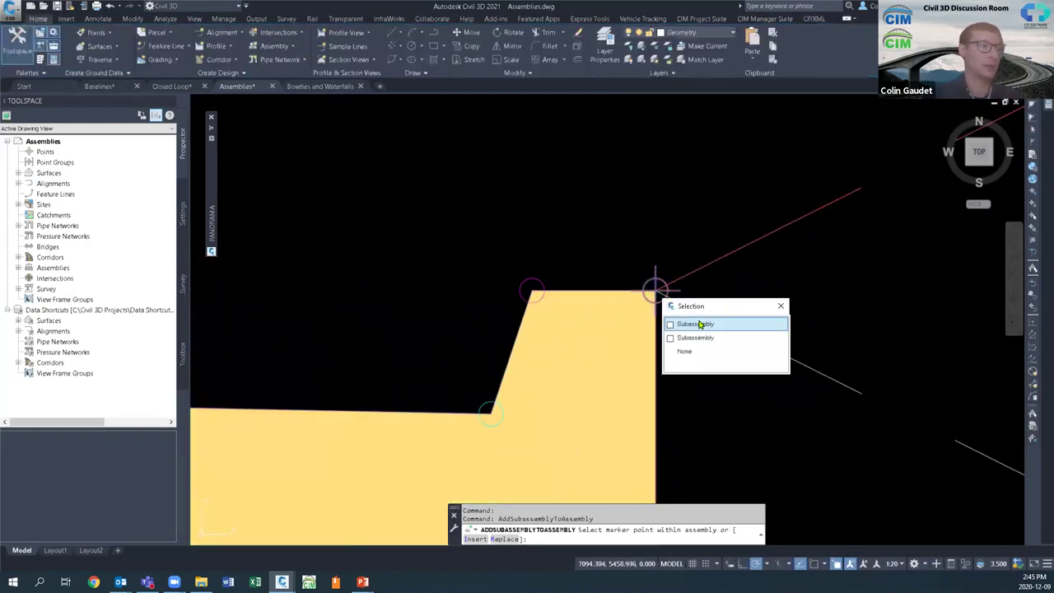
click(700, 339)
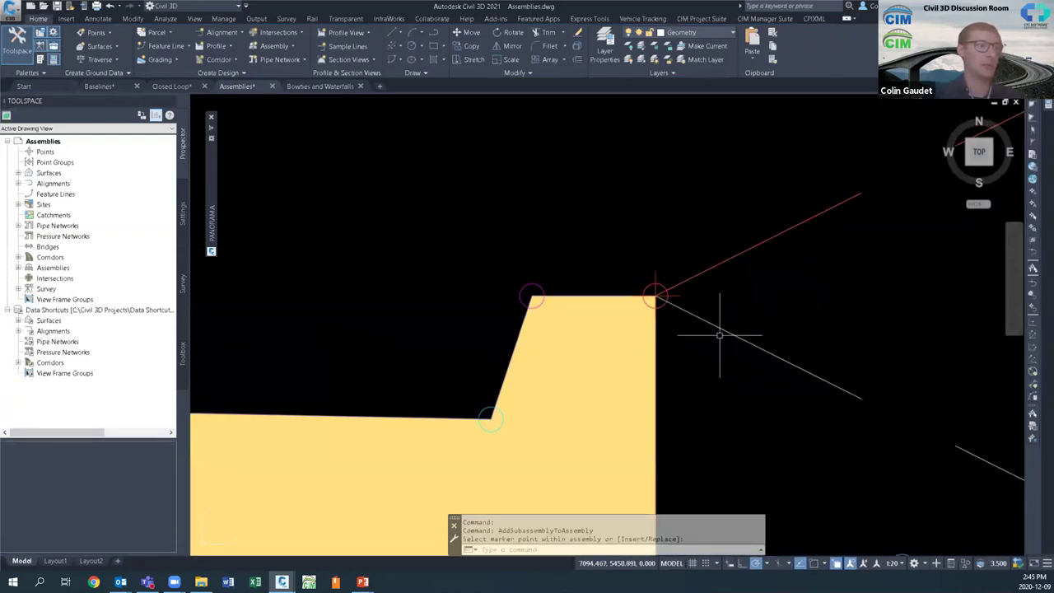
Step: Check which assembly commands are available for the right daylight subassembly, and clear the selection
click(721, 329)
right_click(743, 309)
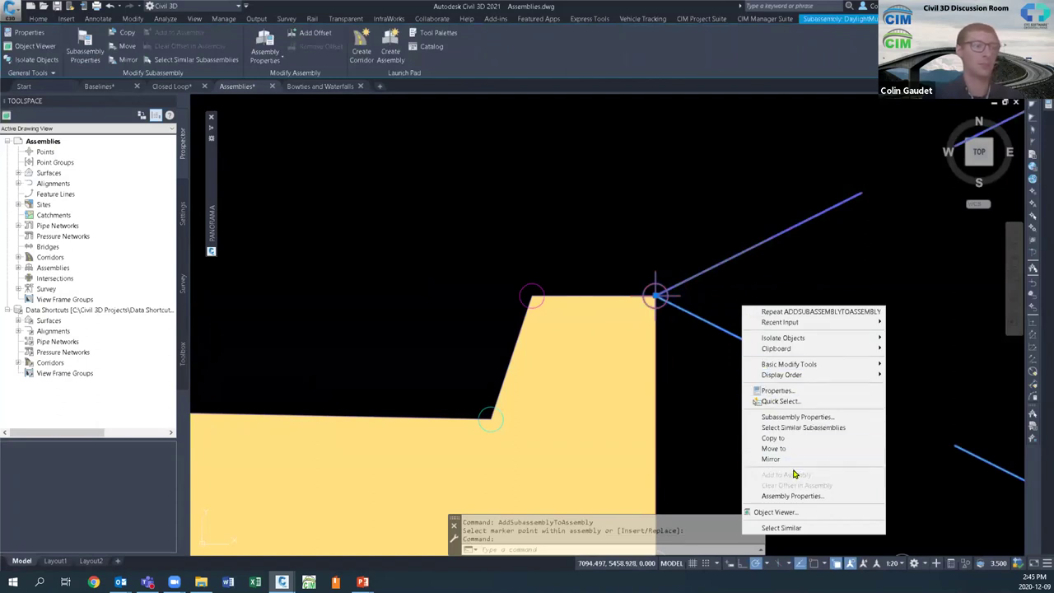
key(Escape)
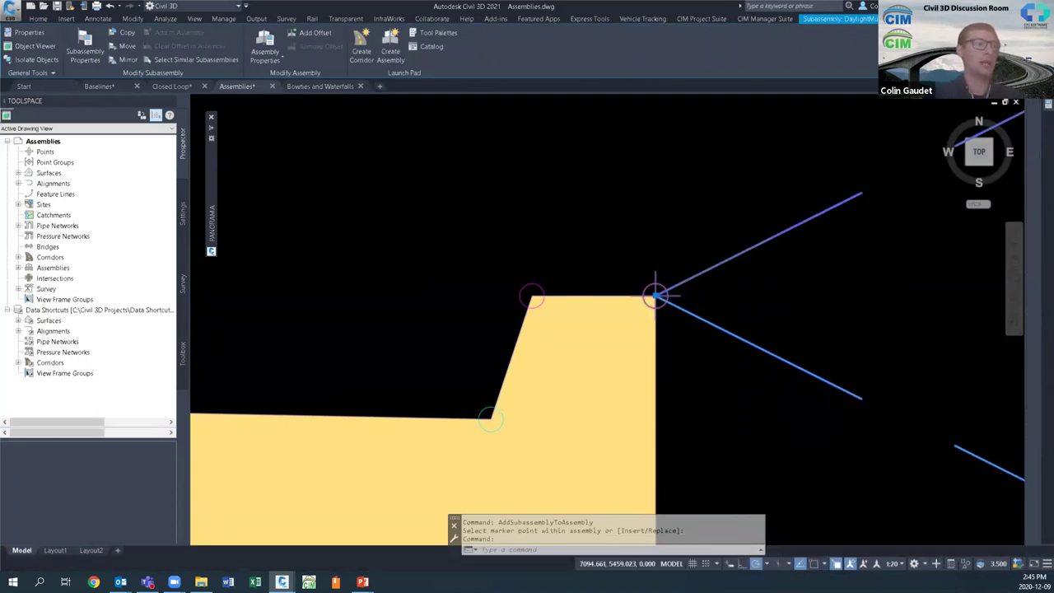
scroll(867, 255, down, 4)
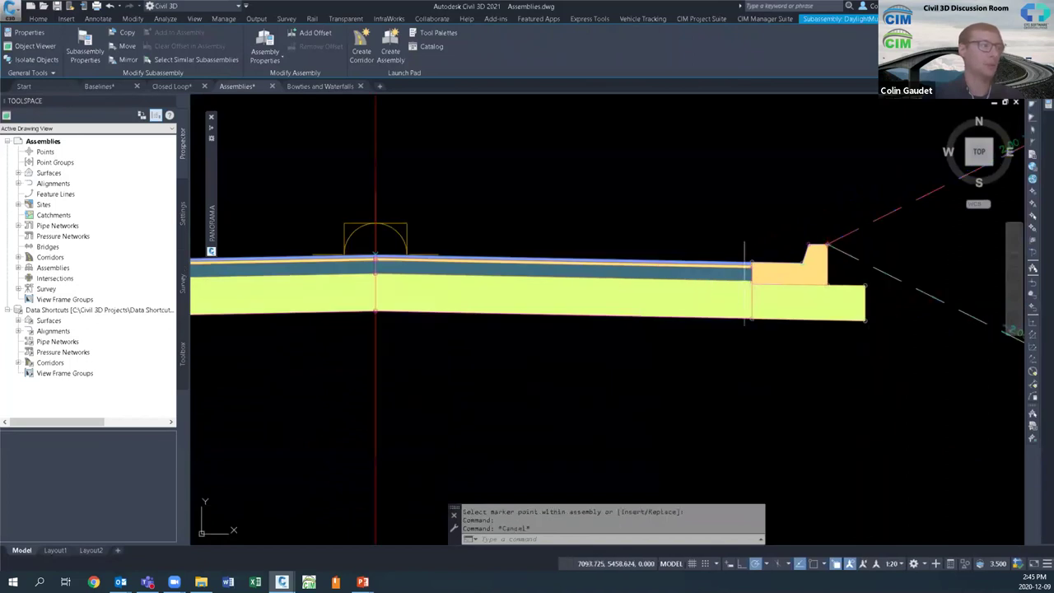
key(Escape)
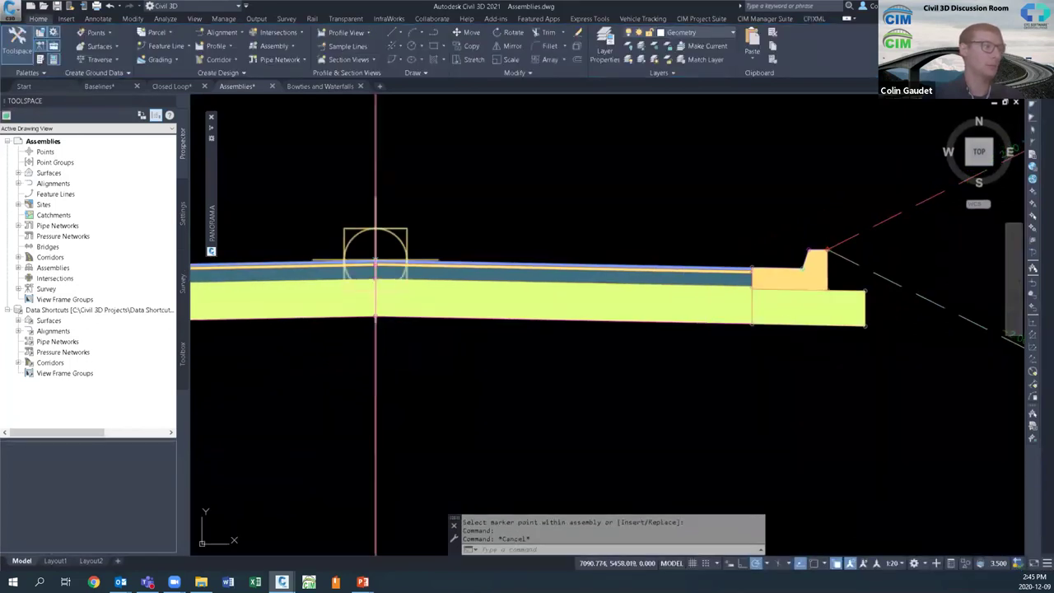
Step: Review the curb and daylight subassemblies under the Right group in the Broken Assembly's construction properties, and close without changes
click(376, 365)
click(358, 371)
right_click(436, 372)
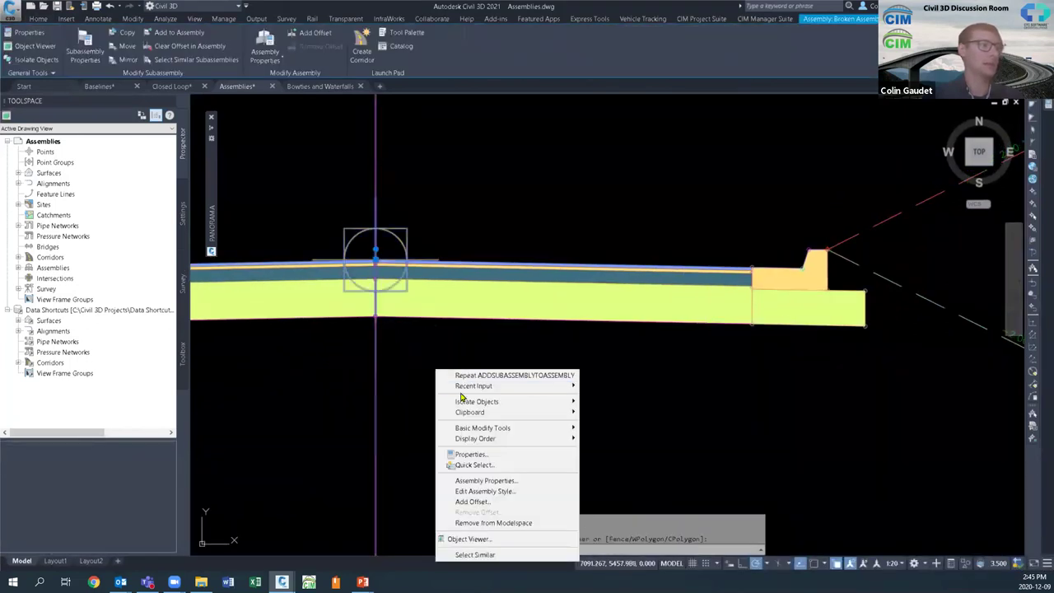
click(485, 481)
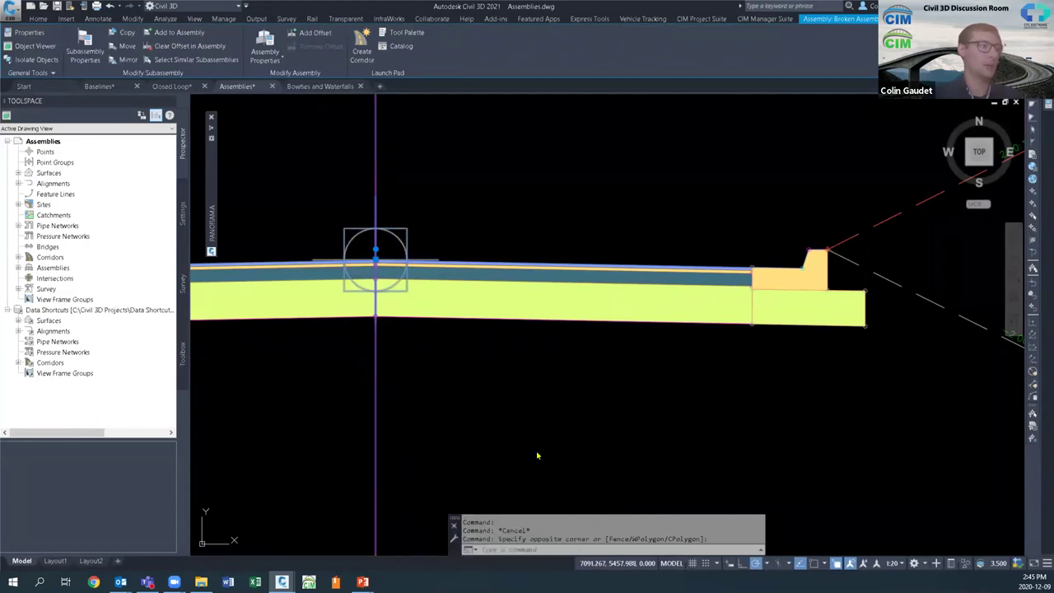
click(501, 51)
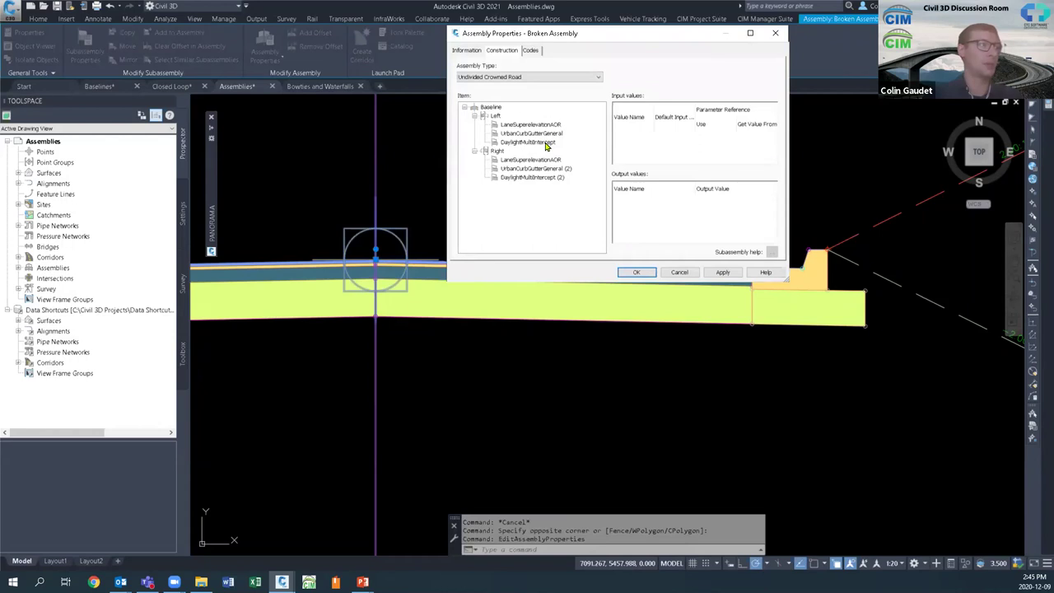
click(544, 169)
click(547, 177)
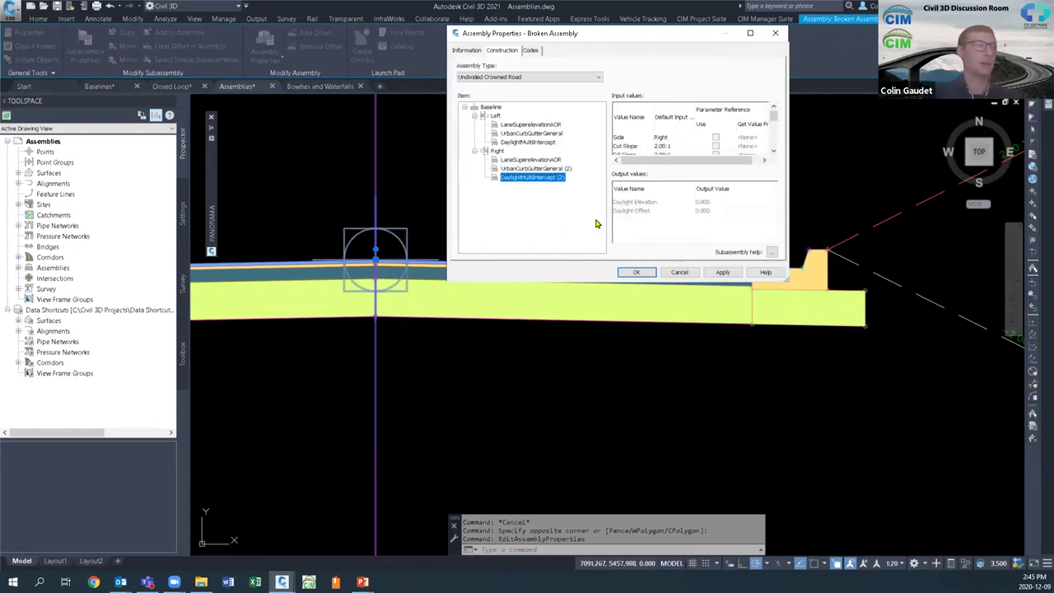
click(680, 273)
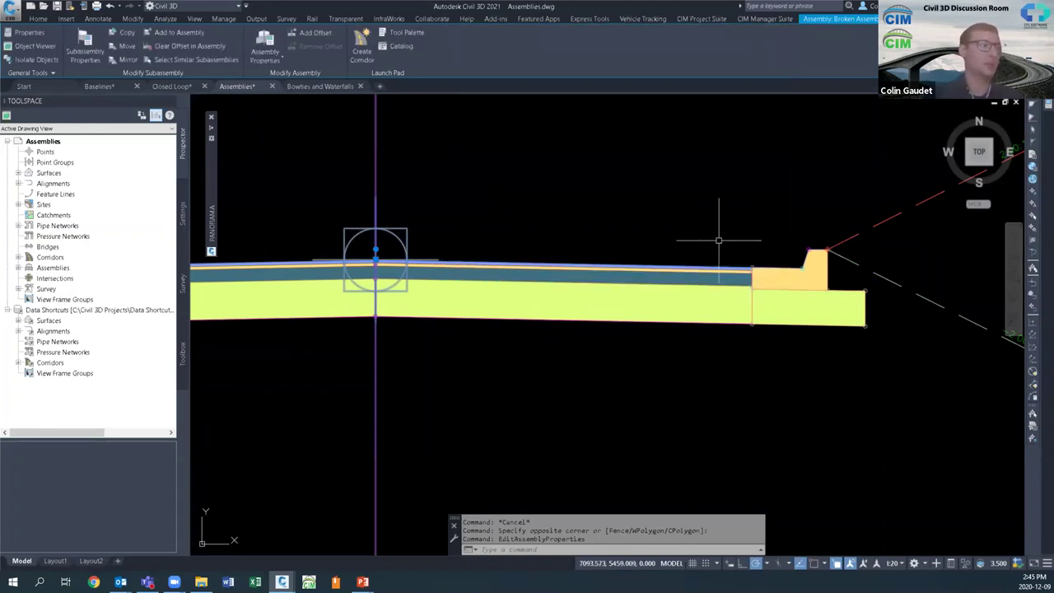
key(Escape)
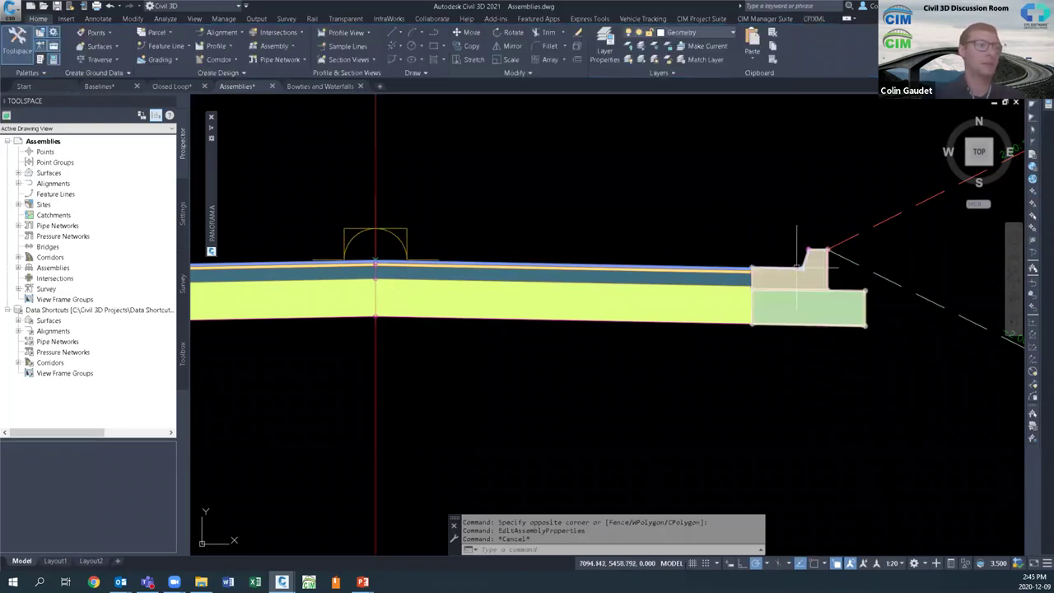
Step: Select the right curb and gutter subassembly and bring up its Mirror command
click(787, 265)
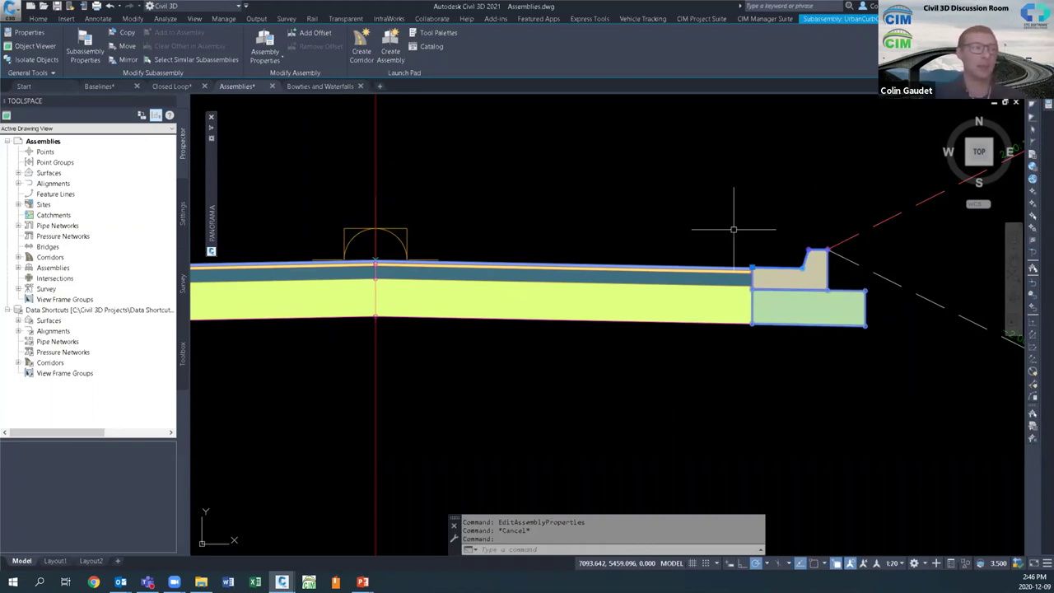
right_click(770, 251)
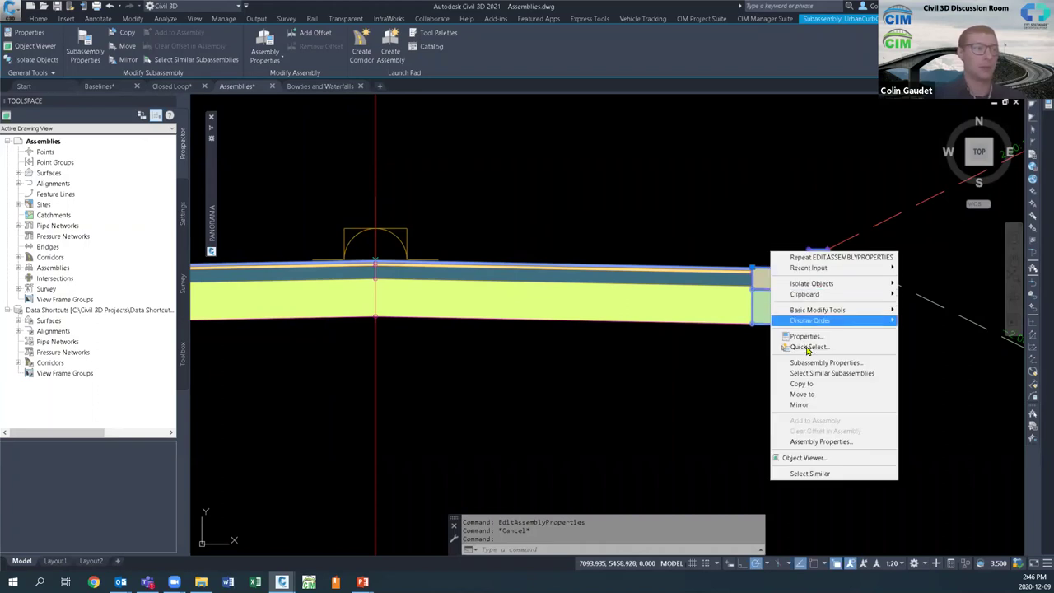
click(813, 405)
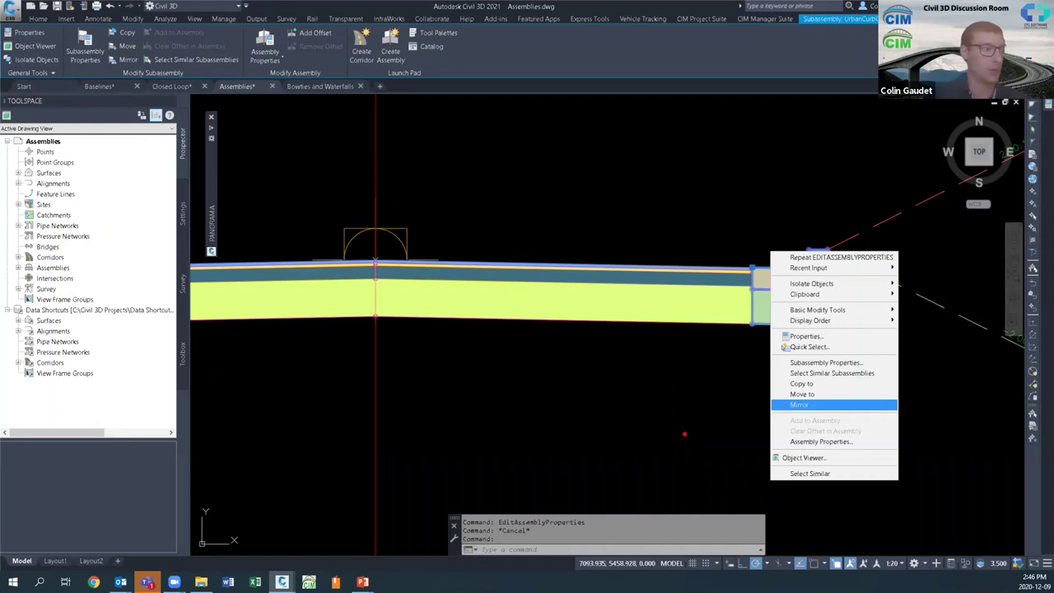
drag(680, 448, 671, 334)
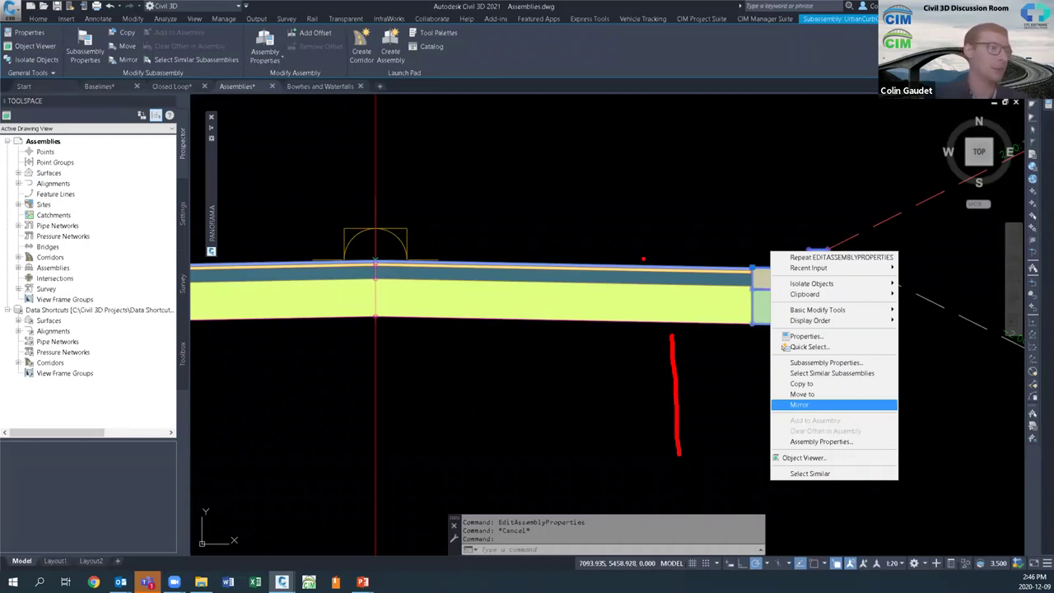
mouse_move(745, 259)
mouse_down()
mouse_move(747, 276)
mouse_move(759, 257)
mouse_up()
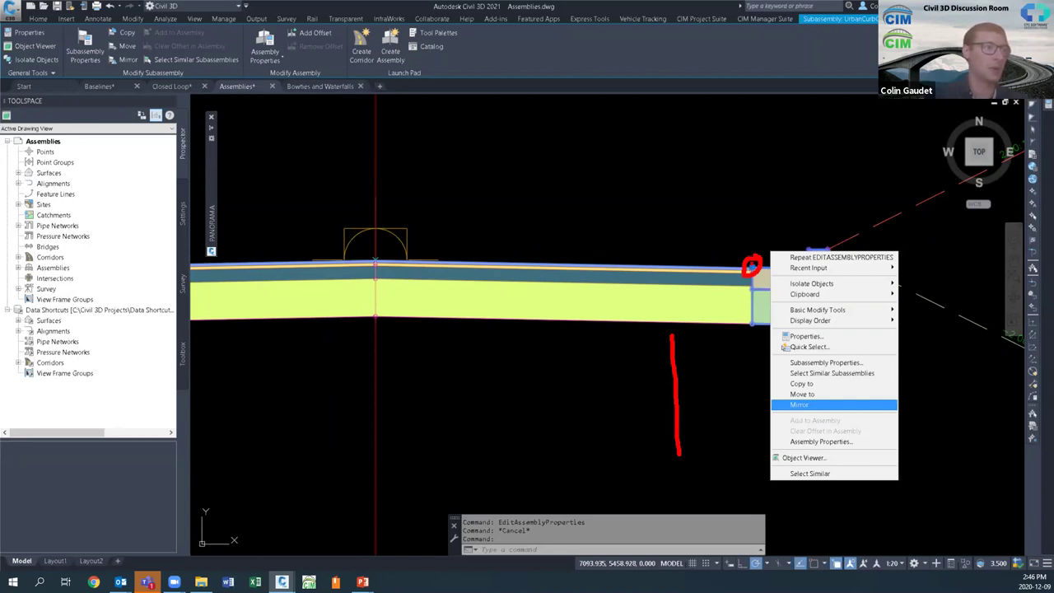
mouse_move(751, 247)
mouse_down()
mouse_move(751, 210)
mouse_move(749, 232)
mouse_move(733, 245)
mouse_up()
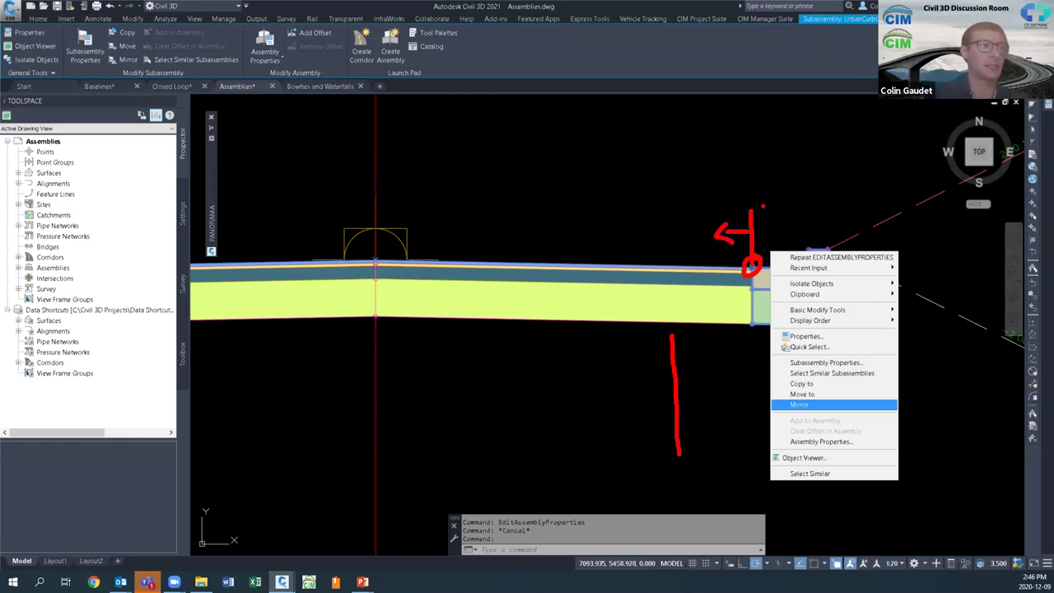
drag(752, 175, 752, 196)
drag(830, 173, 828, 212)
drag(753, 187, 853, 190)
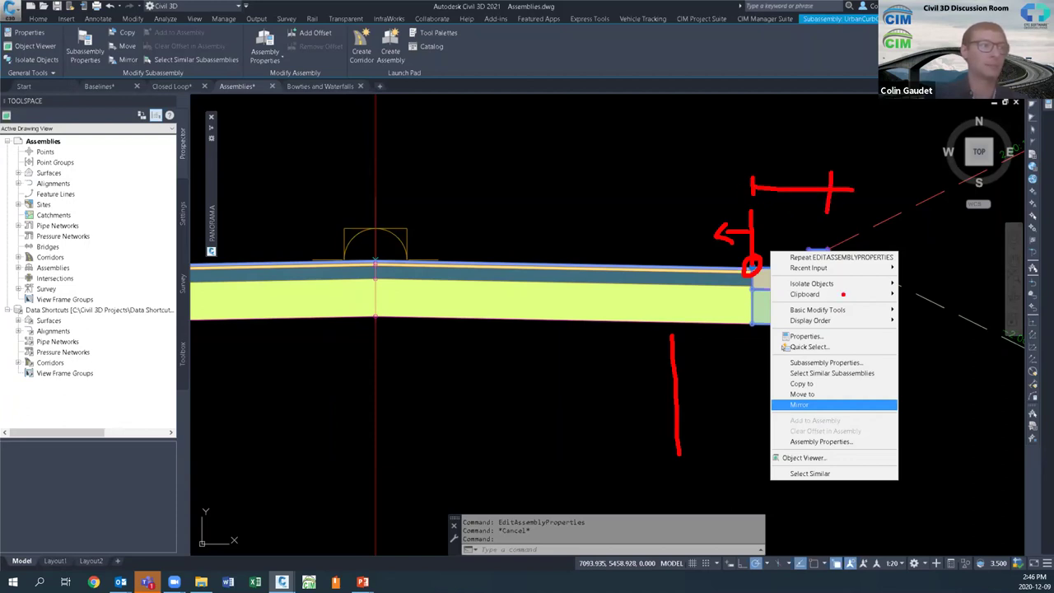
key(Escape)
click(798, 405)
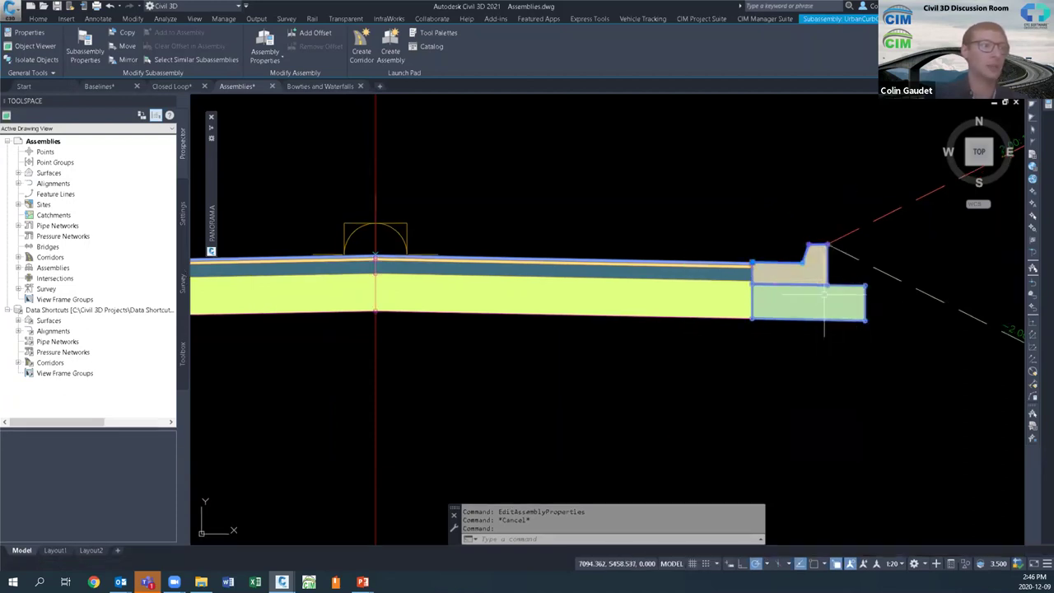
key(Escape)
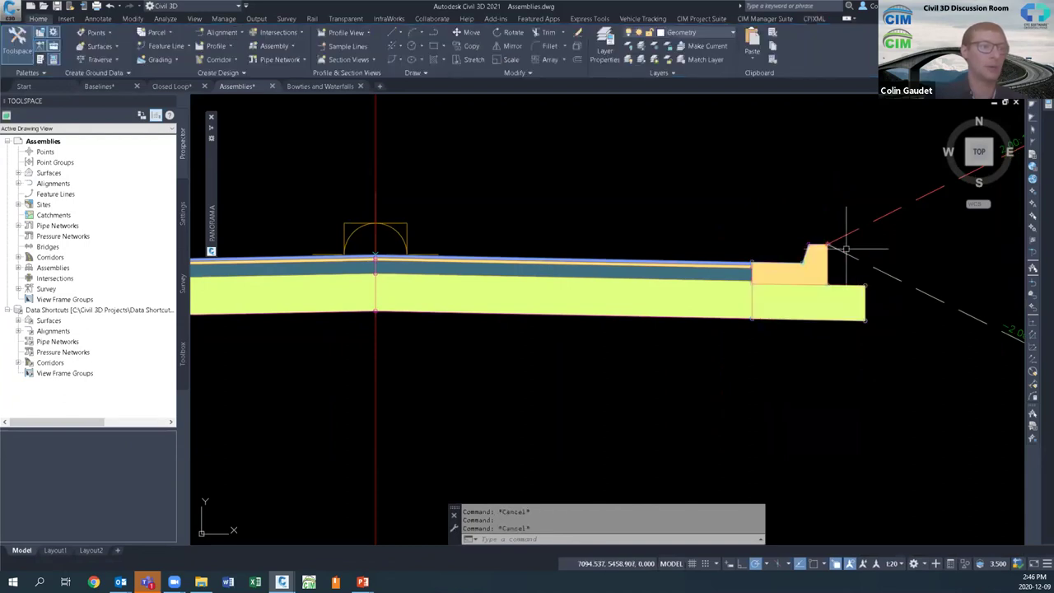
Step: Mirror the right daylight subassembly onto the marker at the right lane's top outer edge, with selection cycling off, accepting the same side
click(856, 259)
right_click(855, 281)
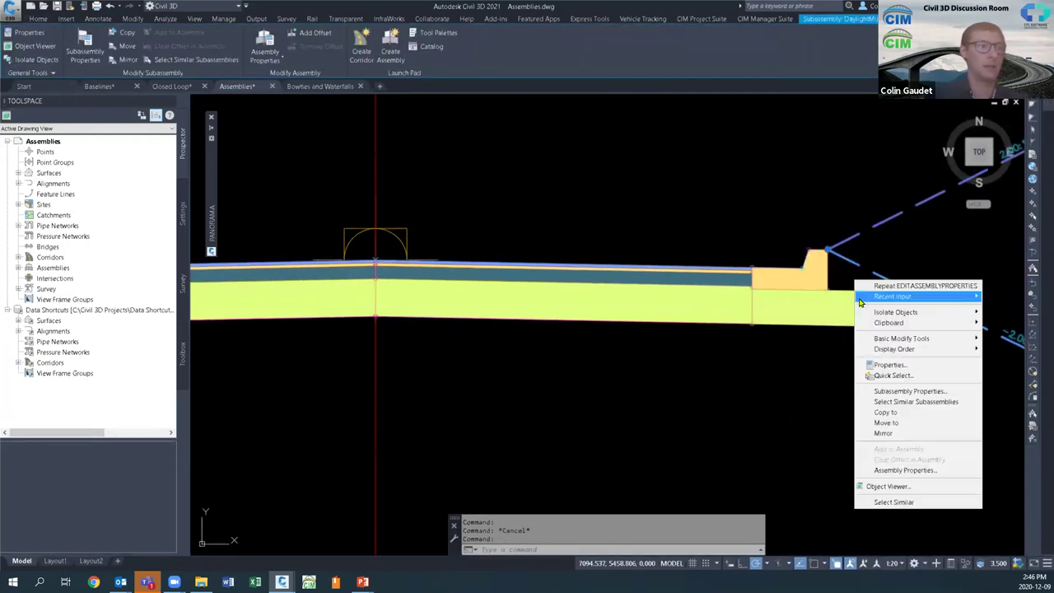
click(883, 433)
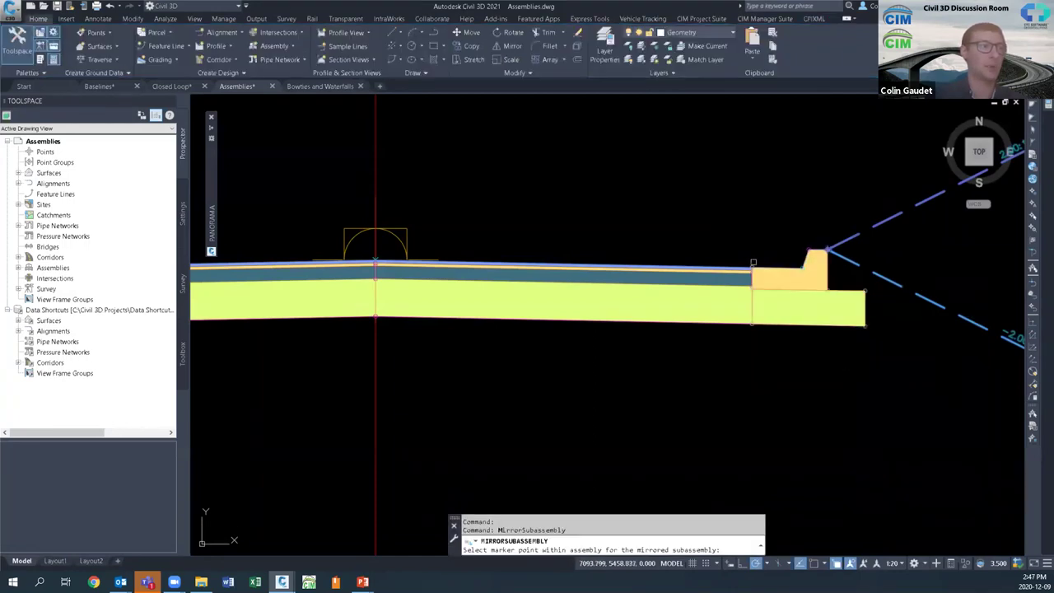
scroll(755, 260, up, 3)
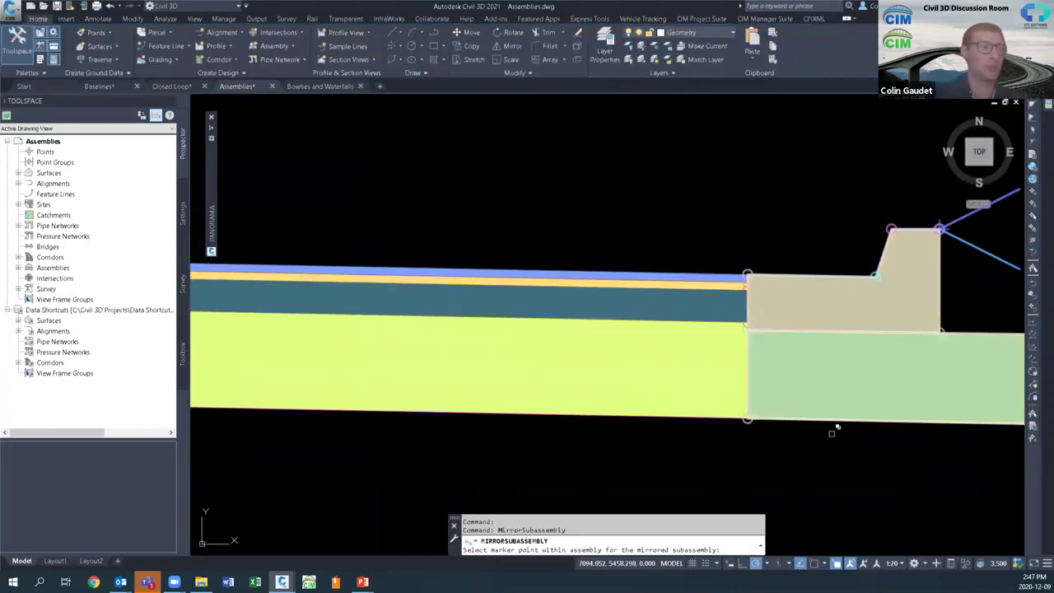
click(835, 565)
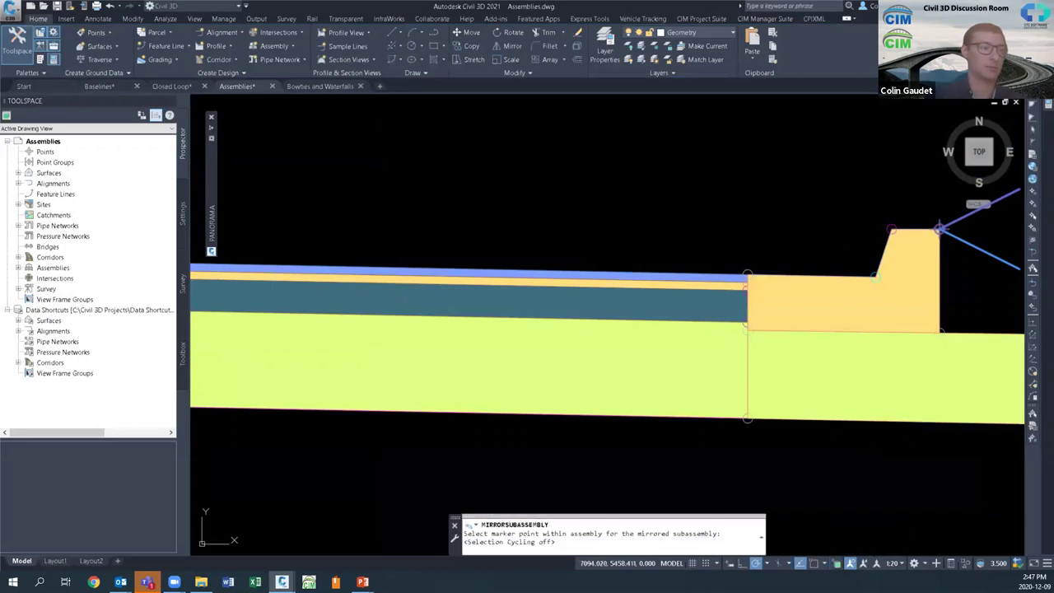
click(746, 269)
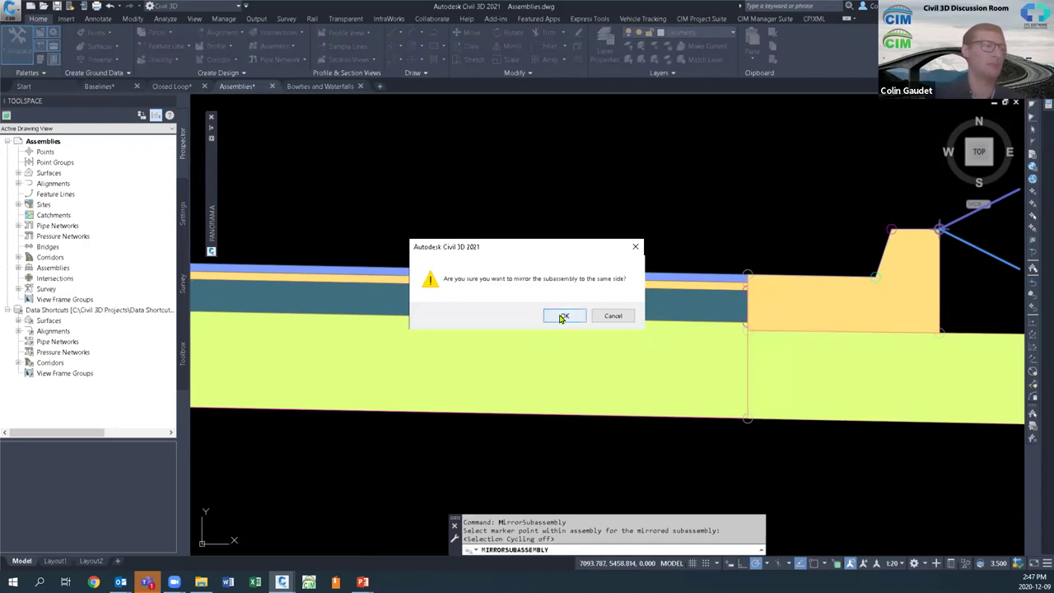
click(562, 317)
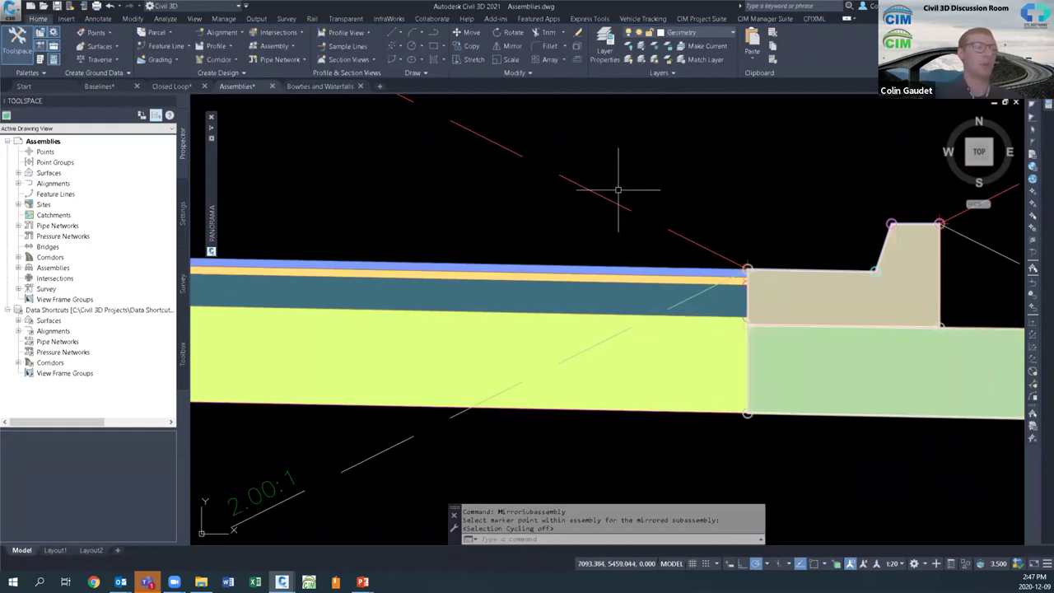
Step: Delete the mirrored daylight subassembly attached at the right lane's outer edge
scroll(642, 188, down, 4)
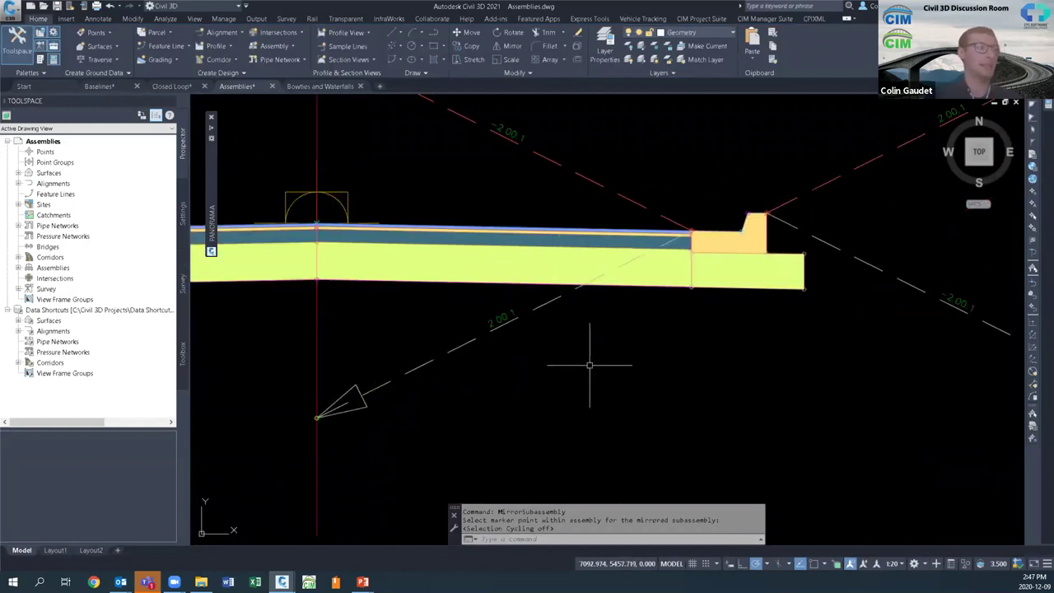
key(Escape)
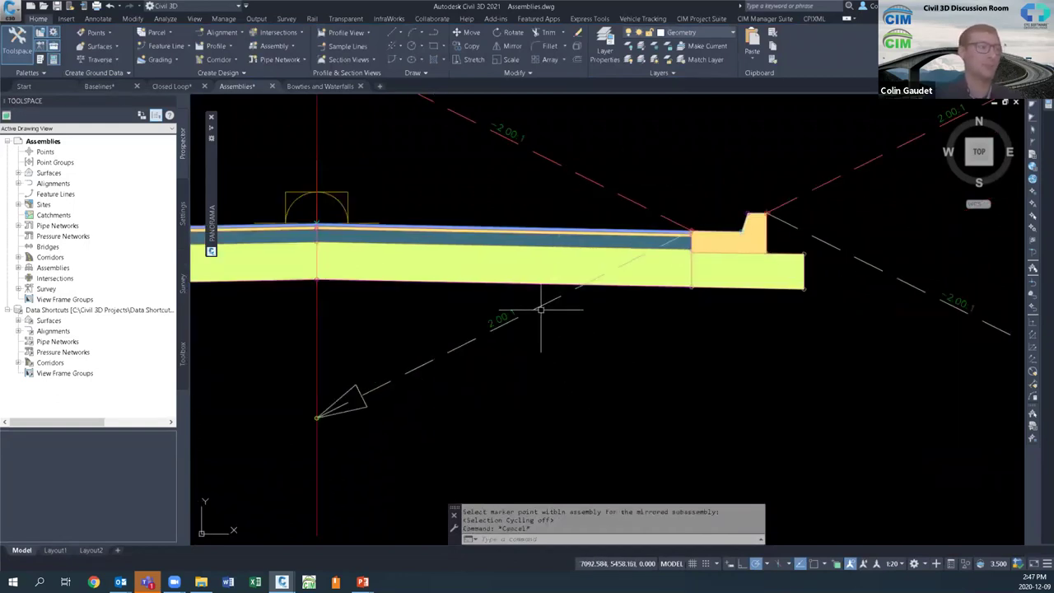
click(544, 307)
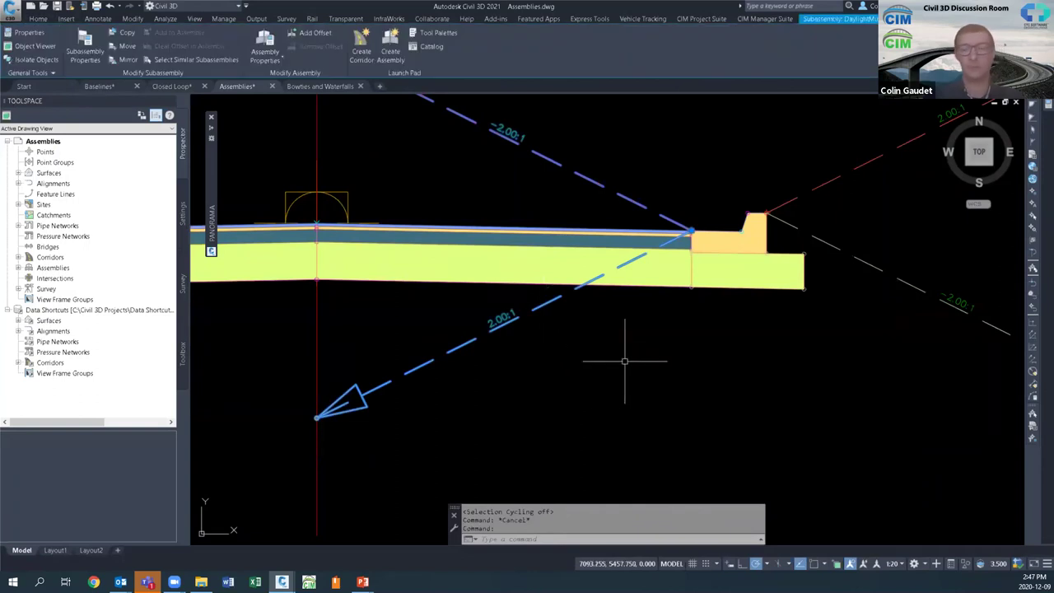
key(Delete)
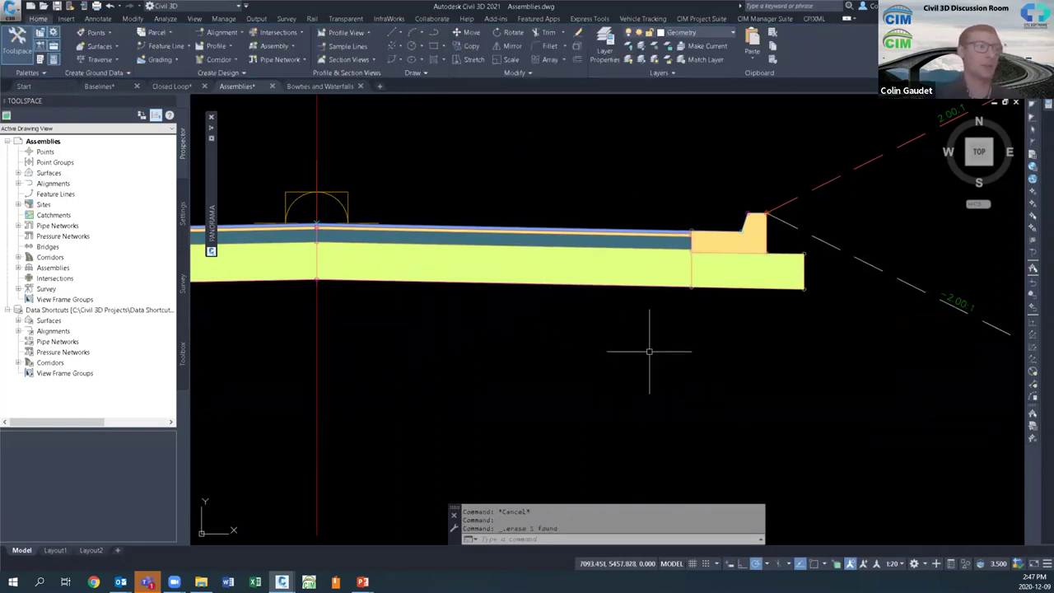
key(Escape)
Step: Find the Sound Wall corridor on the surface and open it in the Section Editor
scroll(762, 338, down, 2)
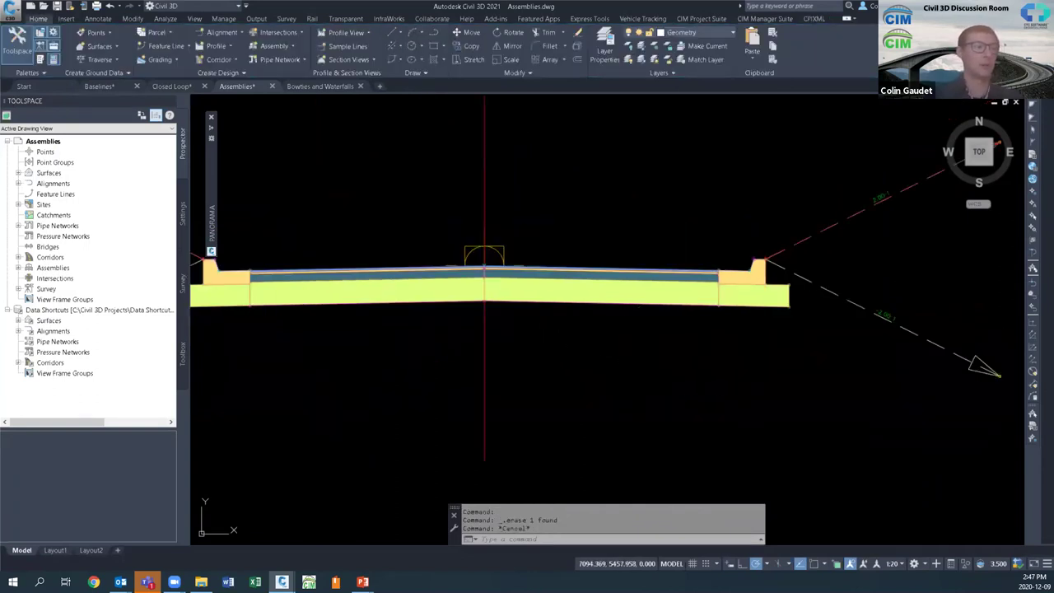
scroll(777, 346, down, 2)
scroll(770, 197, down, 4)
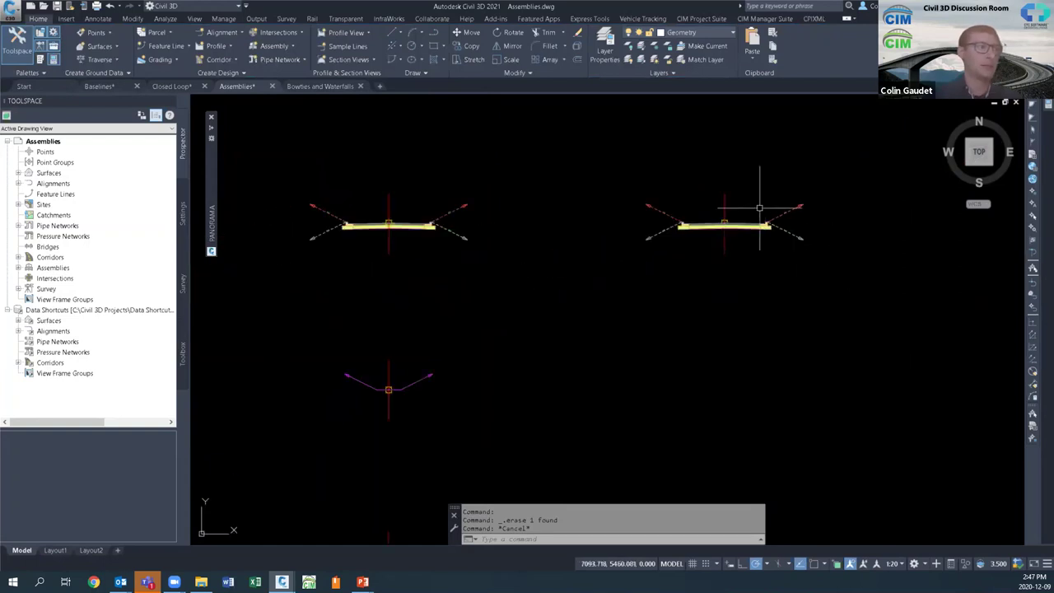
scroll(759, 207, down, 6)
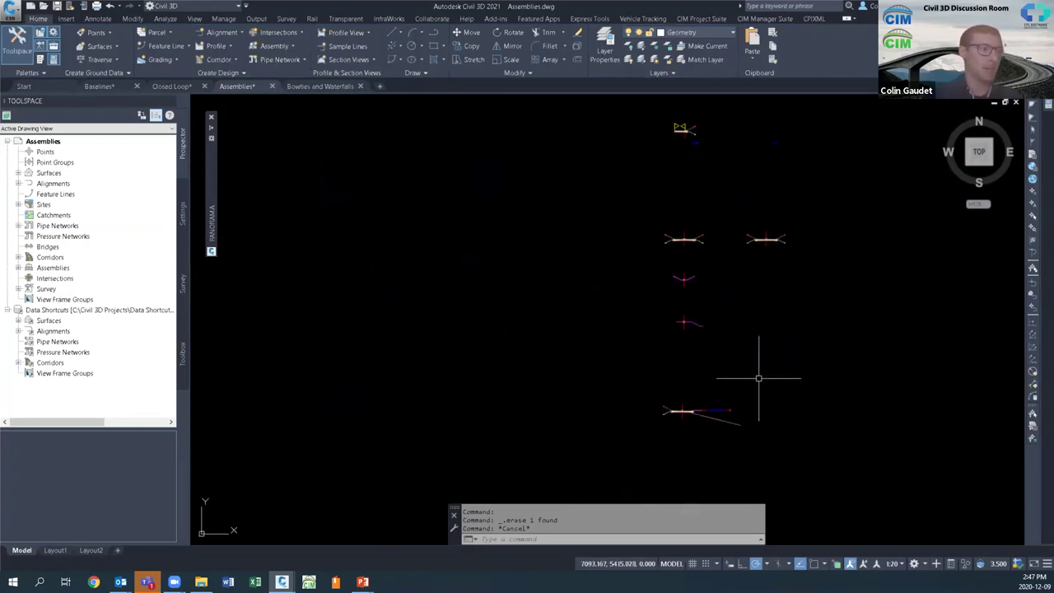
scroll(824, 345, down, 3)
scroll(783, 236, down, 5)
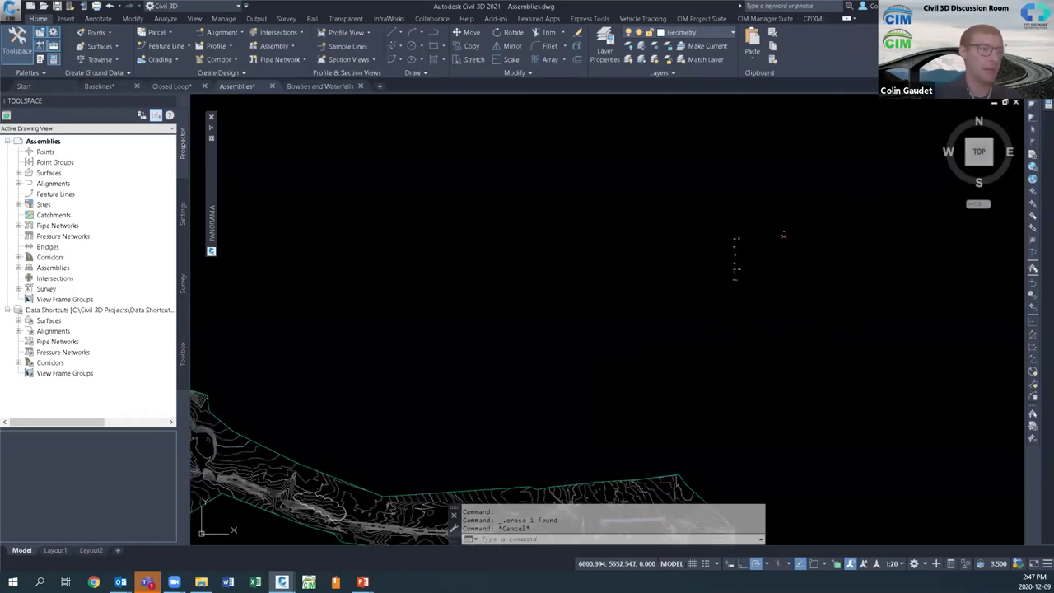
middle_drag(671, 436, 683, 301)
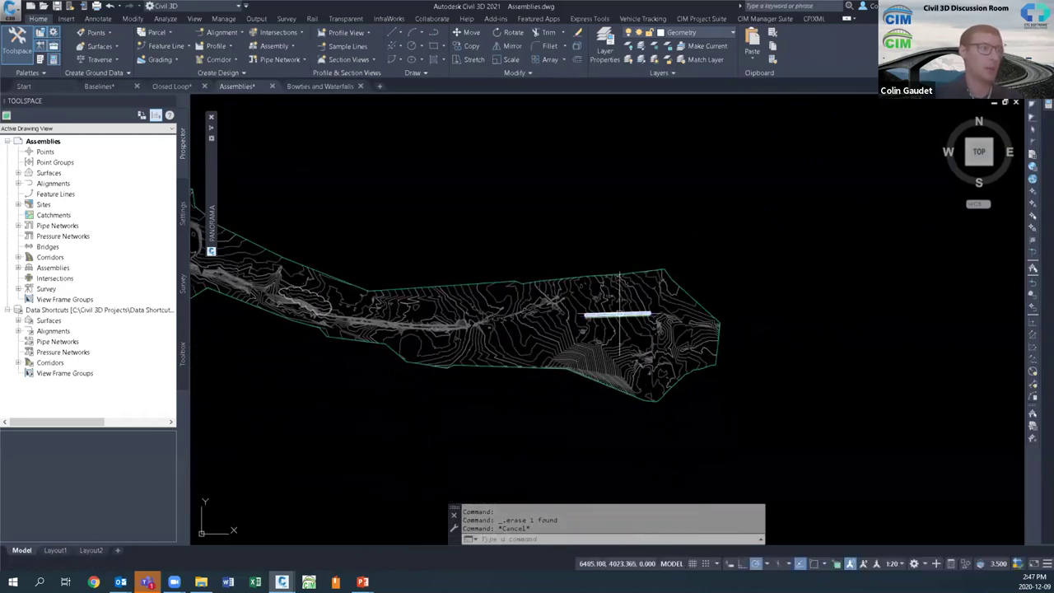
scroll(619, 315, up, 10)
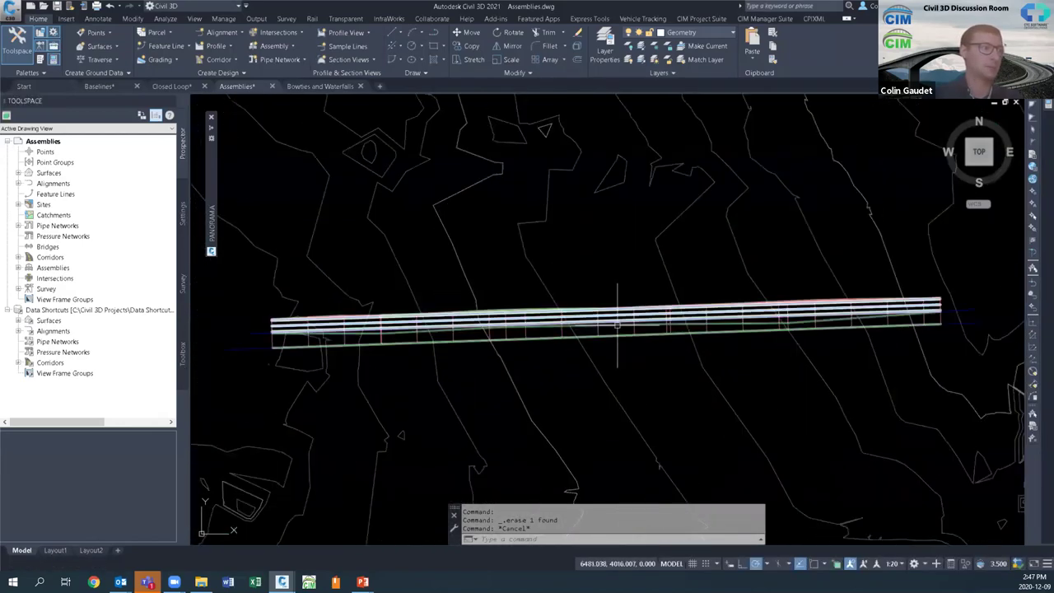
click(617, 325)
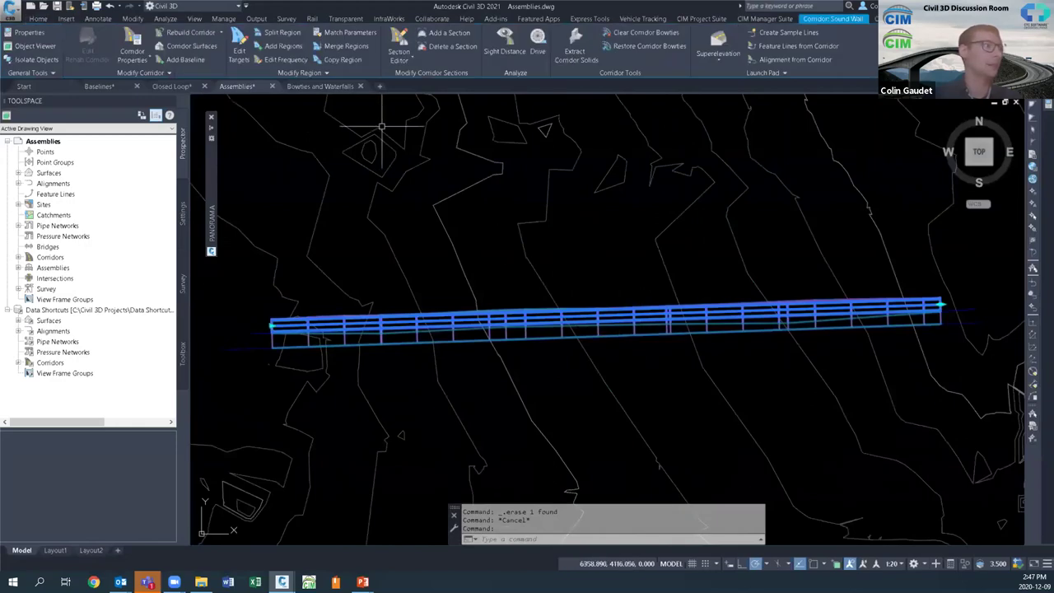
click(399, 41)
click(398, 39)
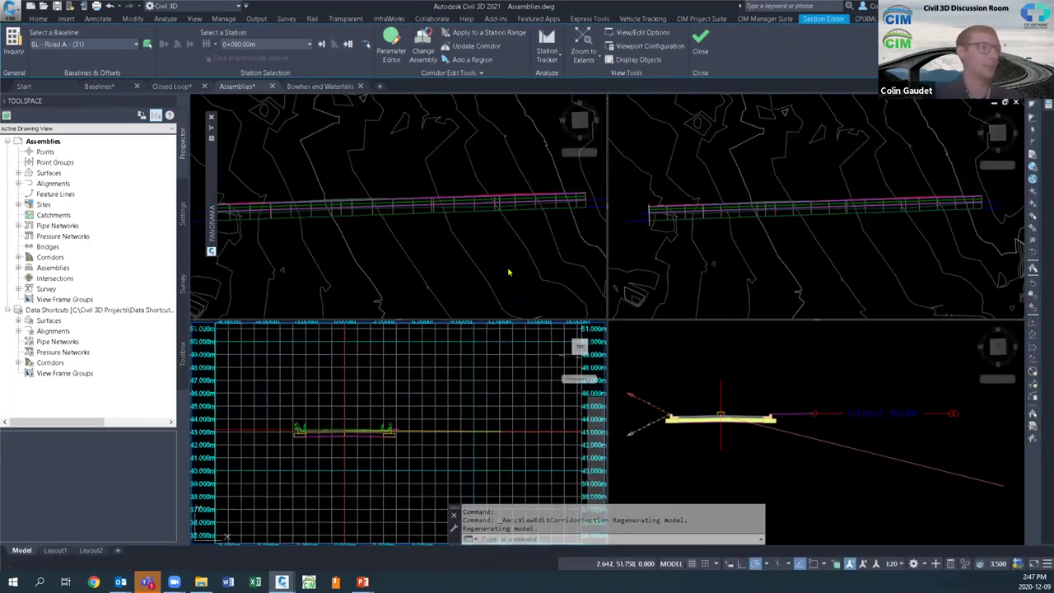
Step: Assign the Broken Assembly to the Sound Wall corridor's region through its region properties
click(469, 206)
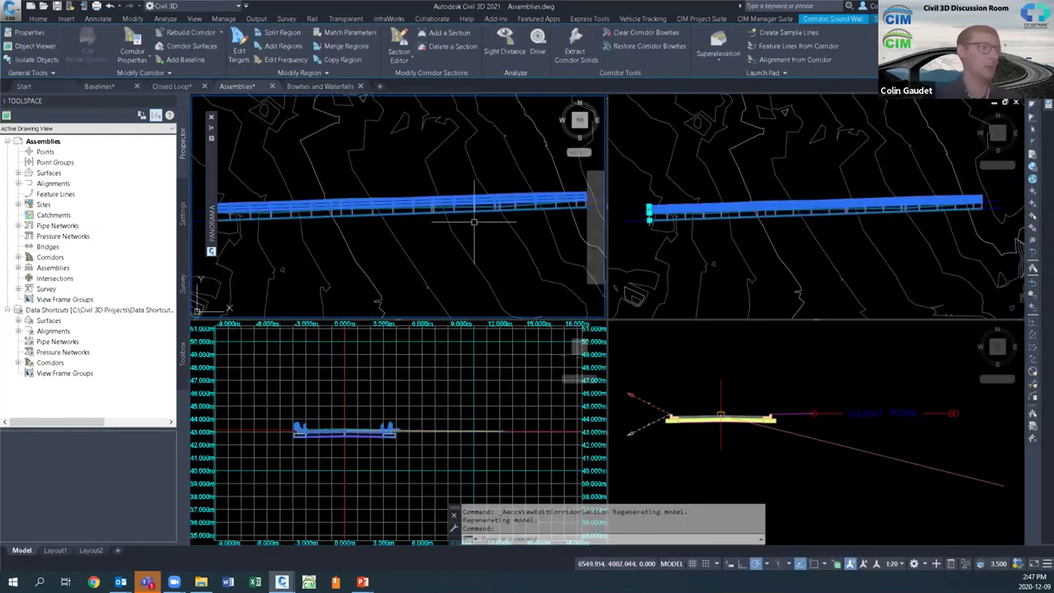
click(297, 73)
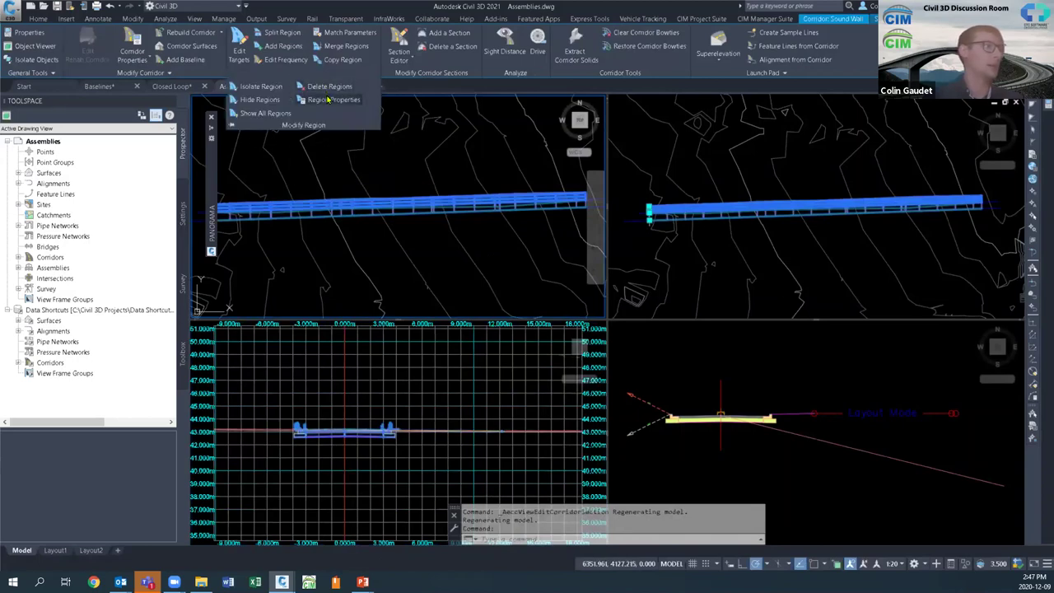
click(326, 100)
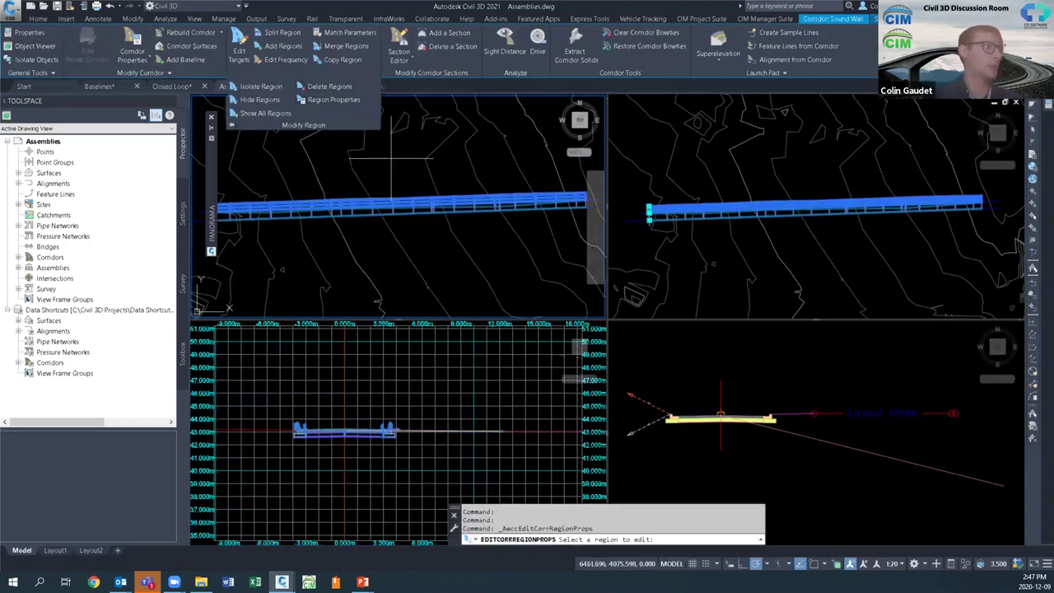
click(415, 206)
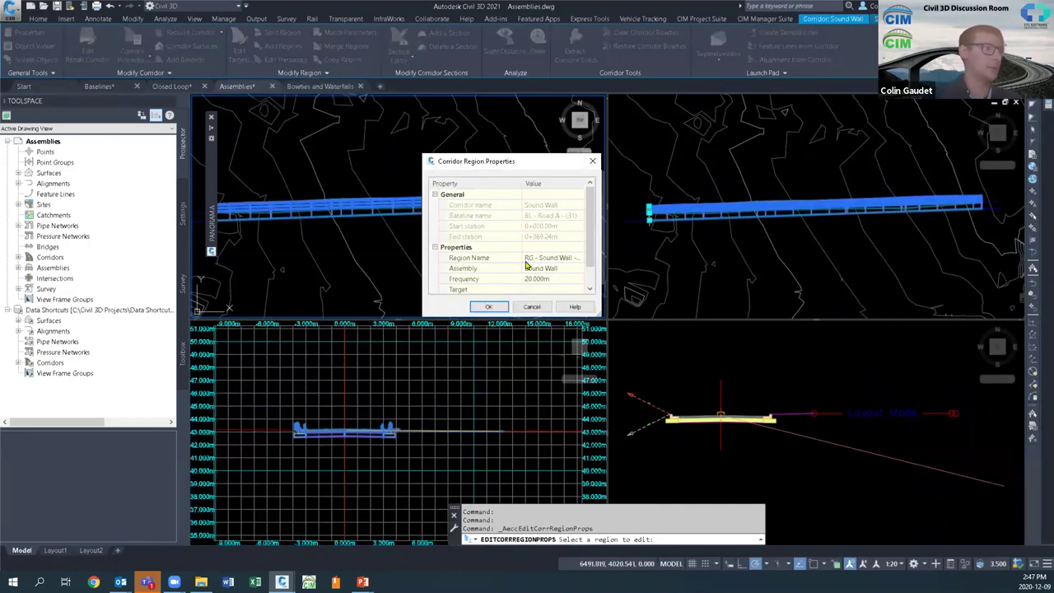
click(557, 275)
click(578, 270)
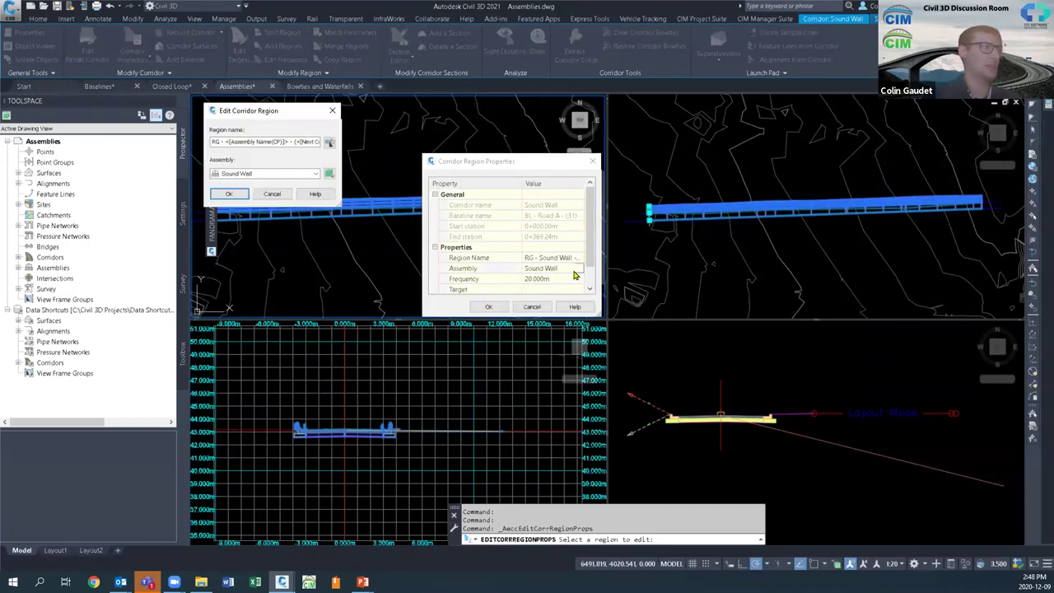
click(259, 173)
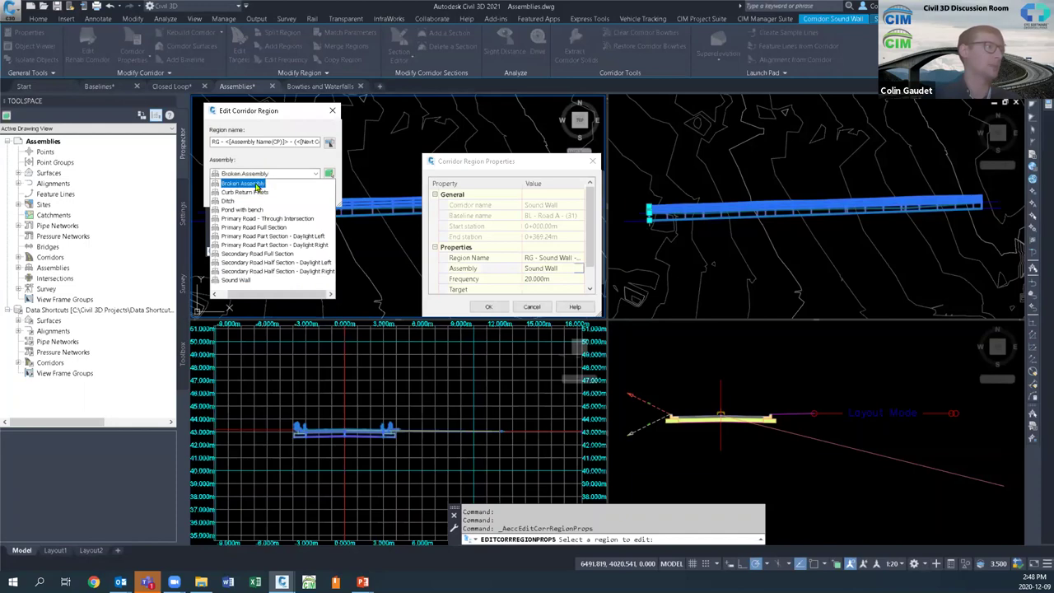
click(257, 184)
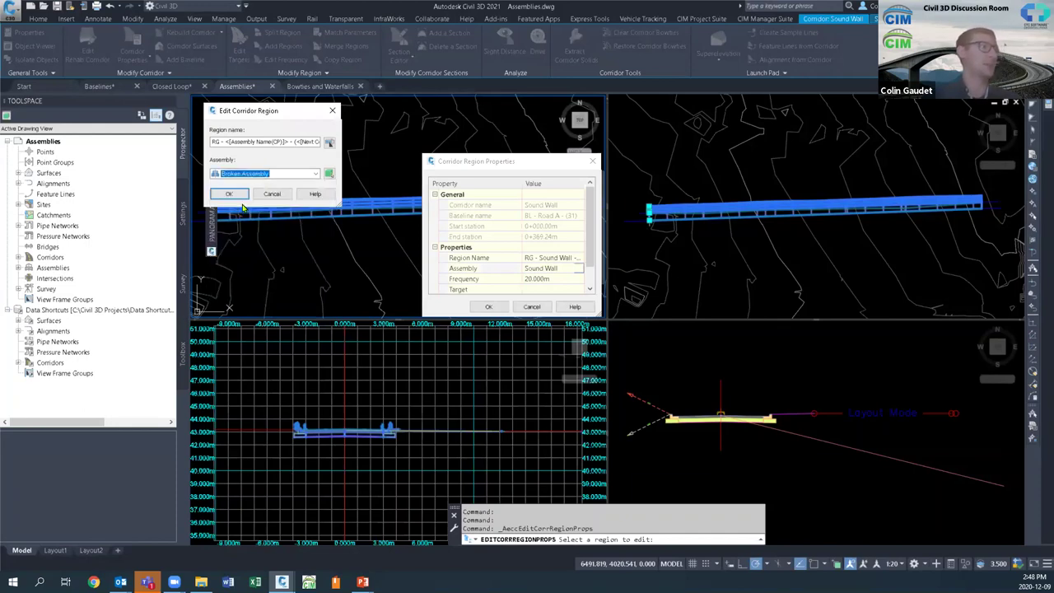
click(226, 195)
click(487, 307)
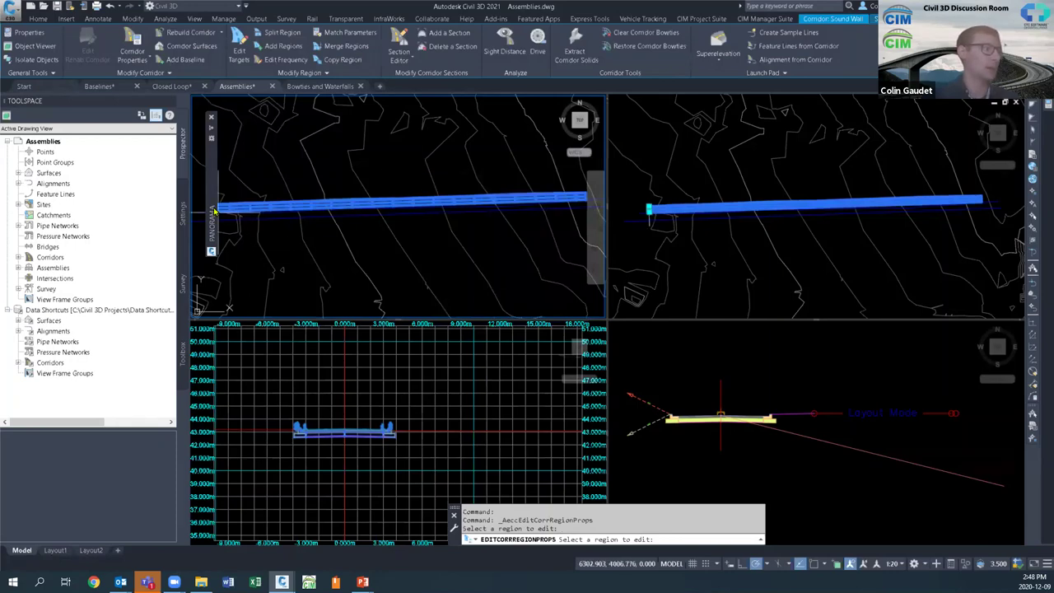
Step: Clear all logged events from the Panorama event viewer
mouse_move(214, 212)
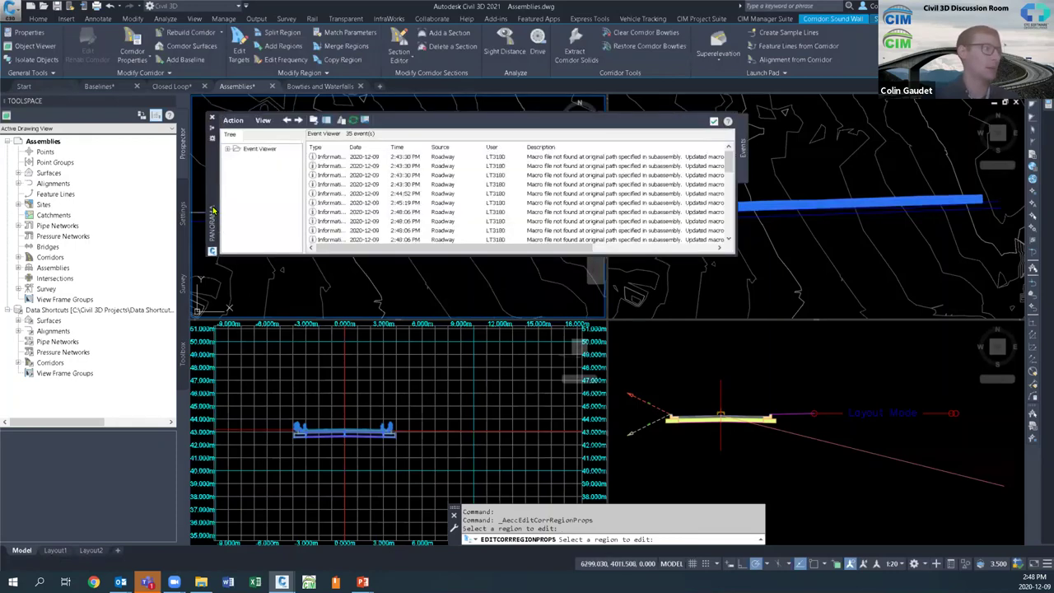
click(237, 121)
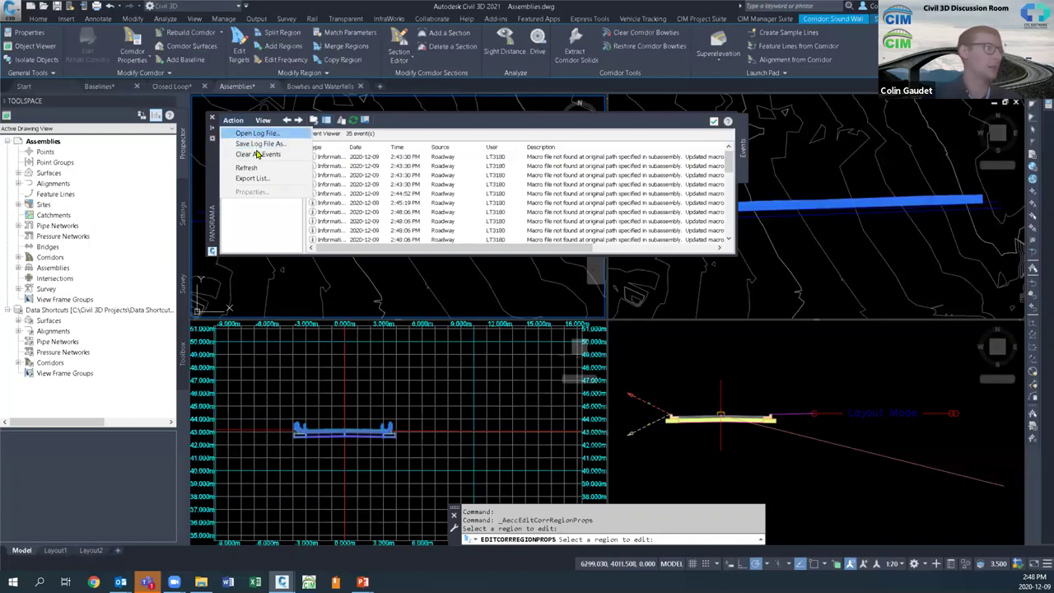
click(258, 154)
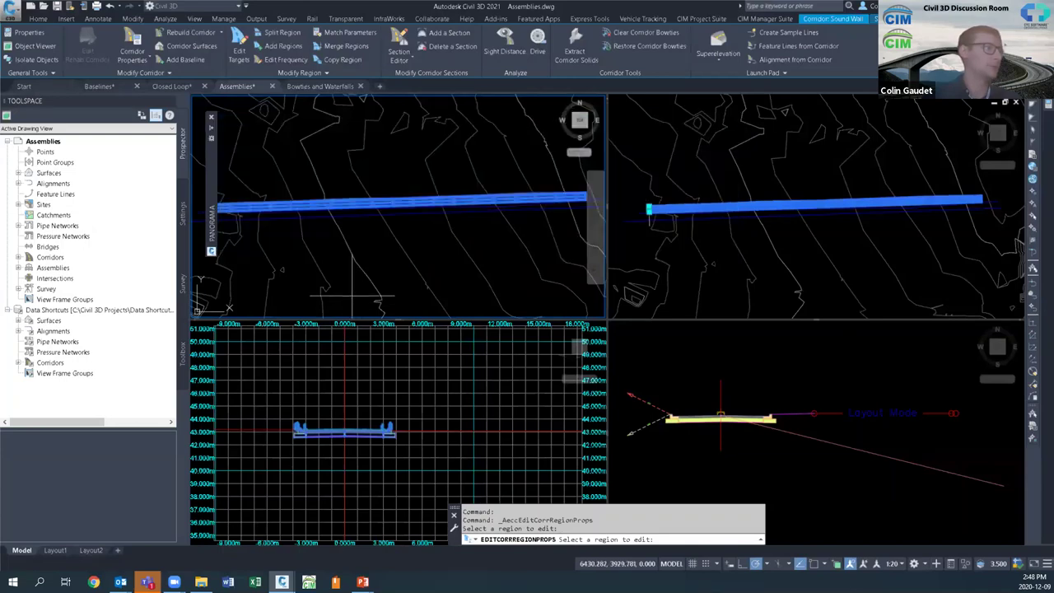
Step: Assign the Sound Wall assembly to the Sound Wall corridor's region through its region properties
click(371, 208)
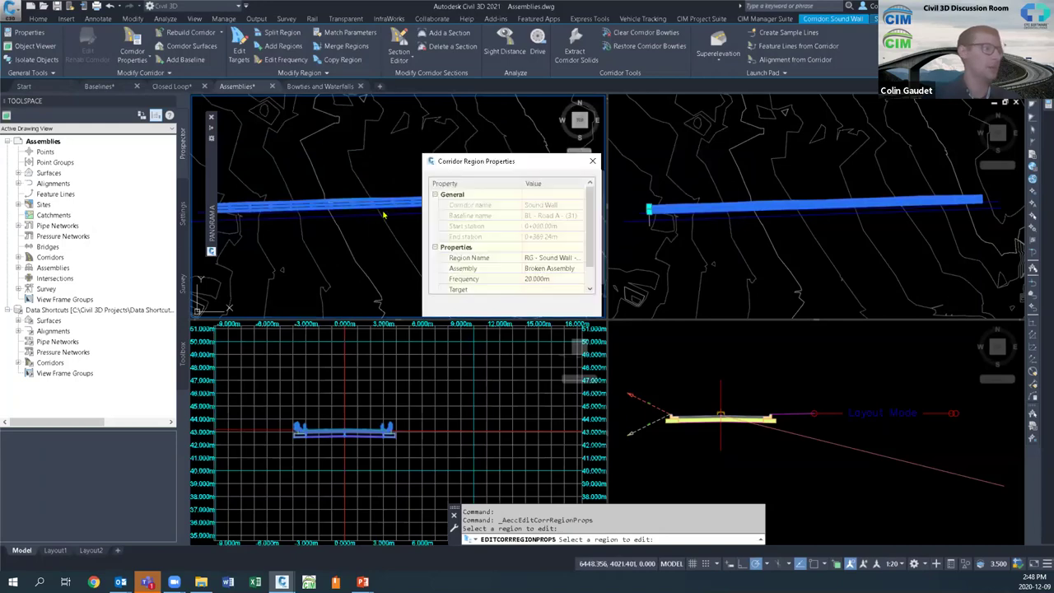
click(576, 272)
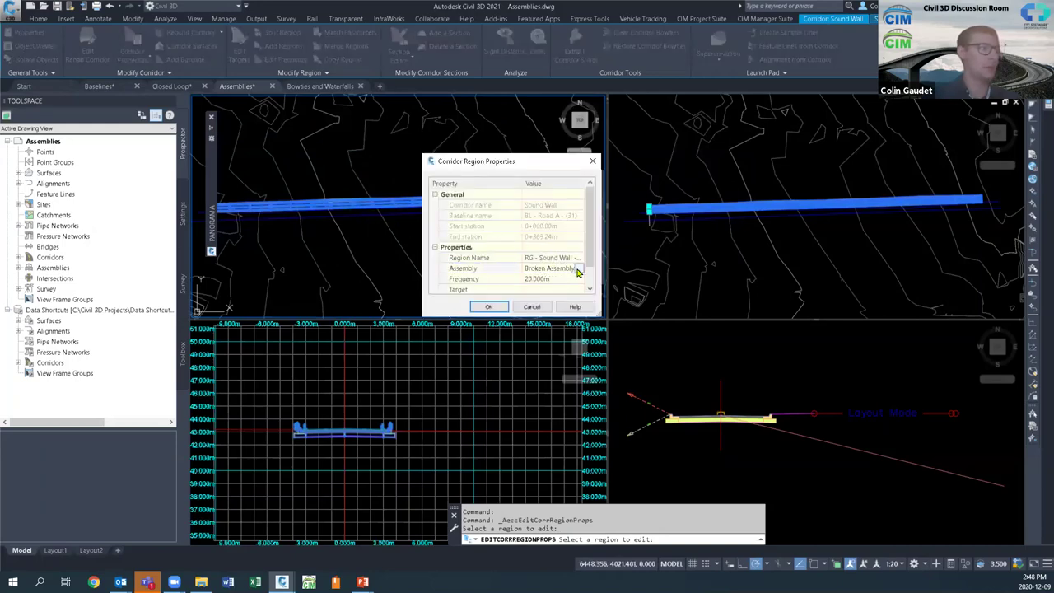
click(577, 272)
click(290, 173)
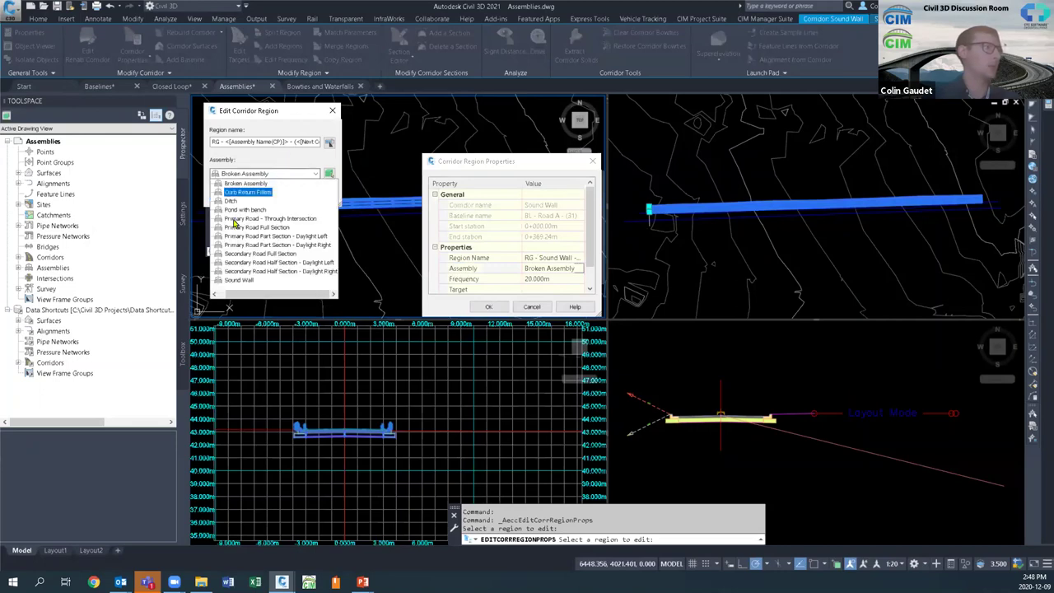
click(245, 281)
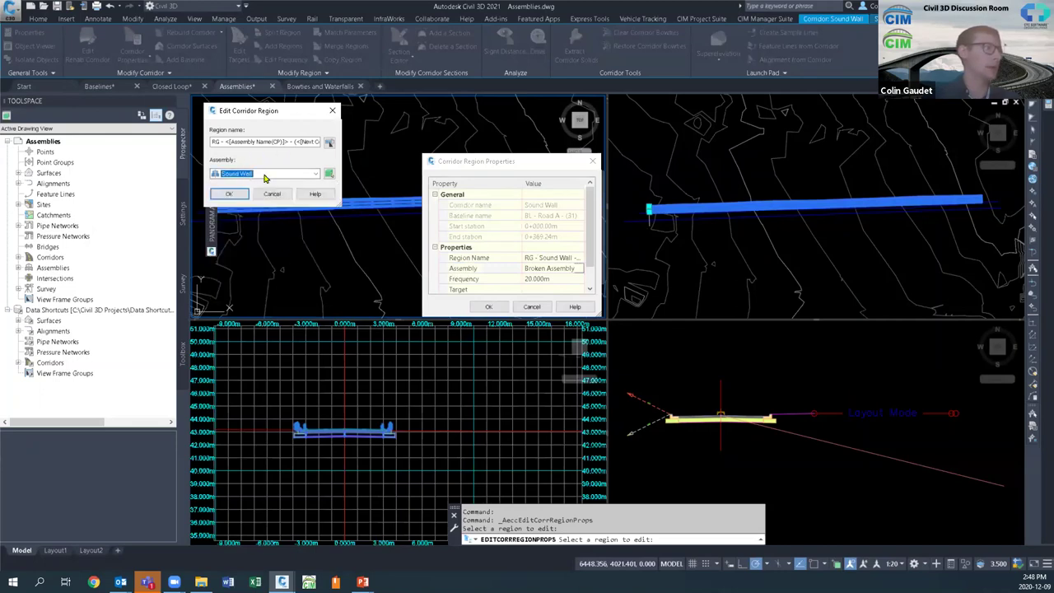
click(244, 195)
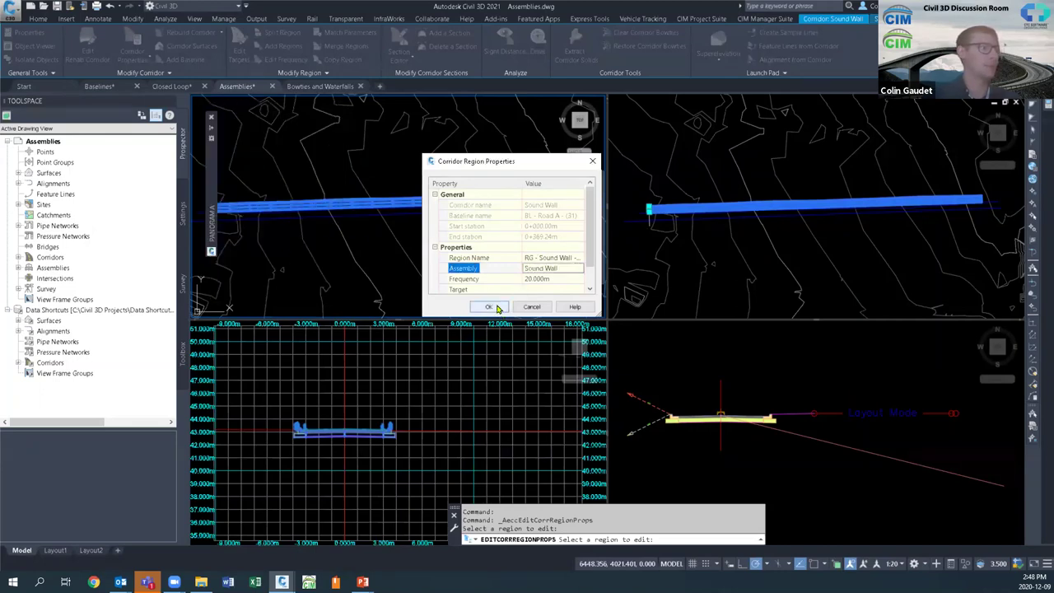
click(488, 306)
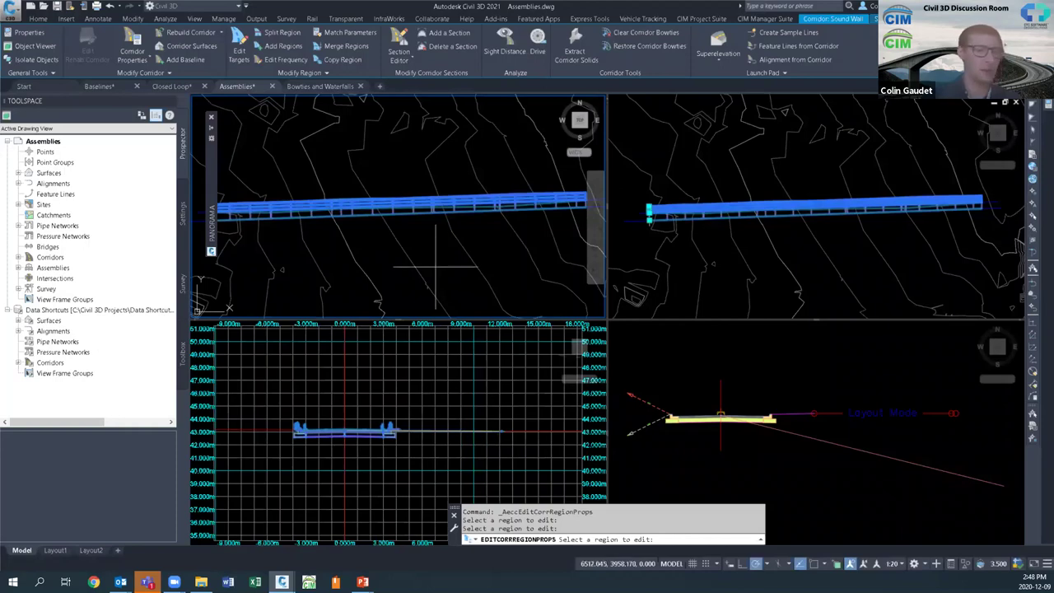
key(Escape)
Step: Open the Sound Wall assembly's properties and examine the MarkPoint subassembly's parameters in its construction list
mouse_move(211, 206)
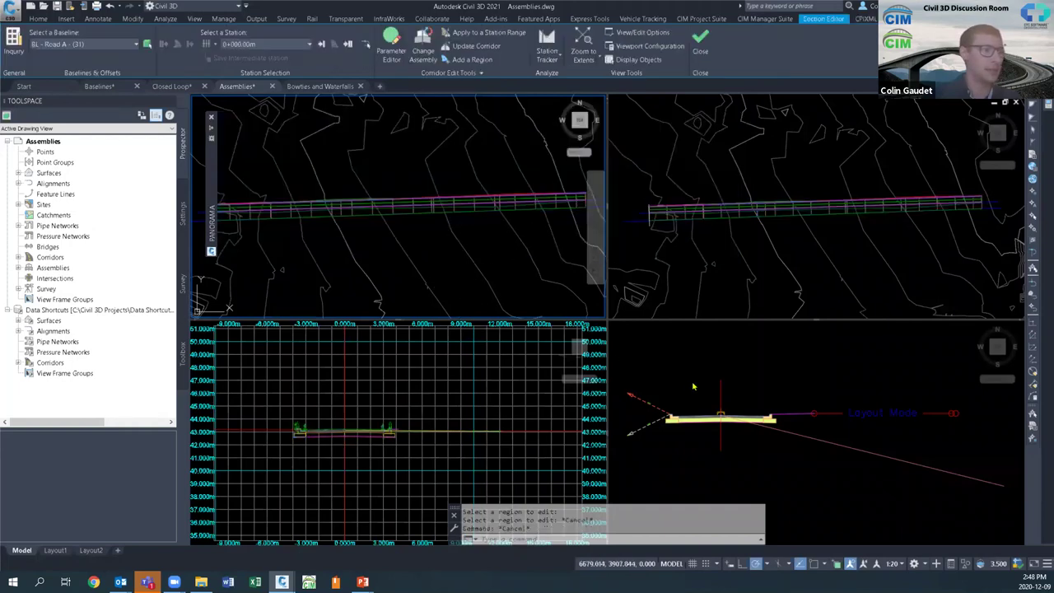
click(720, 416)
right_click(752, 366)
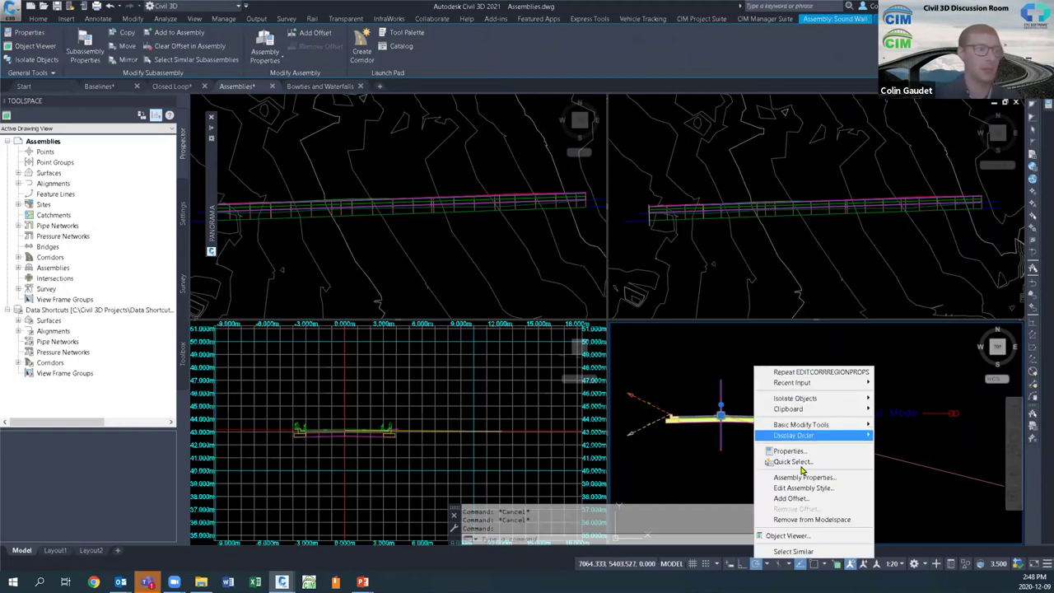
click(809, 484)
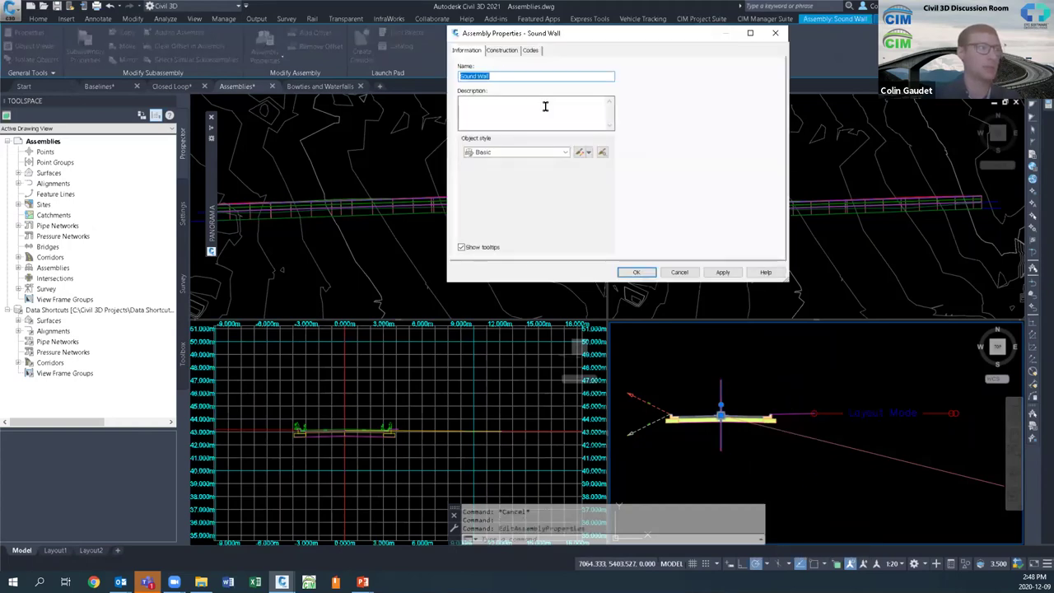
click(506, 50)
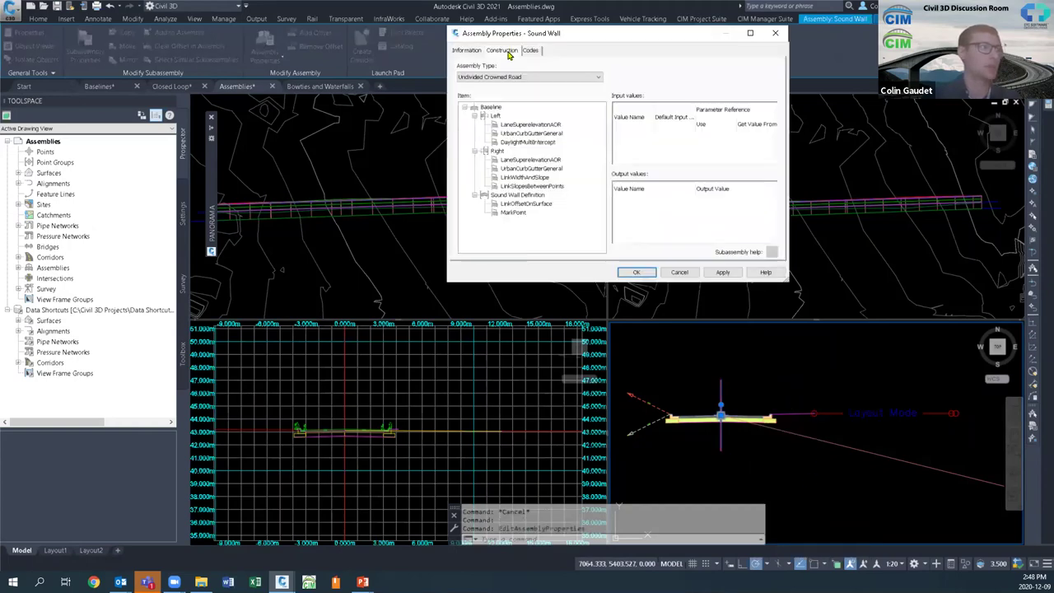
click(526, 213)
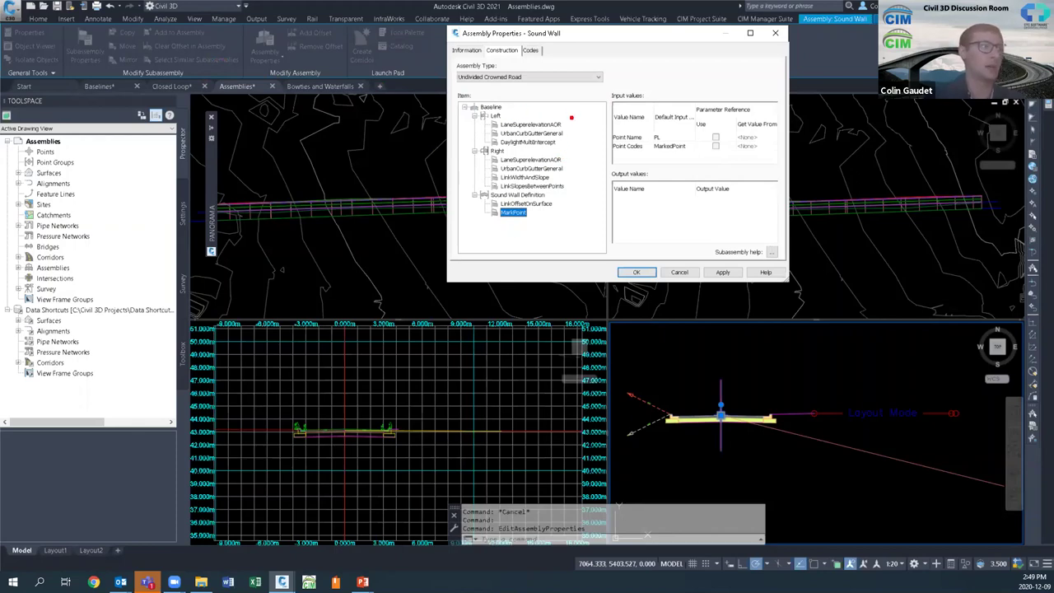
drag(564, 124, 596, 142)
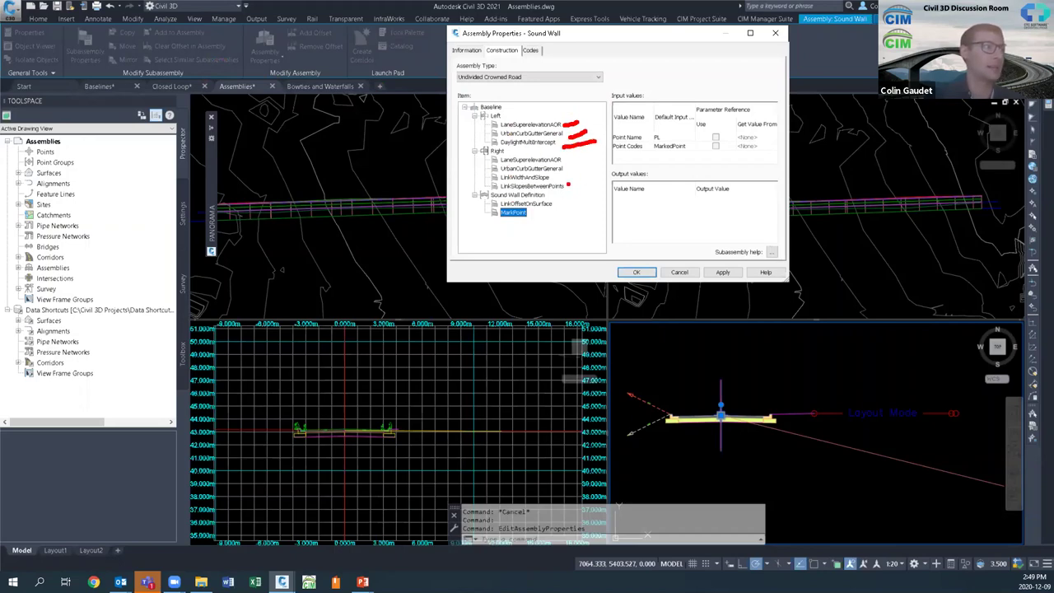
drag(568, 186, 608, 172)
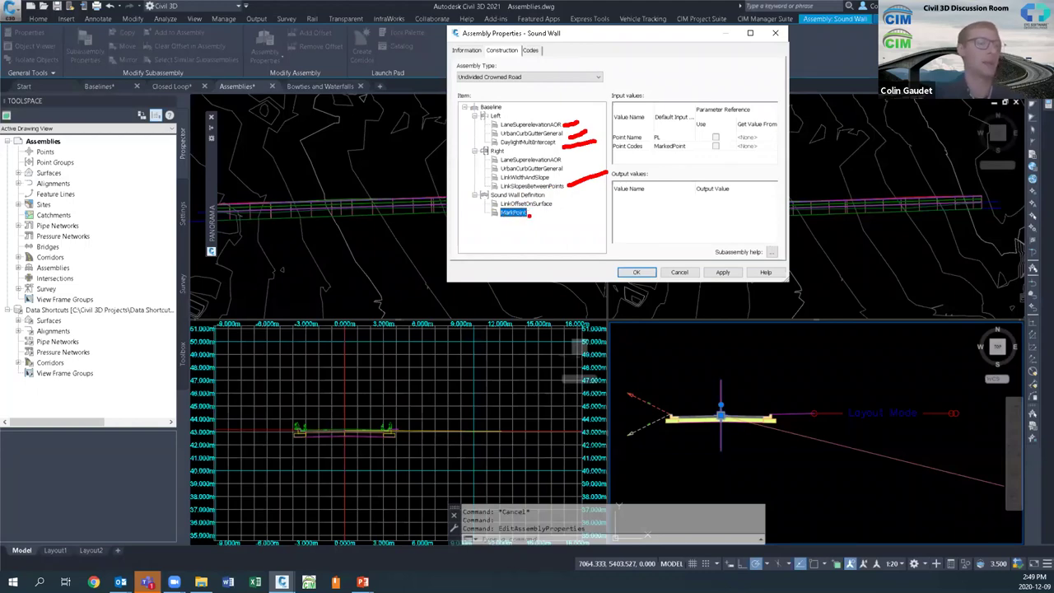
mouse_move(532, 212)
mouse_down()
mouse_move(585, 213)
mouse_move(549, 202)
mouse_move(551, 223)
mouse_up()
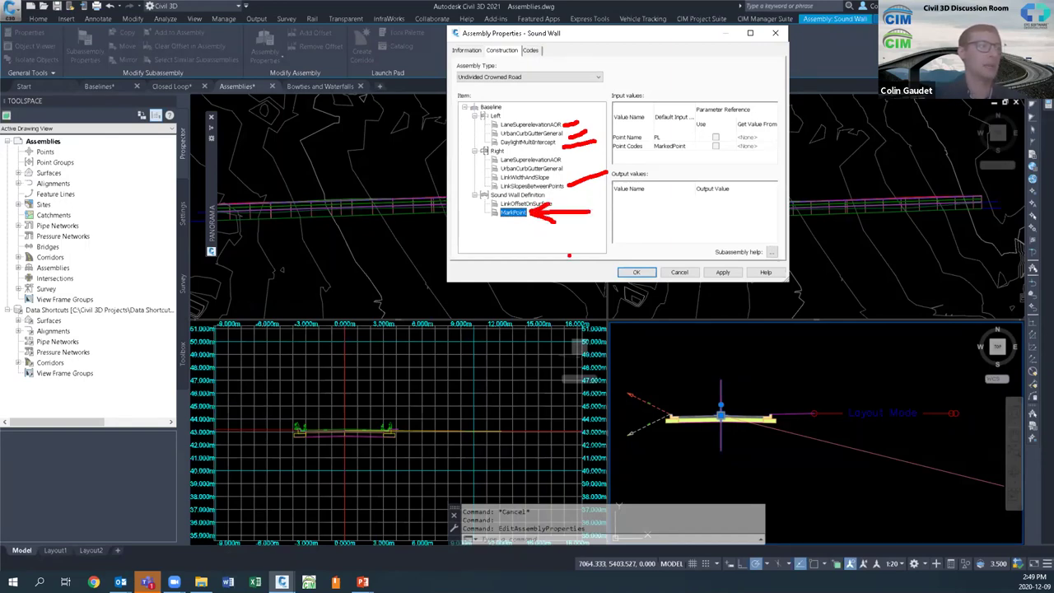
key(Escape)
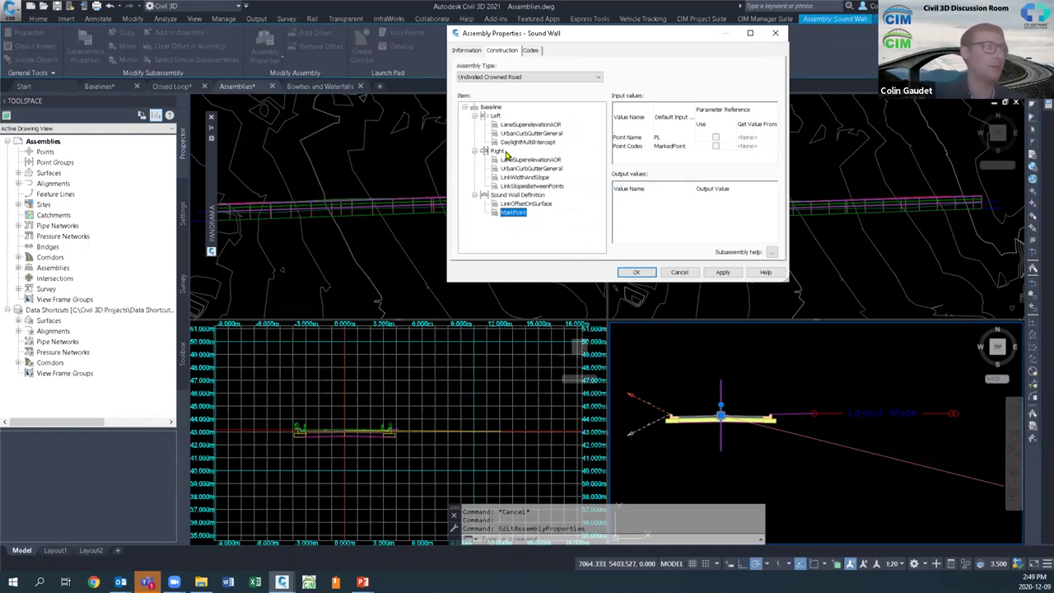
Step: Review the LinkSlopesBetweenPoints subassembly and the Sound Wall Definition group in the assembly's construction list, and deselect the assembly
click(535, 187)
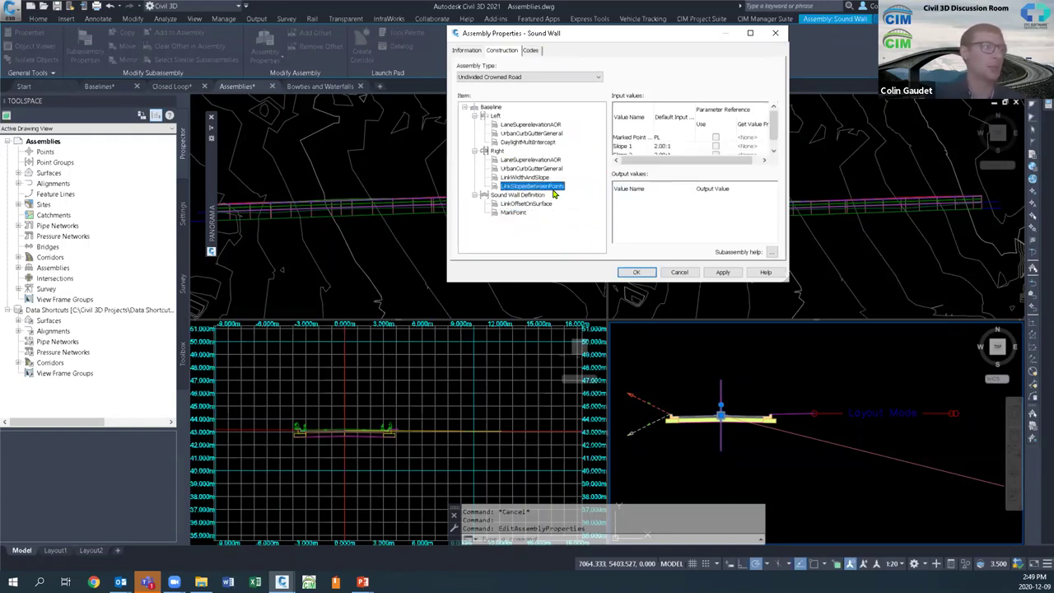
click(532, 197)
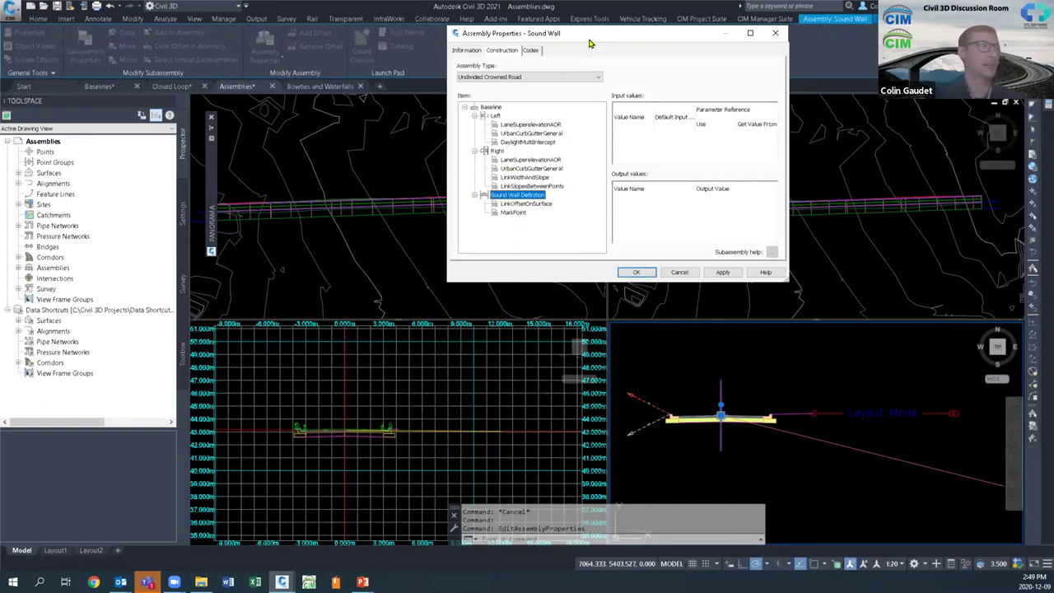
drag(588, 41, 630, 106)
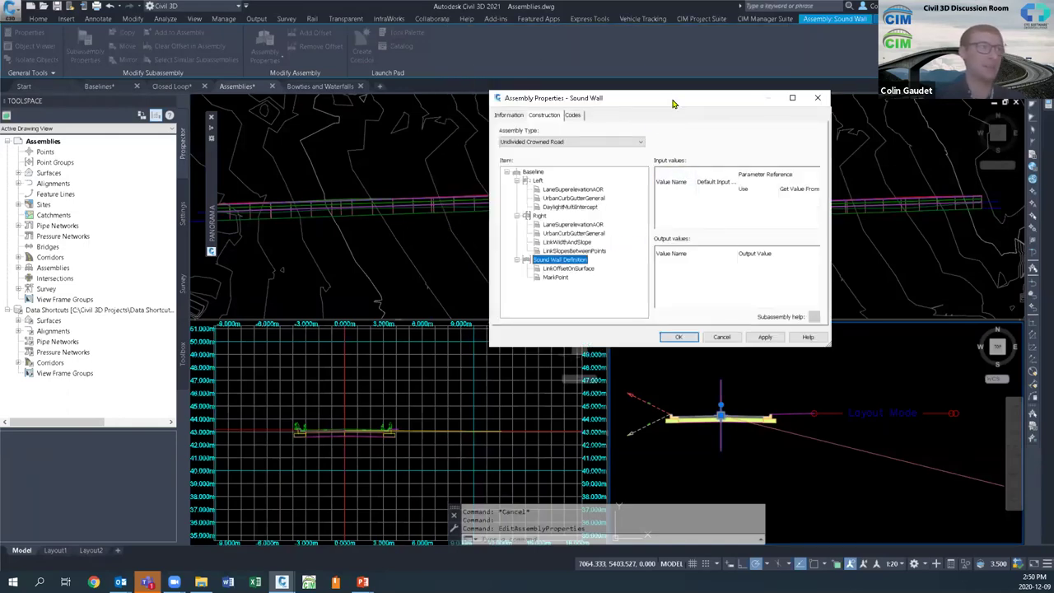
drag(673, 107, 671, 115)
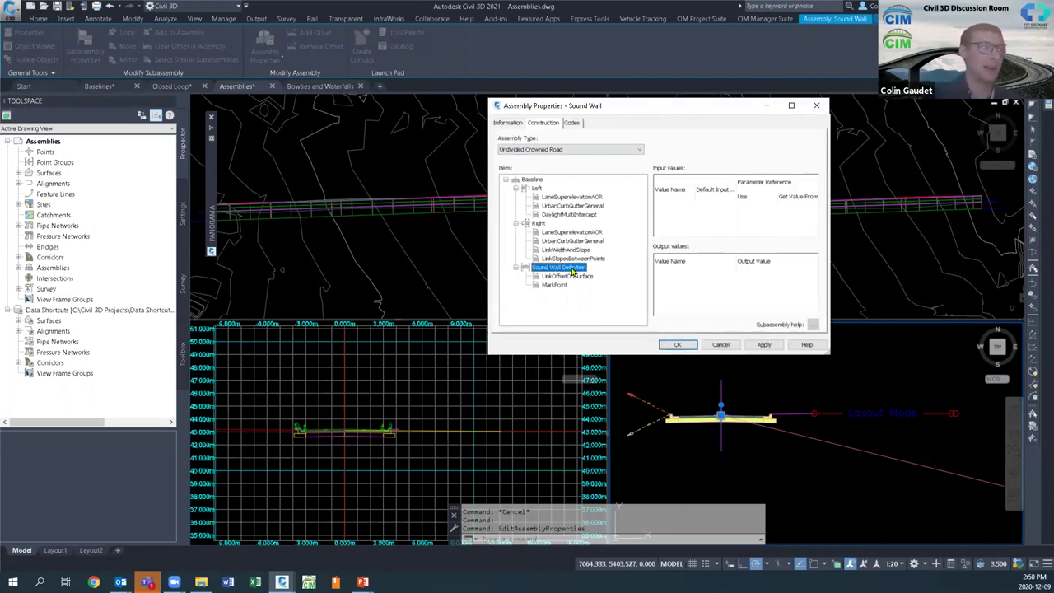
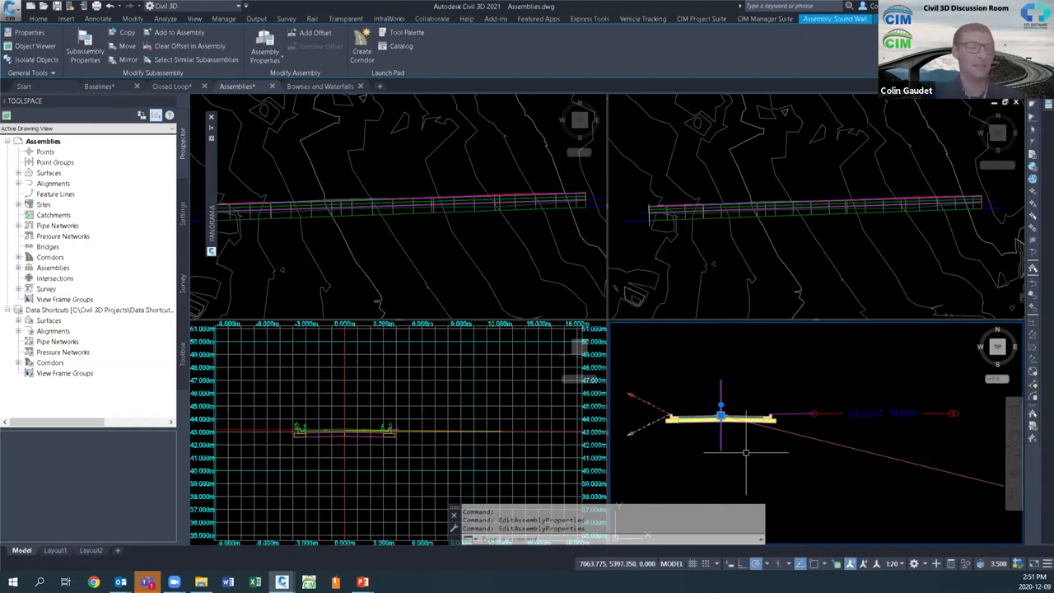
key(Escape)
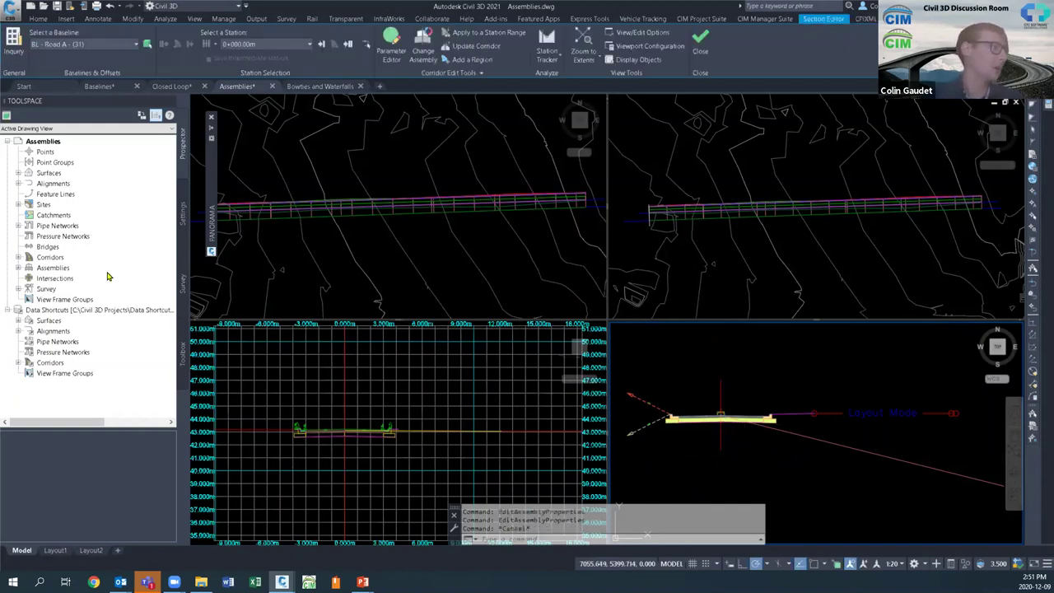
Step: Rebuild the Sound Wall corridor, check its cross section, and close the Section Editor
click(18, 258)
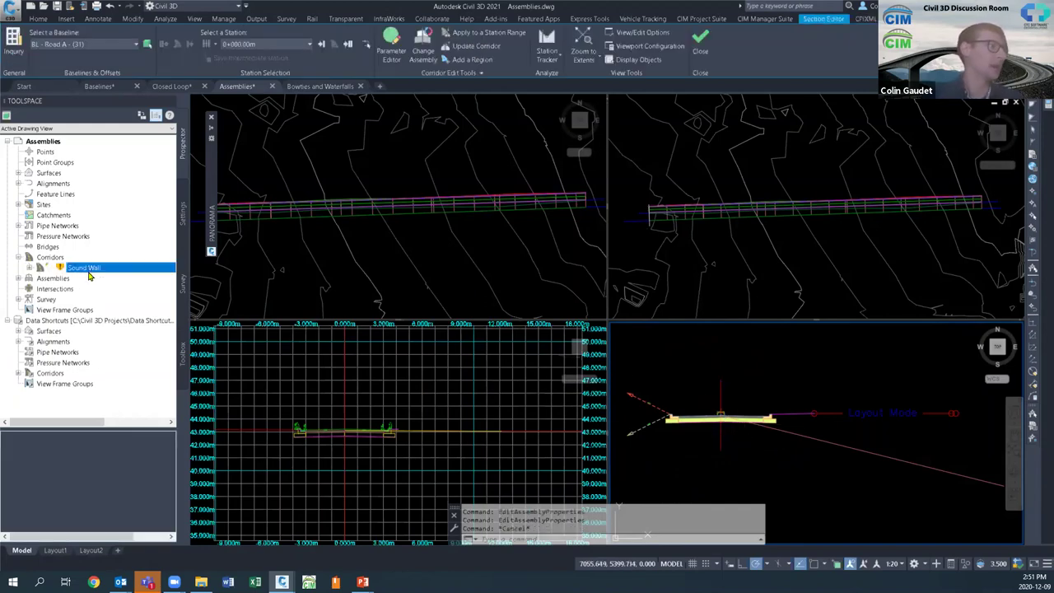
click(82, 269)
right_click(93, 272)
click(124, 297)
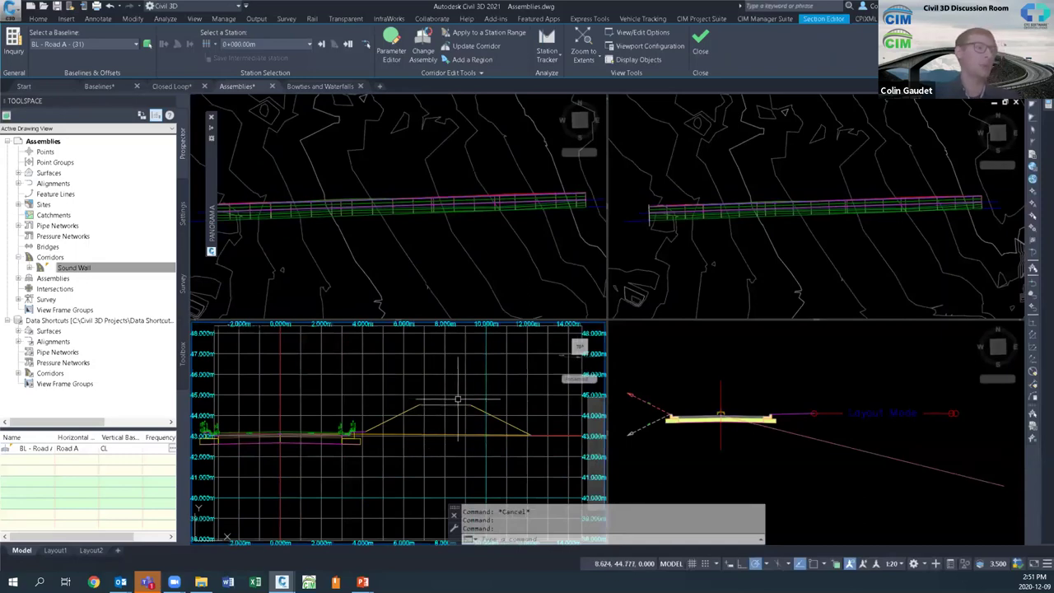
mouse_move(468, 400)
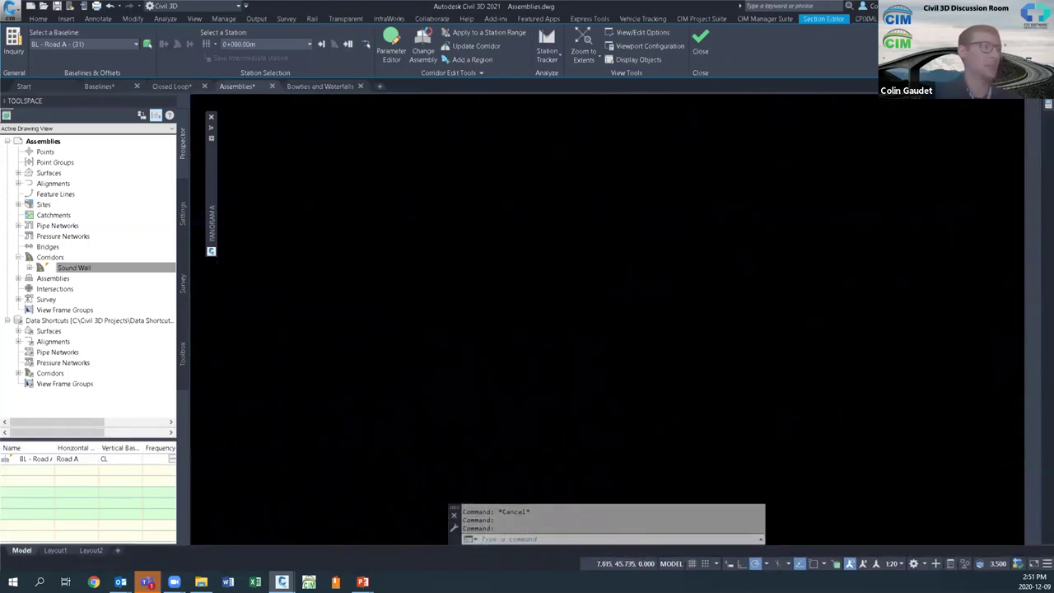
click(698, 52)
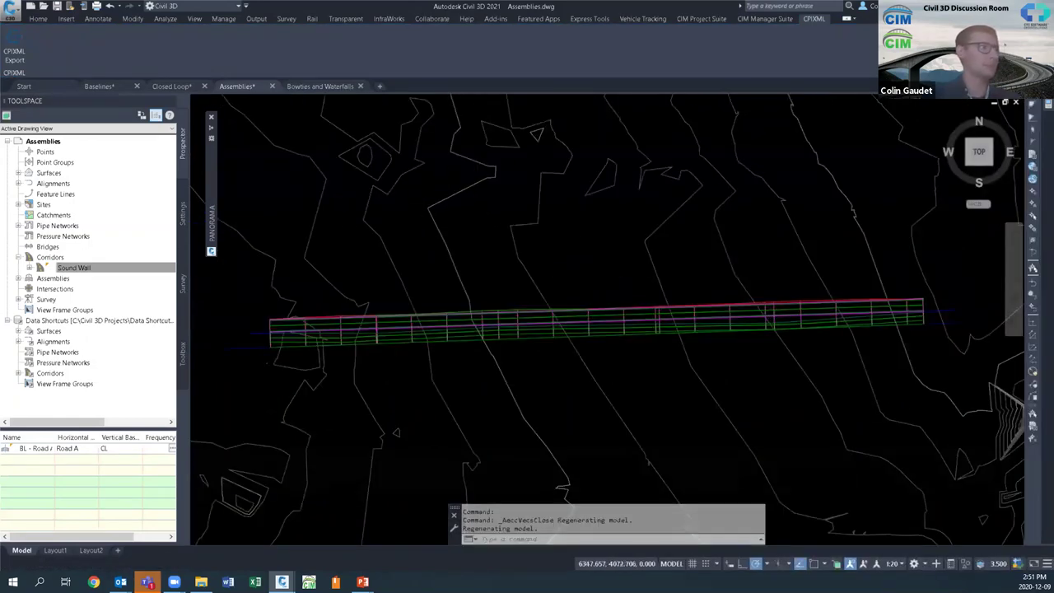
scroll(395, 223, down, 4)
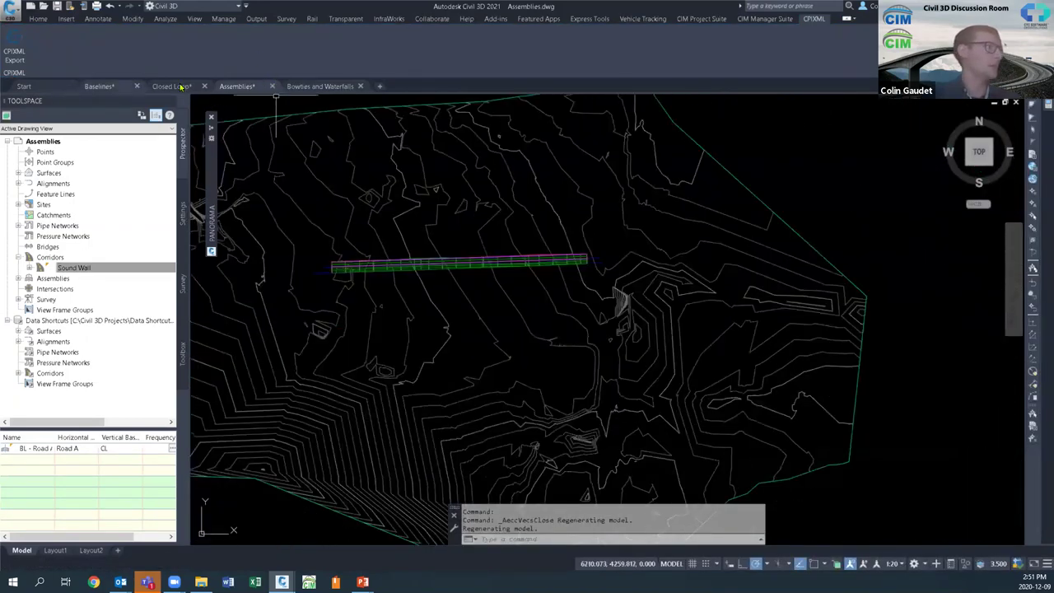
Step: Close the Closed Loop and Baselines drawings without saving, keeping the Assemblies drawing open
click(271, 87)
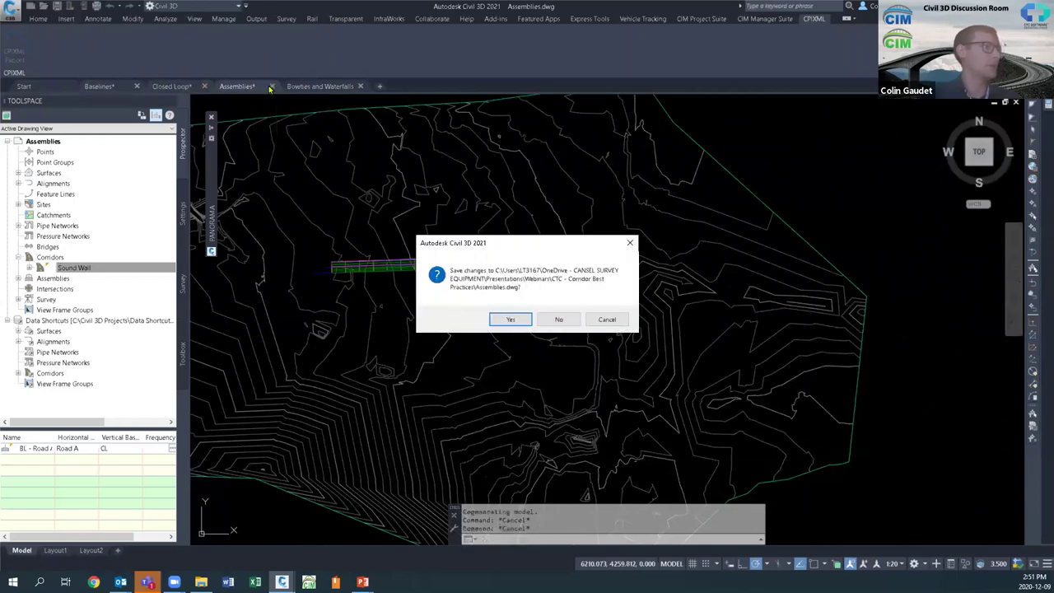
click(628, 245)
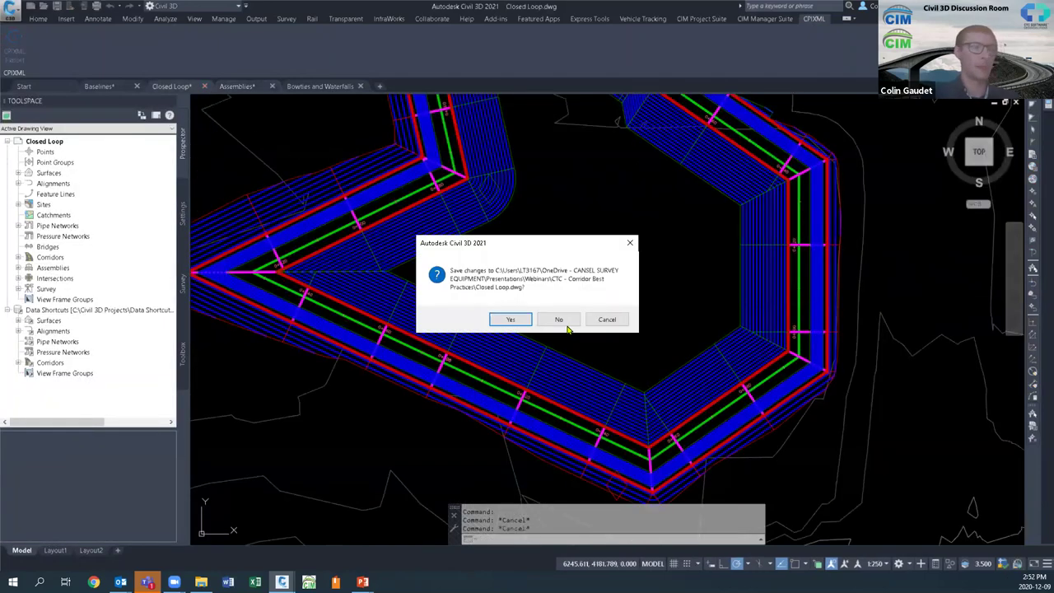
click(559, 322)
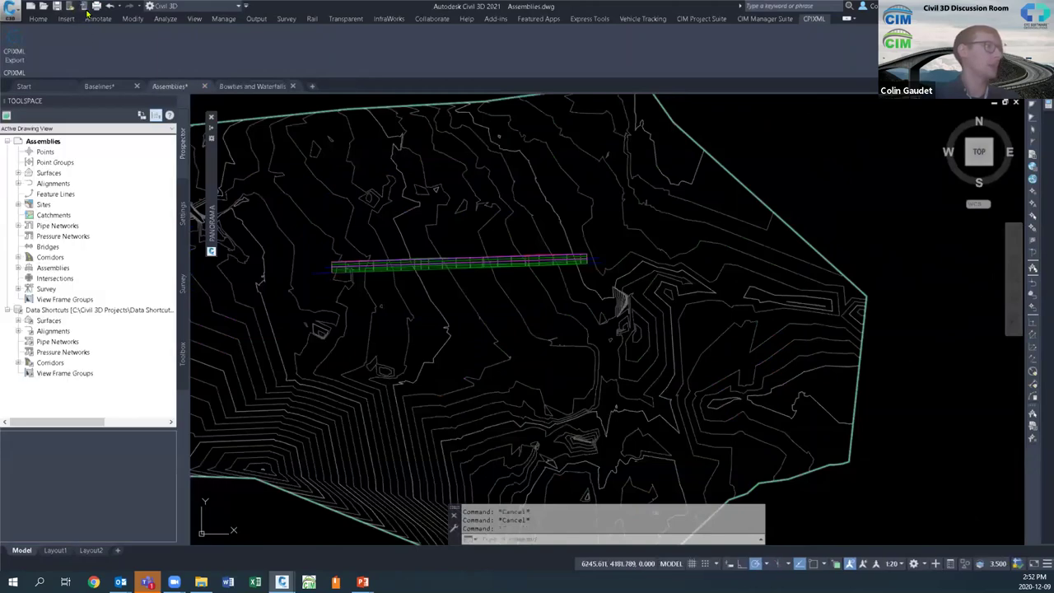
click(138, 87)
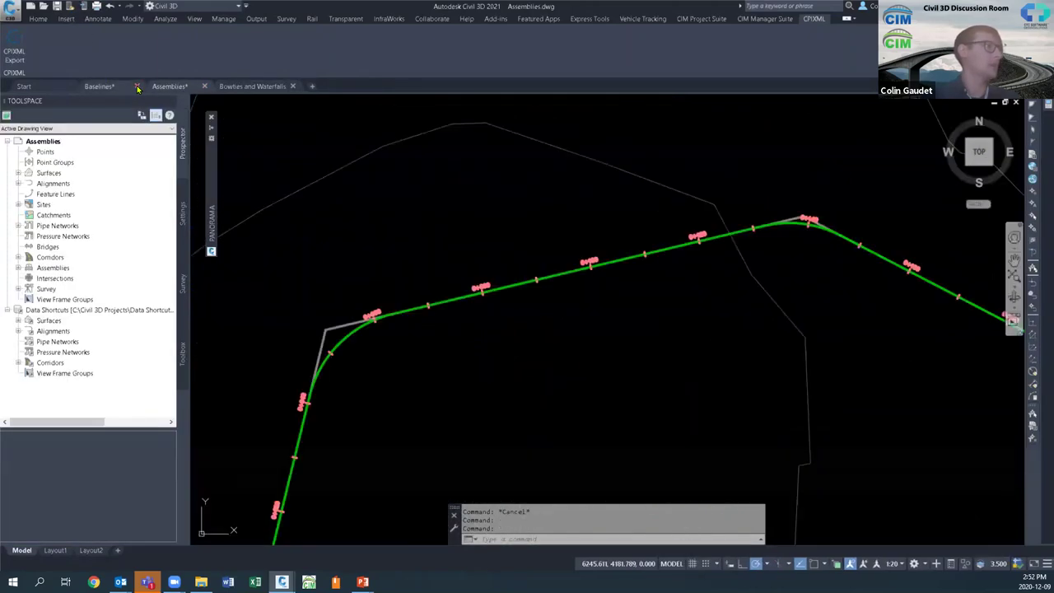
click(558, 321)
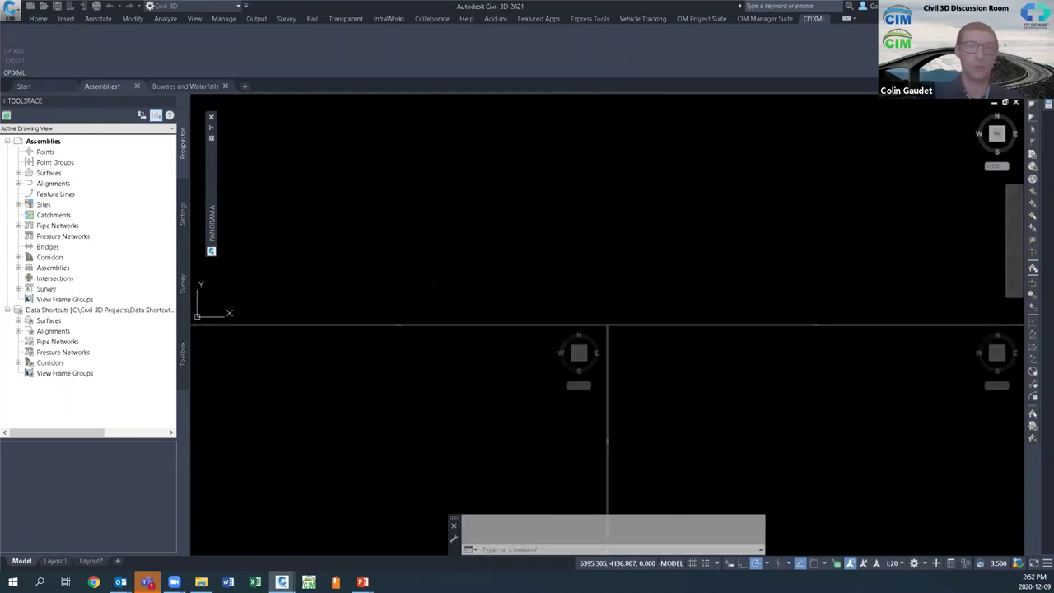
Step: Switch to the PowerPoint presentation and advance from the Assemblies slide to the Anomalies slide
key(alt+Tab)
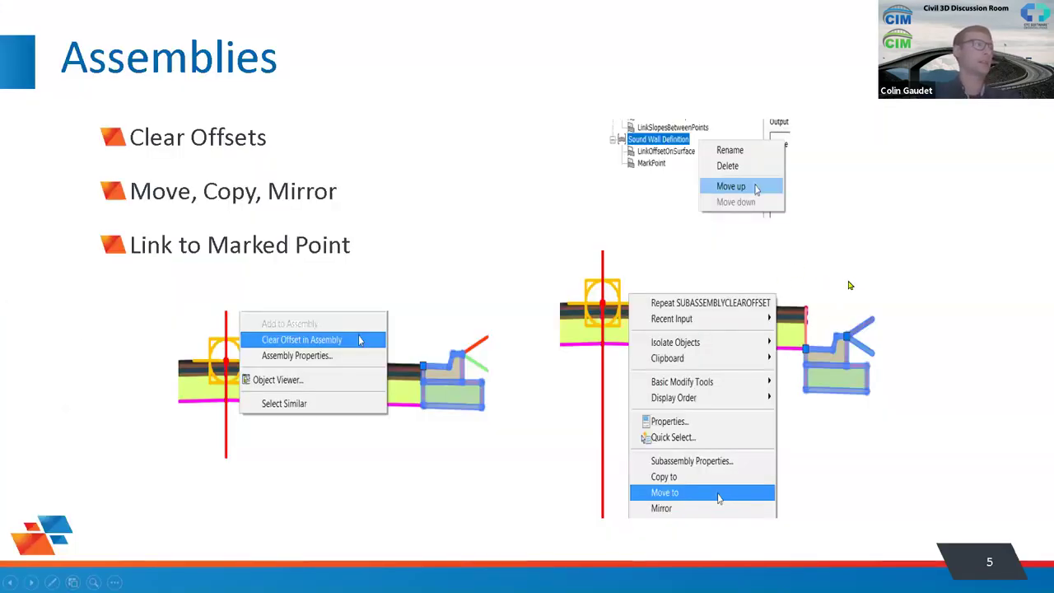
key(Right)
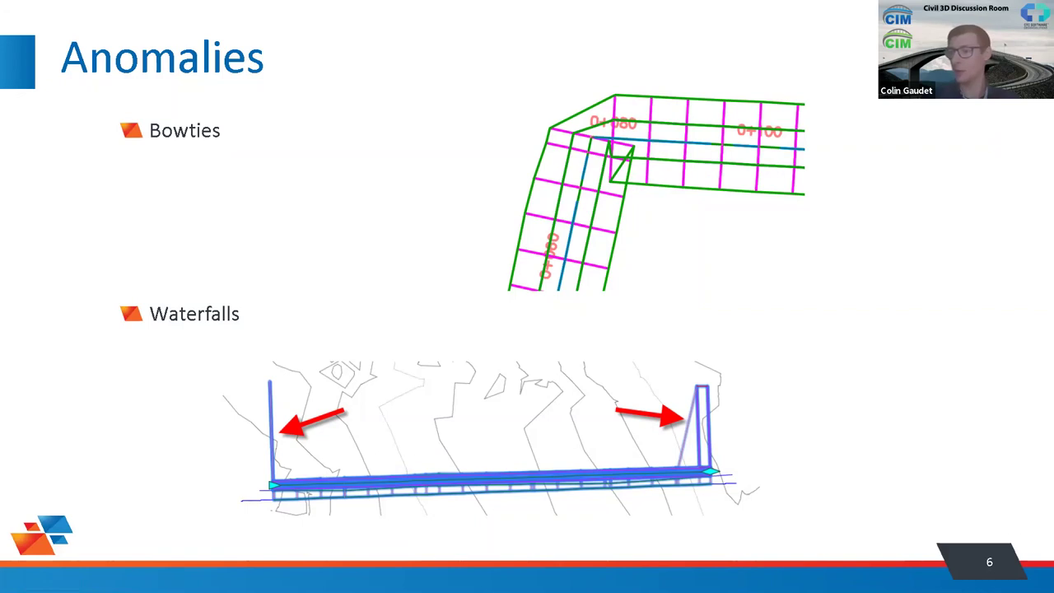
Step: Return to Civil 3D and continue opening the Feature Lines Relative to Surface Retaining Wall drawing, ignoring the missing SHX files
key(alt+Tab)
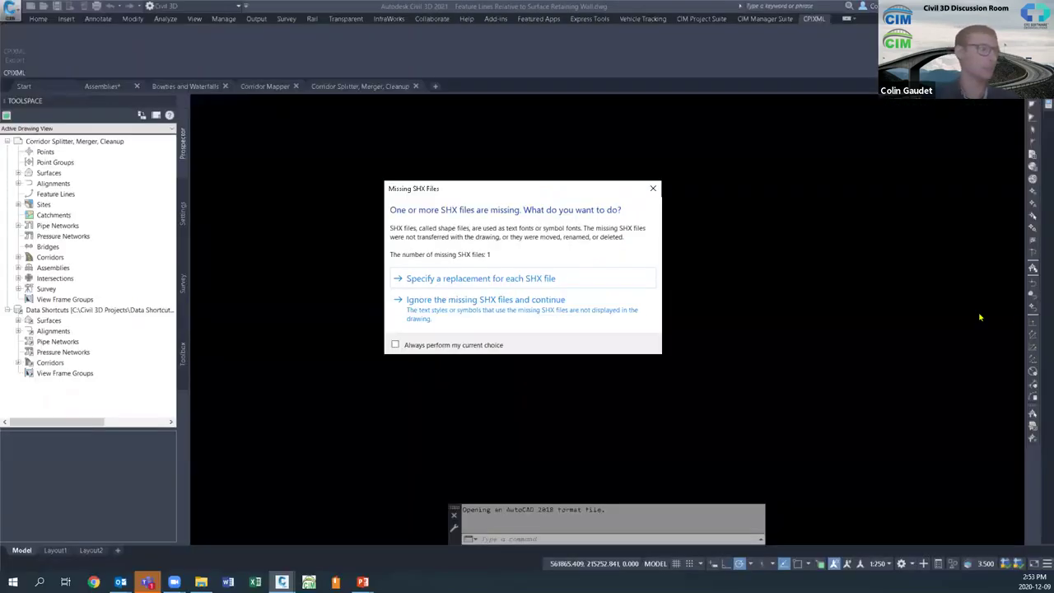
click(560, 322)
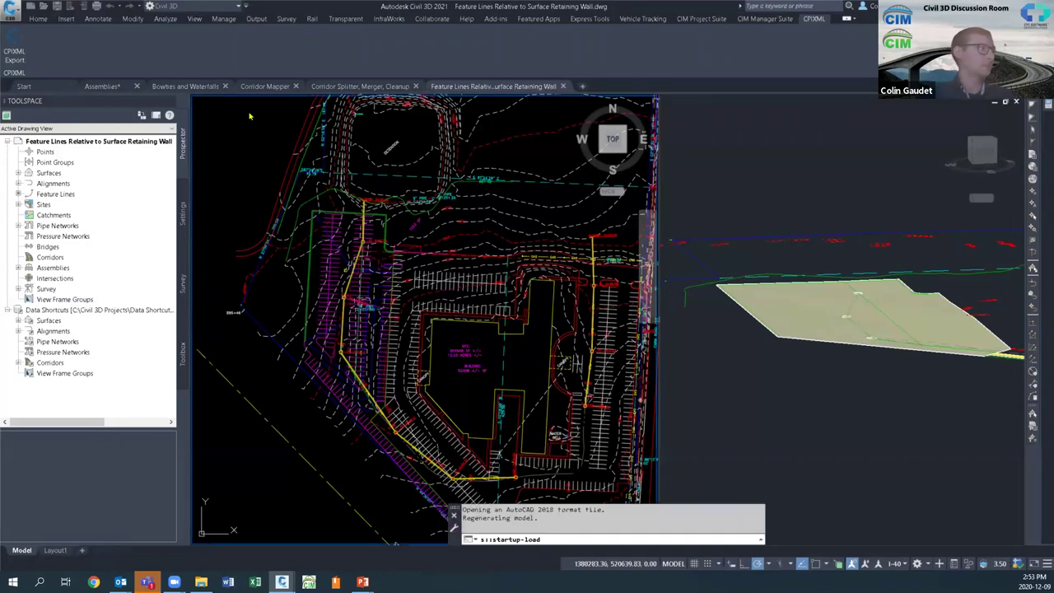
Step: Finish opening the Performance drawing and switch to the Bowties and Waterfalls drawing, at the lower corridor's western bend
click(481, 301)
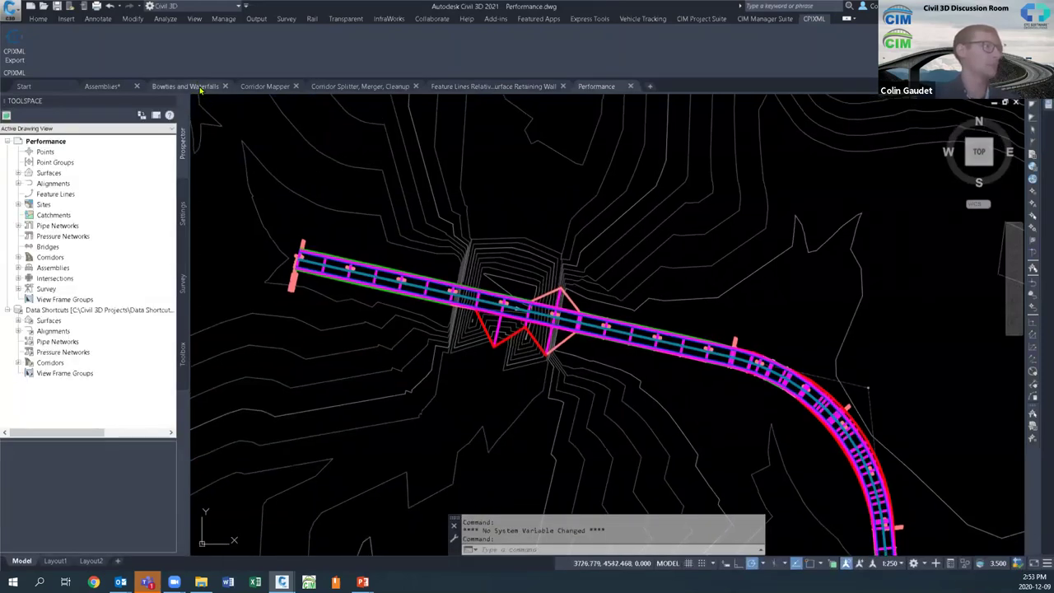
click(199, 86)
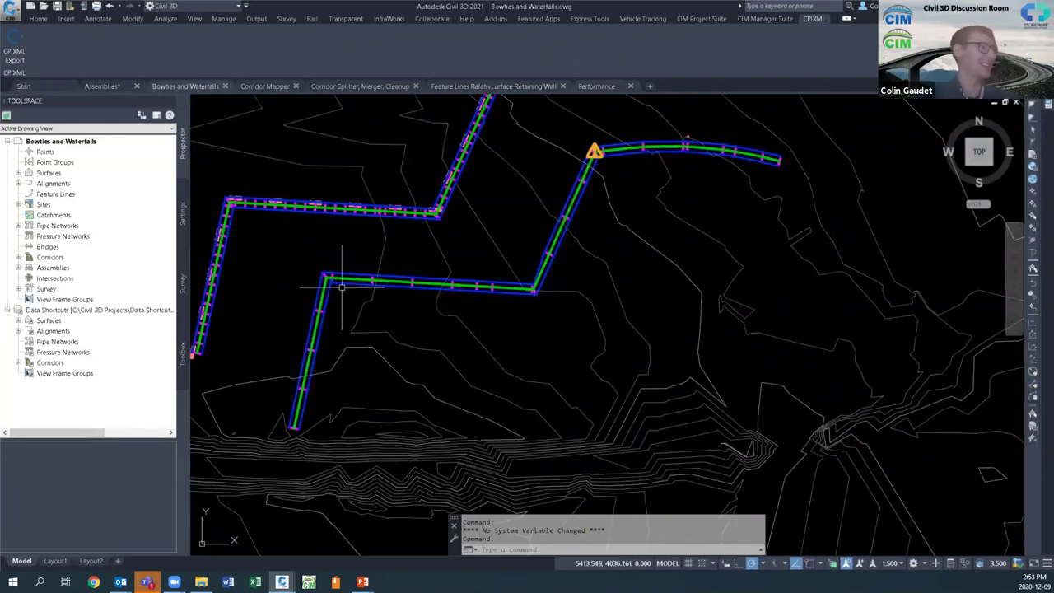
scroll(320, 281, up, 4)
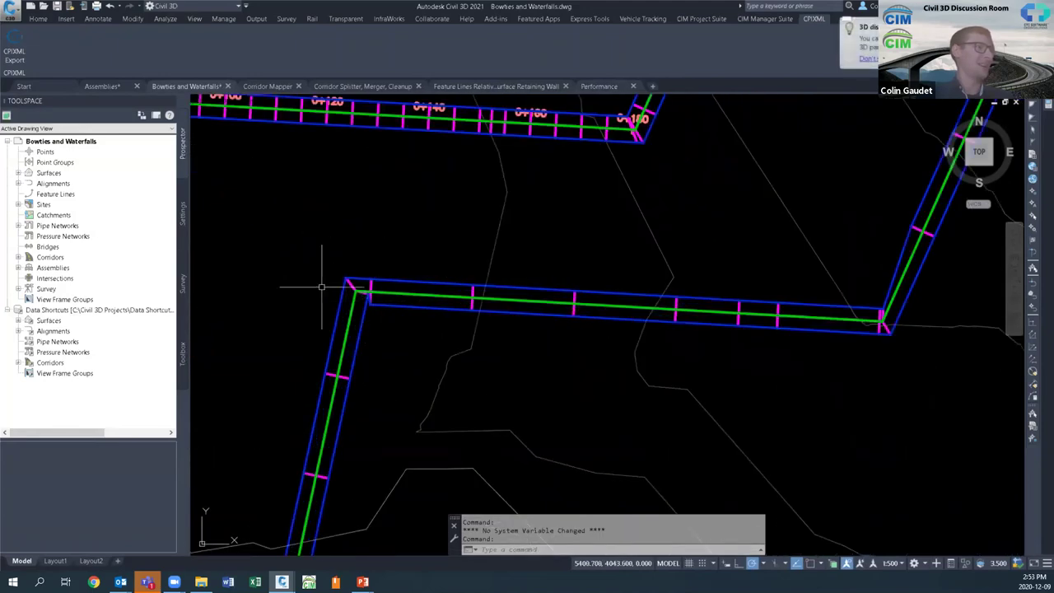
middle_drag(371, 312, 458, 311)
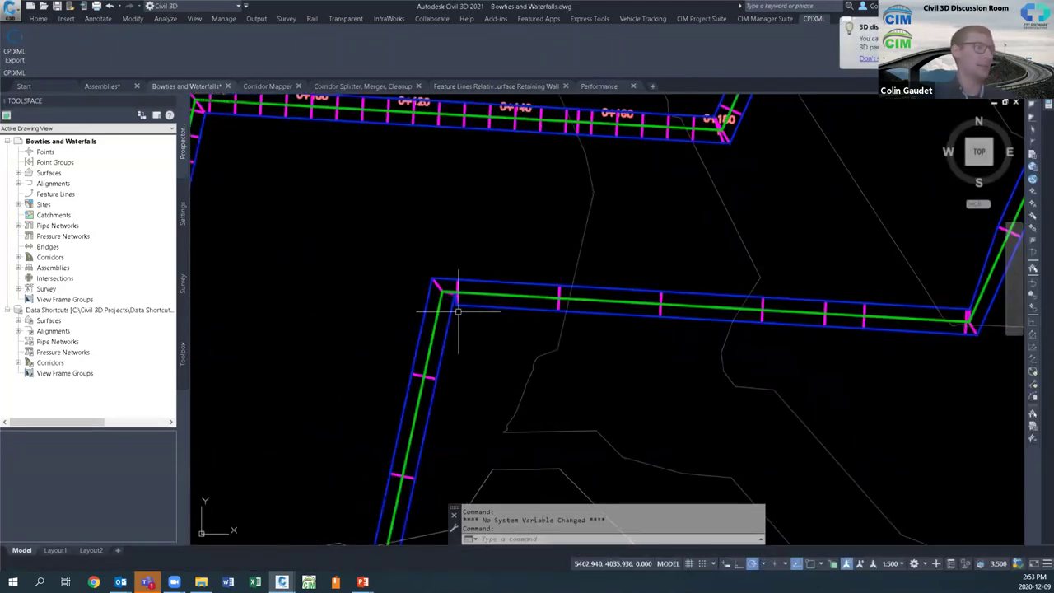
scroll(433, 294, up, 2)
mouse_move(433, 294)
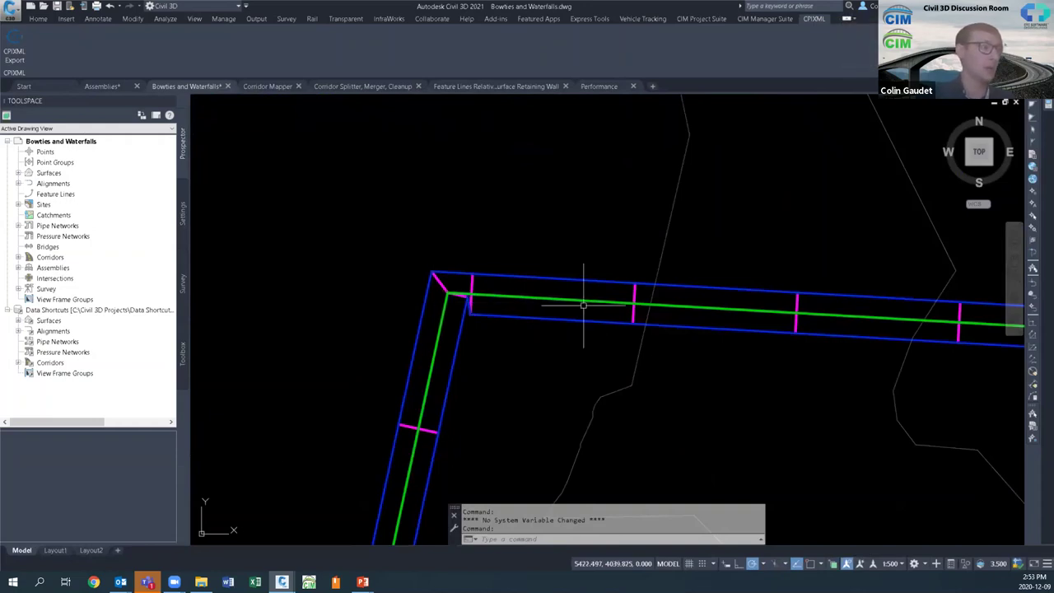
Step: Clear the bowtie at the Manual Bowties corridor's western bend, using its two adjoining baseline tangents and the inner edges' intersection, and rebuild the corridor
click(541, 319)
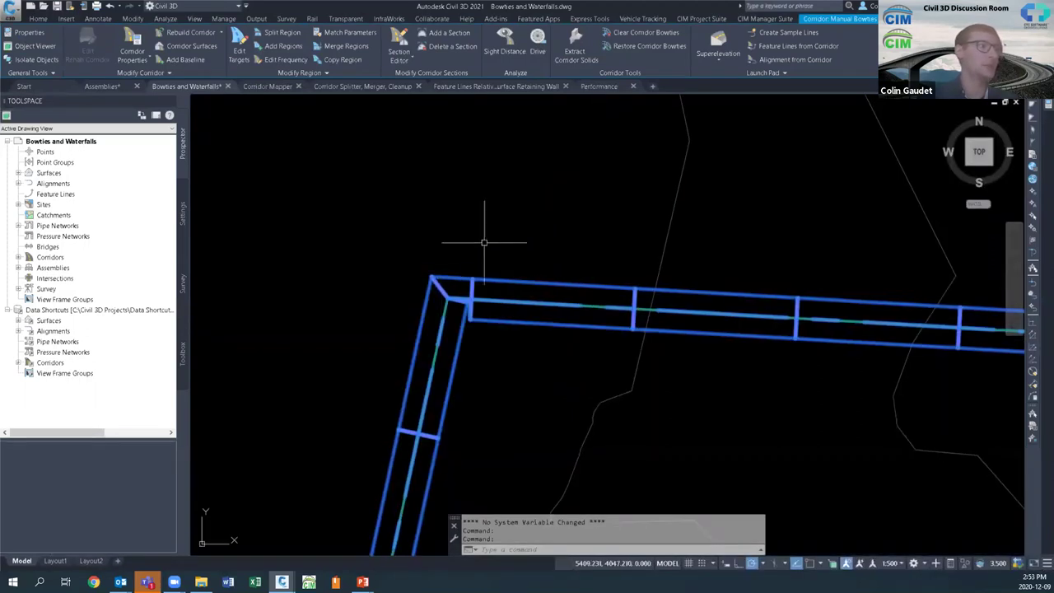
click(658, 33)
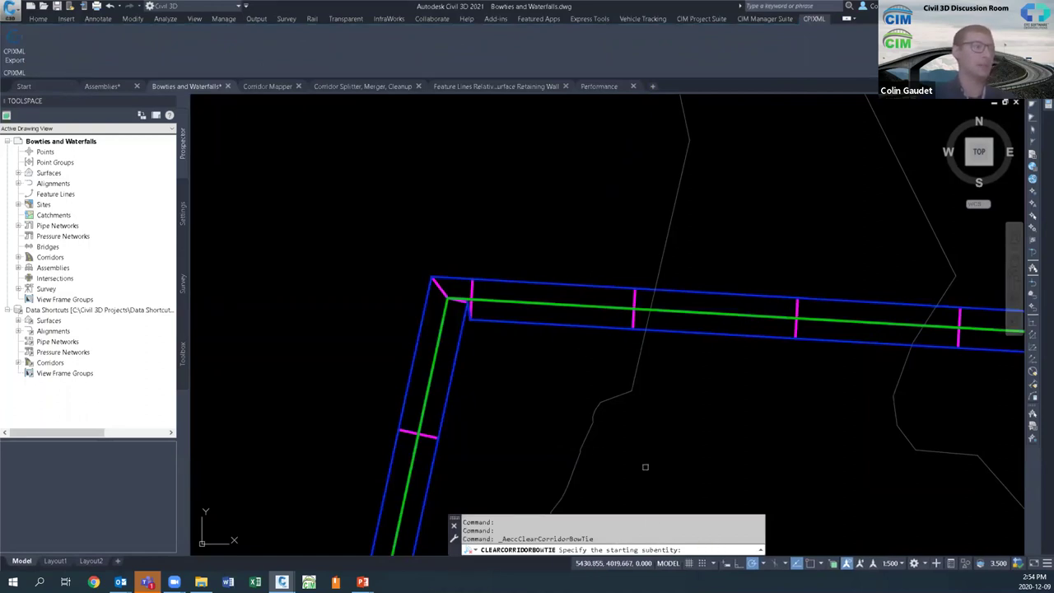
click(427, 394)
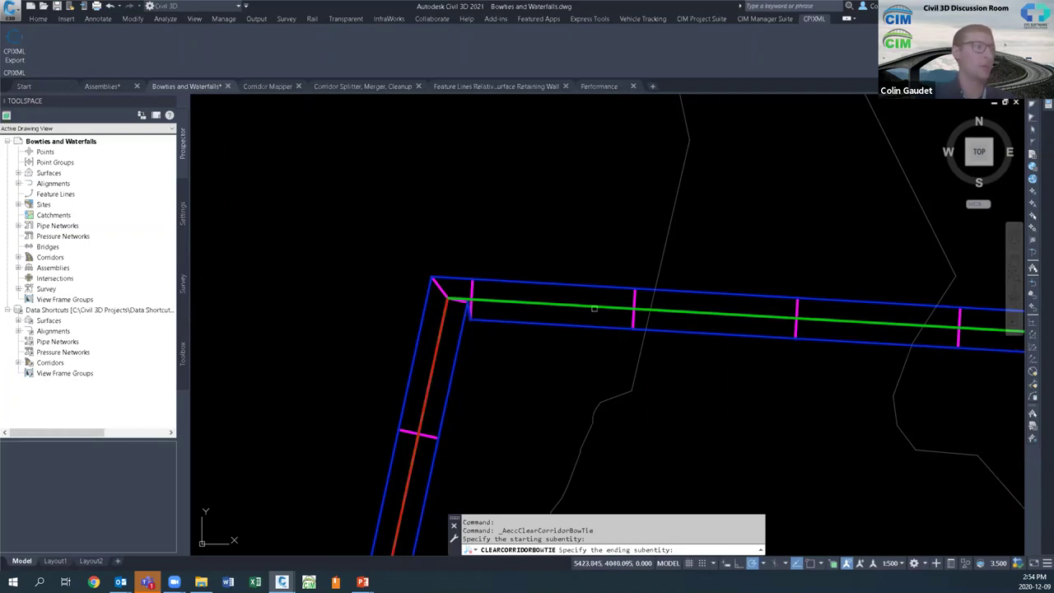
click(597, 306)
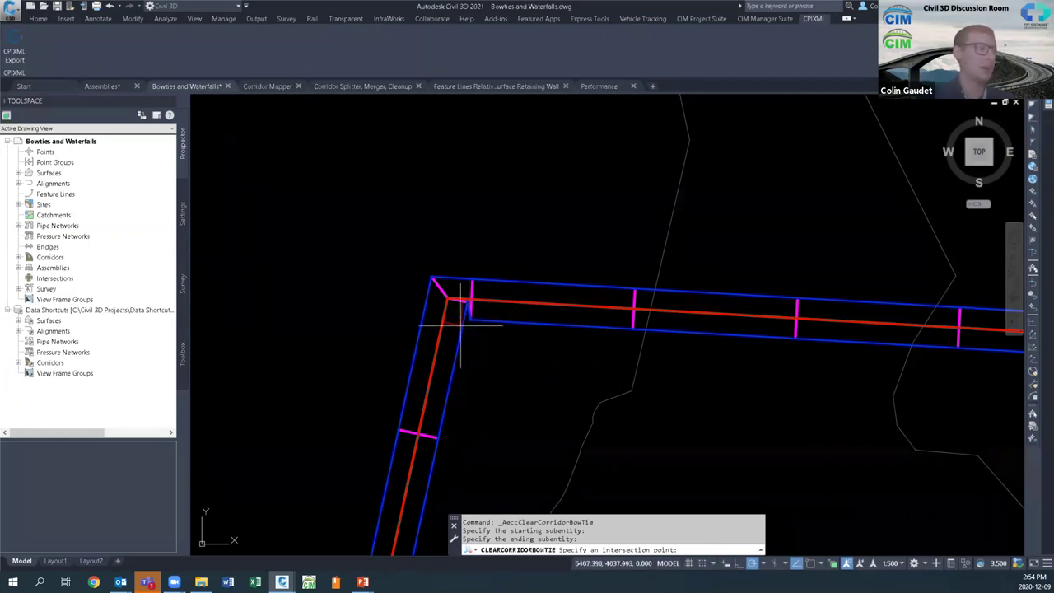
scroll(485, 330, up, 2)
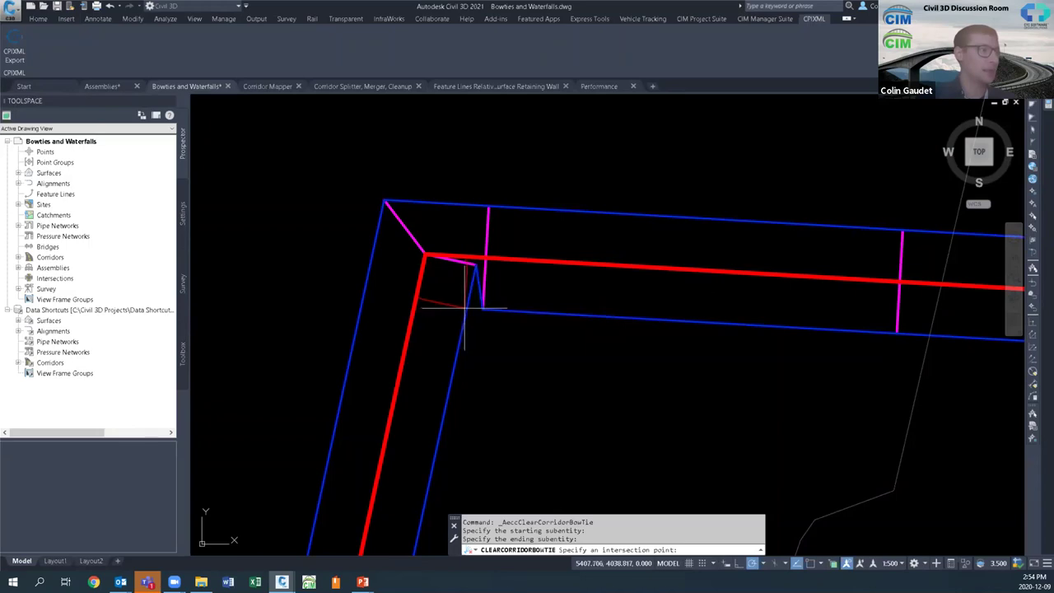
click(465, 307)
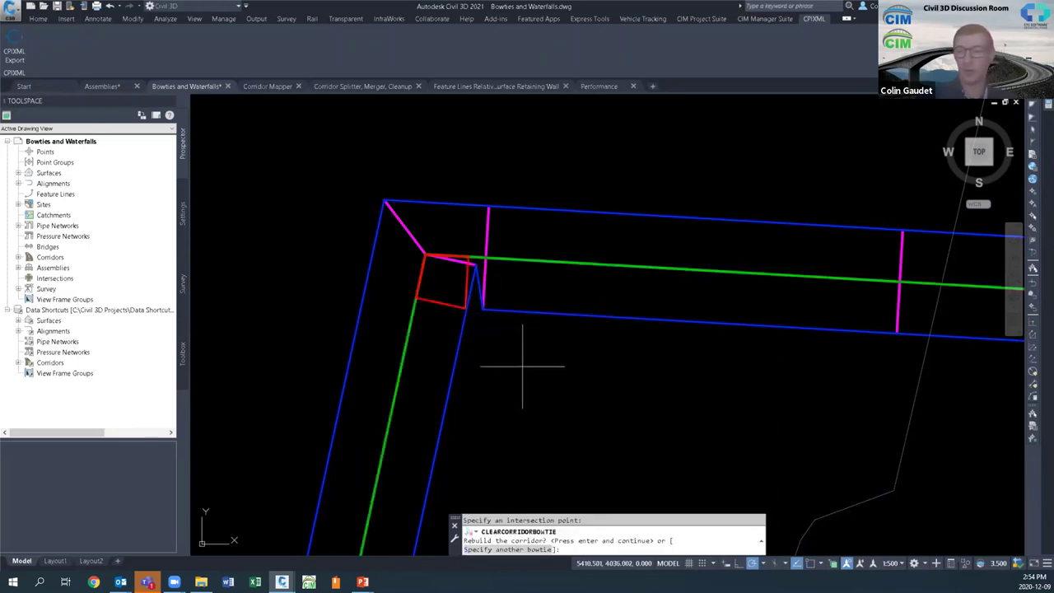
key(Return)
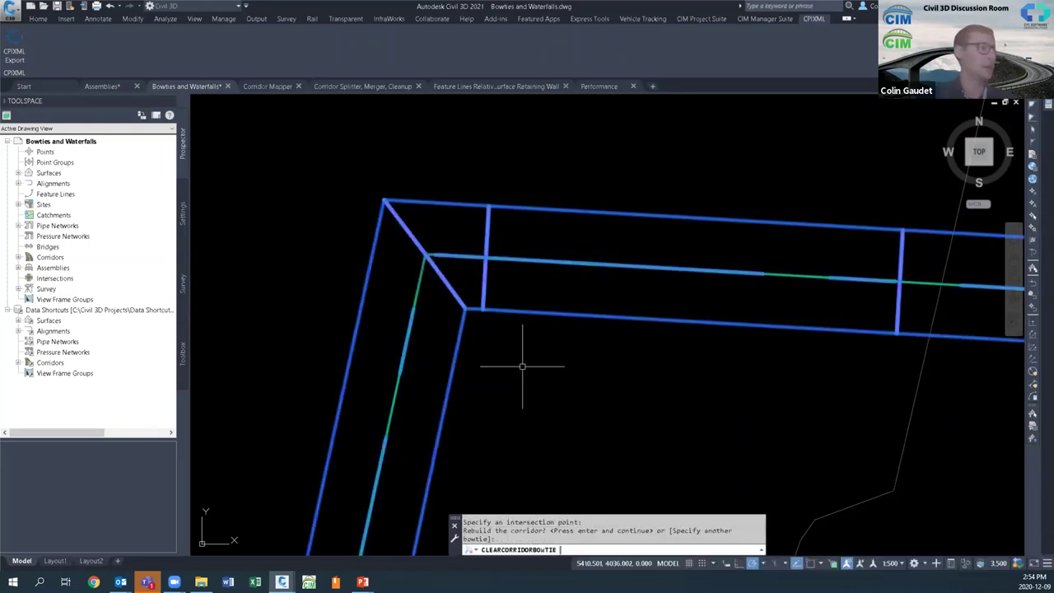
click(392, 201)
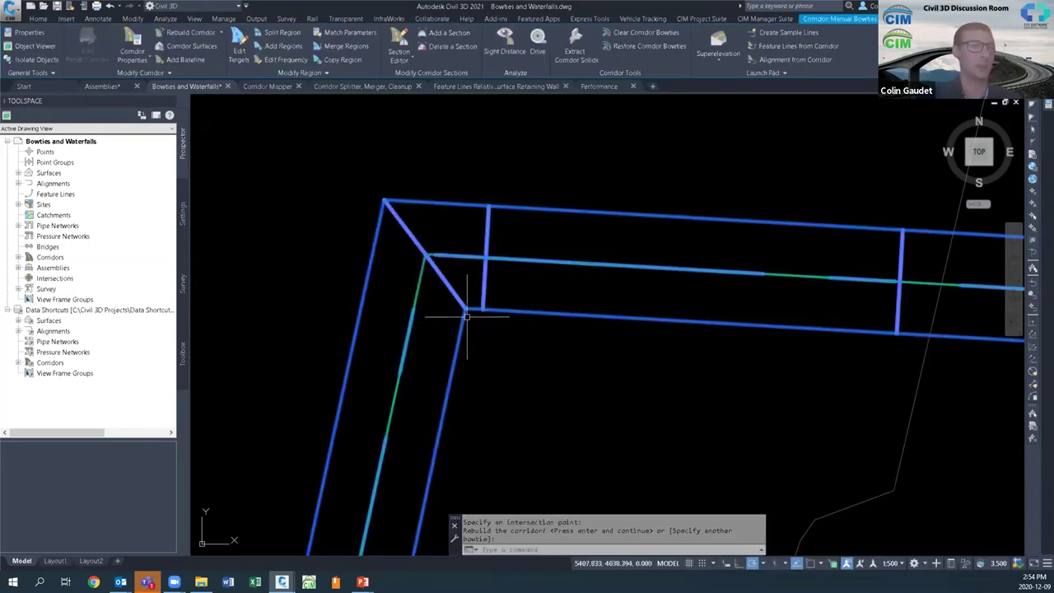
key(Escape)
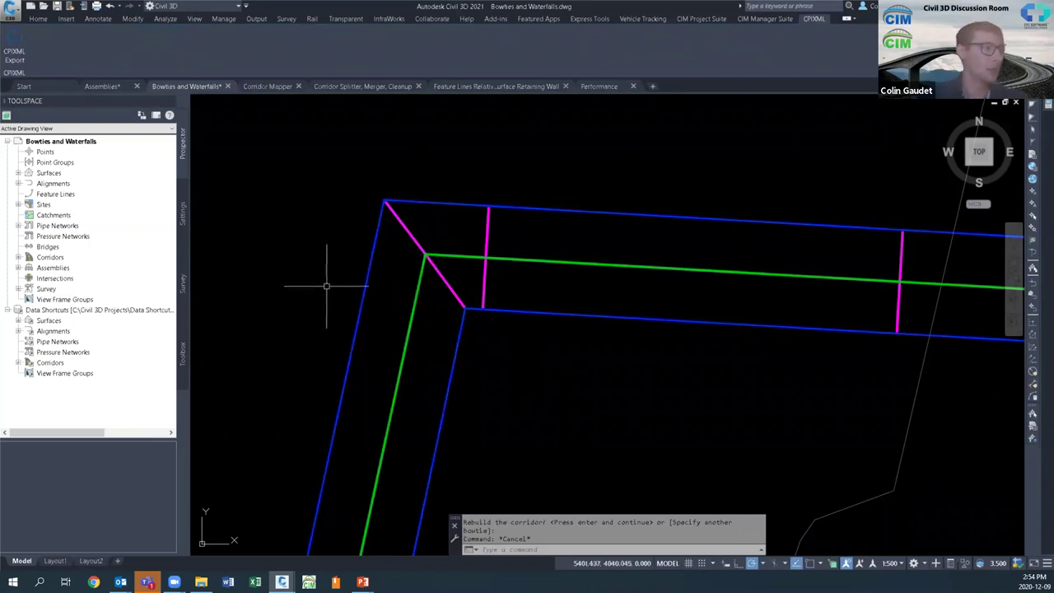
Step: Clear the bowtie at the same corridor's eastern bend, placing the intersection point on the inner edge west of the corner, and rebuild the corridor
scroll(301, 299, down, 4)
scroll(304, 312, down, 3)
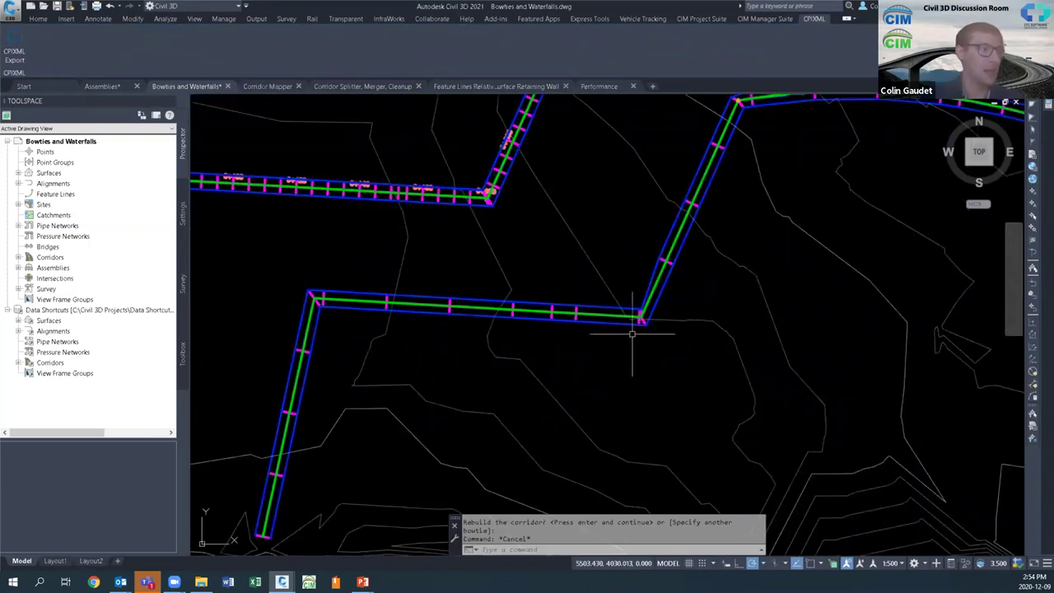
scroll(632, 330, up, 5)
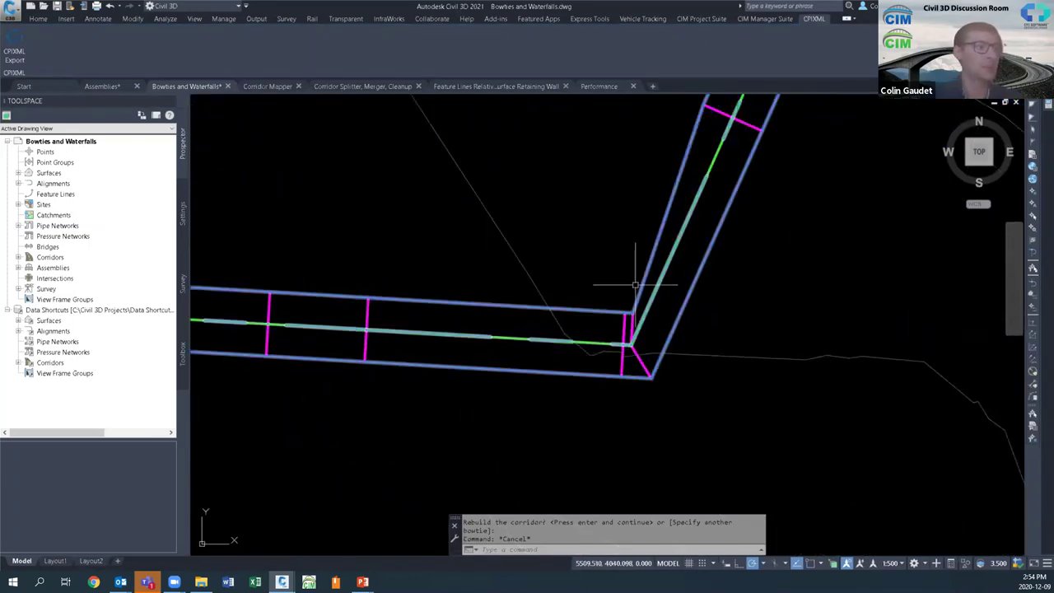
middle_drag(685, 281, 662, 343)
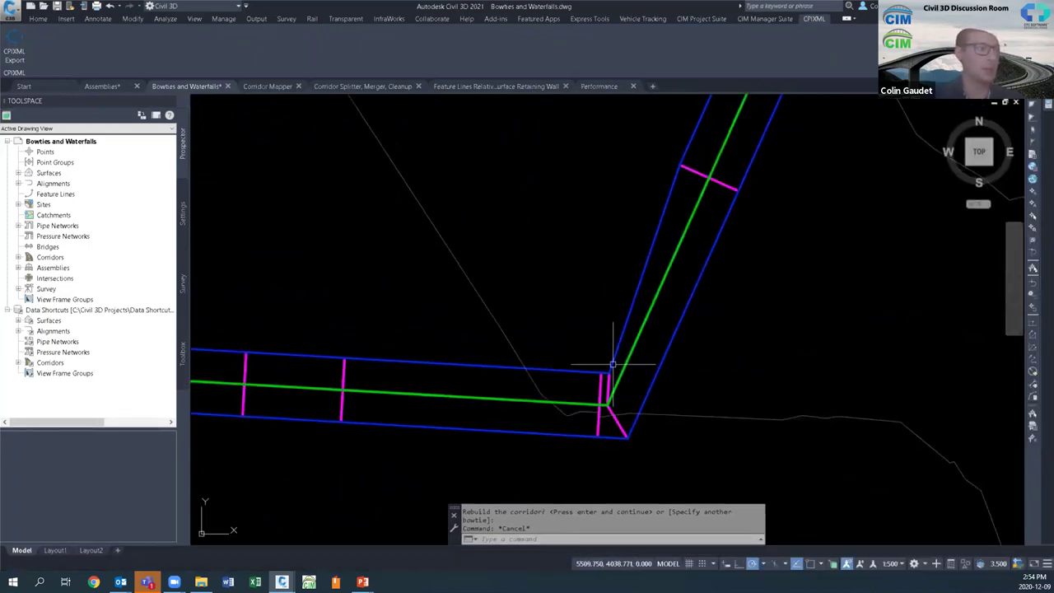
click(660, 372)
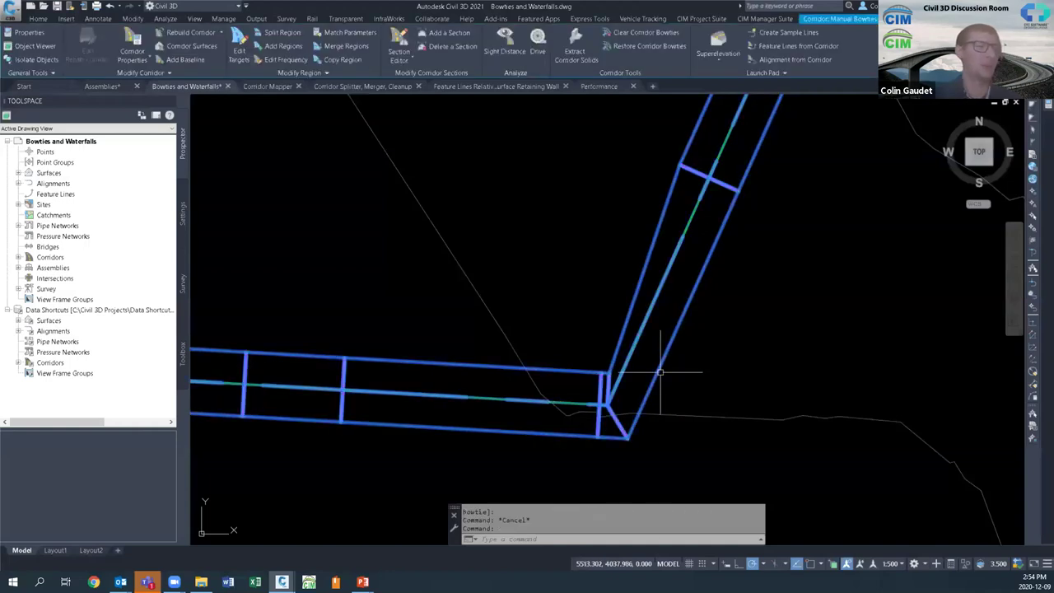
mouse_move(659, 372)
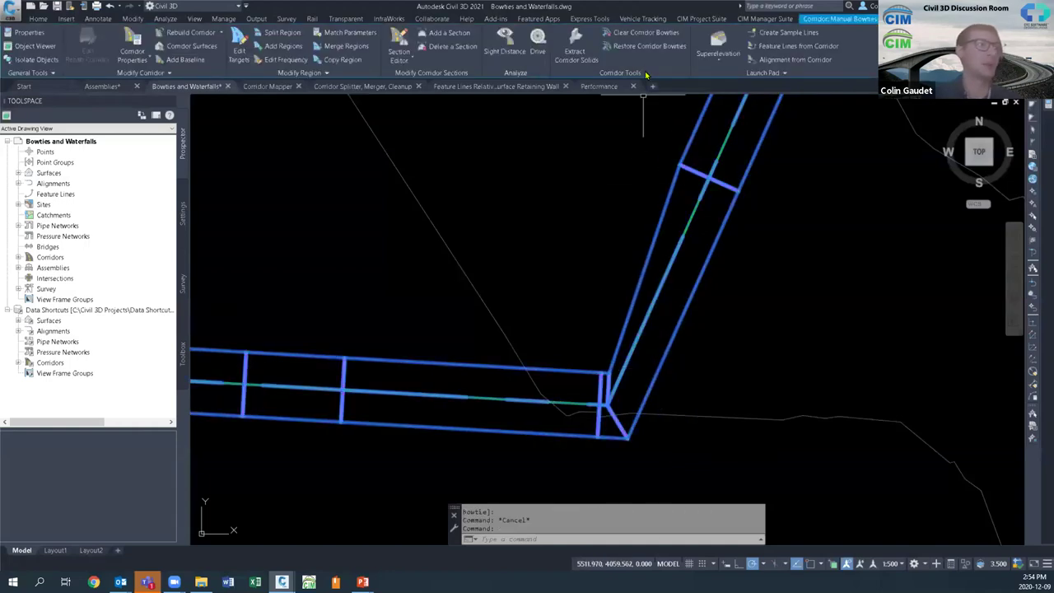
click(646, 33)
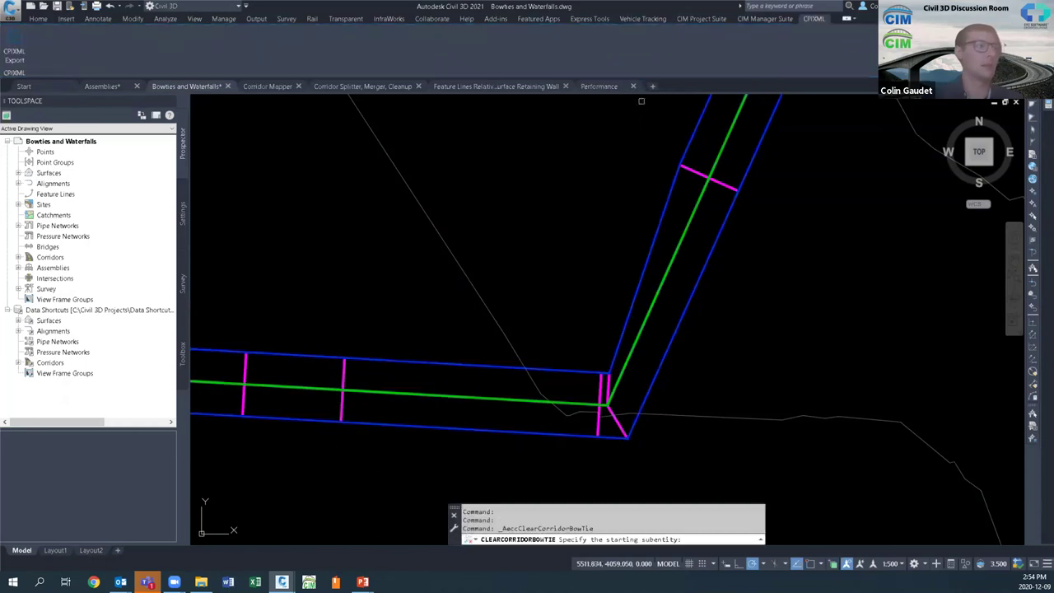
click(546, 398)
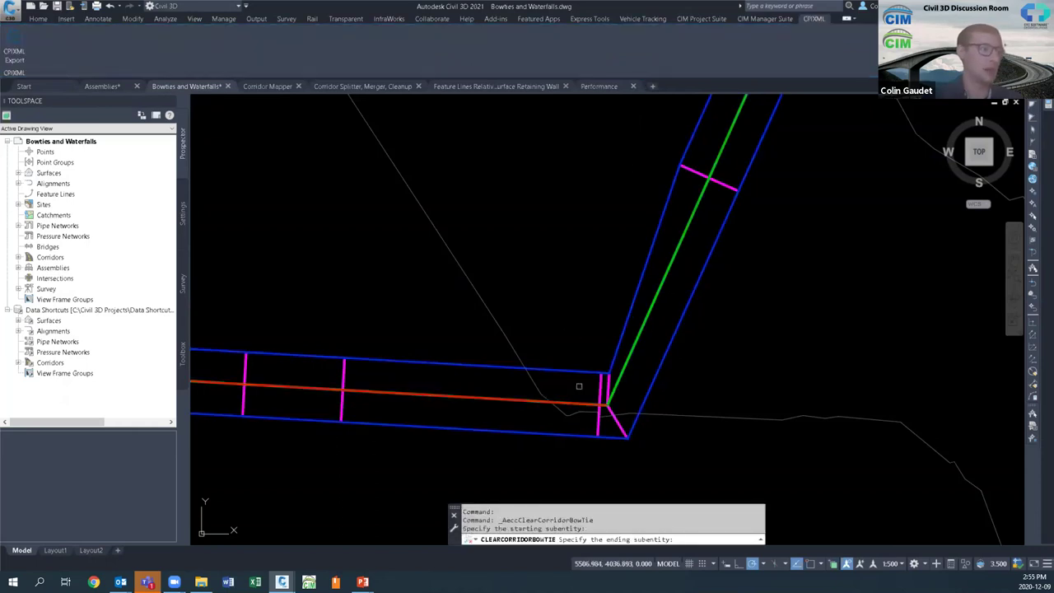
click(640, 340)
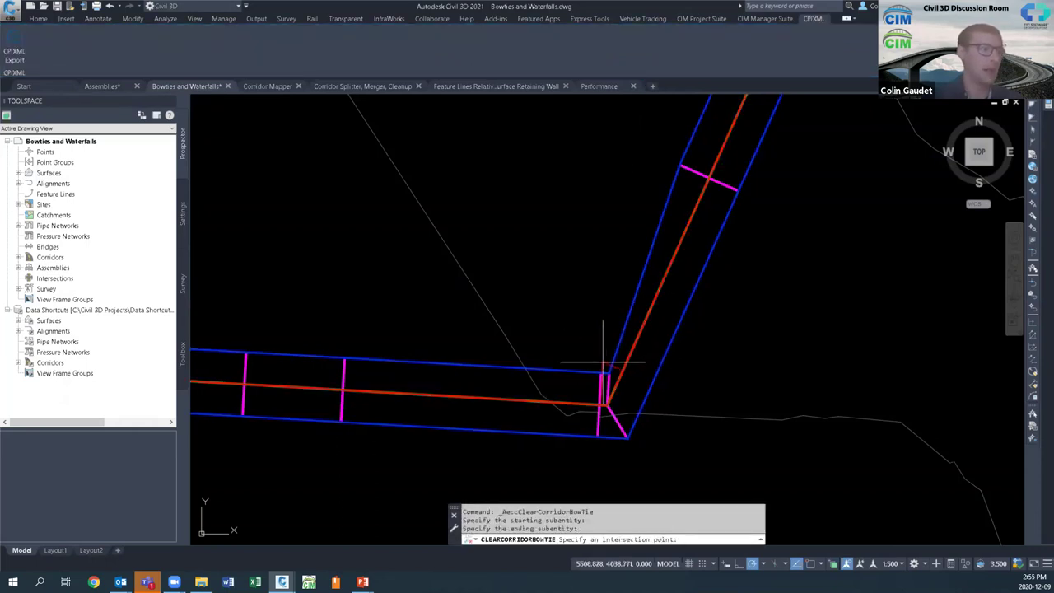
click(551, 370)
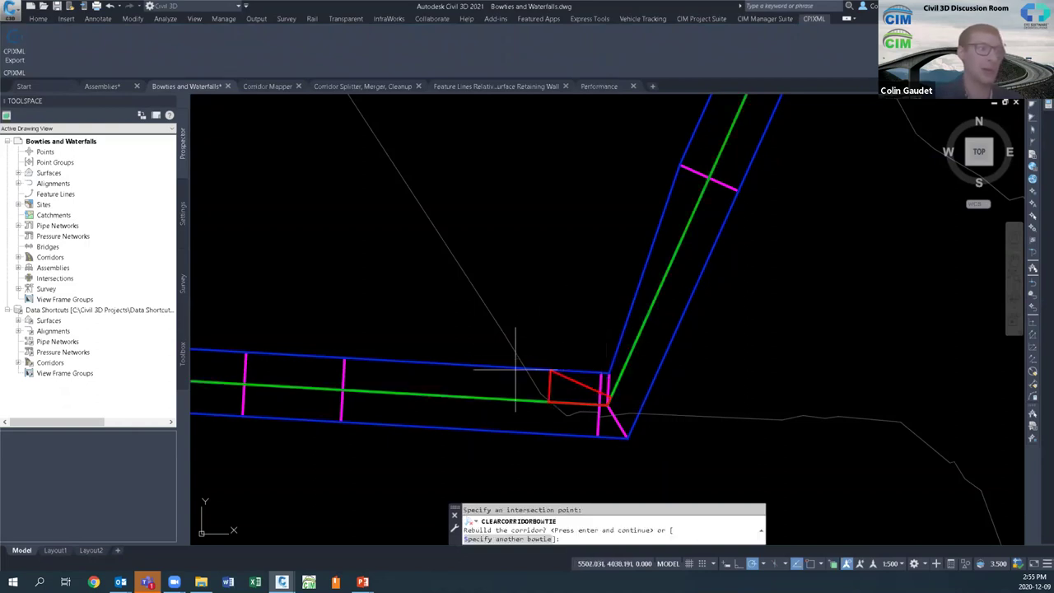
key(Return)
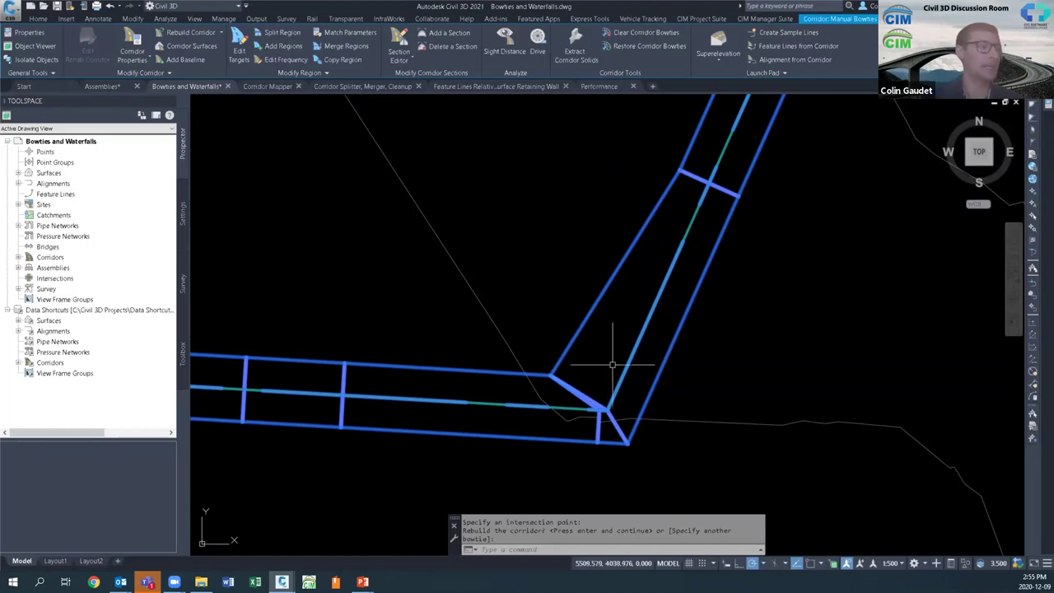
mouse_move(612, 364)
key(Return)
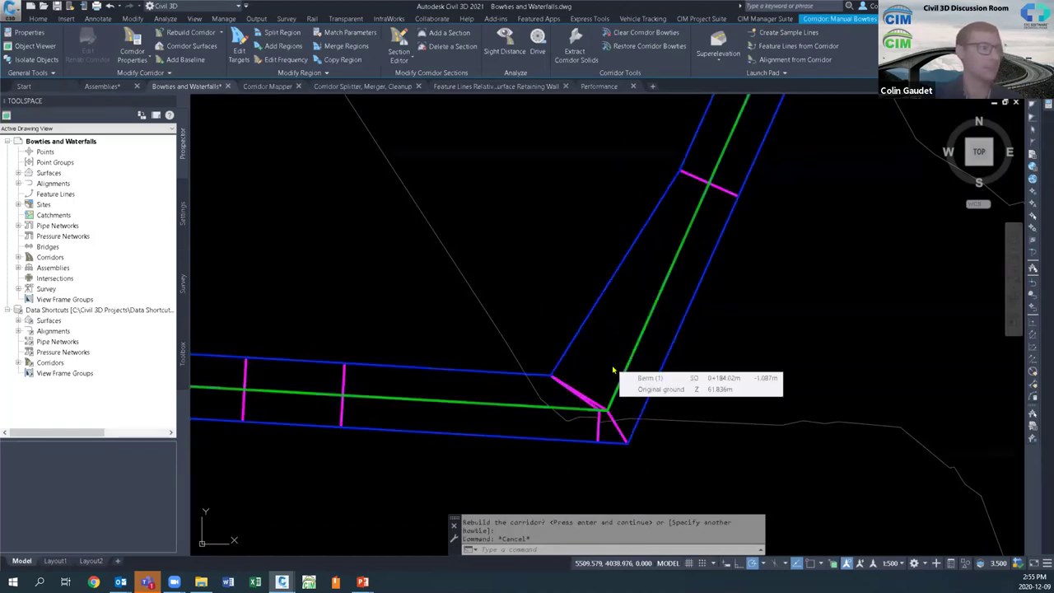
key(Escape)
Step: Open the Corridor feature settings for the drawing and expand the Automatic Corner Cleanup Options
scroll(758, 348, down, 2)
scroll(865, 329, down, 2)
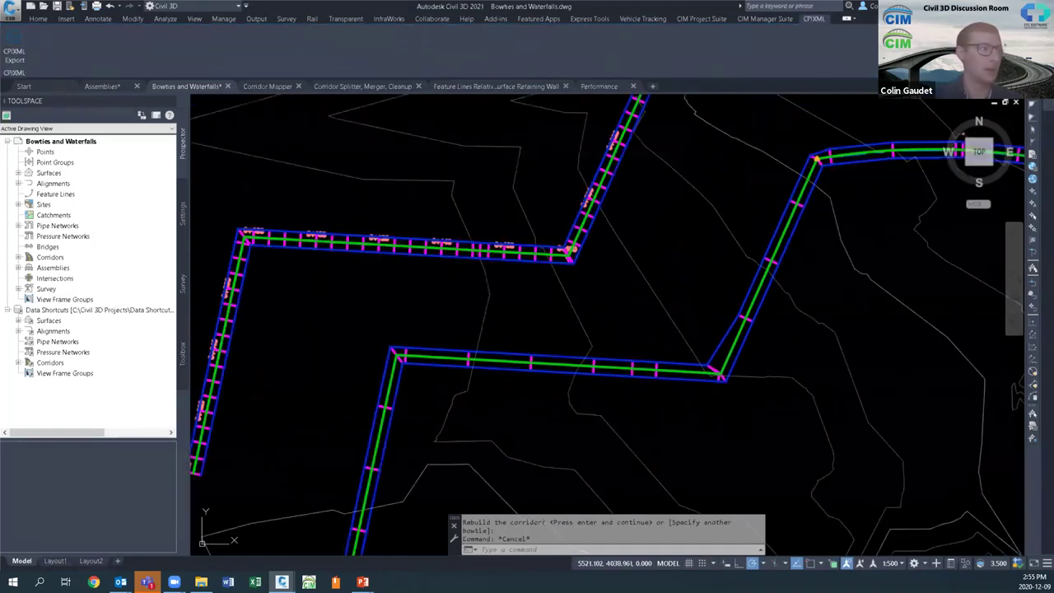
middle_drag(571, 303, 771, 355)
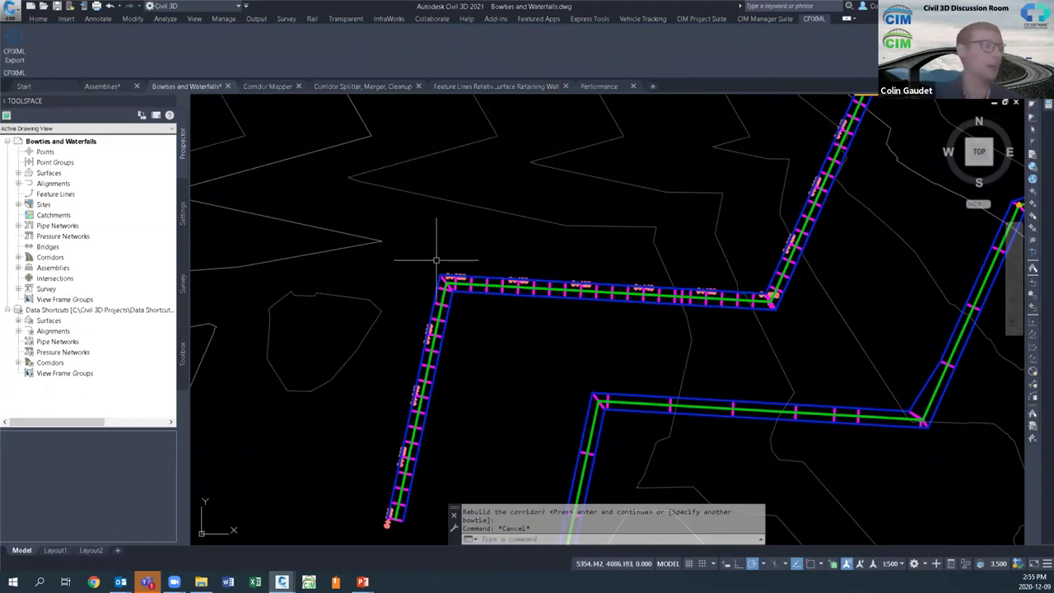
mouse_move(466, 321)
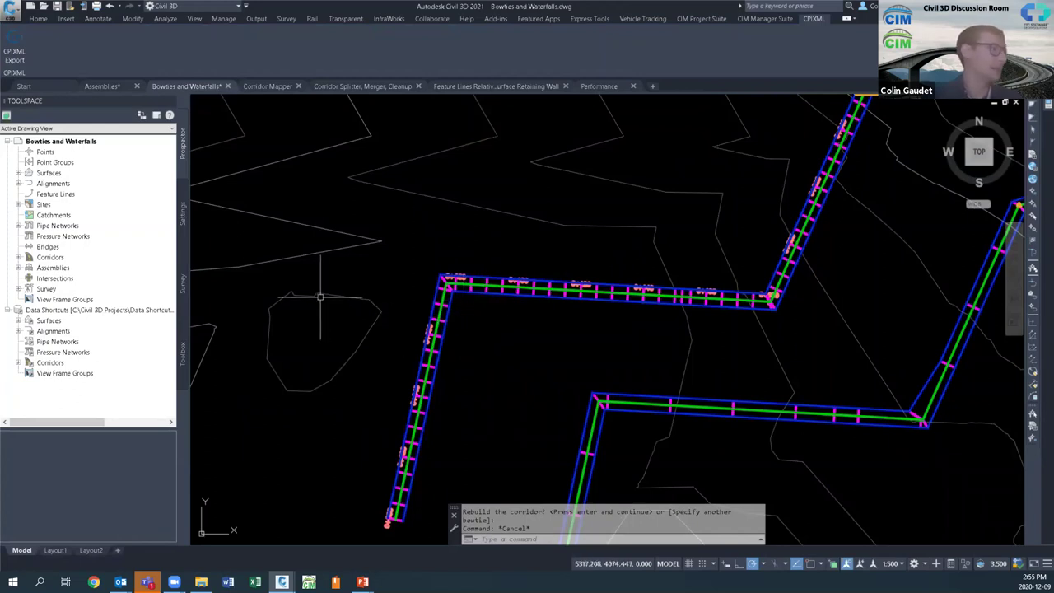
click(183, 216)
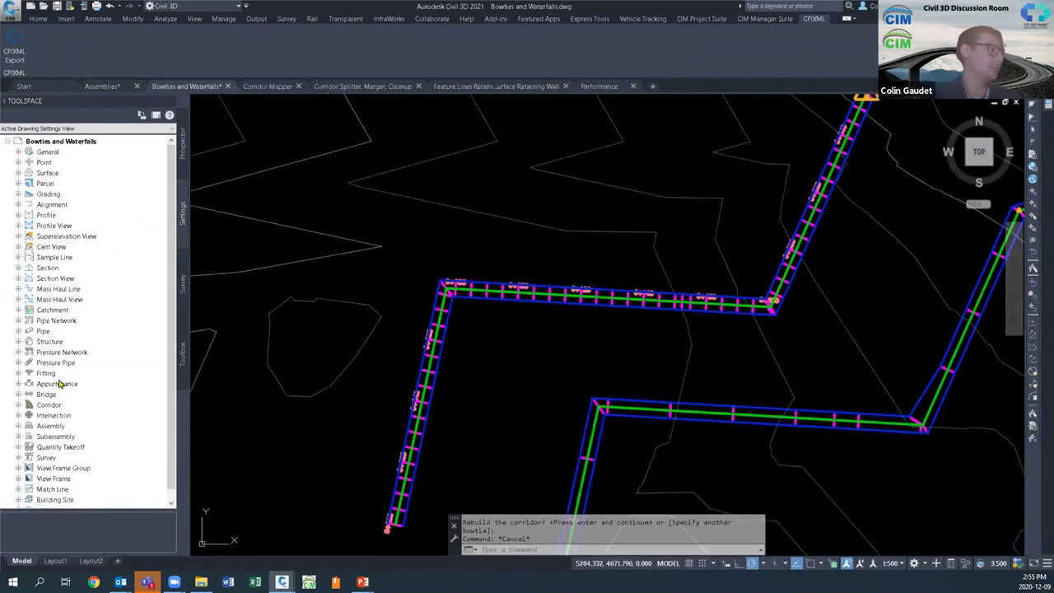
click(54, 404)
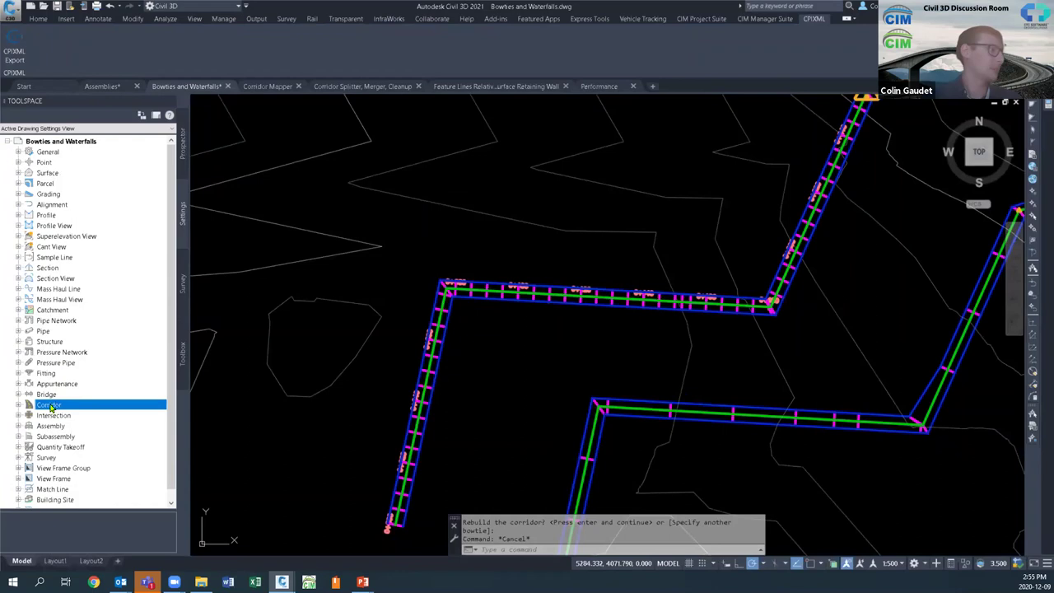
right_click(51, 406)
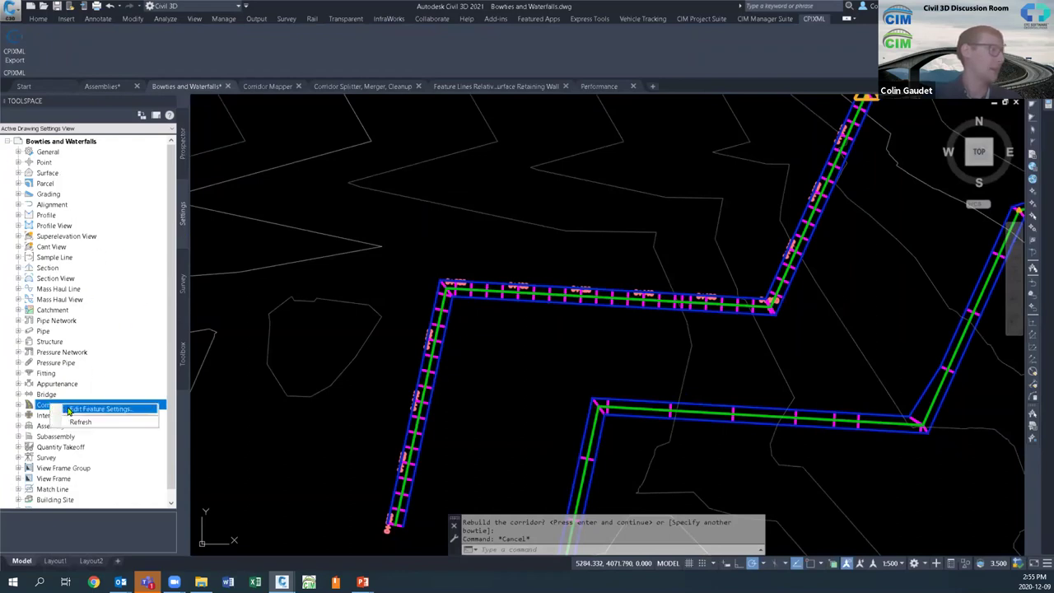
click(81, 410)
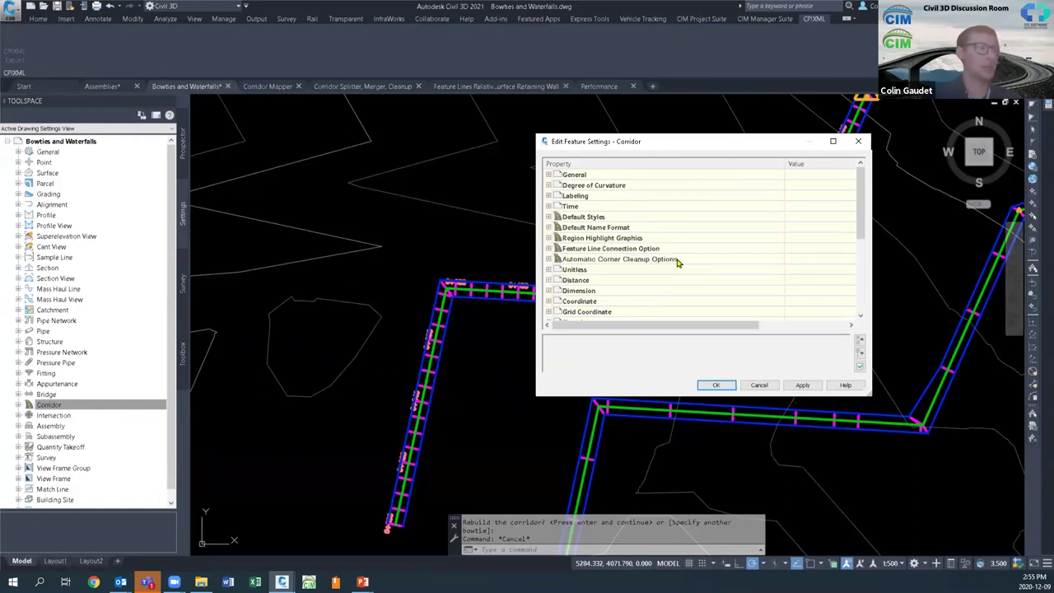
double_click(655, 261)
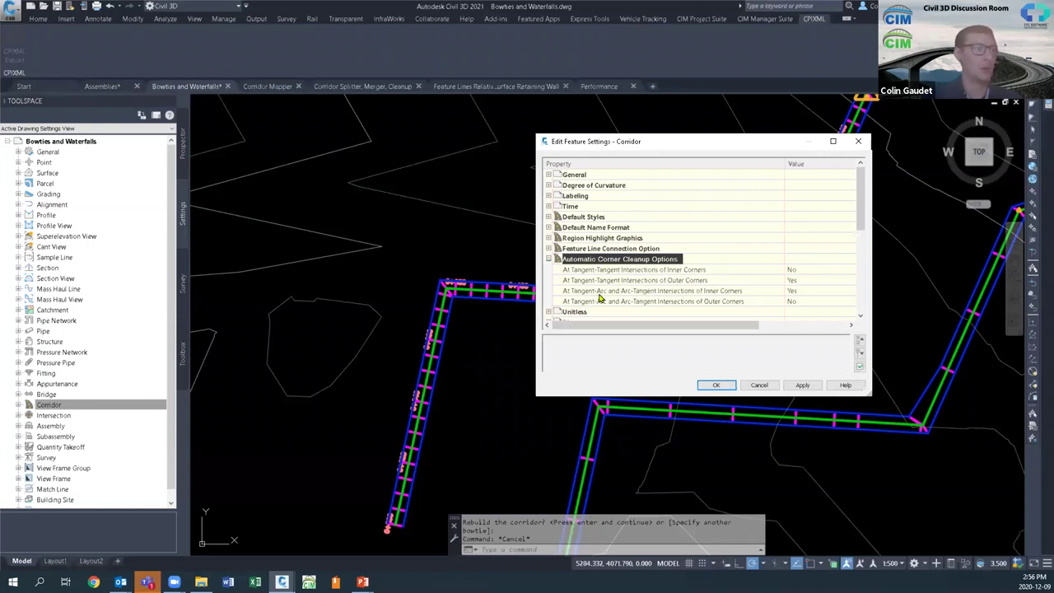
Step: Set automatic cleanup to Yes for outer corners at tangent-arc and arc-tangent intersections and for inner corners at tangent-tangent intersections
click(798, 302)
click(798, 301)
click(794, 322)
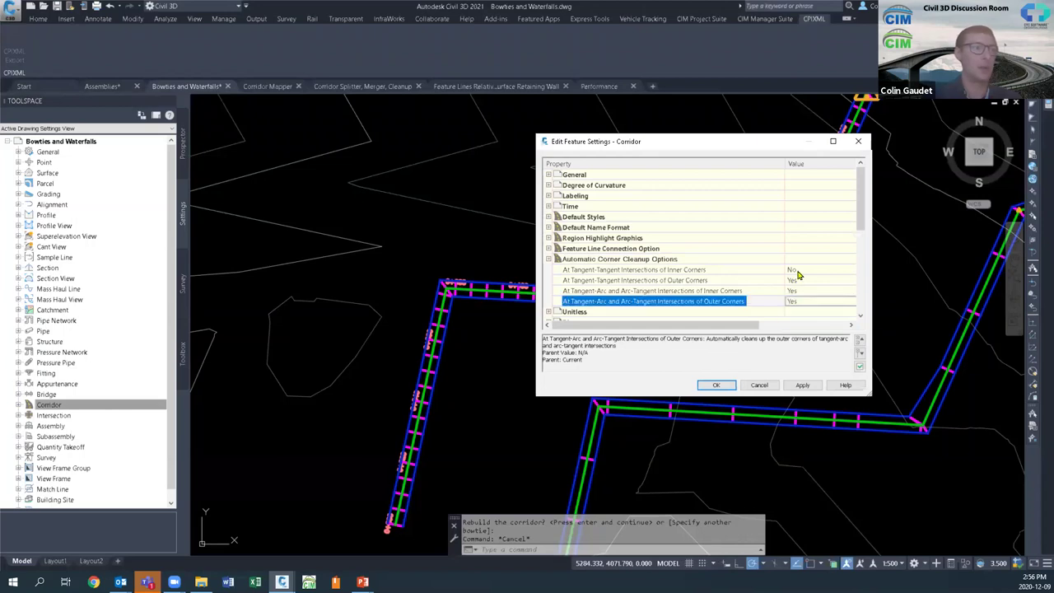
click(797, 271)
click(797, 270)
click(797, 290)
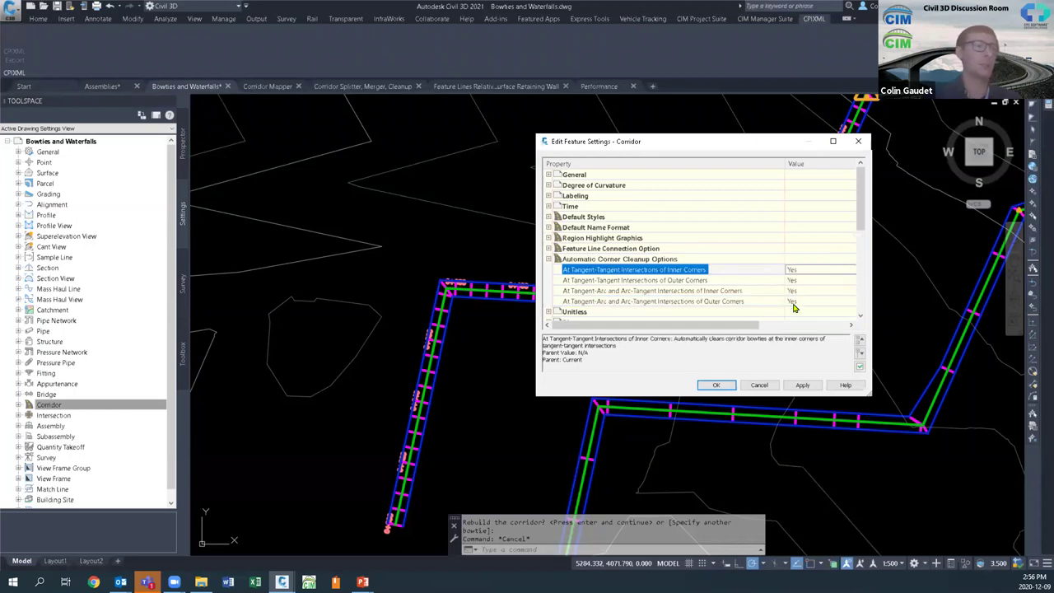
Step: Accept the automatic corner cleanup settings and examine the bends of the station-labelled corridor and the Manual Bowties corridor
click(717, 385)
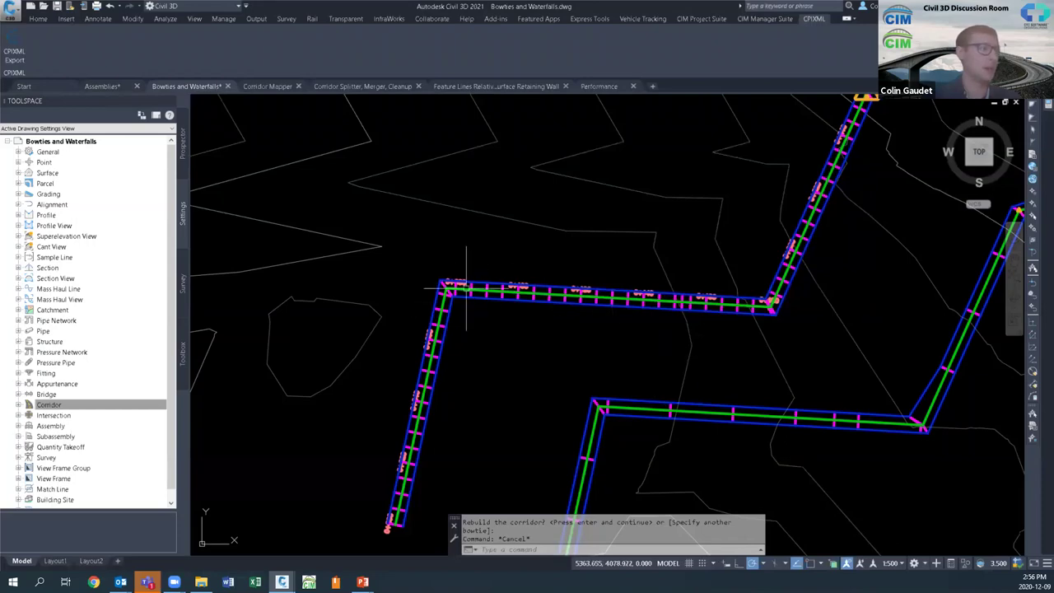
scroll(765, 309, up, 5)
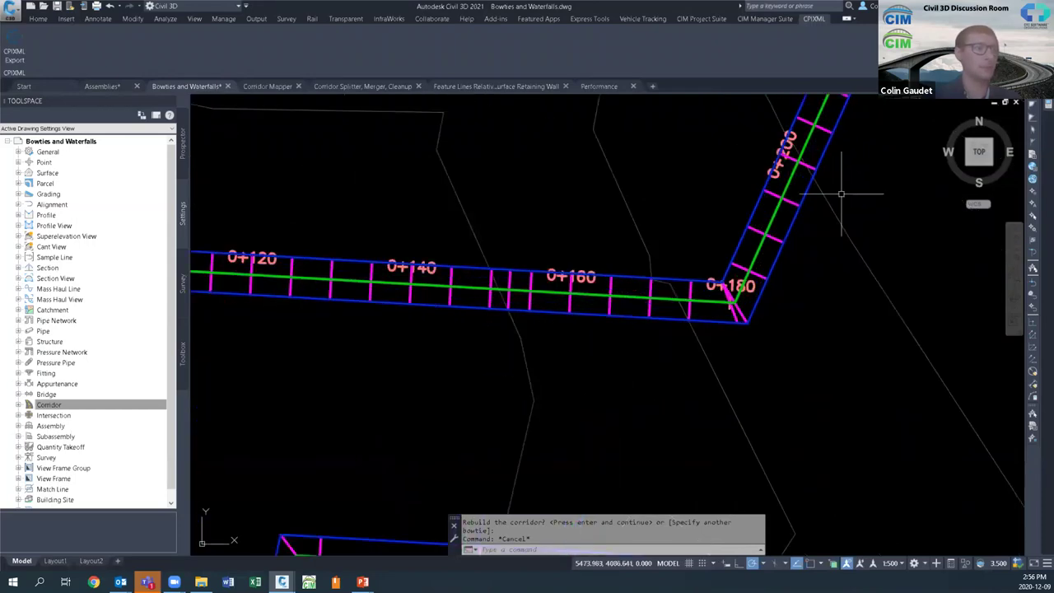
middle_drag(867, 147, 692, 432)
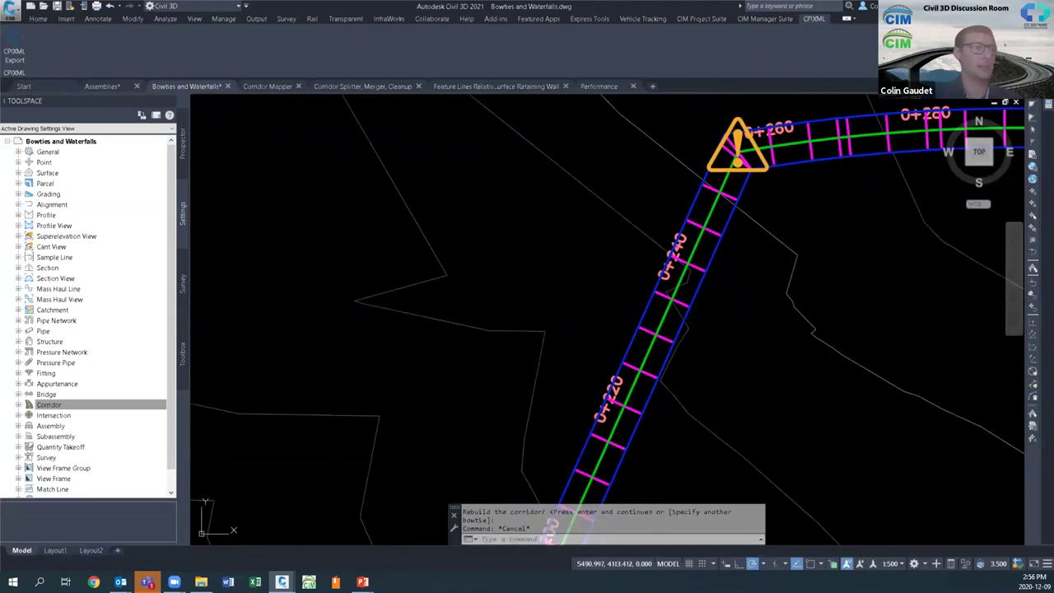
middle_drag(795, 252, 729, 370)
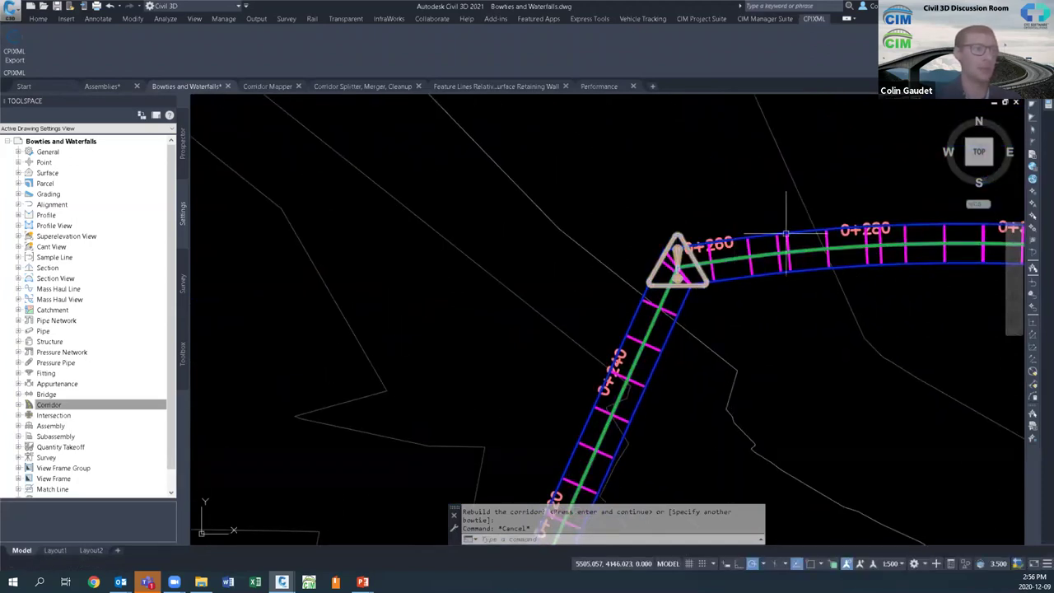
middle_drag(676, 239, 514, 244)
scroll(515, 244, down, 3)
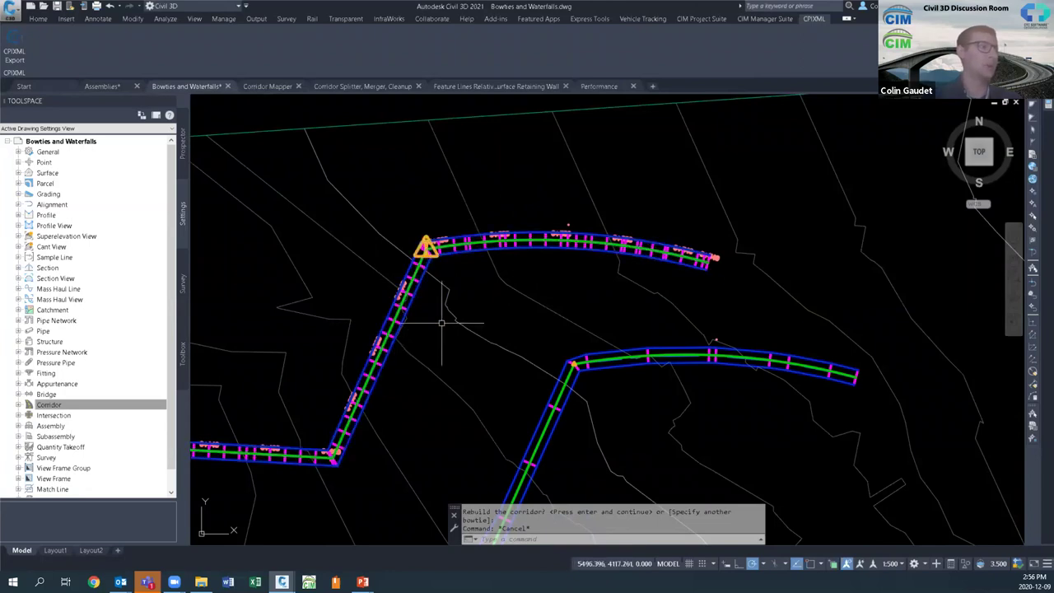
middle_drag(425, 353, 527, 282)
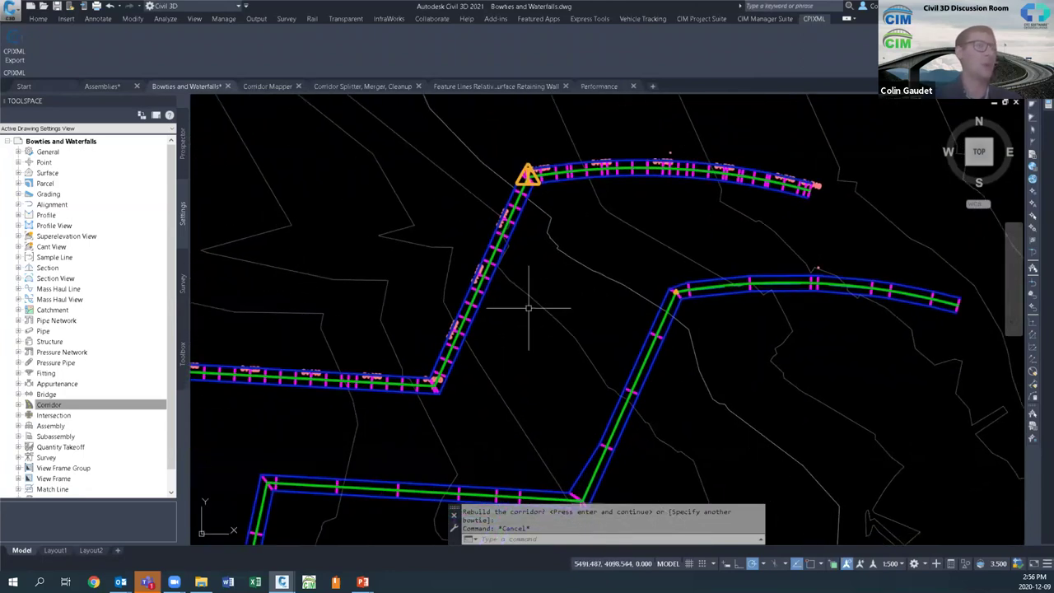
mouse_move(528, 307)
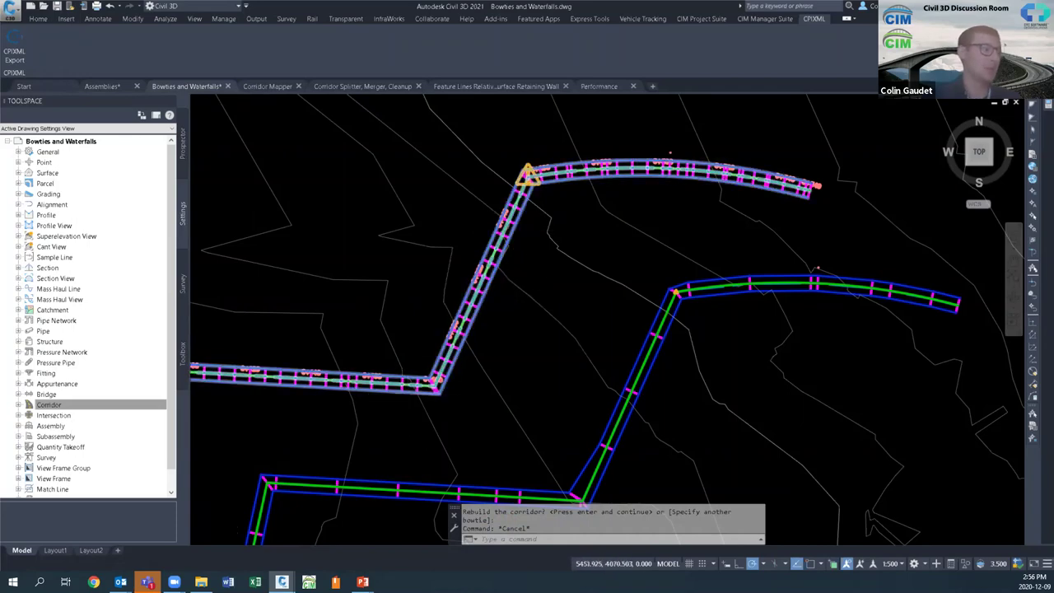
scroll(442, 379, up, 5)
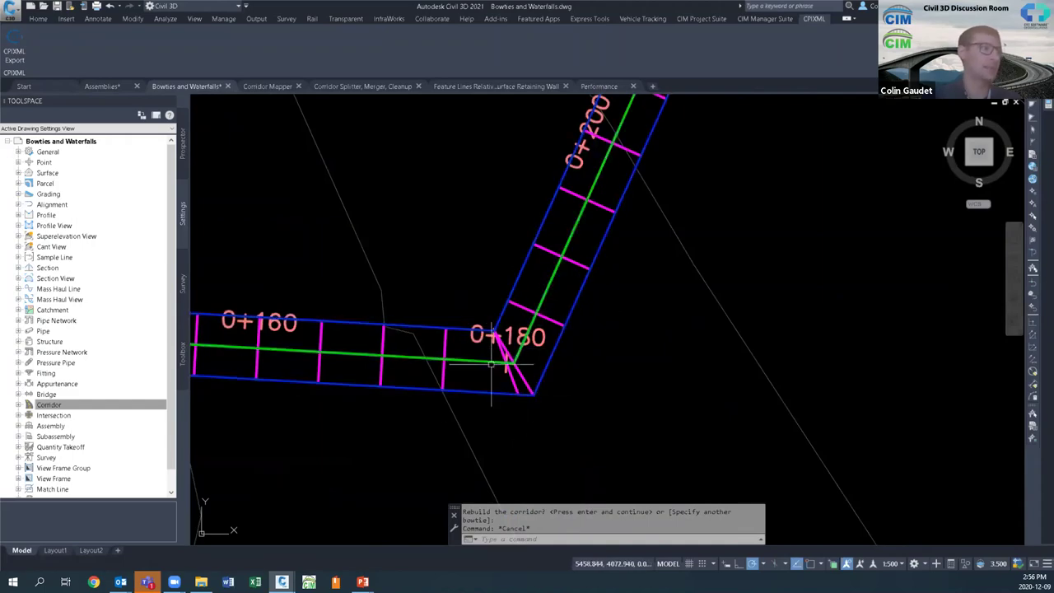
scroll(537, 280, down, 6)
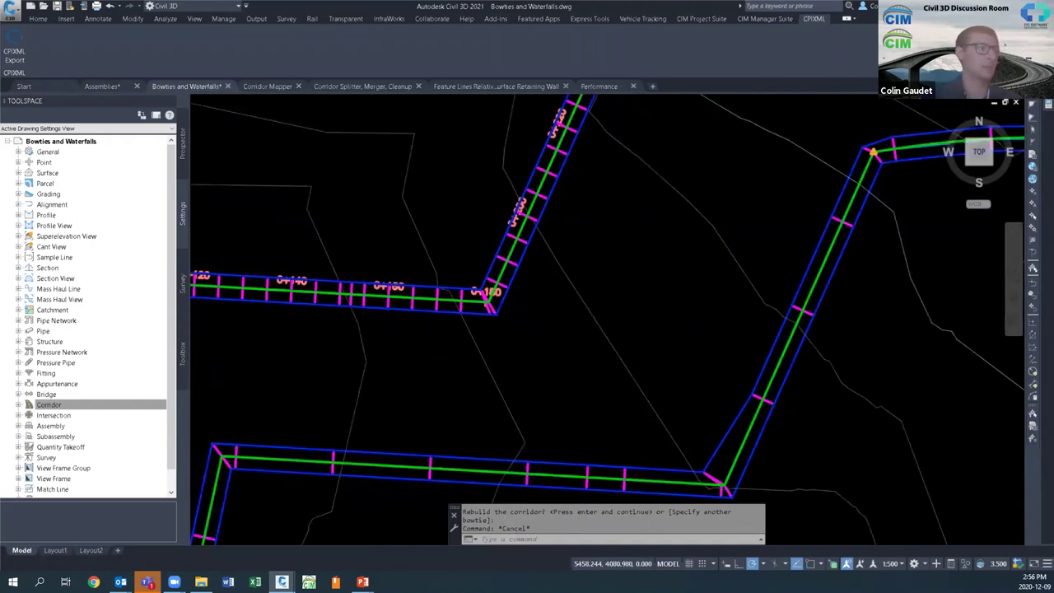
scroll(602, 319, down, 3)
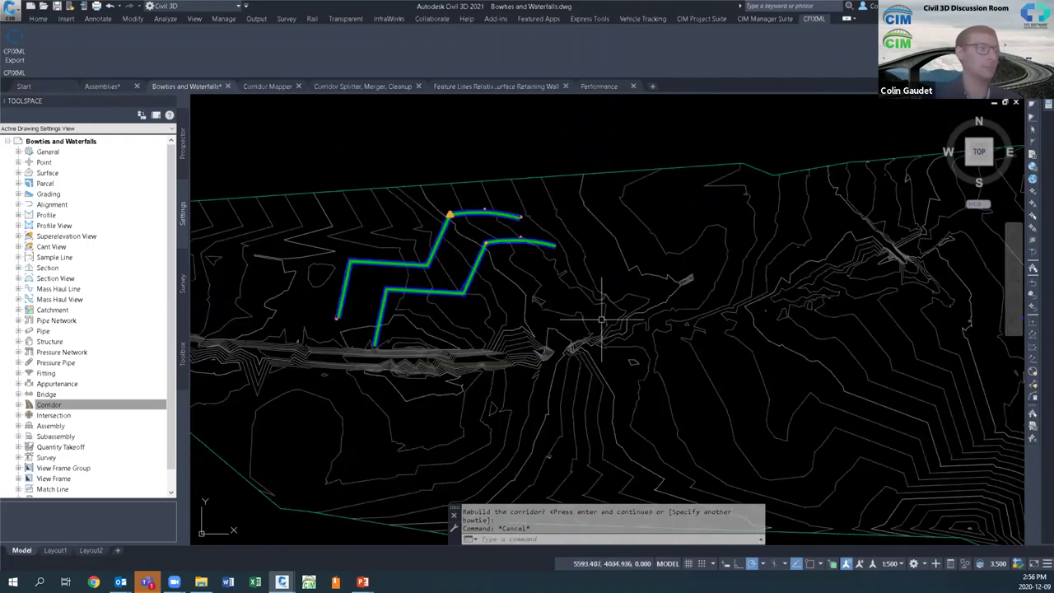
Step: Examine the sound wall corridor's western end around station 0+000, where long vertical lines extend from the corridor
middle_drag(712, 337, 412, 310)
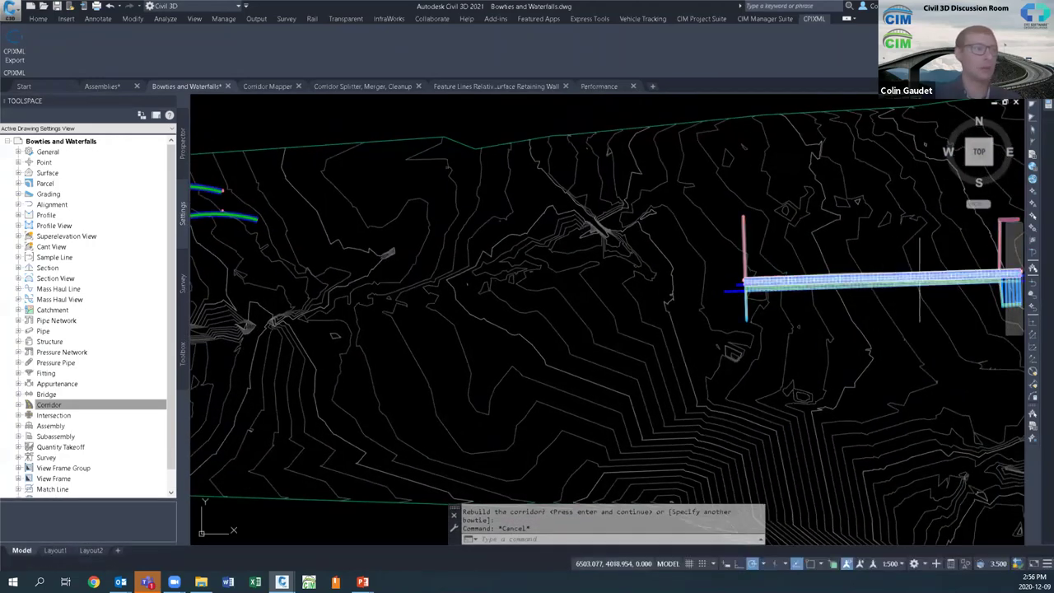
middle_drag(933, 305, 735, 353)
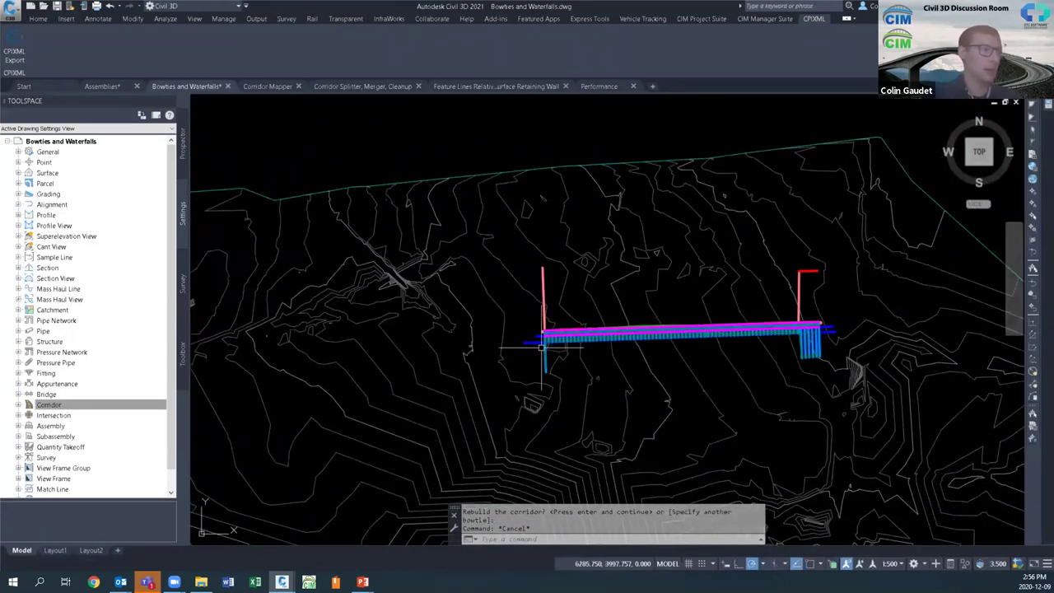
scroll(543, 339, up, 5)
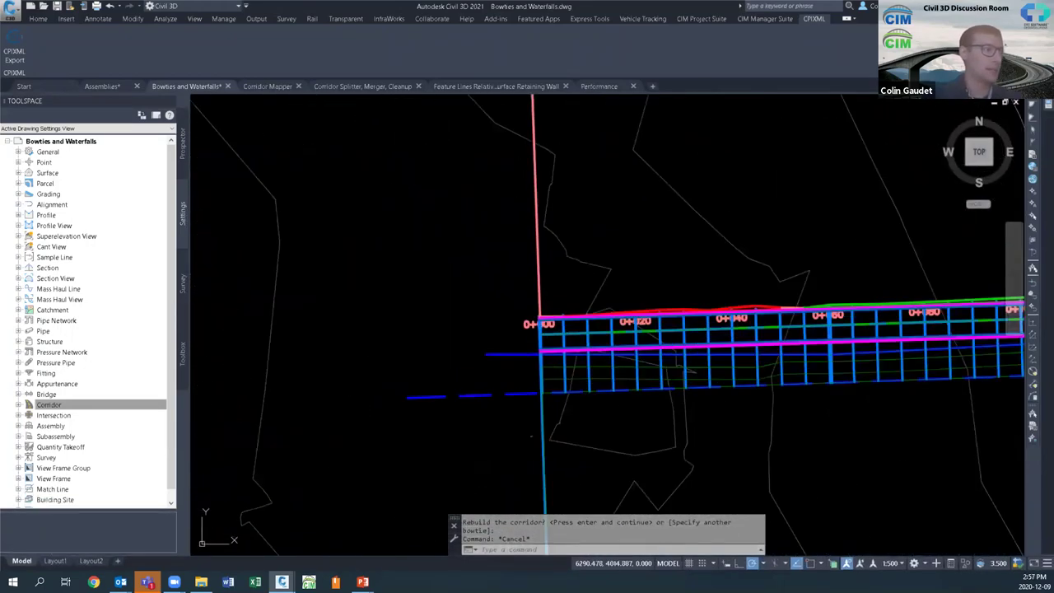
scroll(539, 352, up, 2)
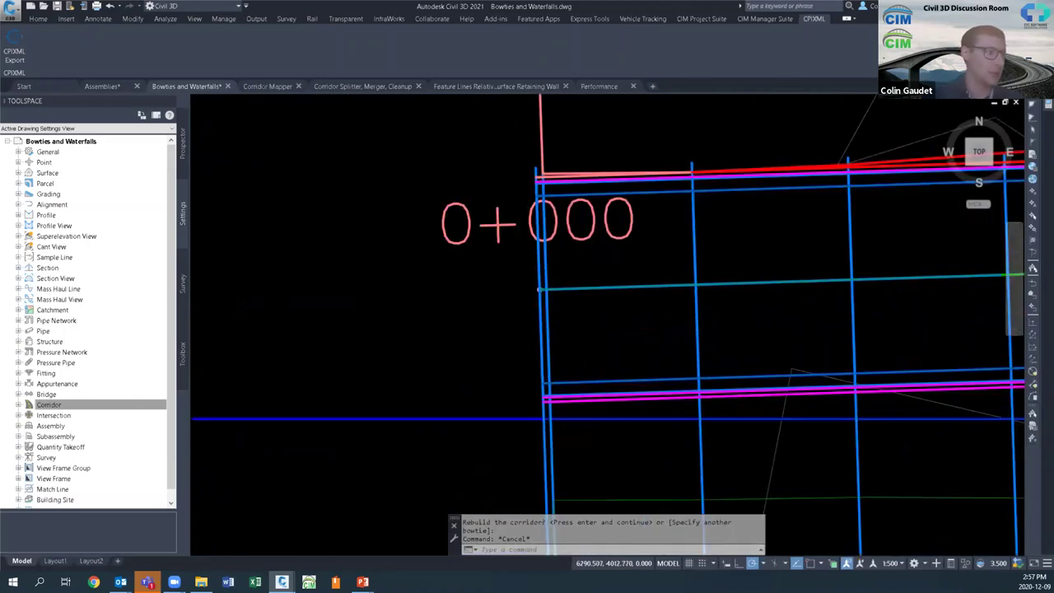
scroll(541, 369, up, 3)
mouse_move(541, 368)
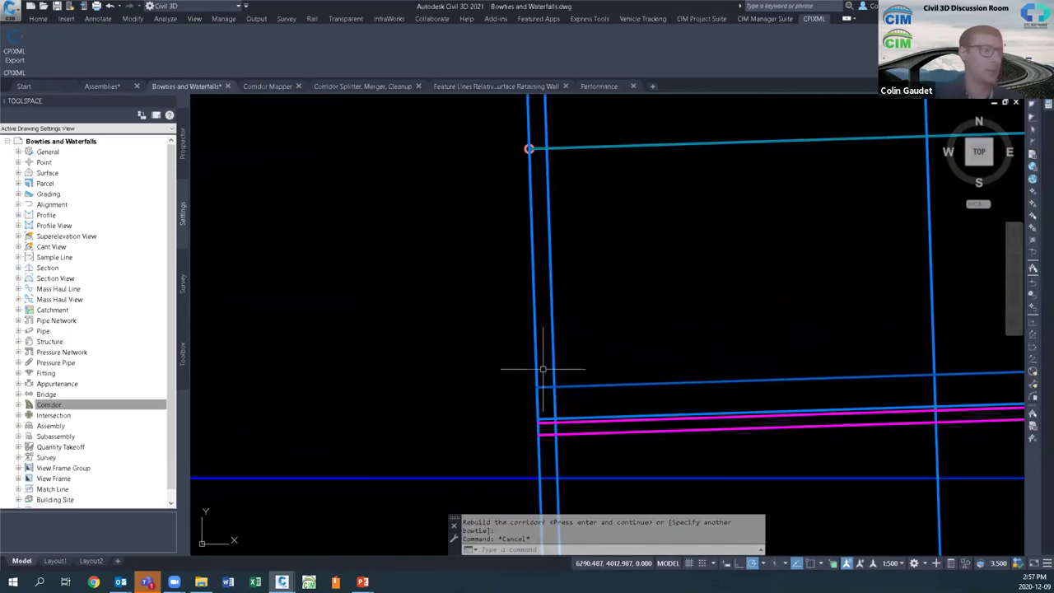
scroll(387, 356, down, 5)
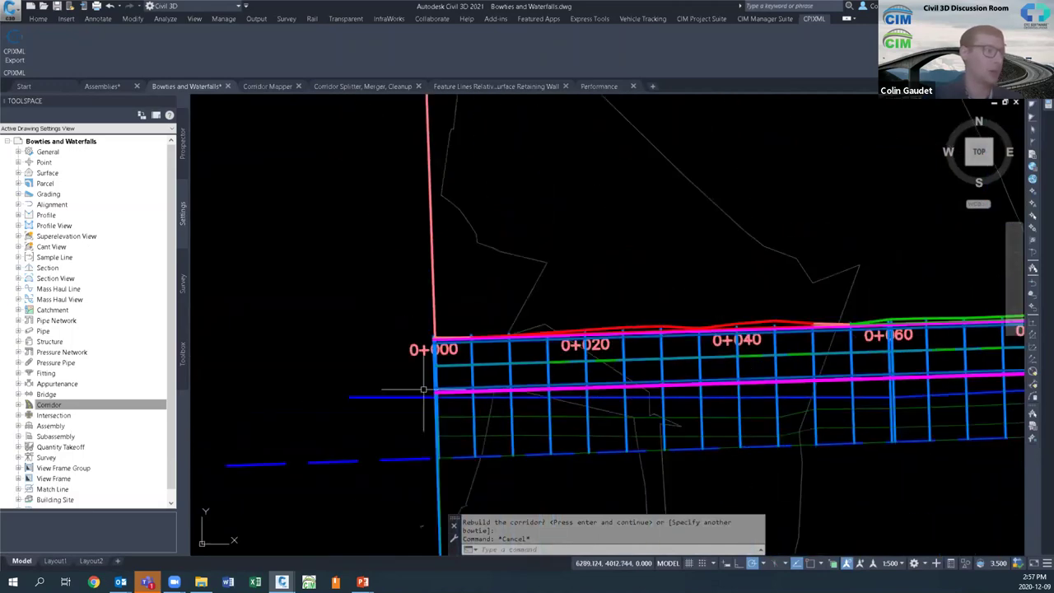
scroll(379, 350, down, 2)
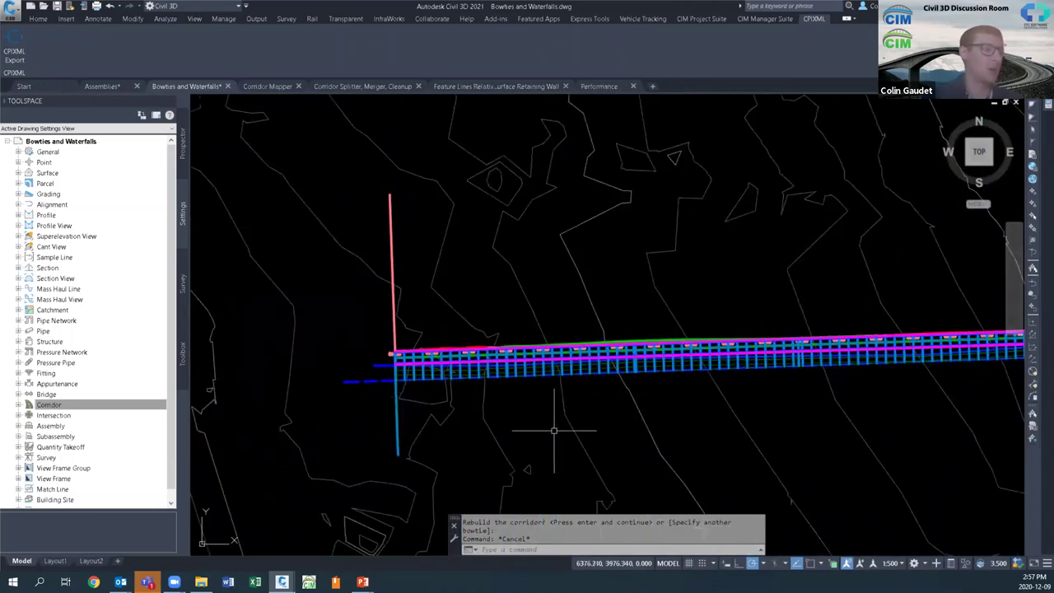
Step: Try shortening the sound wall corridor from its western end, and stretch that end back to the start of the alignment
middle_drag(553, 430, 459, 426)
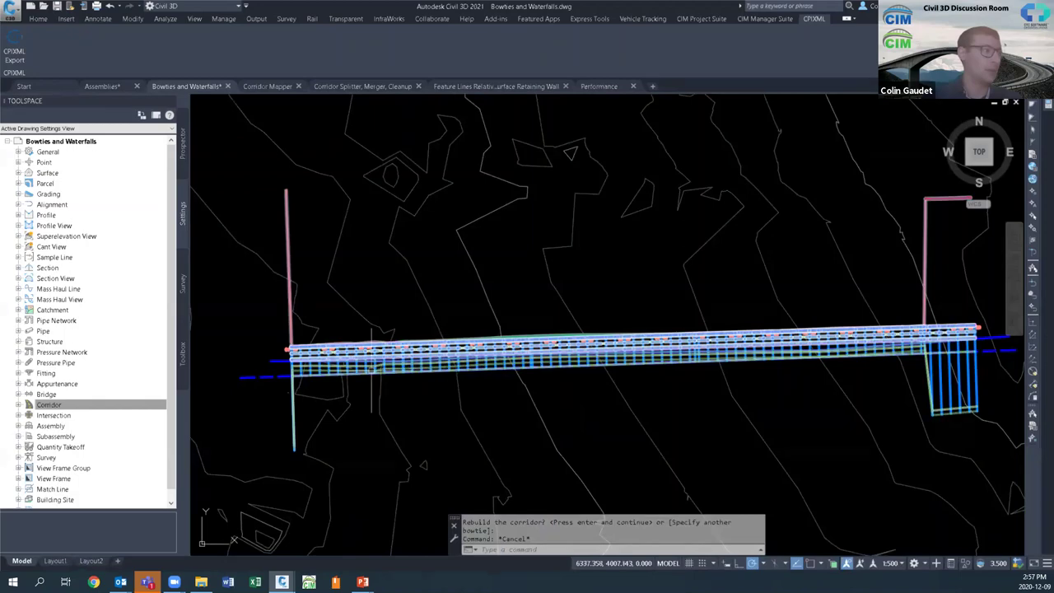
click(364, 349)
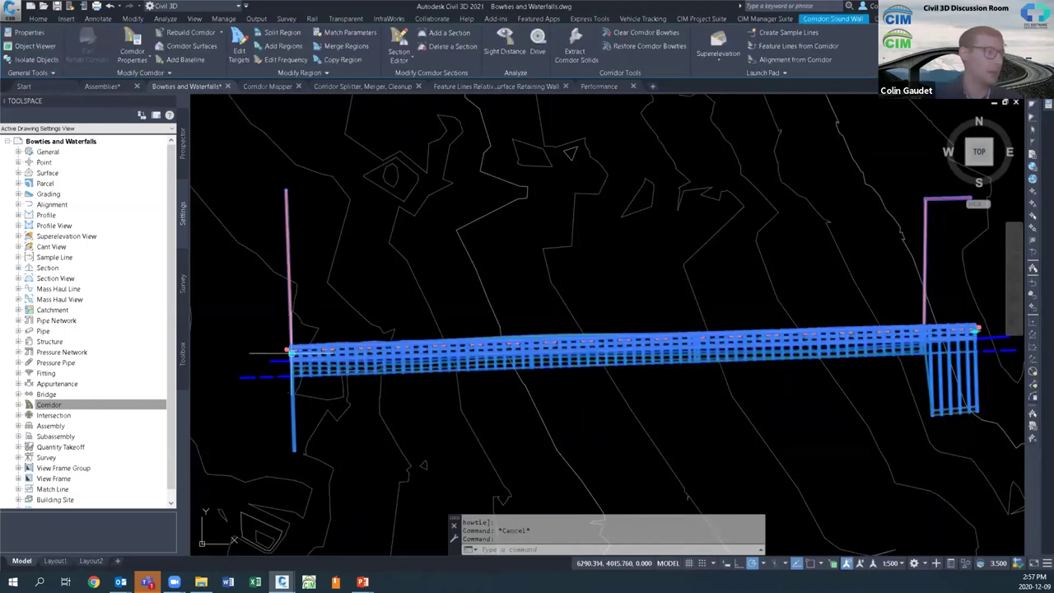
click(289, 351)
click(307, 352)
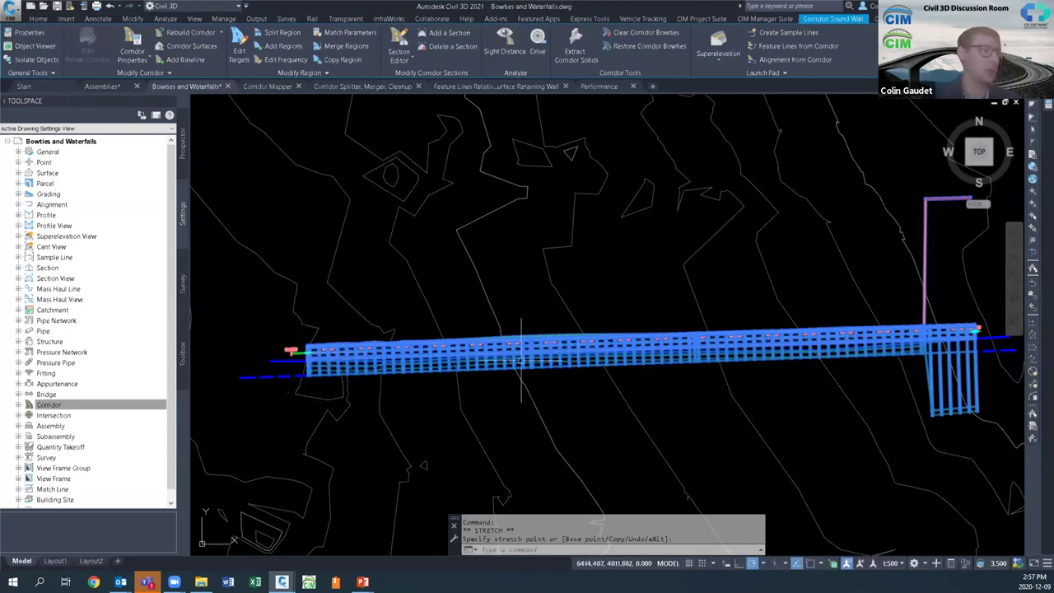
click(308, 351)
click(268, 352)
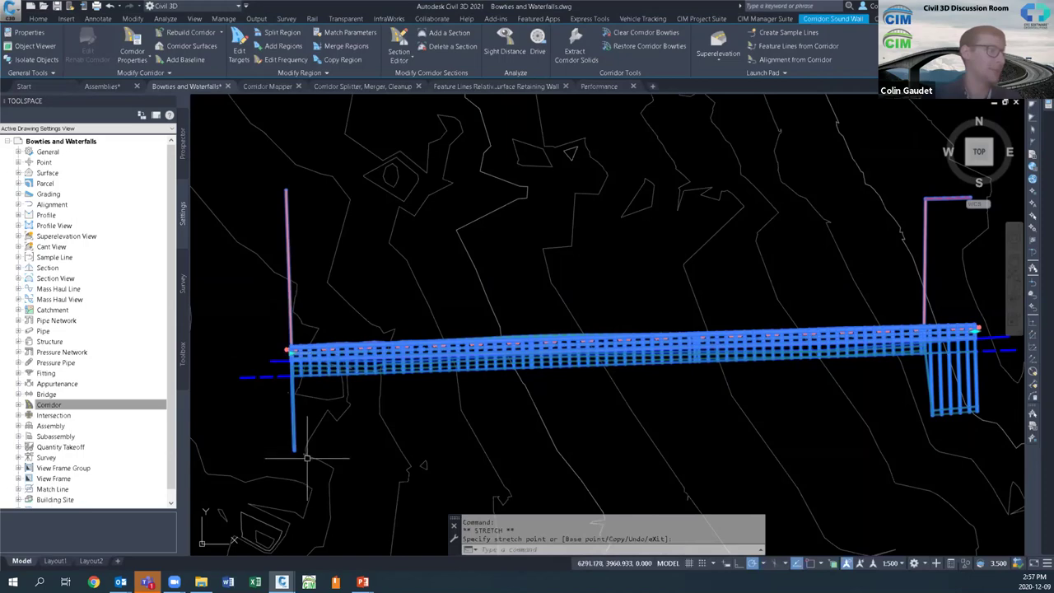
key(Escape)
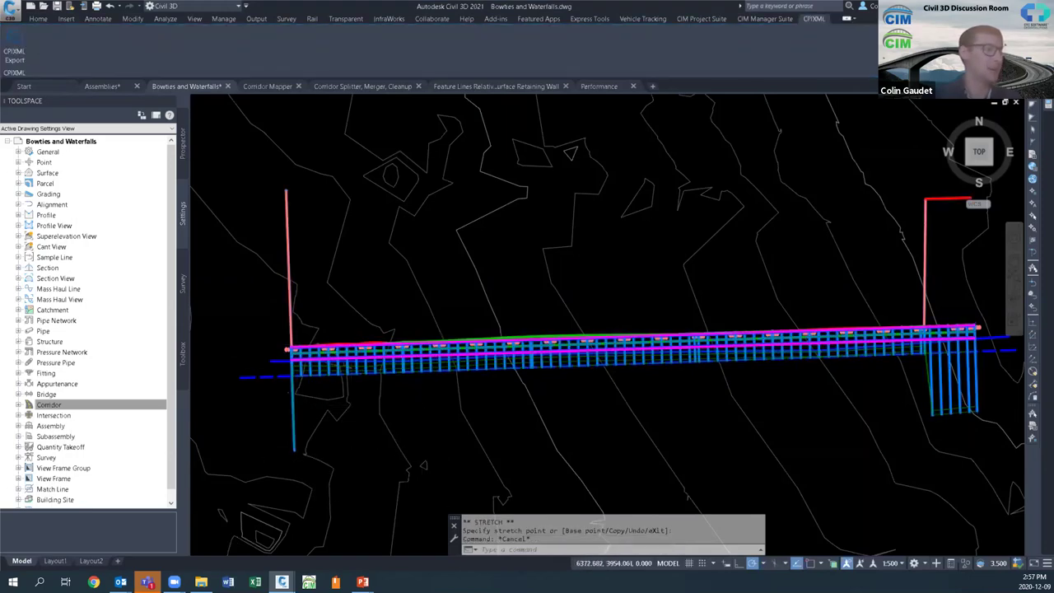
Step: Stretch the start of the design profile in the Road A profile view to the starting endpoint of the existing ground profile
scroll(446, 483, down, 3)
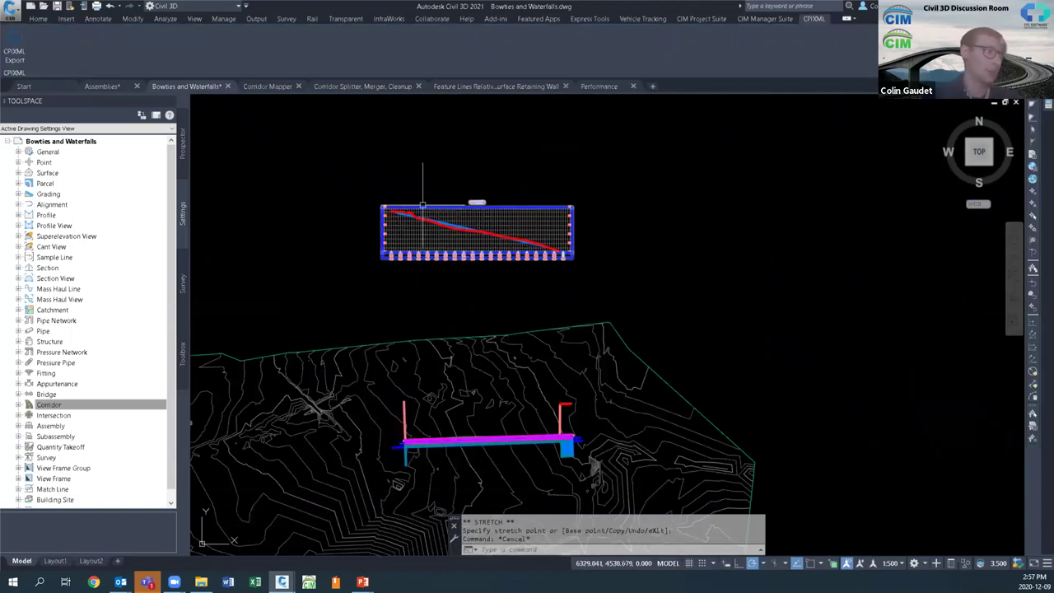
scroll(387, 209, up, 5)
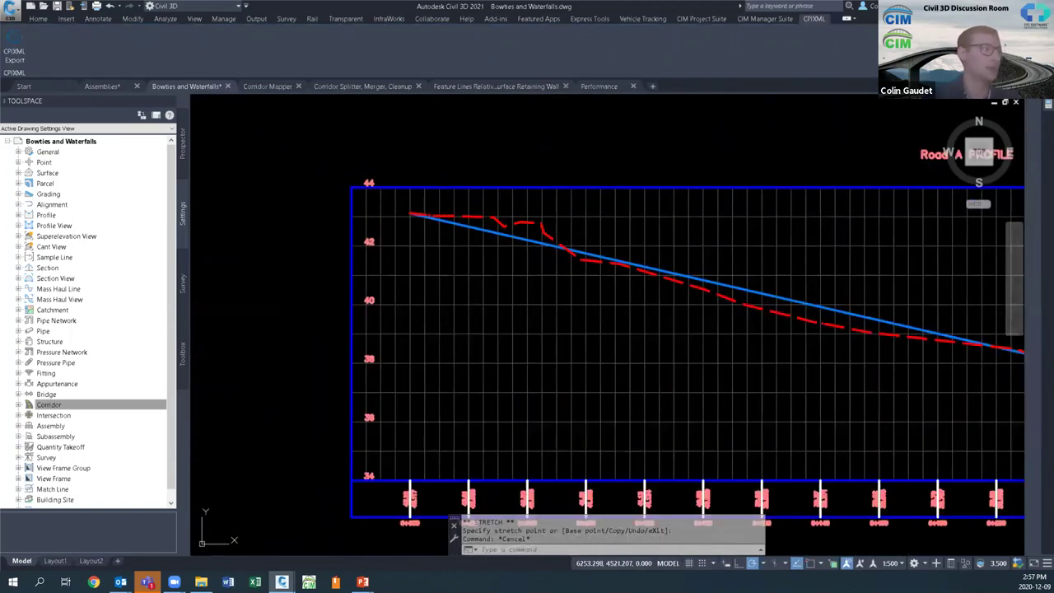
scroll(387, 210, up, 3)
scroll(428, 217, up, 3)
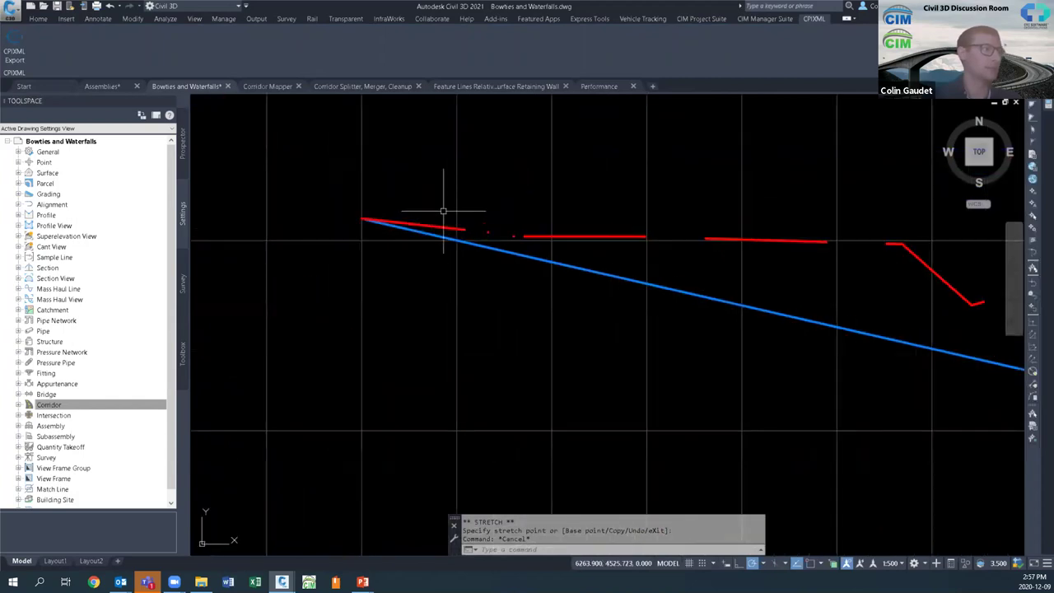
scroll(407, 200, up, 2)
scroll(377, 235, up, 2)
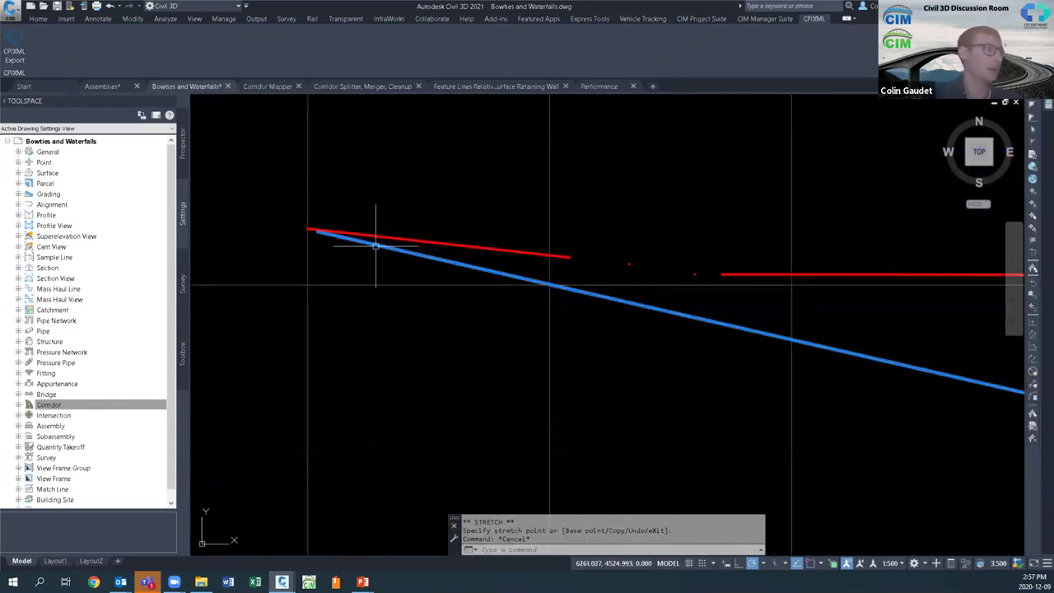
middle_drag(416, 265, 425, 259)
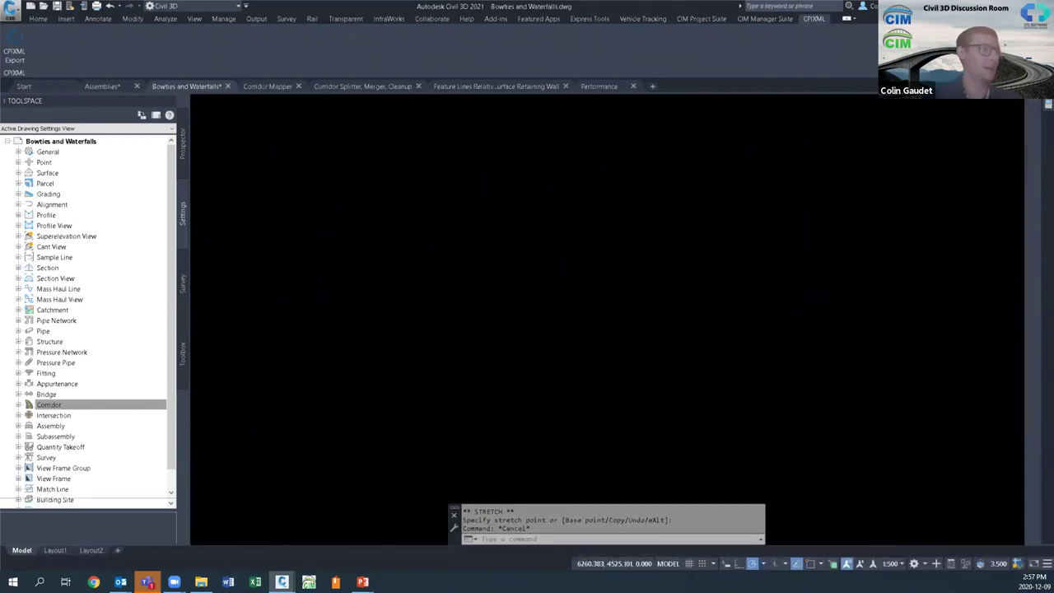
key(Escape)
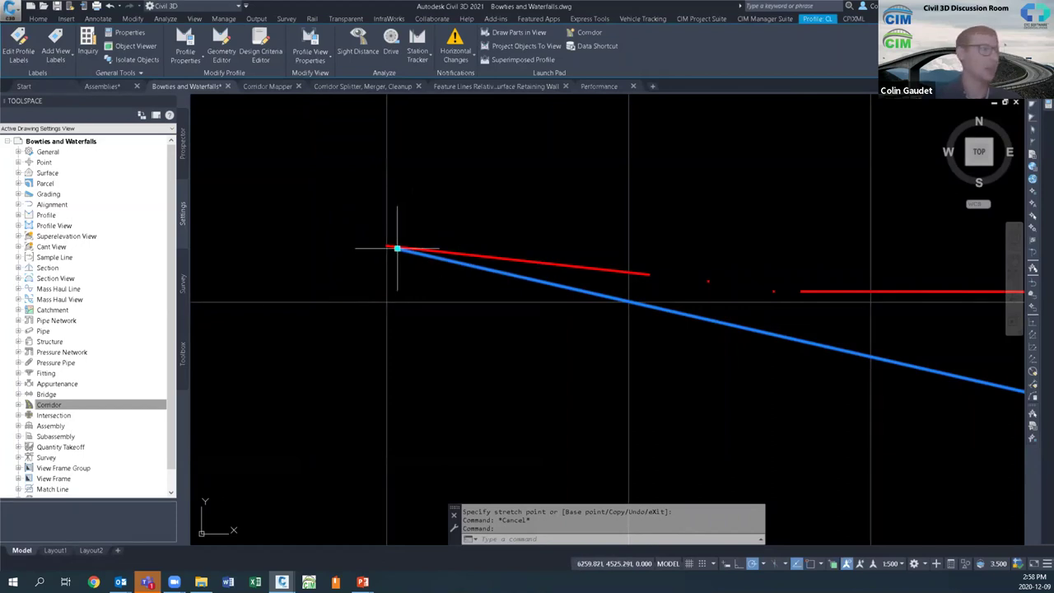
click(396, 248)
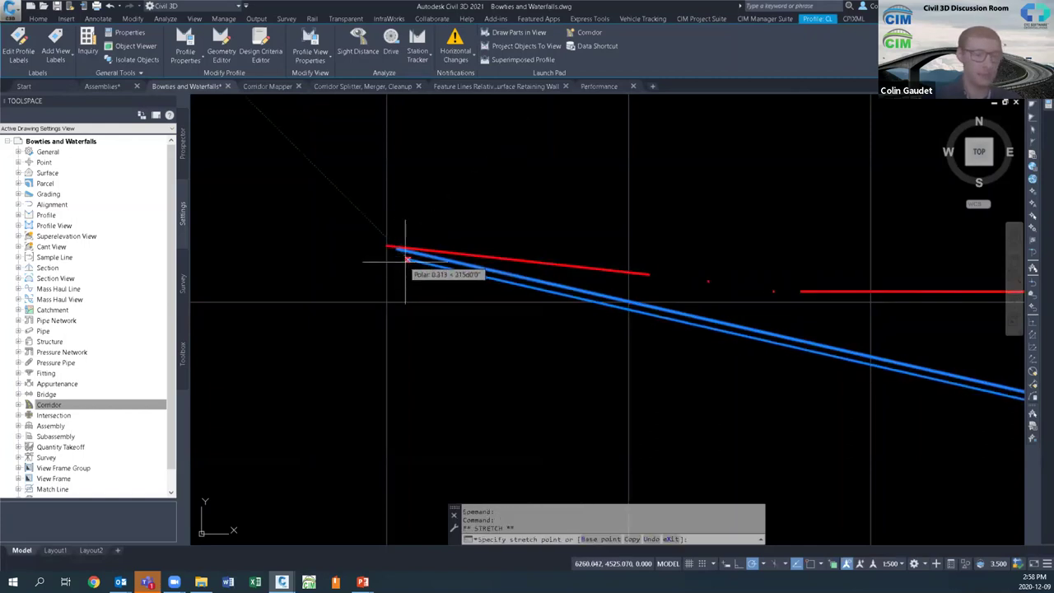
shift+right_click(406, 260)
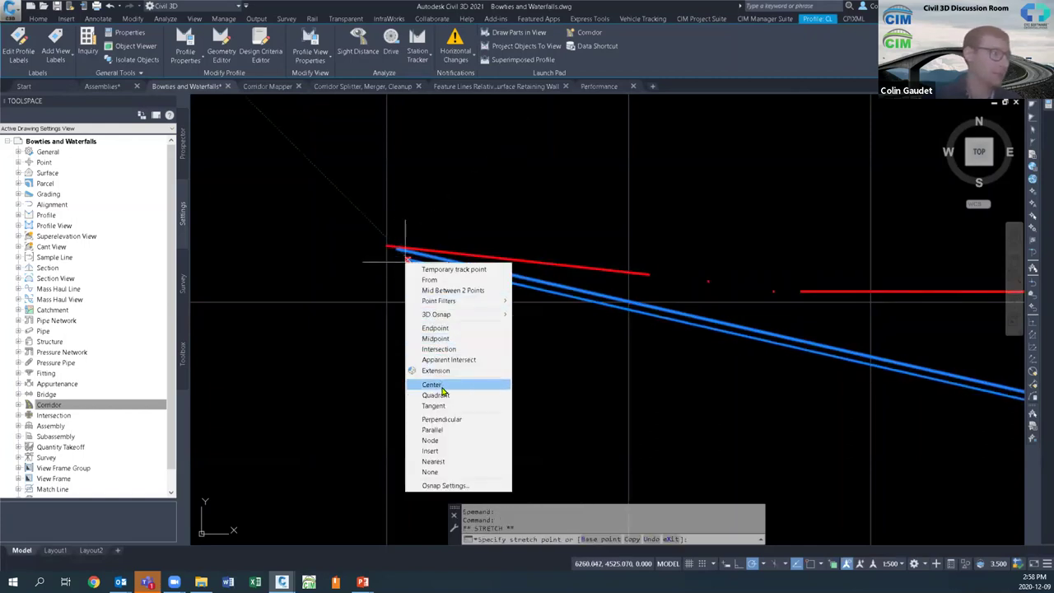
click(435, 328)
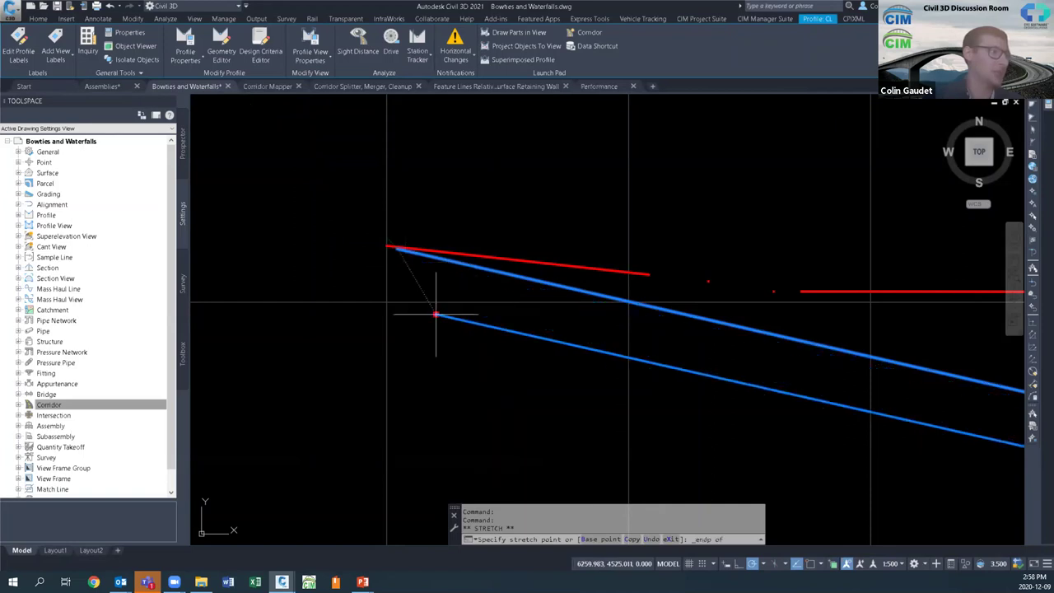
click(387, 246)
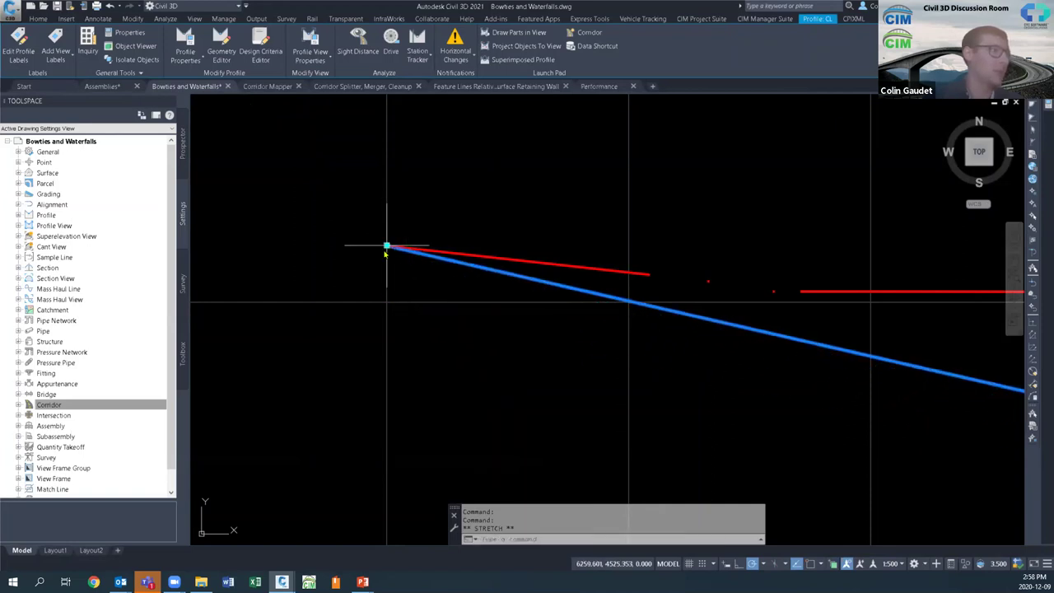
key(Escape)
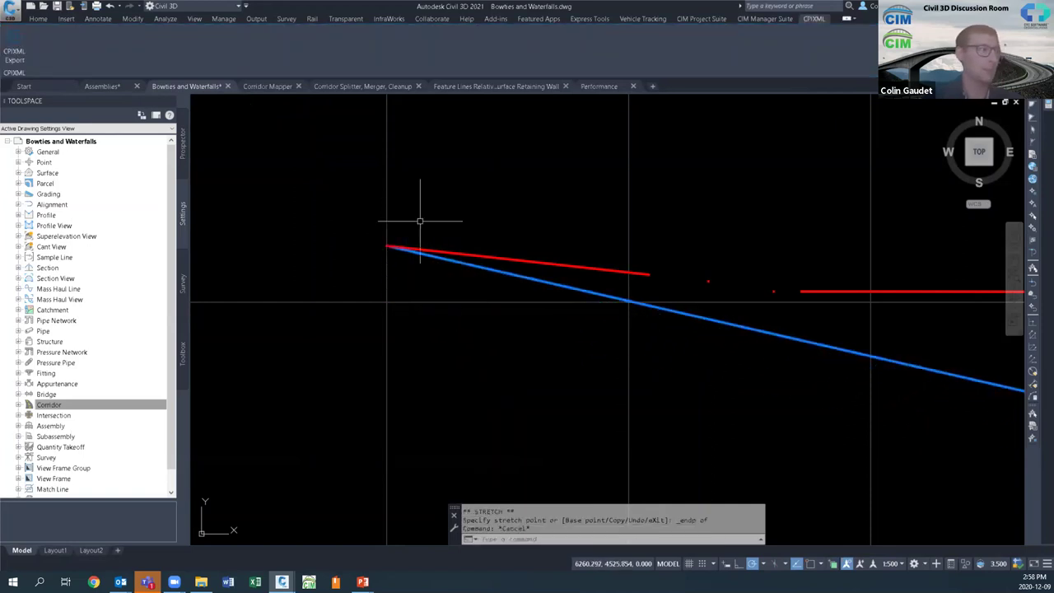
Step: Expand the drawing's Corridors collection in Prospector and select the out-of-date Sound Wall corridor
scroll(407, 202, down, 3)
scroll(397, 181, down, 5)
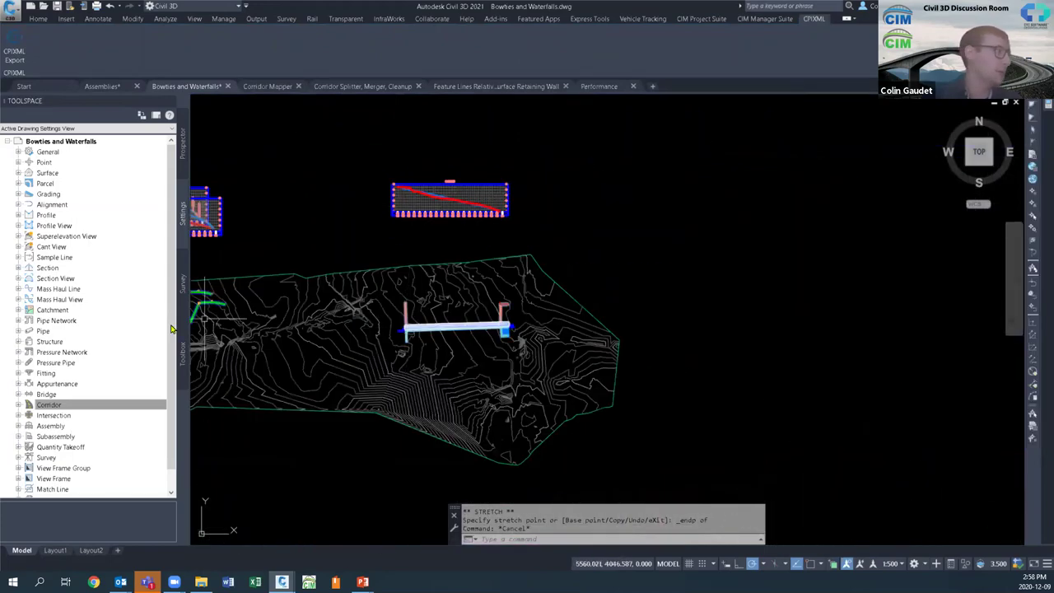
click(184, 154)
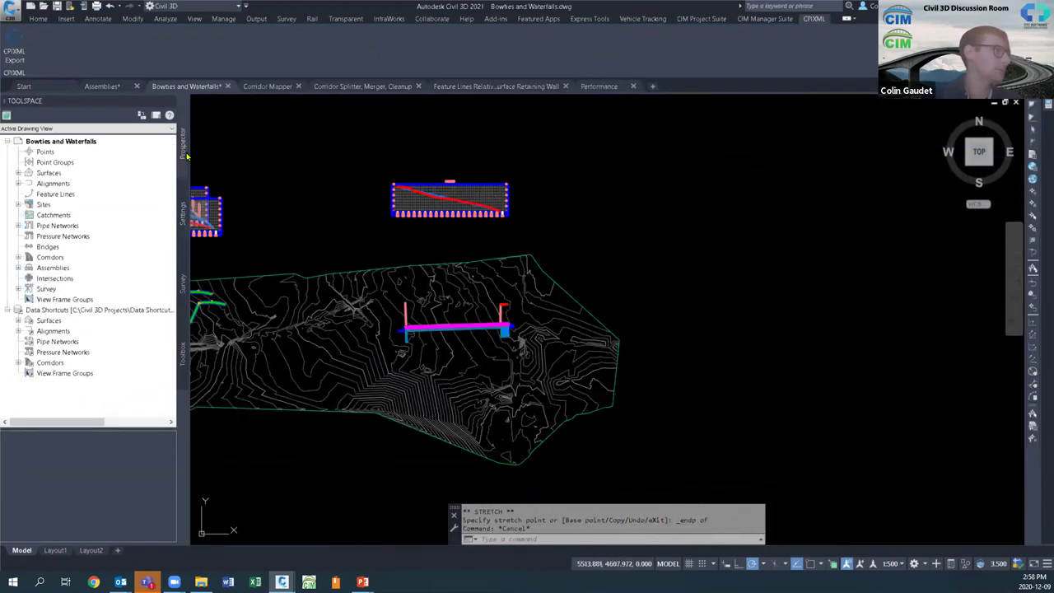
double_click(49, 258)
click(73, 279)
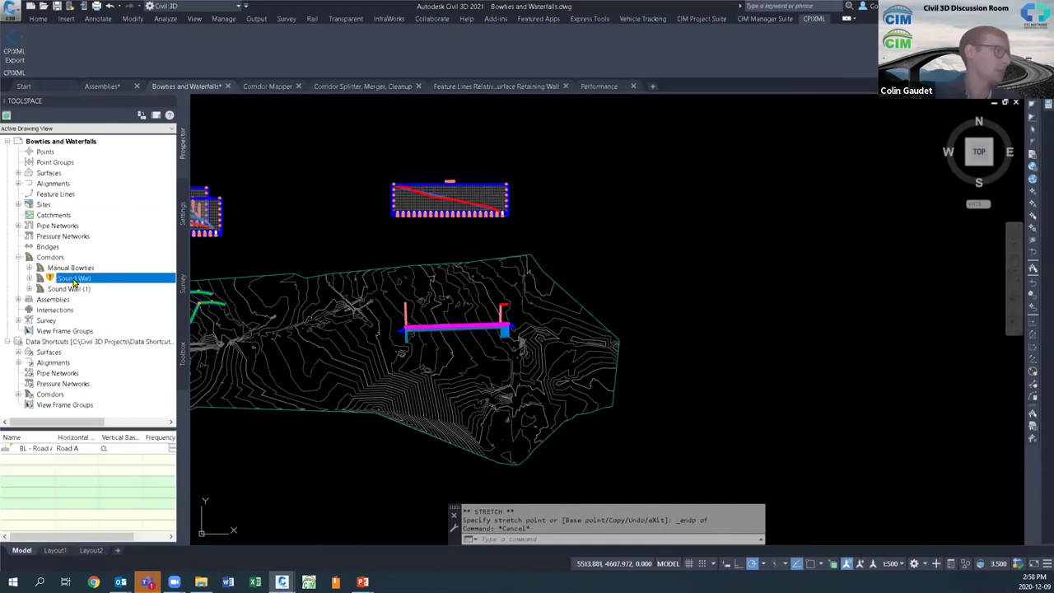
Step: Rebuild the out-of-date Sound Wall corridor
right_click(72, 279)
click(99, 303)
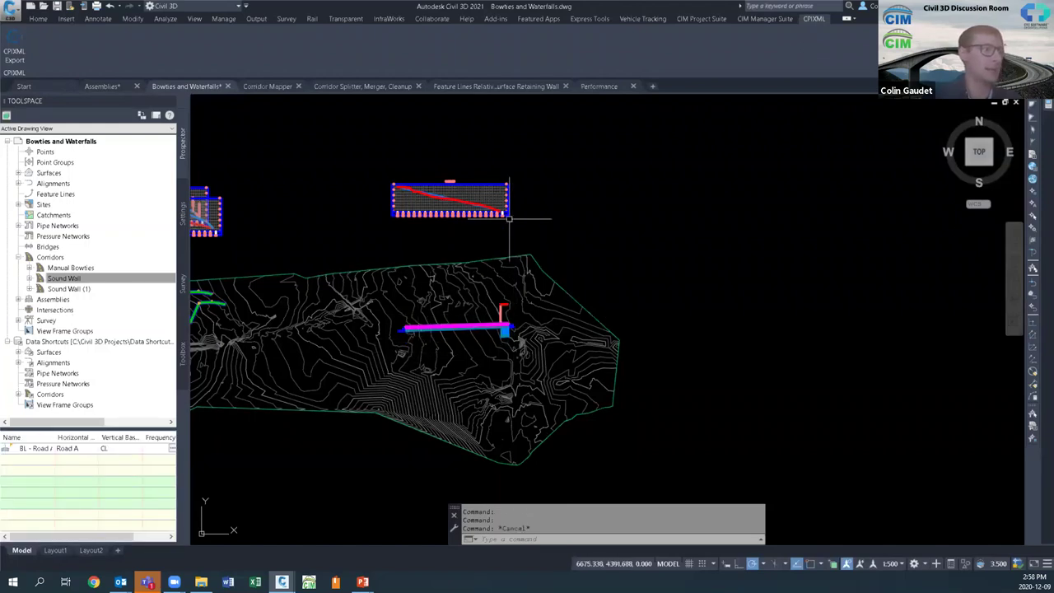
Step: Stretch the end of the CL design profile to the endpoint of the dashed red ground profile in the profile view
scroll(500, 209, up, 6)
scroll(471, 230, up, 5)
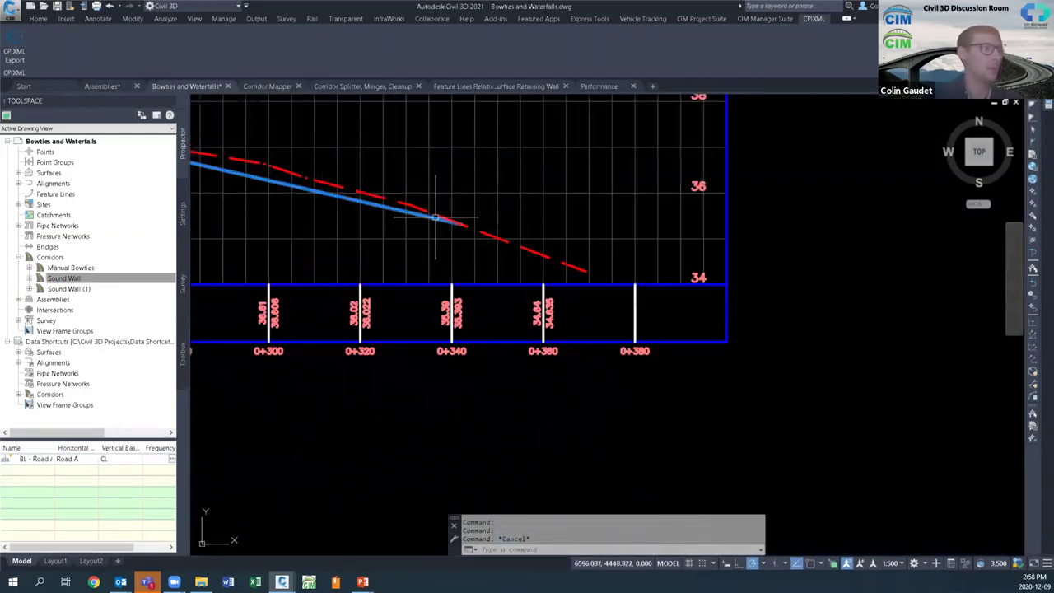
click(434, 218)
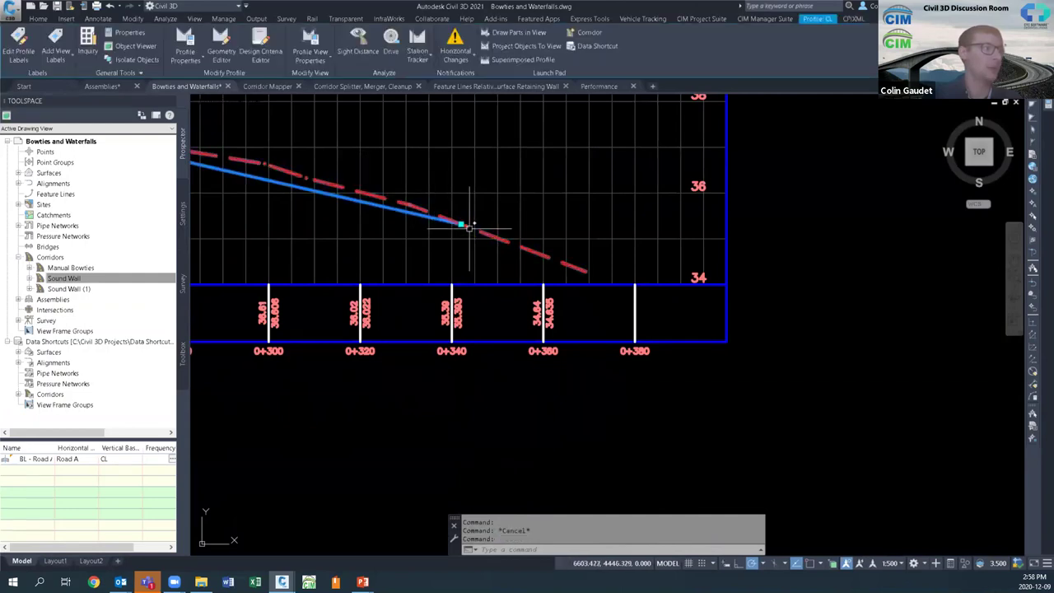
click(462, 224)
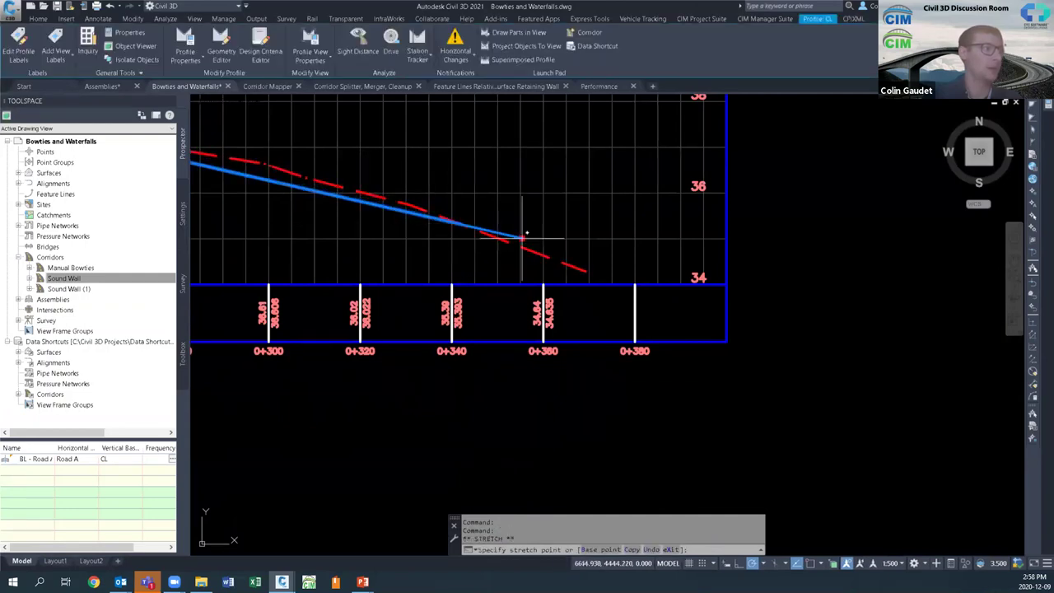
shift+right_click(584, 278)
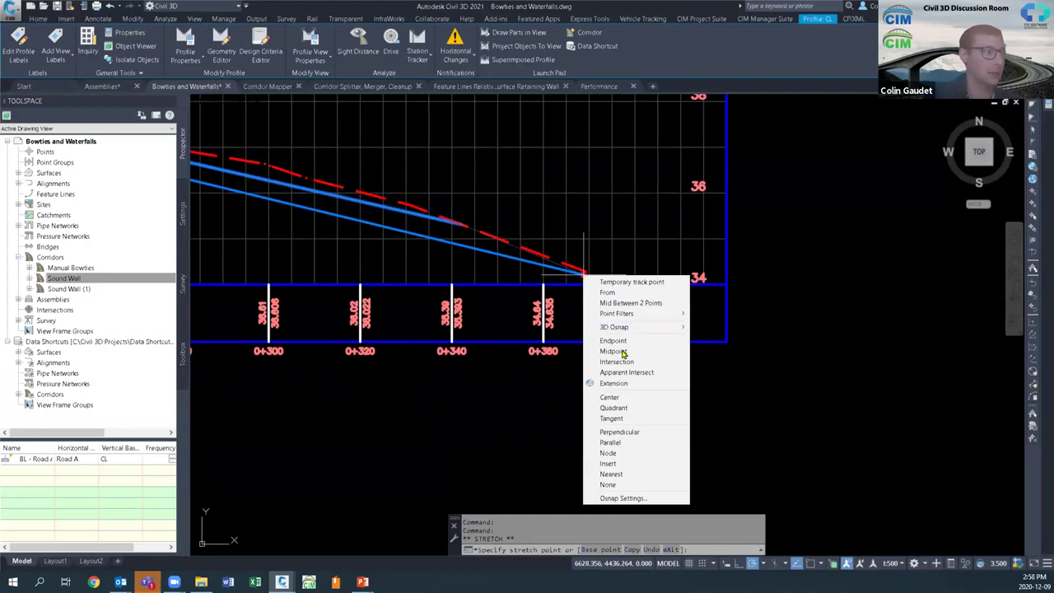
click(622, 339)
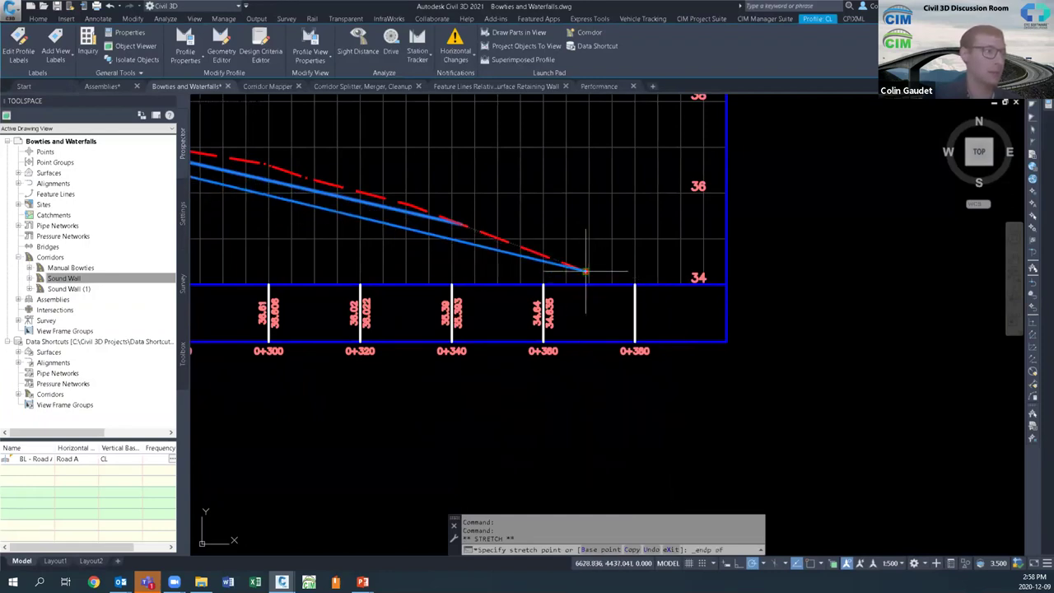
click(586, 270)
key(Escape)
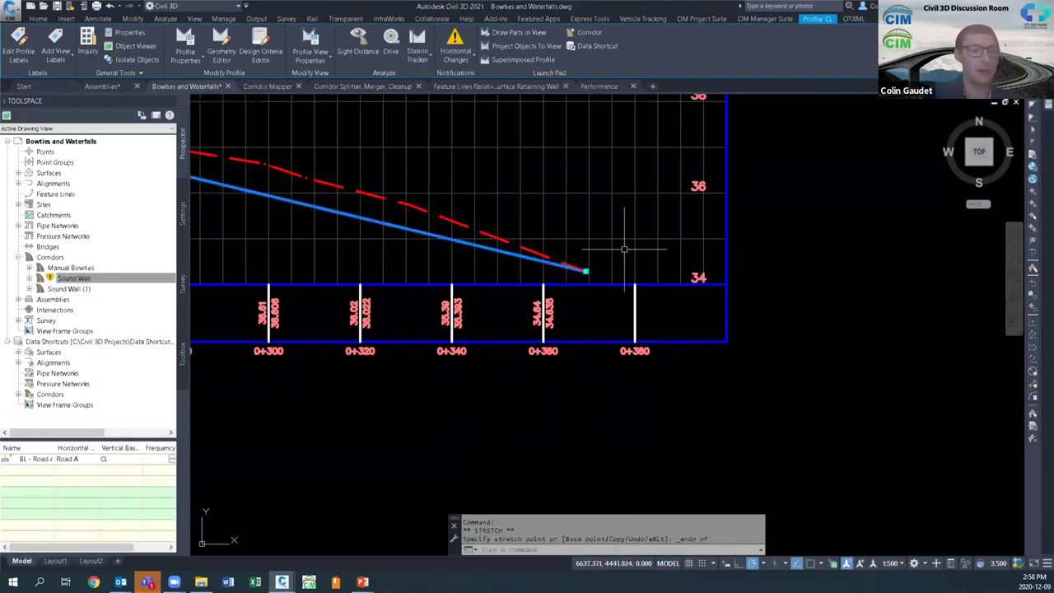
Step: Rebuild the Sound Wall corridor with the extended CL profile
middle_click(609, 228)
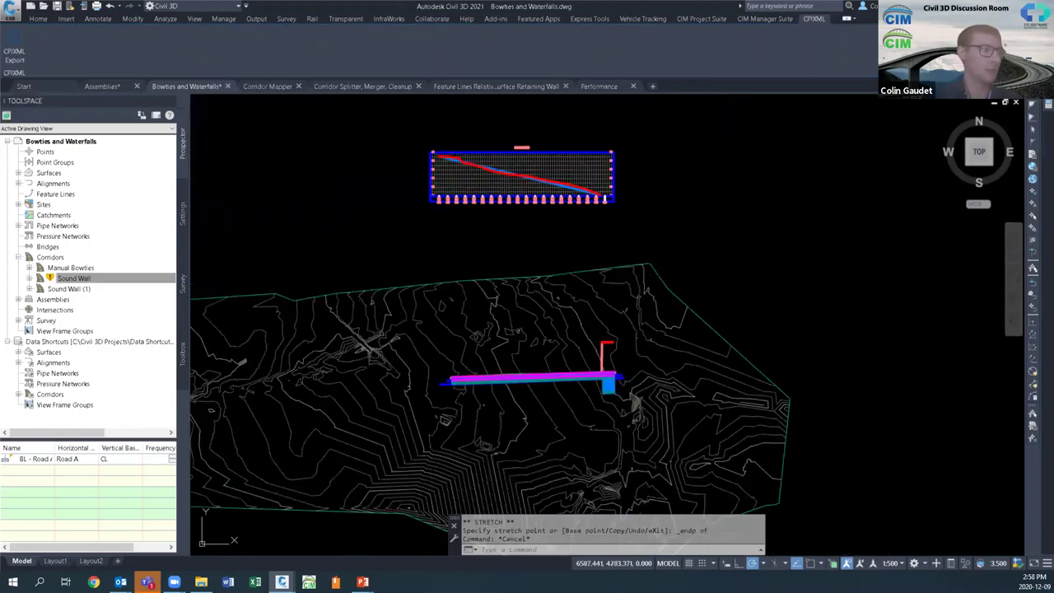
click(136, 276)
right_click(90, 280)
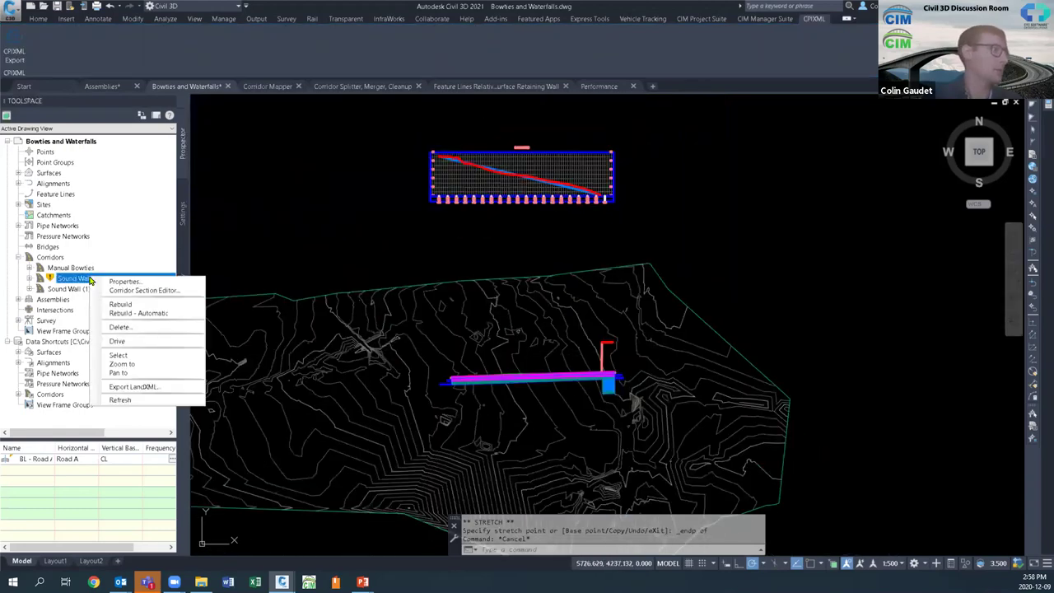
click(120, 305)
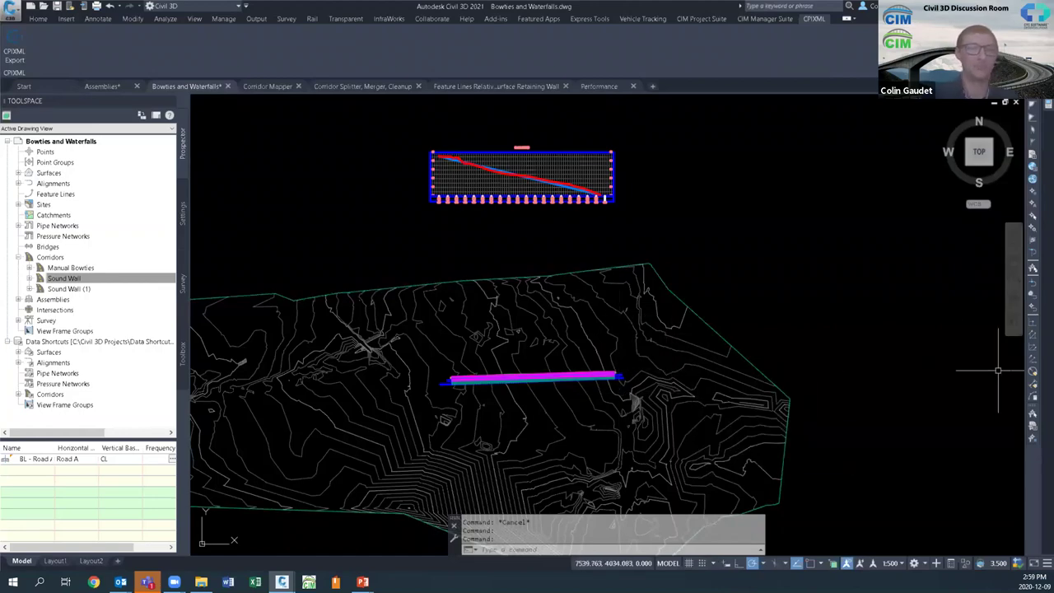
Step: Switch to the PowerPoint presentation and advance to the Surfaces slide
key(alt+Tab)
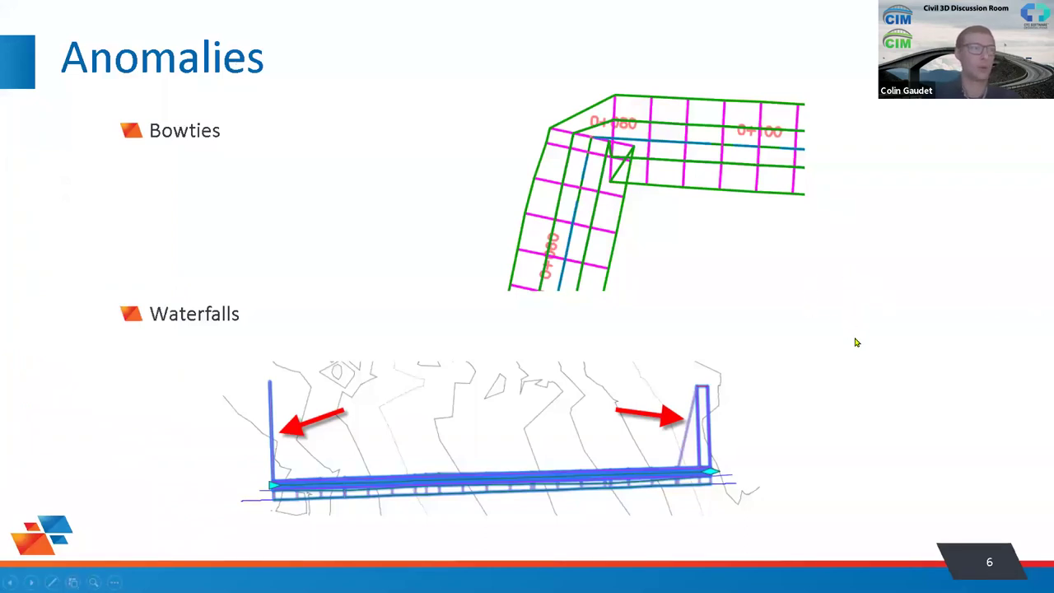
key(Right)
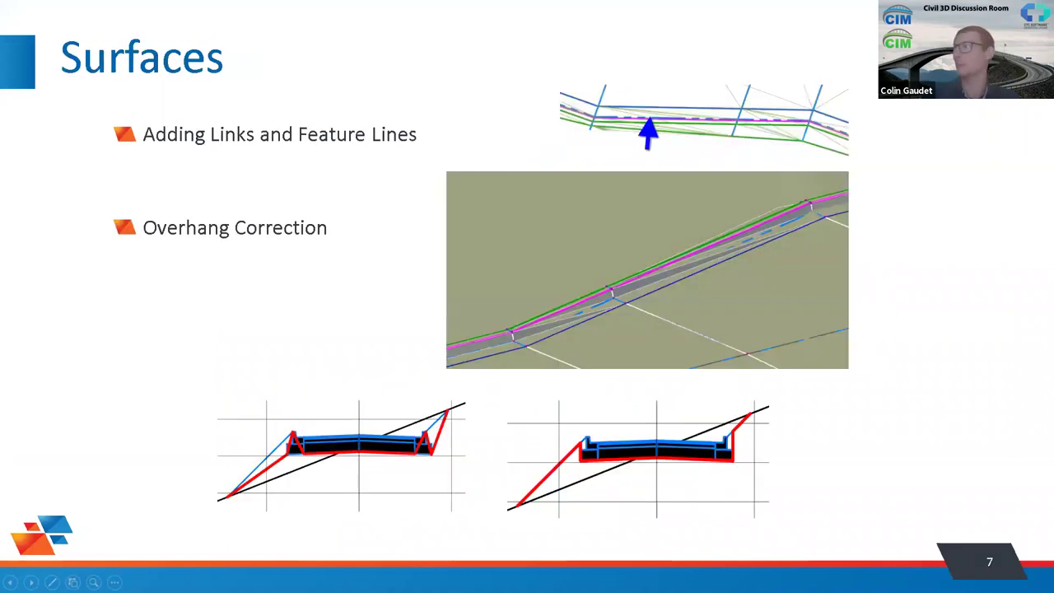
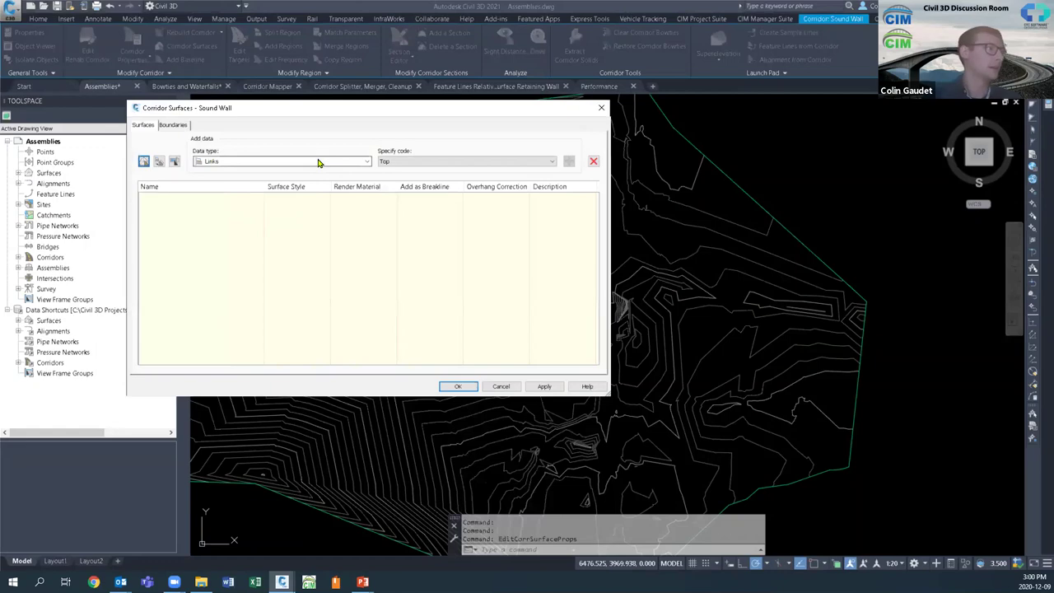
Step: Create a corridor surface for the Sound Wall corridor and add the Datum links to it
click(144, 161)
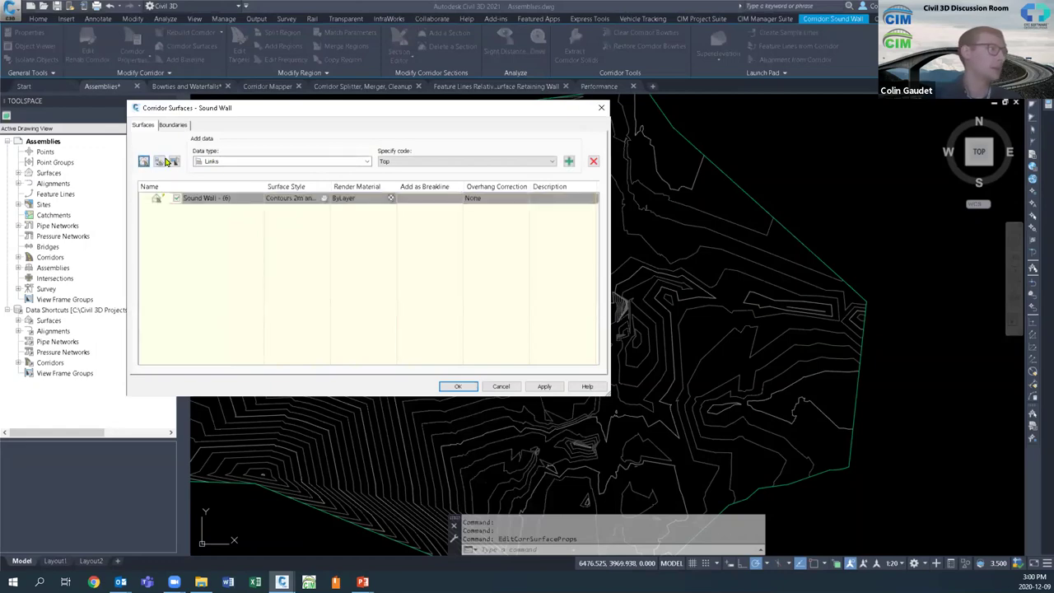
click(250, 161)
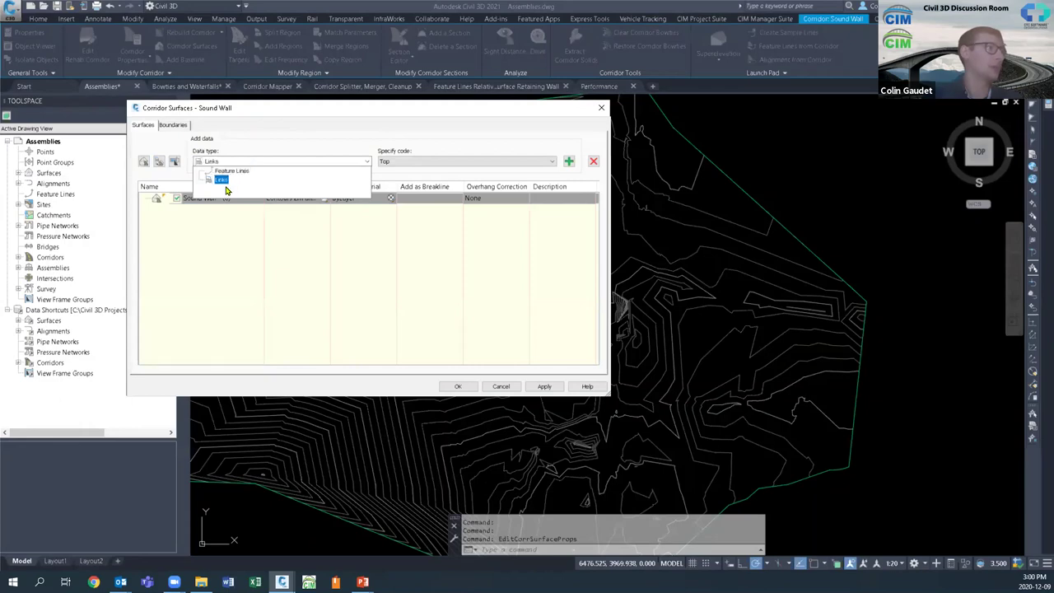
click(224, 180)
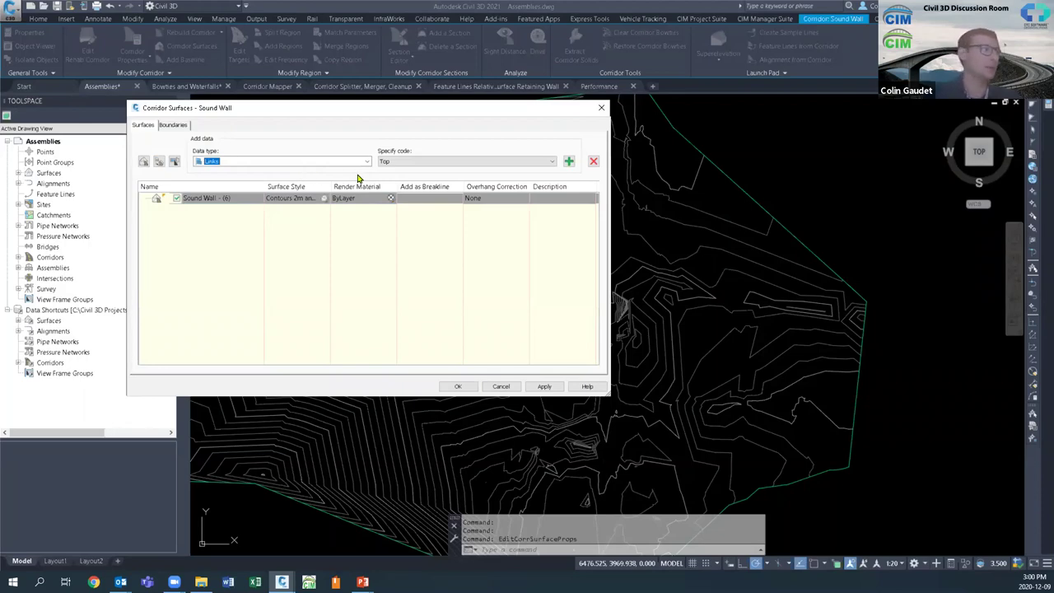
click(311, 163)
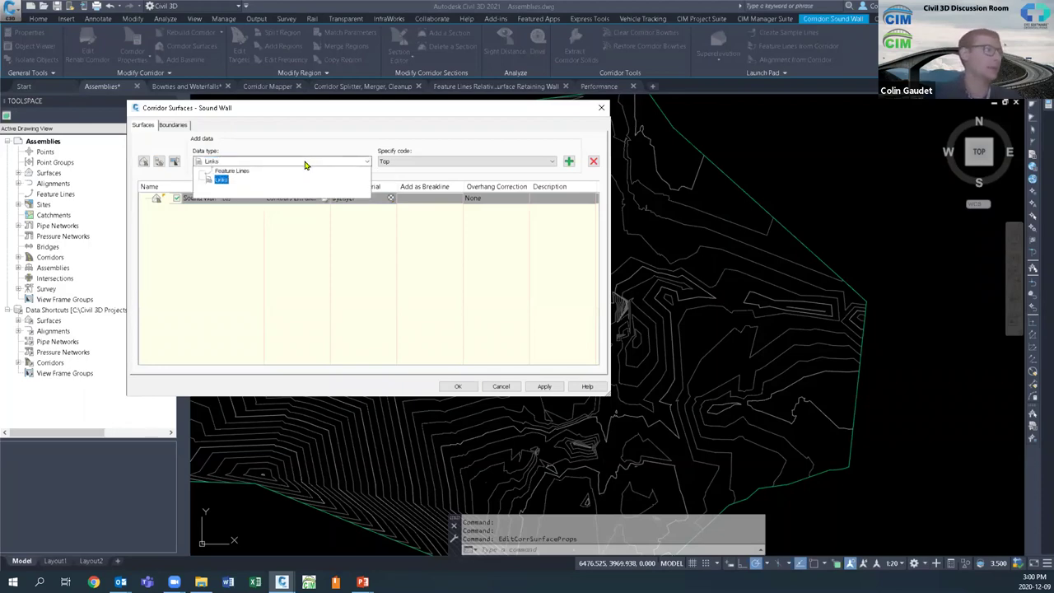
click(220, 179)
click(430, 161)
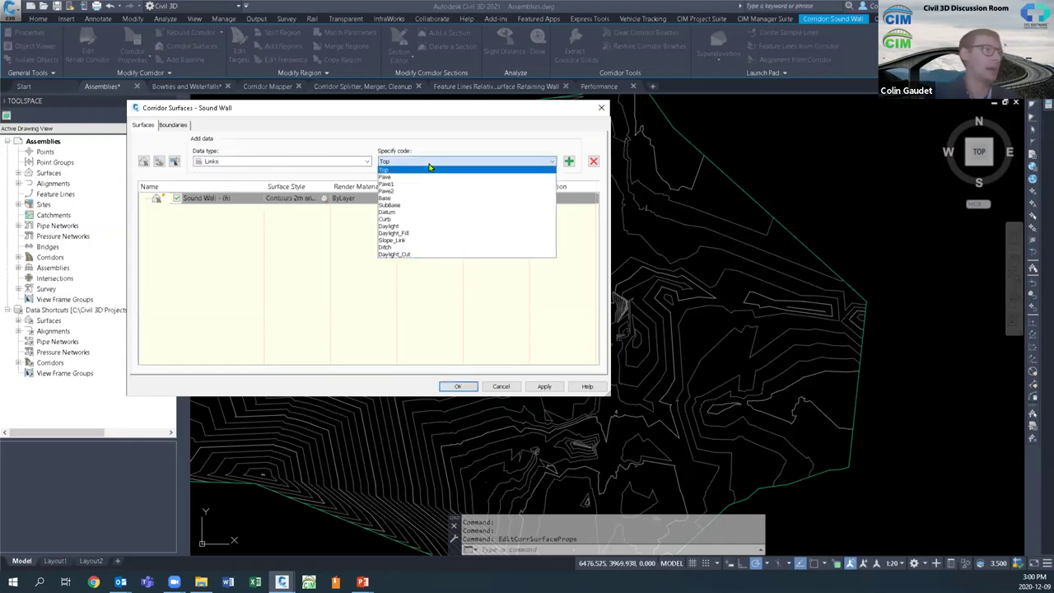
click(398, 213)
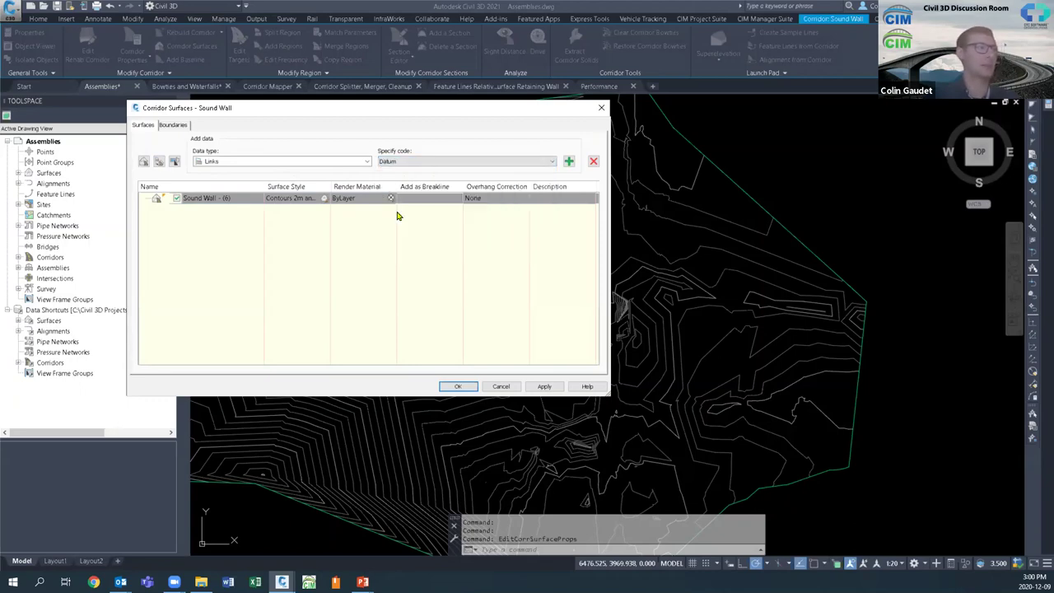
click(569, 162)
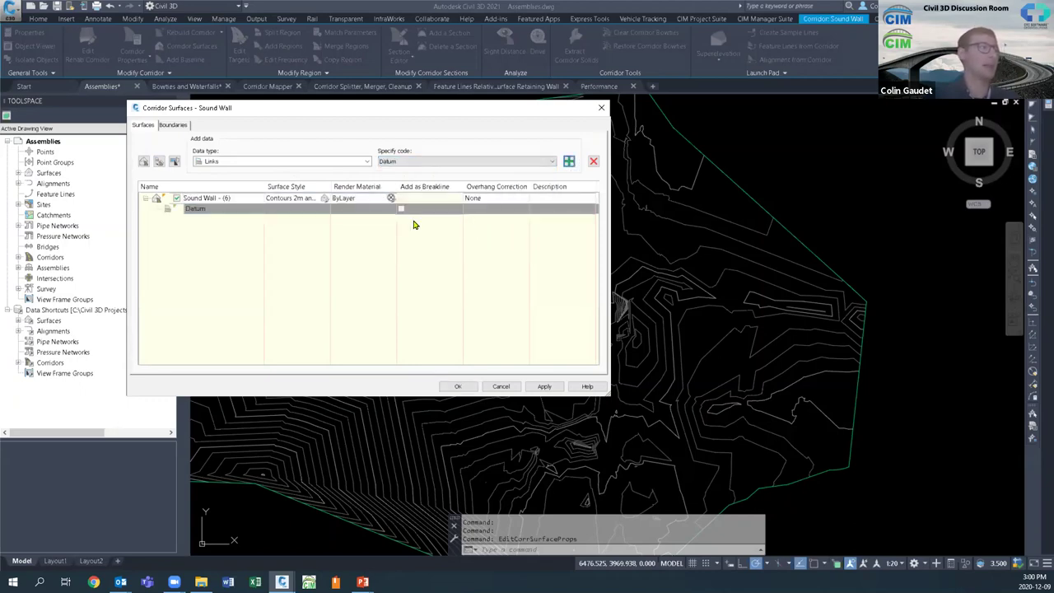
Step: Switch the surface data type to Feature Lines and review the available feature line codes
click(367, 165)
click(247, 175)
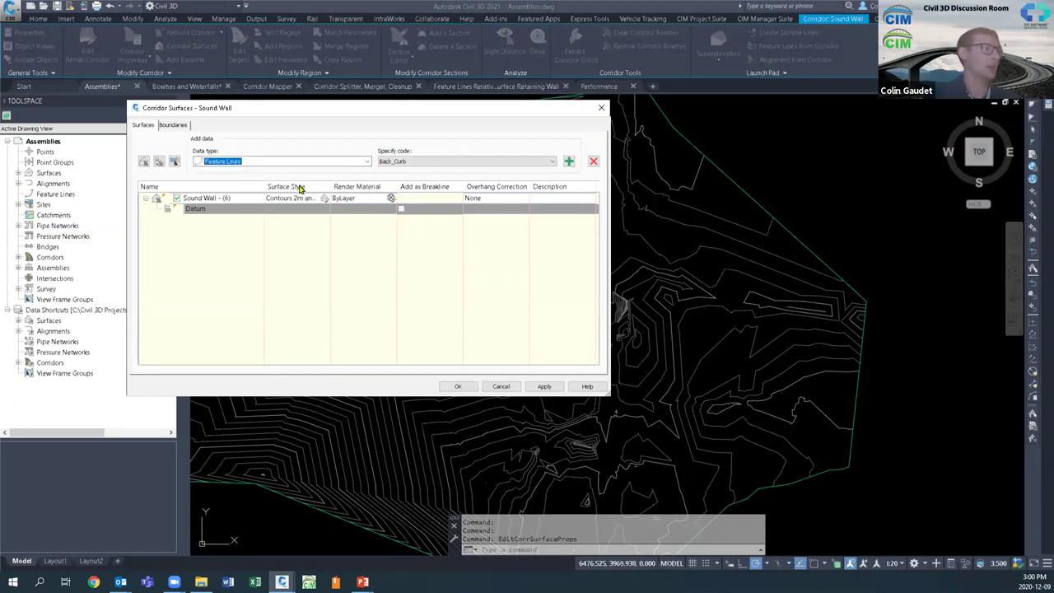
click(442, 163)
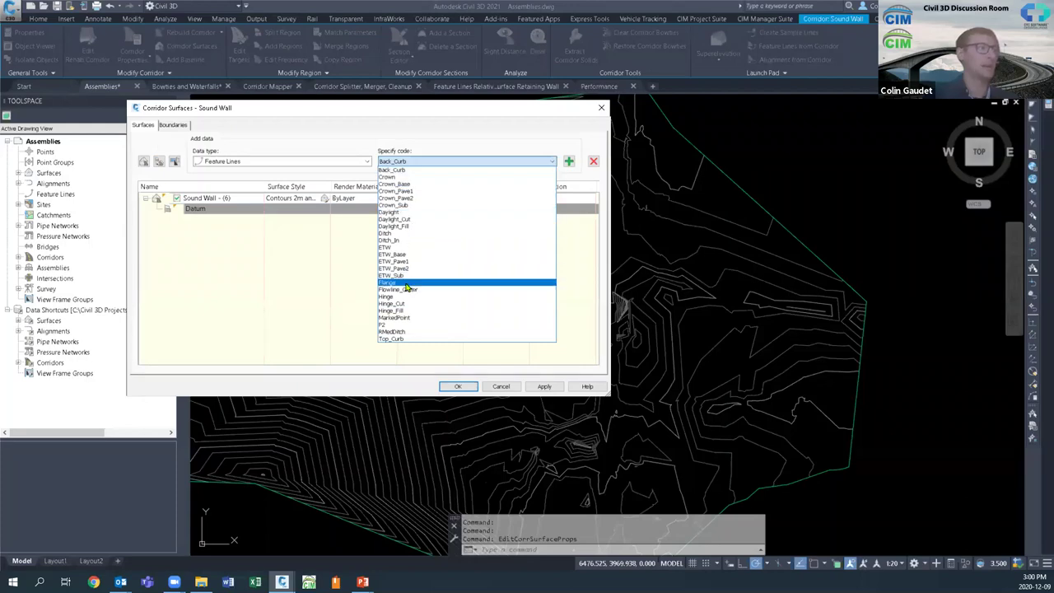
click(322, 283)
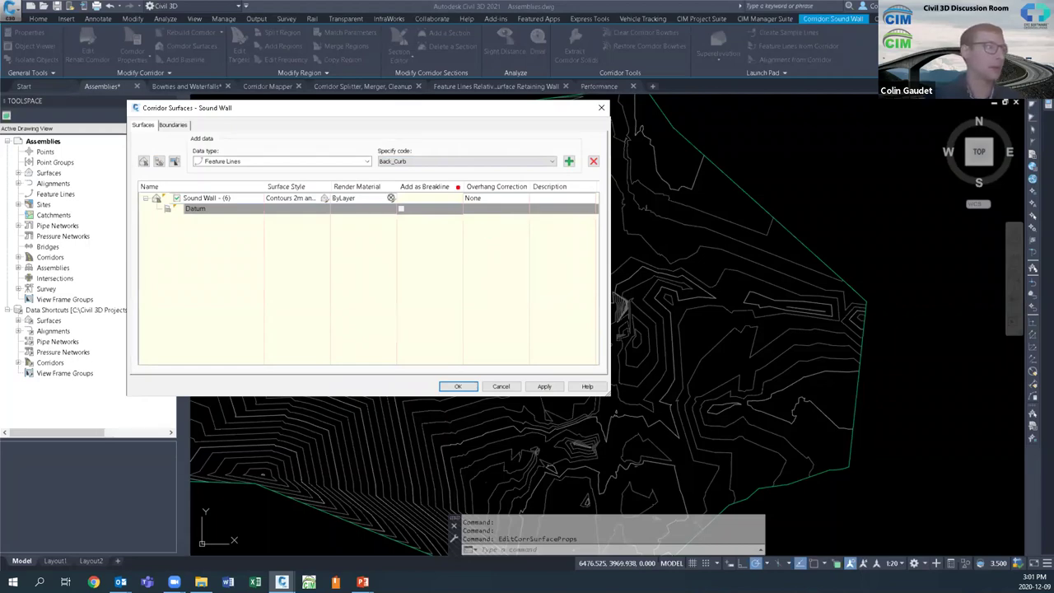
drag(458, 175, 539, 236)
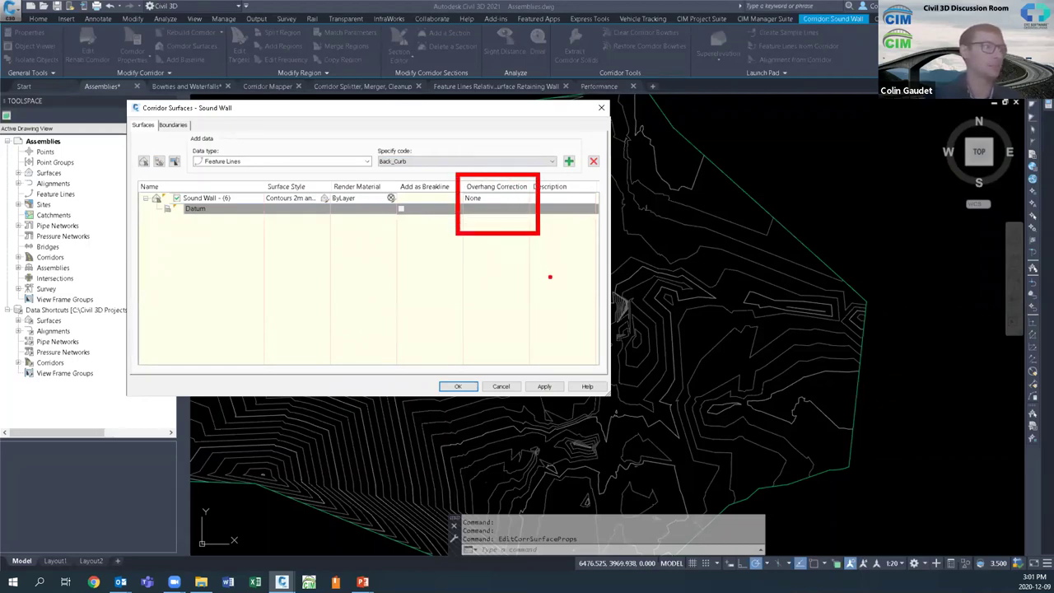
key(Escape)
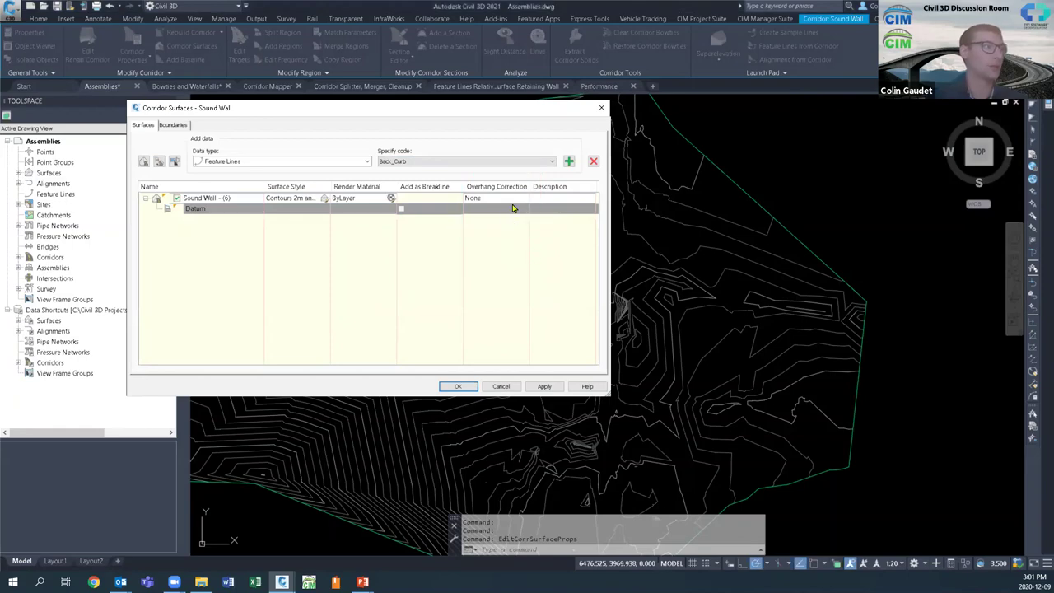
Step: Set the new surface's overhang correction to Bottom Links and rebuild the corridor to apply the surface definition
click(517, 200)
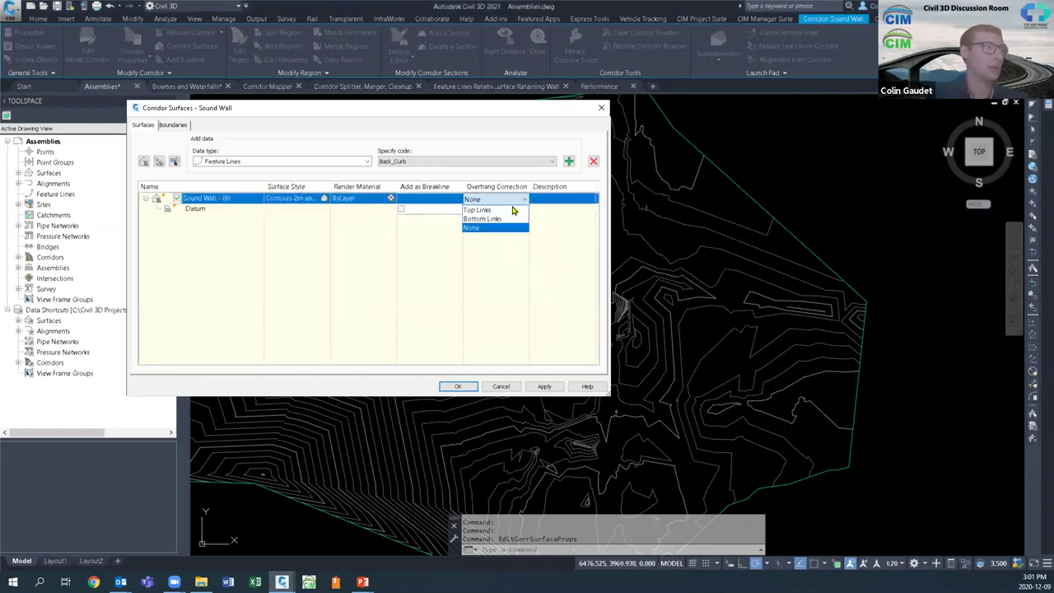
click(498, 219)
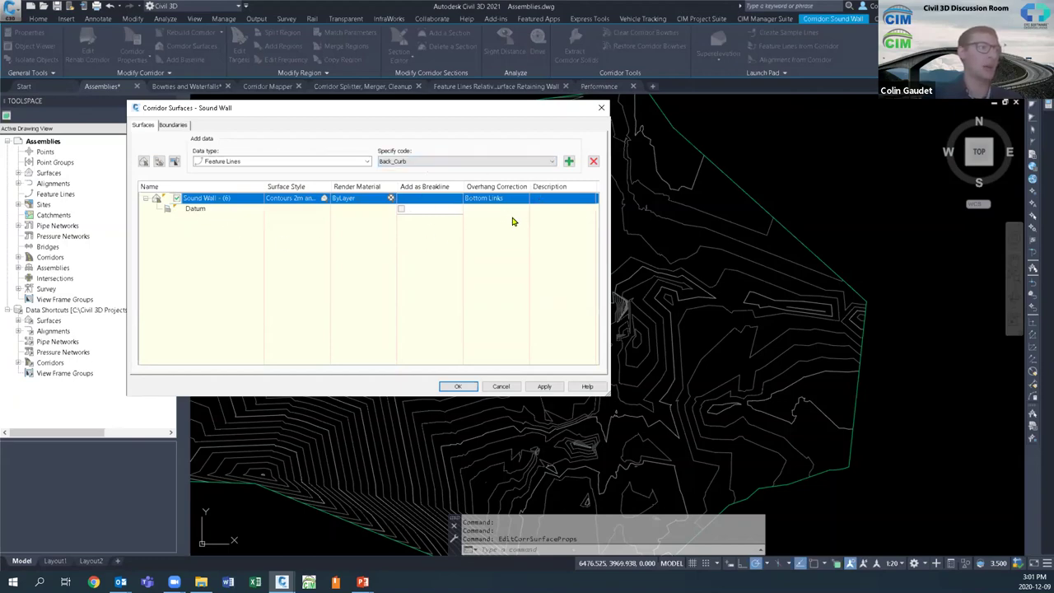
click(459, 387)
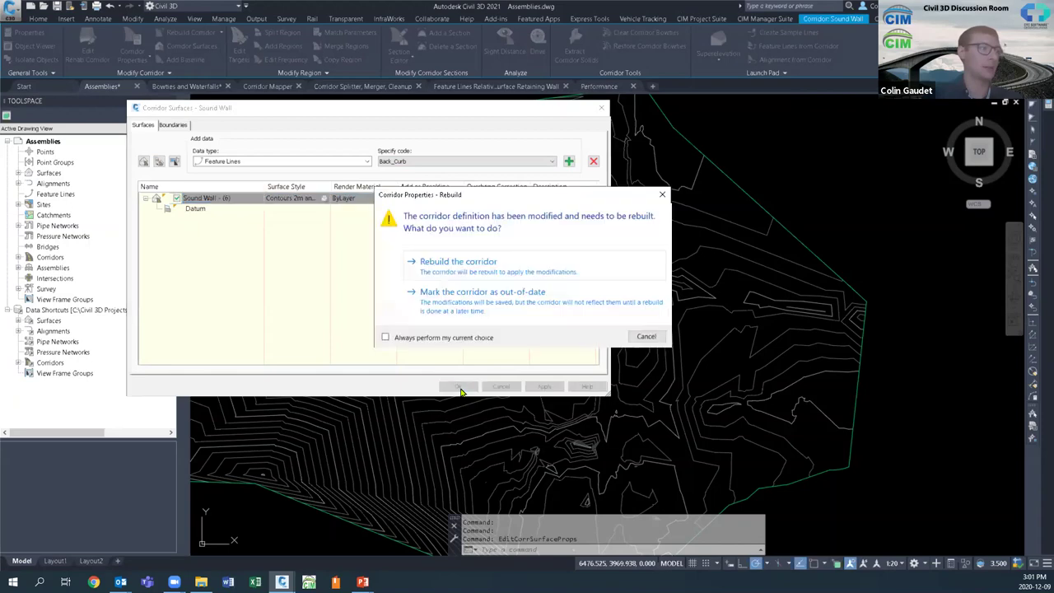
click(496, 271)
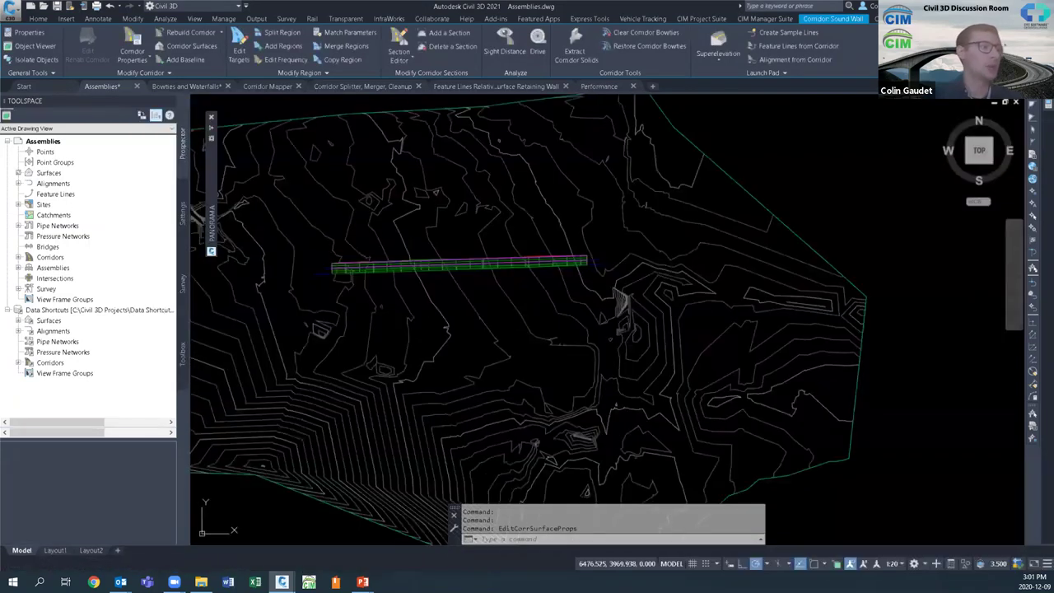
key(Escape)
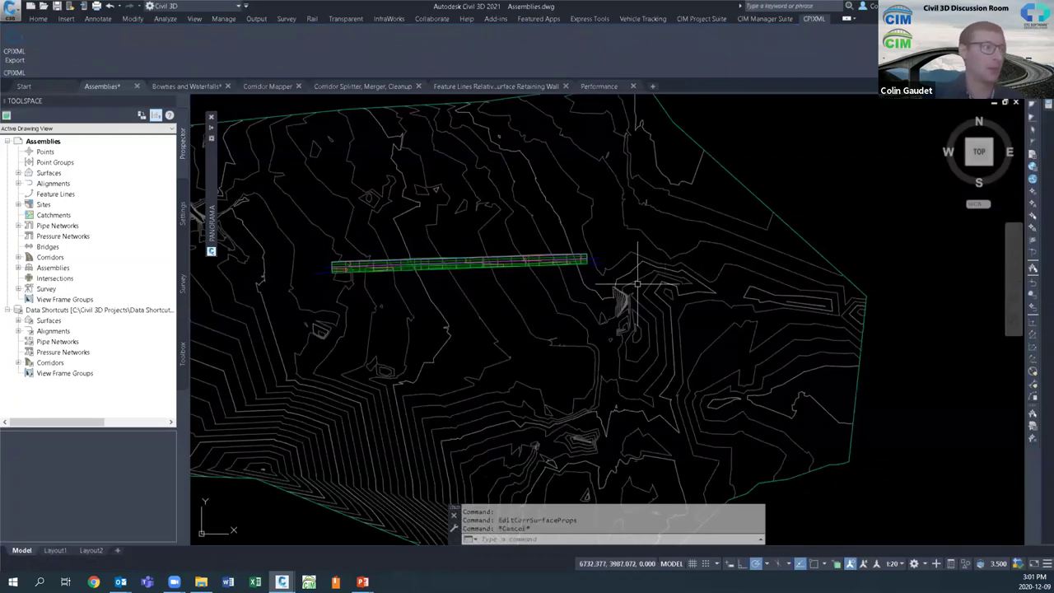
Step: Examine the road assembly's datum links, curb and daylight slopes to see where overhang correction applies
scroll(636, 284, down, 4)
scroll(591, 176, up, 2)
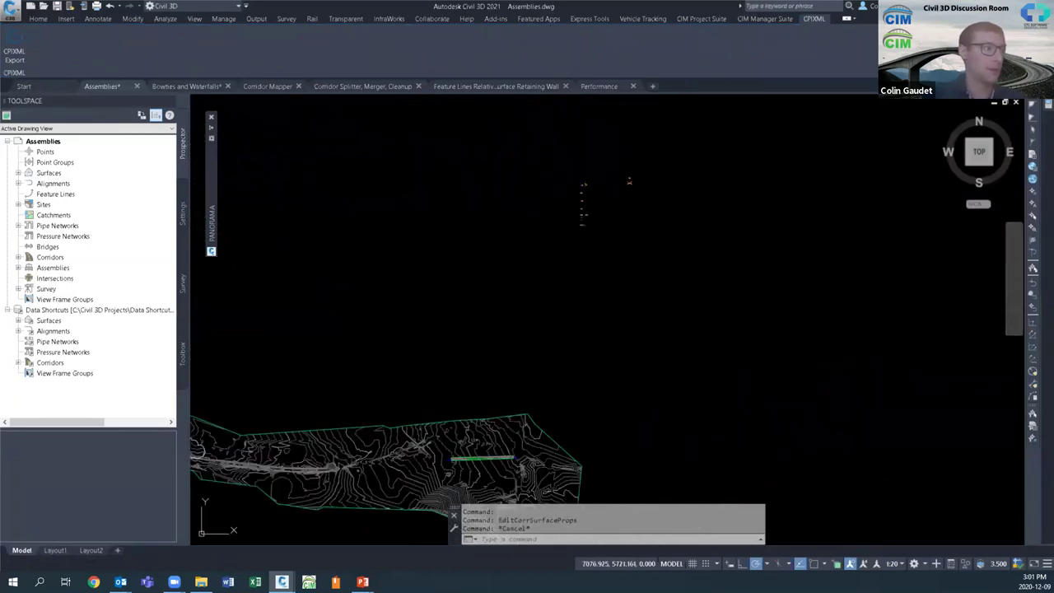
scroll(585, 173, up, 5)
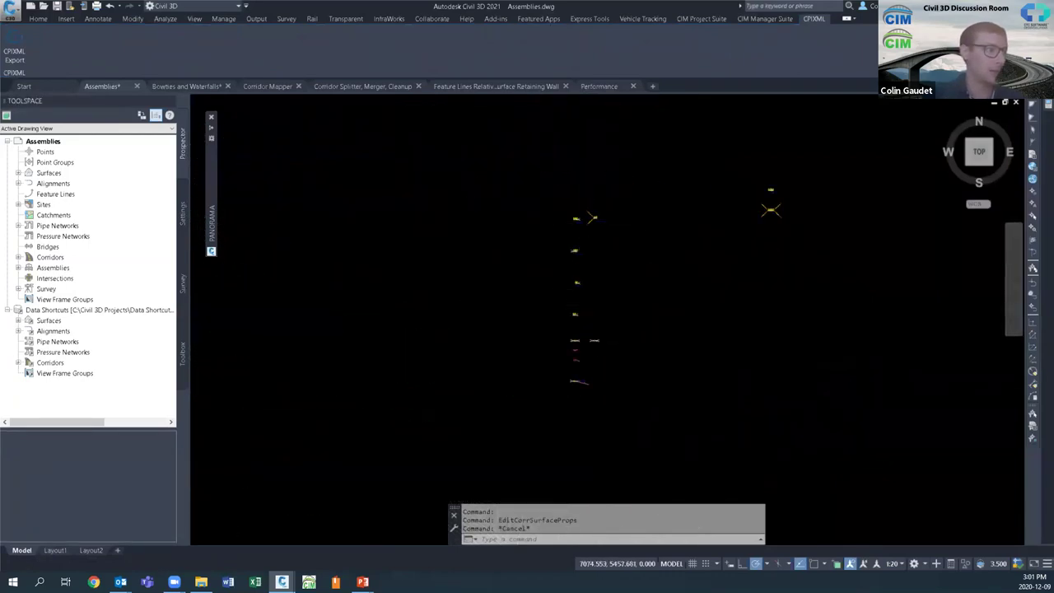
scroll(568, 298, up, 2)
scroll(576, 294, up, 5)
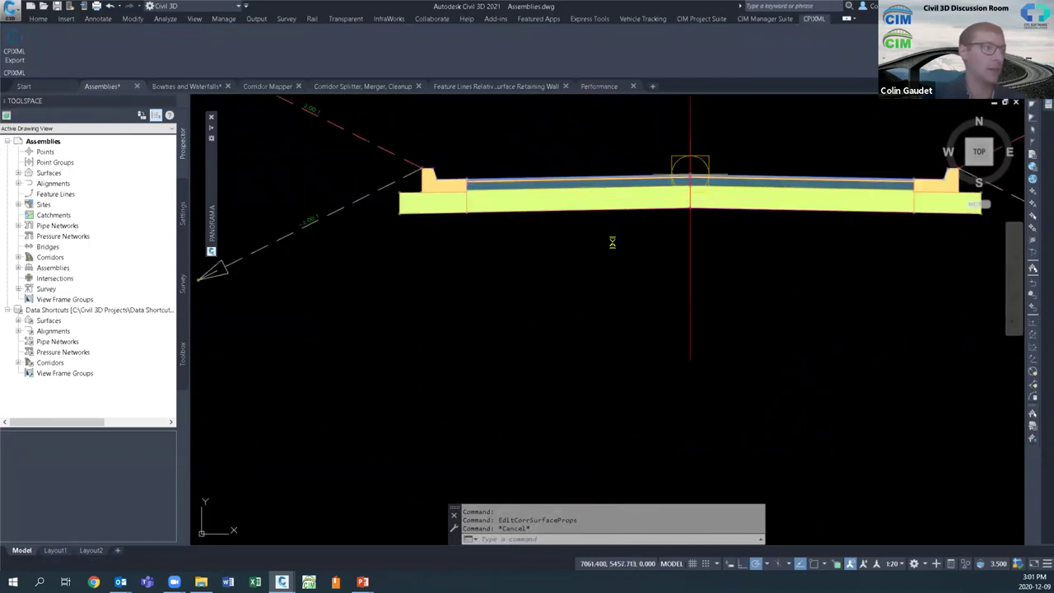
mouse_move(623, 233)
middle_down()
mouse_move(661, 299)
mouse_move(727, 324)
mouse_move(752, 368)
middle_up()
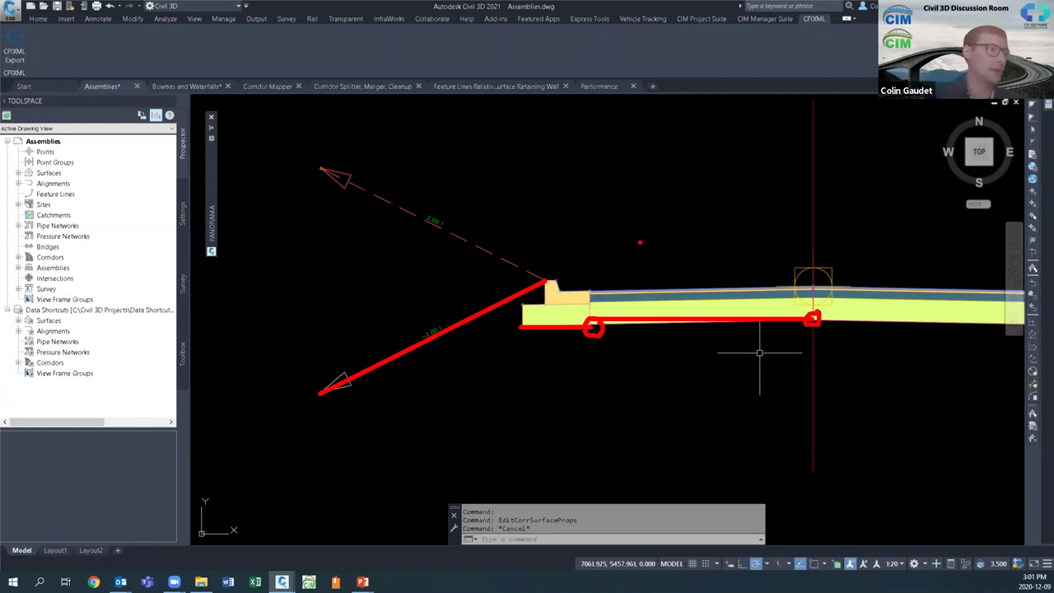
mouse_move(639, 242)
mouse_down()
mouse_move(550, 240)
mouse_move(565, 233)
mouse_move(581, 247)
mouse_up()
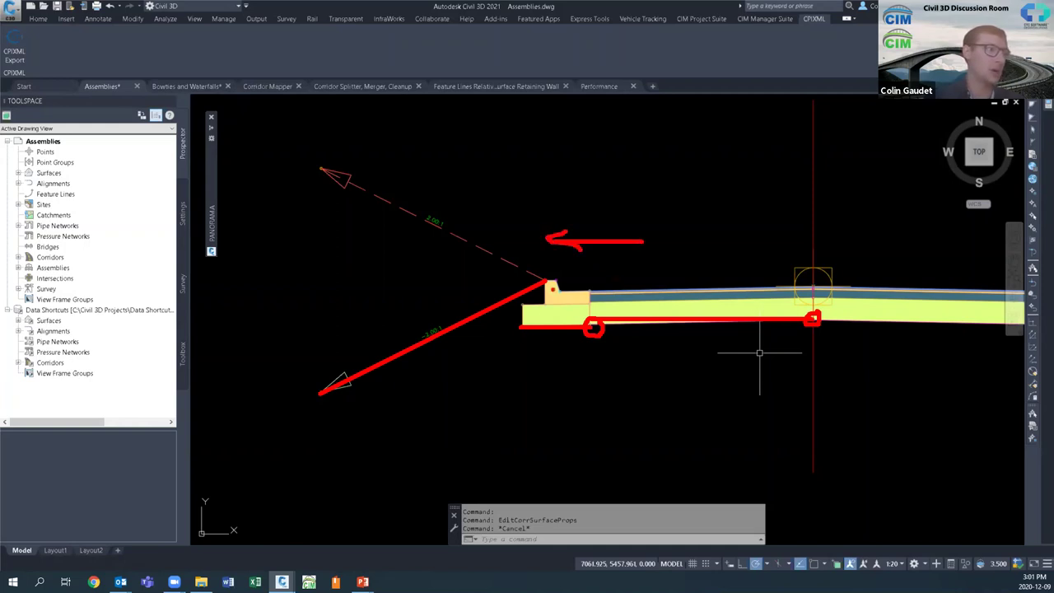
Step: Mark how the corrected datum surface connects the curb back, subbase edge and fill slope on the road assembly, and clear the markup
mouse_move(544, 272)
mouse_down()
mouse_move(546, 291)
mouse_move(550, 274)
mouse_up()
mouse_move(577, 315)
mouse_down()
mouse_move(546, 281)
mouse_move(527, 321)
mouse_up()
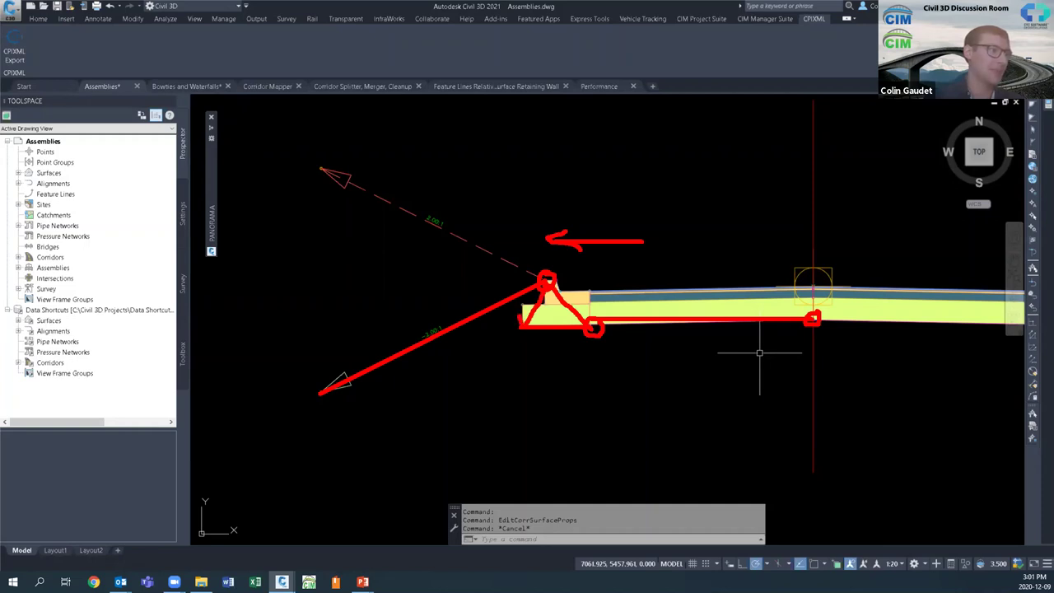
drag(512, 299, 449, 331)
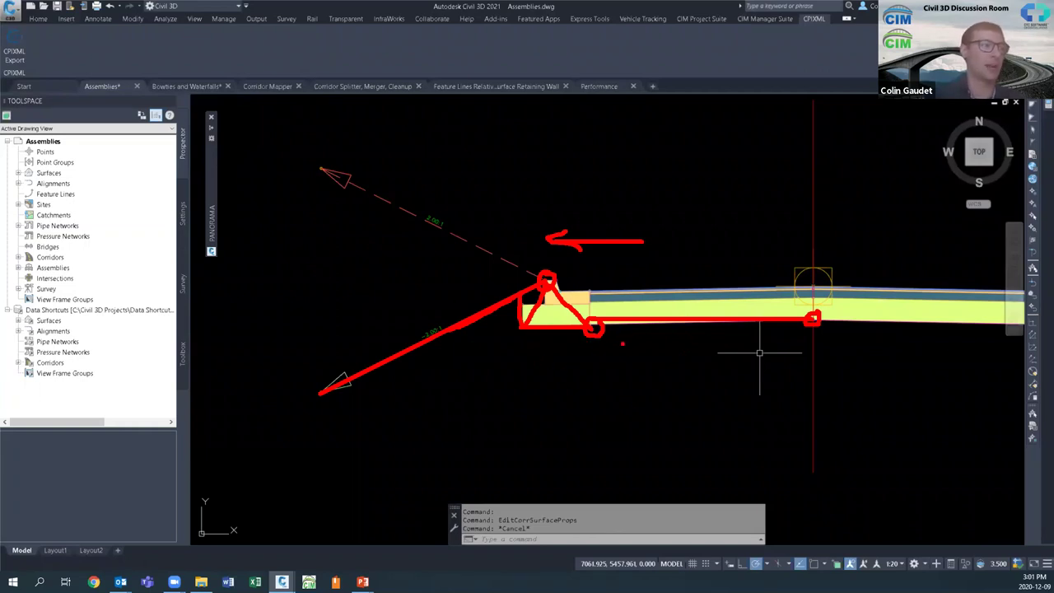
key(Escape)
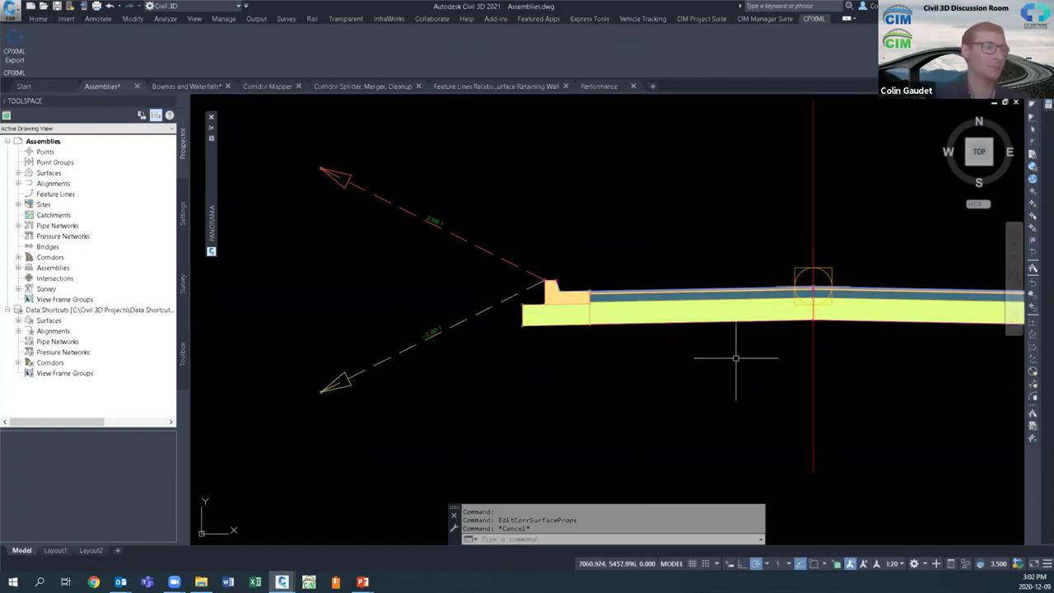
Step: Switch to the PowerPoint presentation and bring up the Boundaries slide
key(alt+Tab)
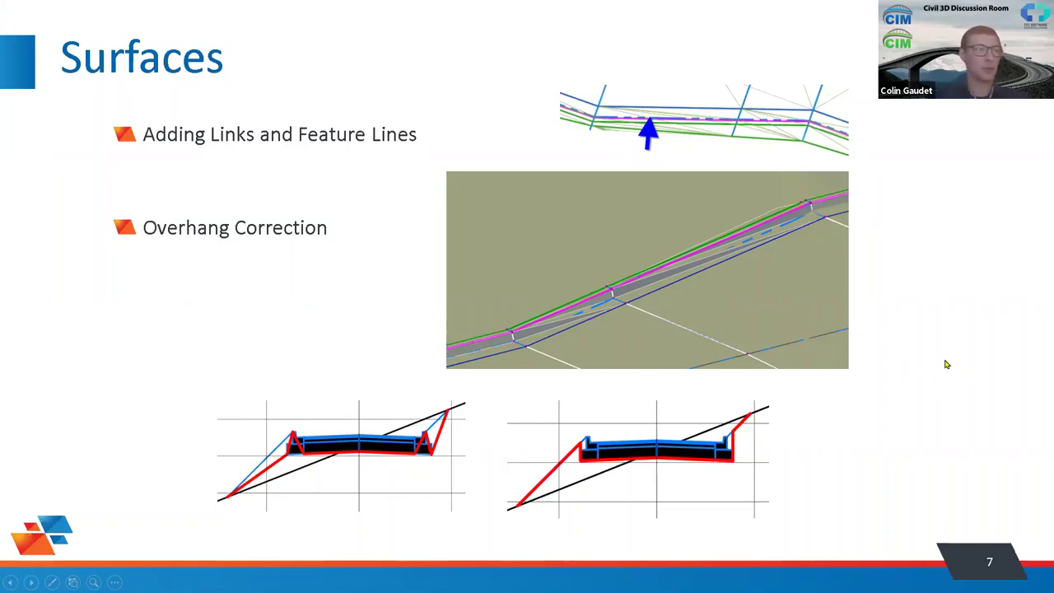
click(911, 330)
click(844, 332)
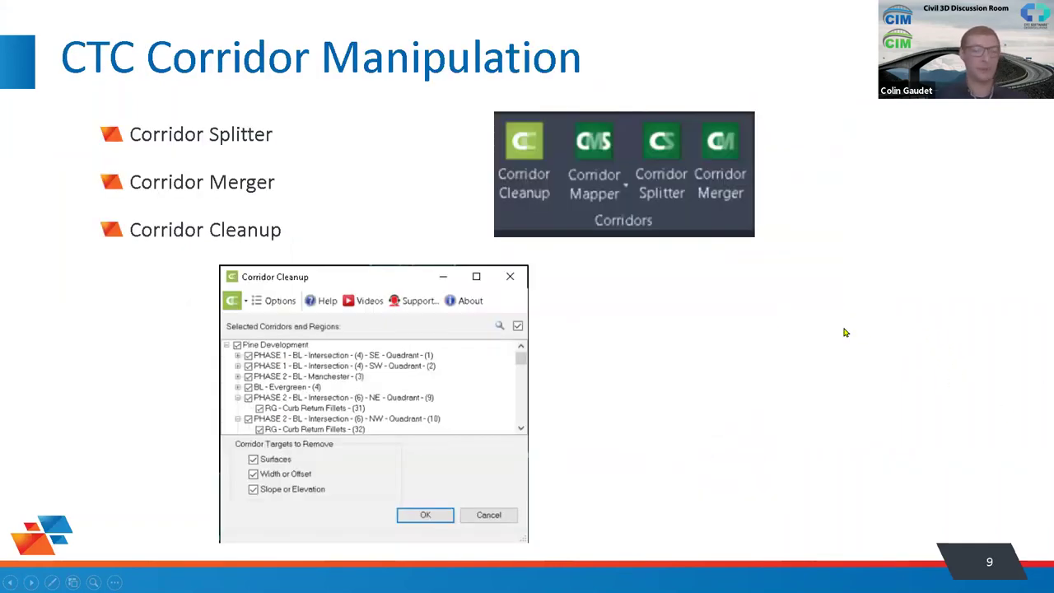
key(Left)
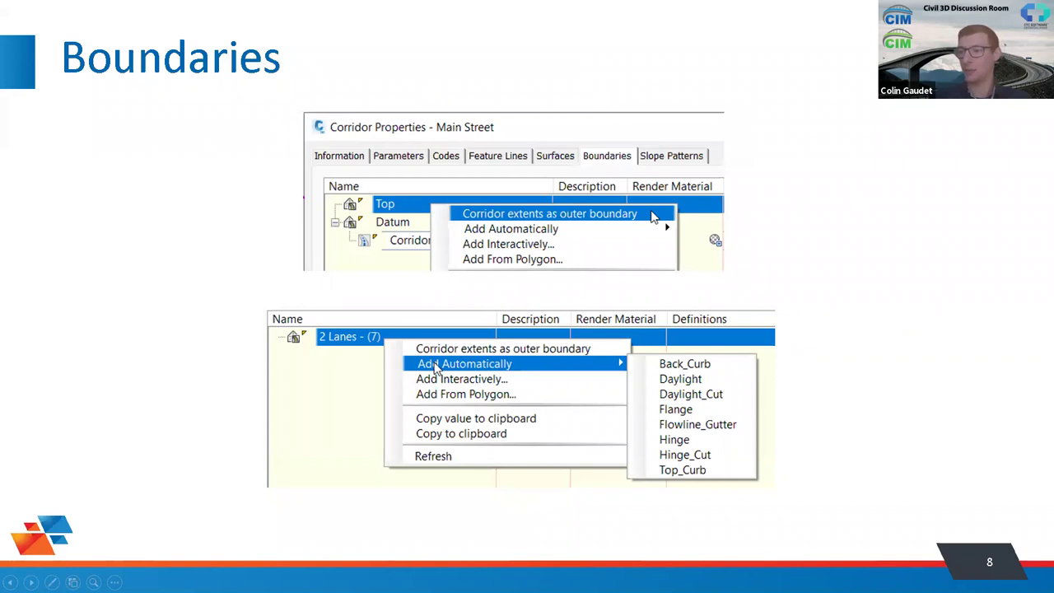
Step: Switch back to Civil 3D and open the surface boundary settings of the Sound Wall corridor
key(alt+Tab)
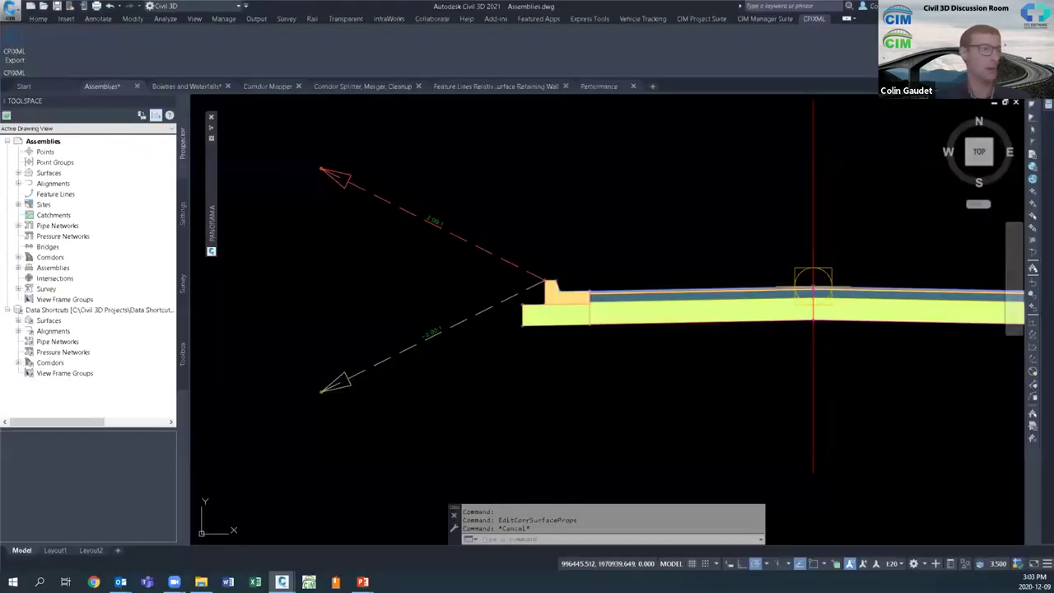
scroll(956, 247, down, 7)
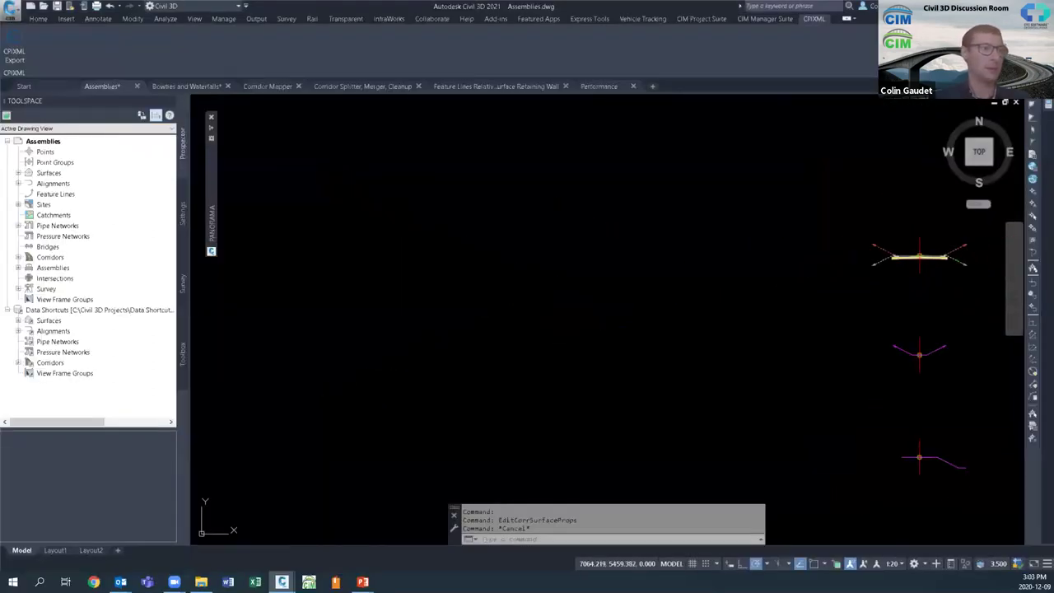
scroll(881, 189, down, 5)
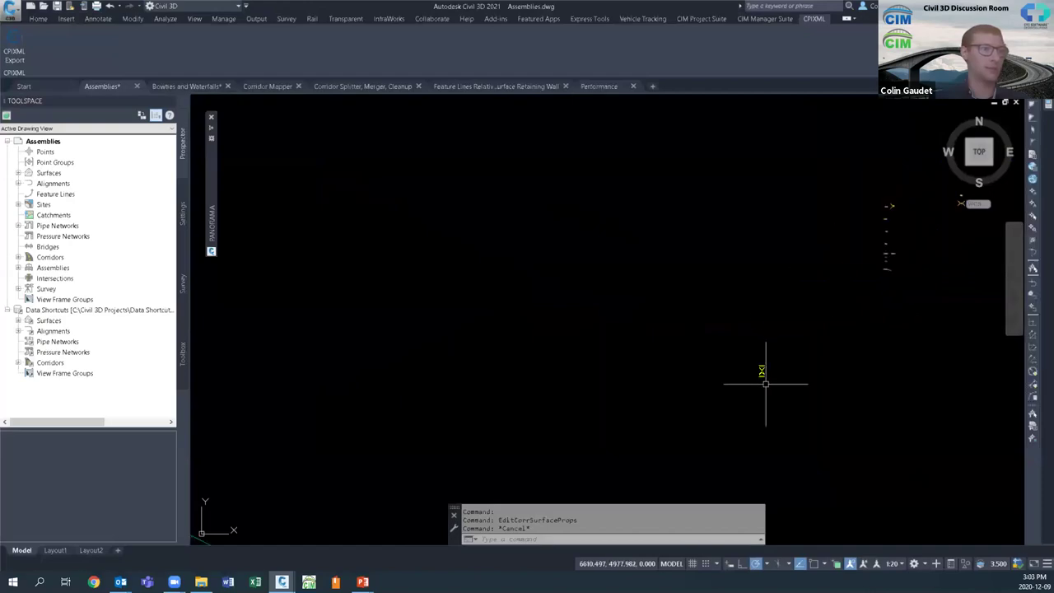
scroll(741, 200, down, 3)
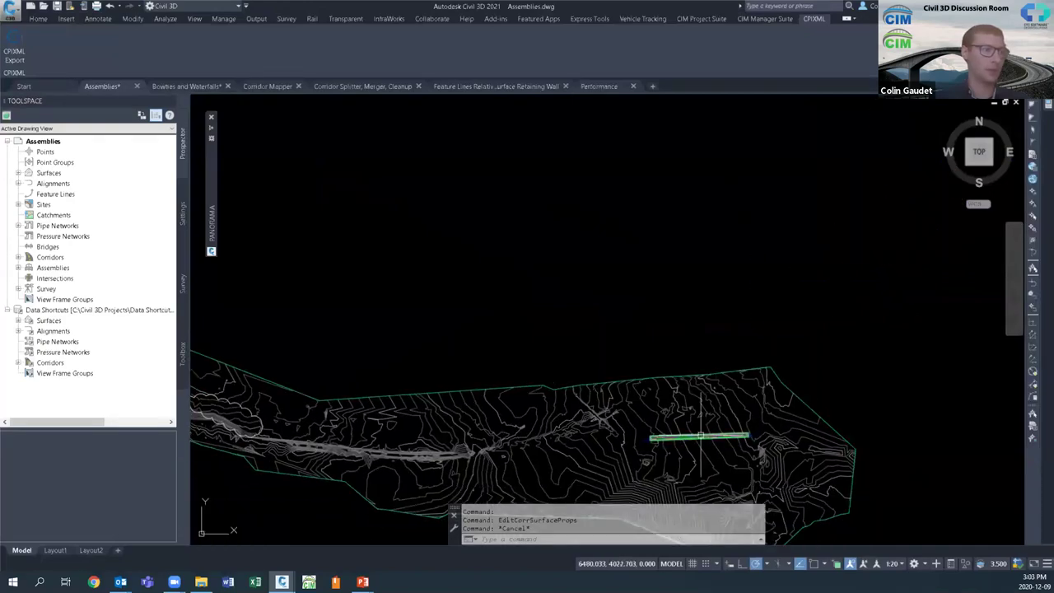
click(700, 436)
scroll(701, 439, up, 6)
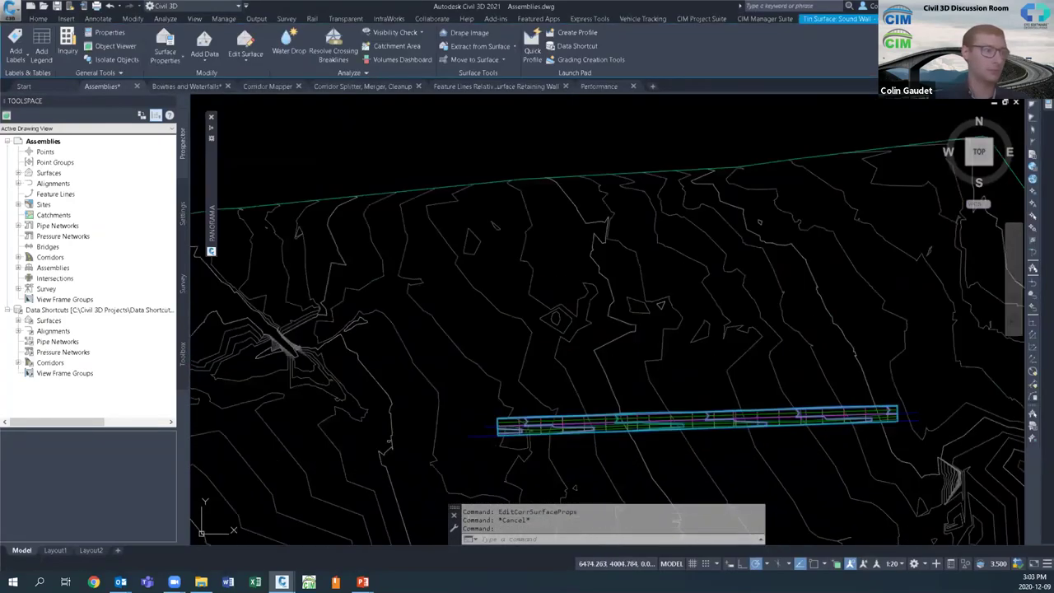
scroll(681, 416, up, 5)
key(Escape)
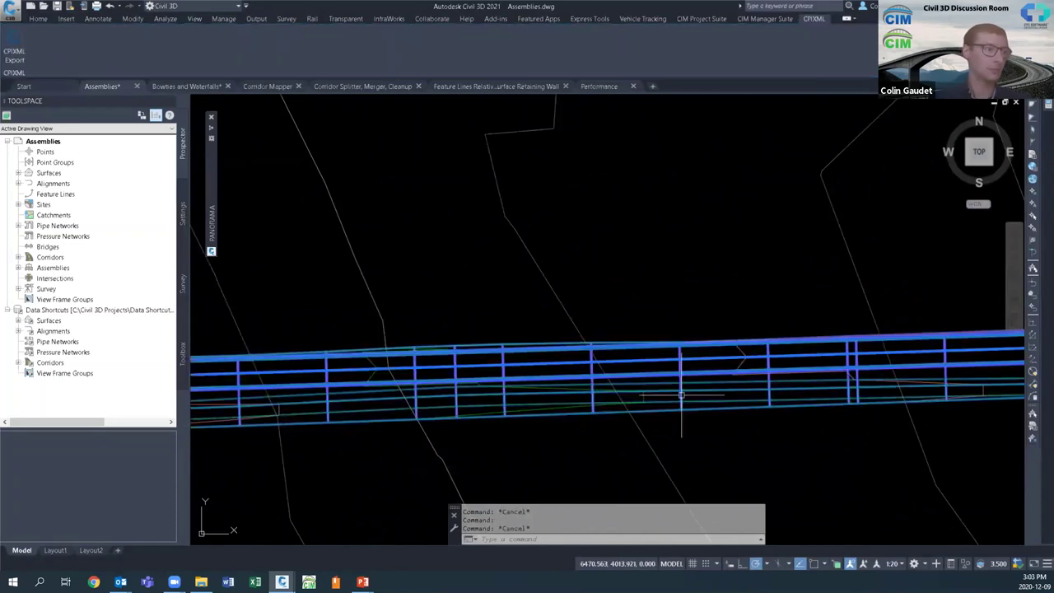
click(681, 395)
right_click(685, 392)
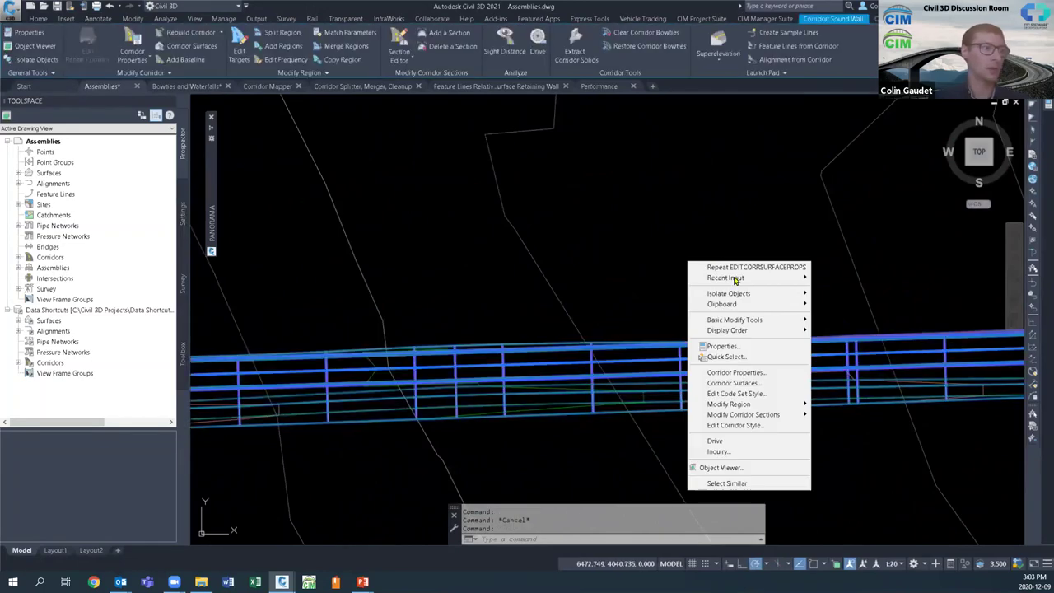
click(754, 384)
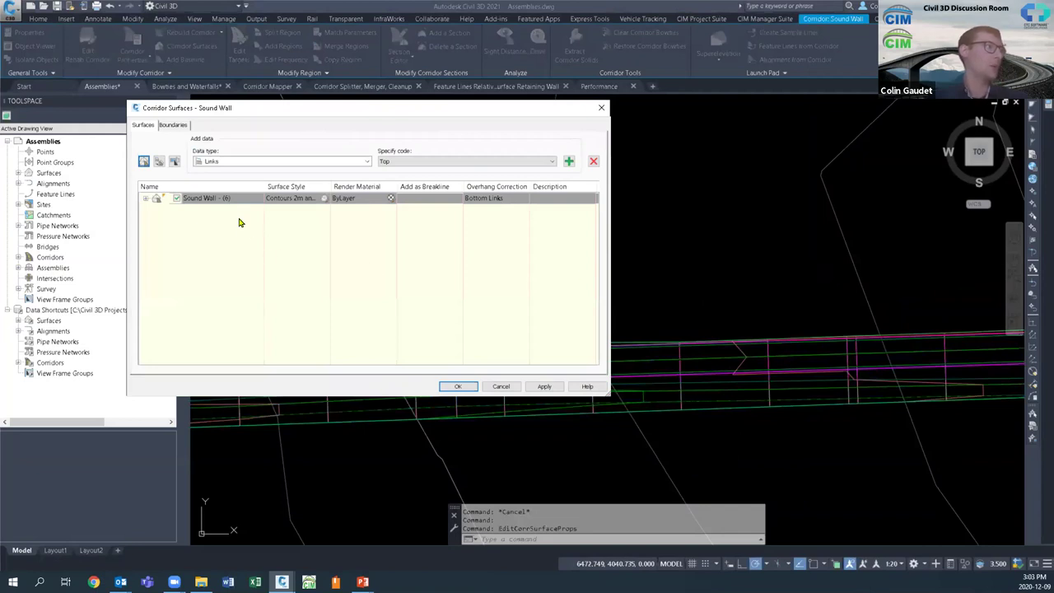
click(183, 126)
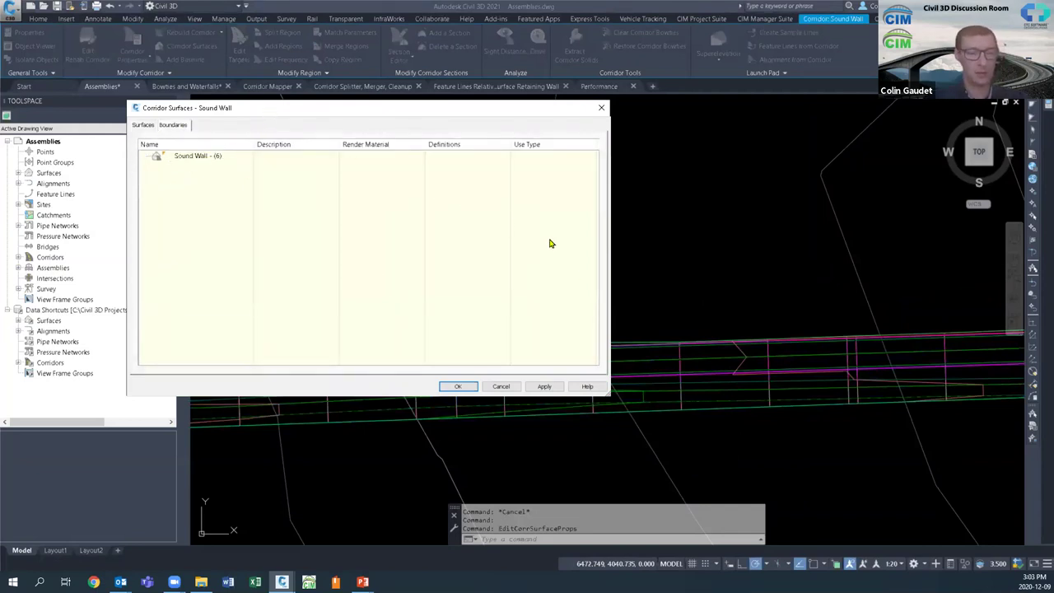
Step: Sketch a curved corridor with triangles crossing its inner edge to illustrate the need for a boundary, and clear the sketch
mouse_move(657, 309)
mouse_down()
mouse_move(671, 246)
mouse_move(738, 163)
mouse_move(838, 109)
mouse_move(935, 107)
mouse_up()
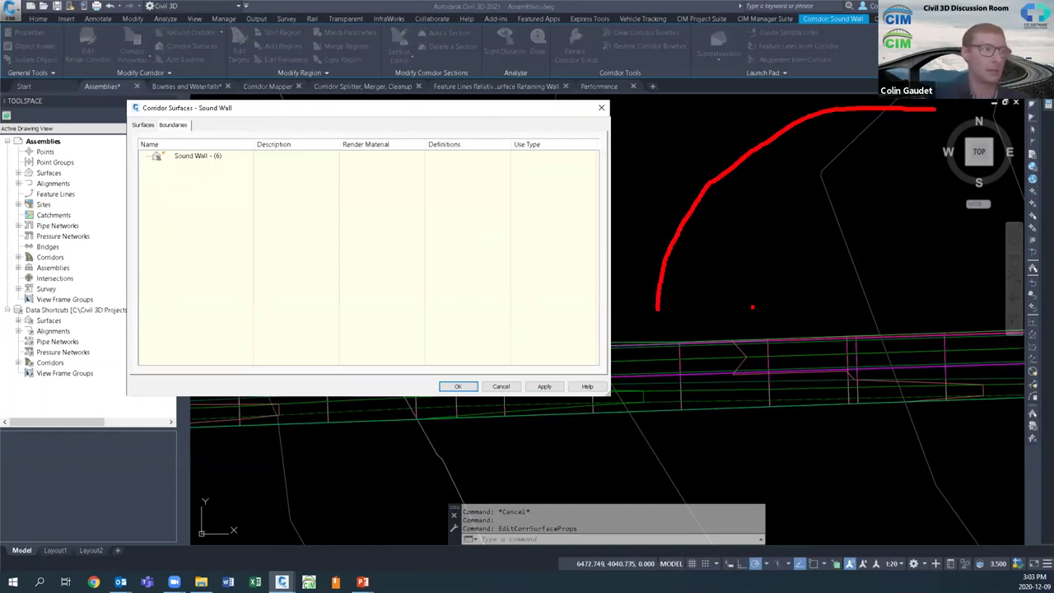
mouse_move(717, 318)
mouse_down()
mouse_move(737, 261)
mouse_move(784, 199)
mouse_move(827, 167)
mouse_move(941, 159)
mouse_up()
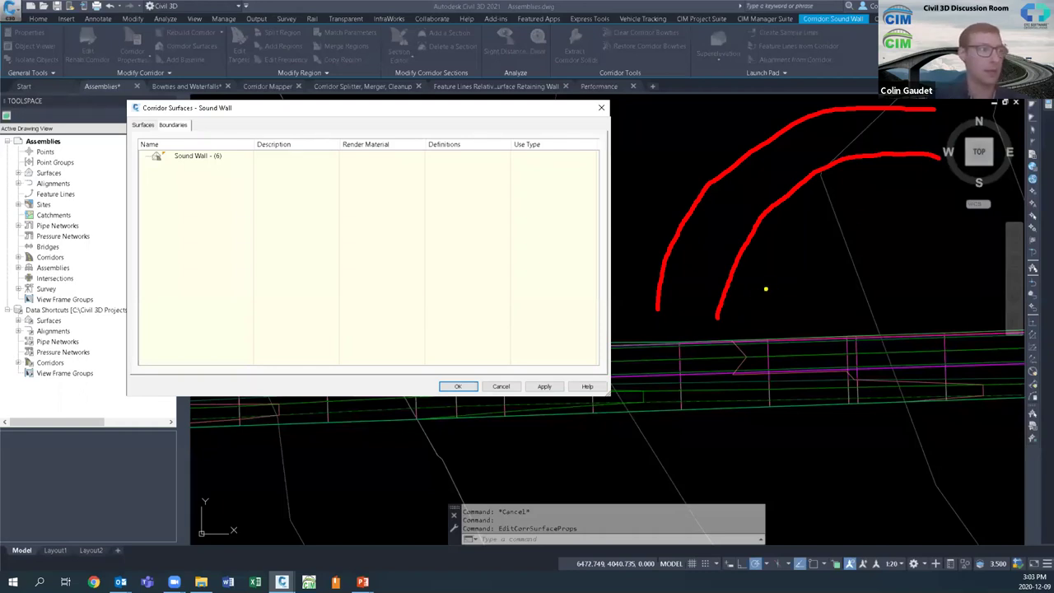
mouse_move(718, 315)
mouse_down()
mouse_move(926, 156)
mouse_move(729, 281)
mouse_move(891, 154)
mouse_move(749, 244)
mouse_move(782, 232)
mouse_move(853, 159)
mouse_up()
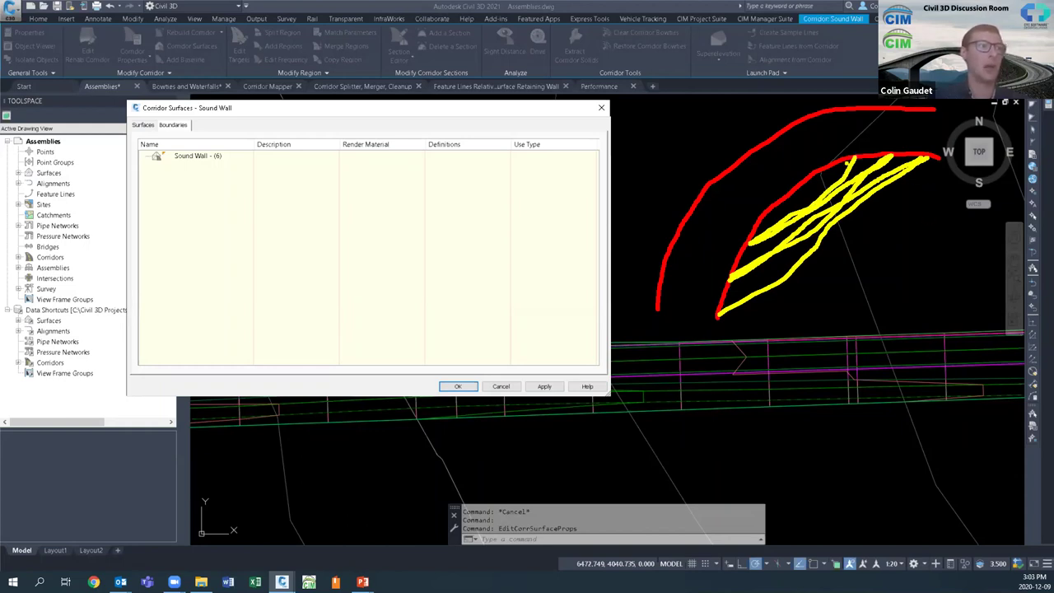
mouse_move(847, 162)
mouse_down()
mouse_move(811, 176)
mouse_move(753, 234)
mouse_up()
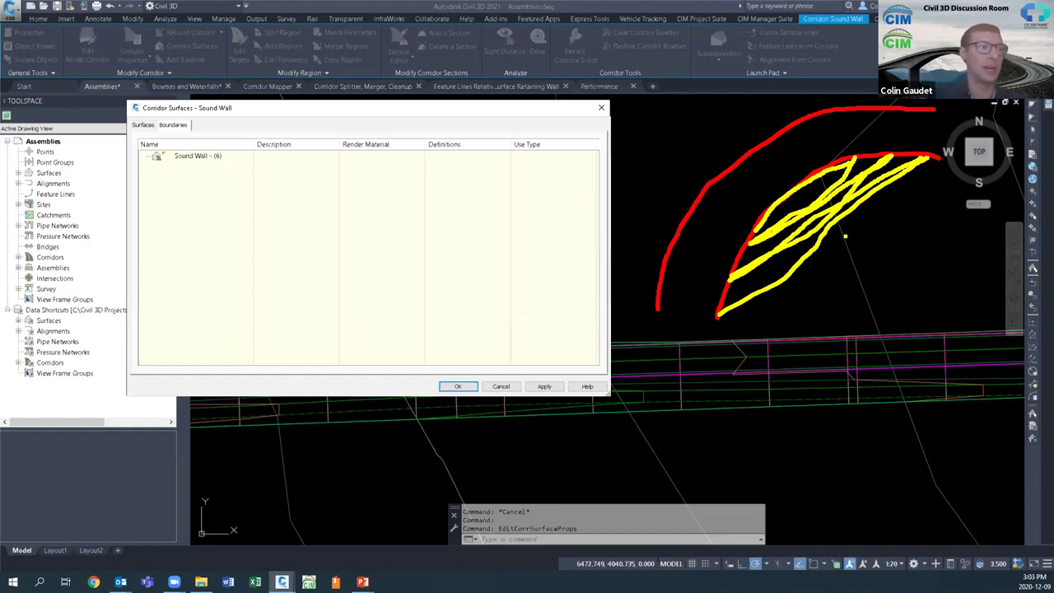
key(Escape)
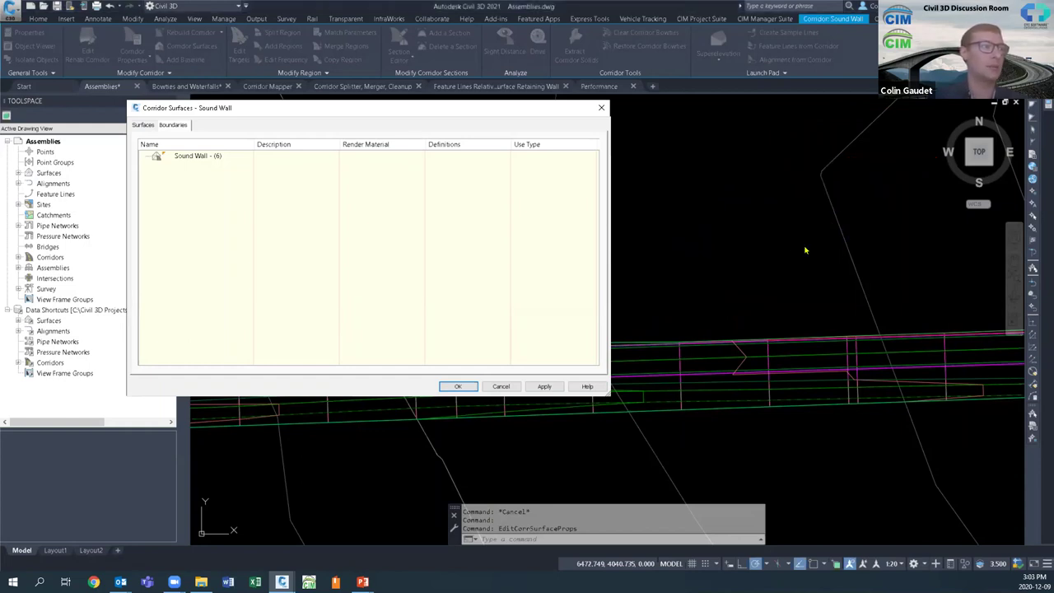
Step: Add the corridor extents as the outer boundary of the Sound Wall surface
click(213, 161)
right_click(217, 163)
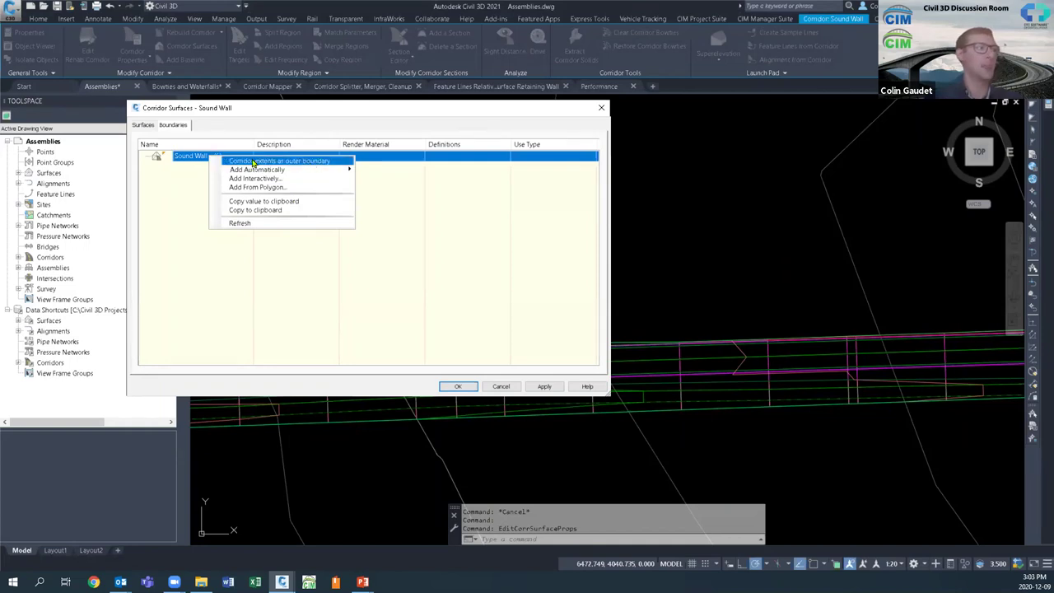
click(328, 161)
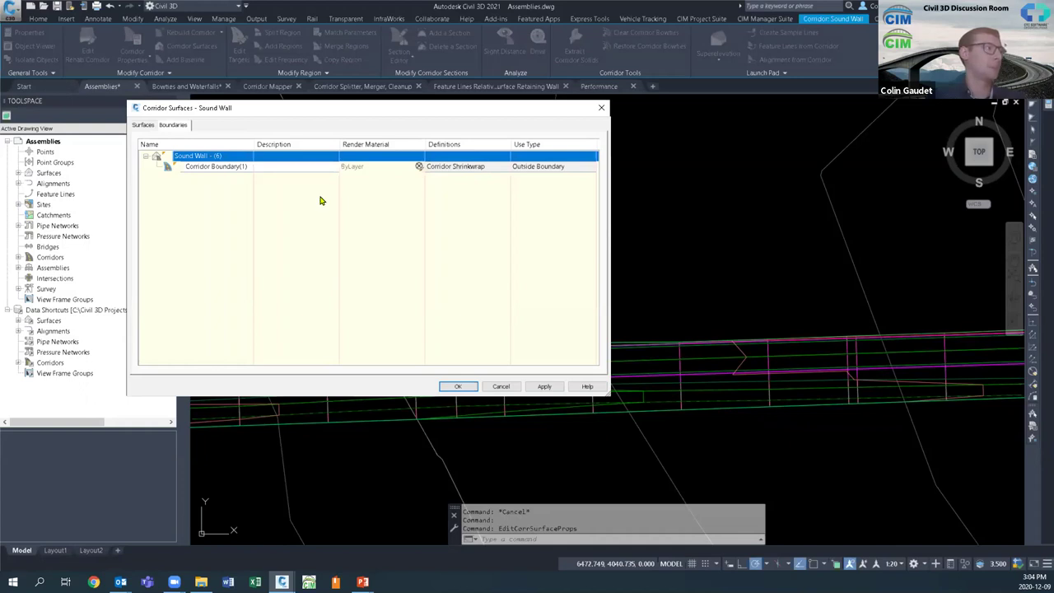
right_click(216, 156)
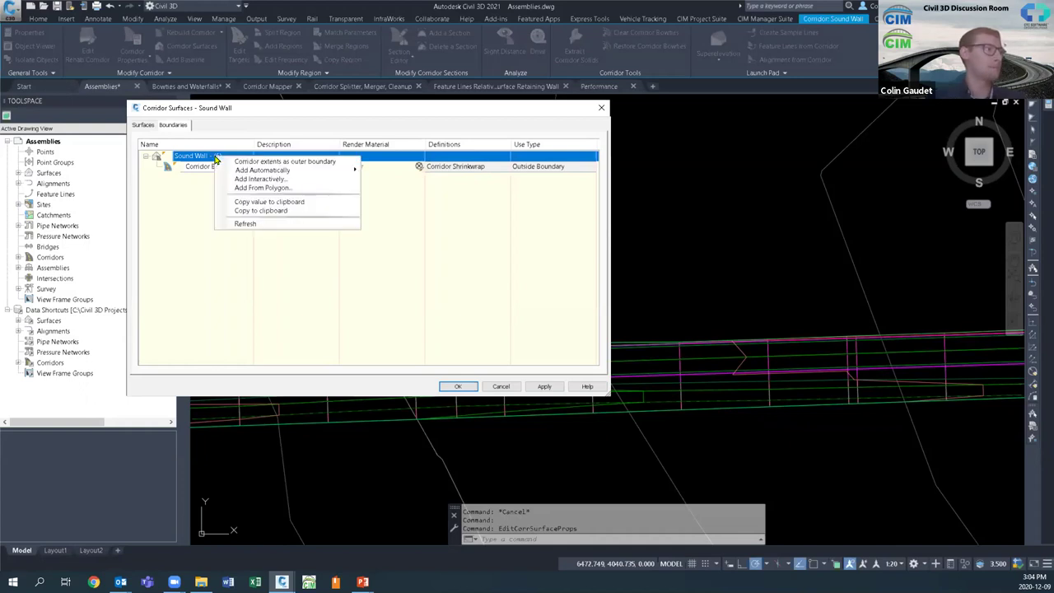
click(277, 179)
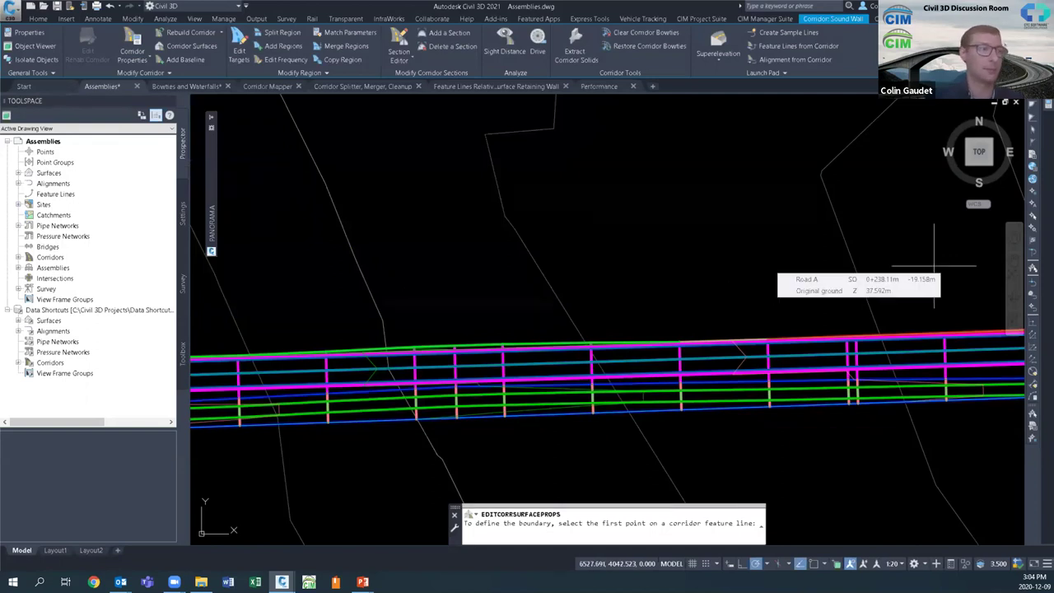
key(Escape)
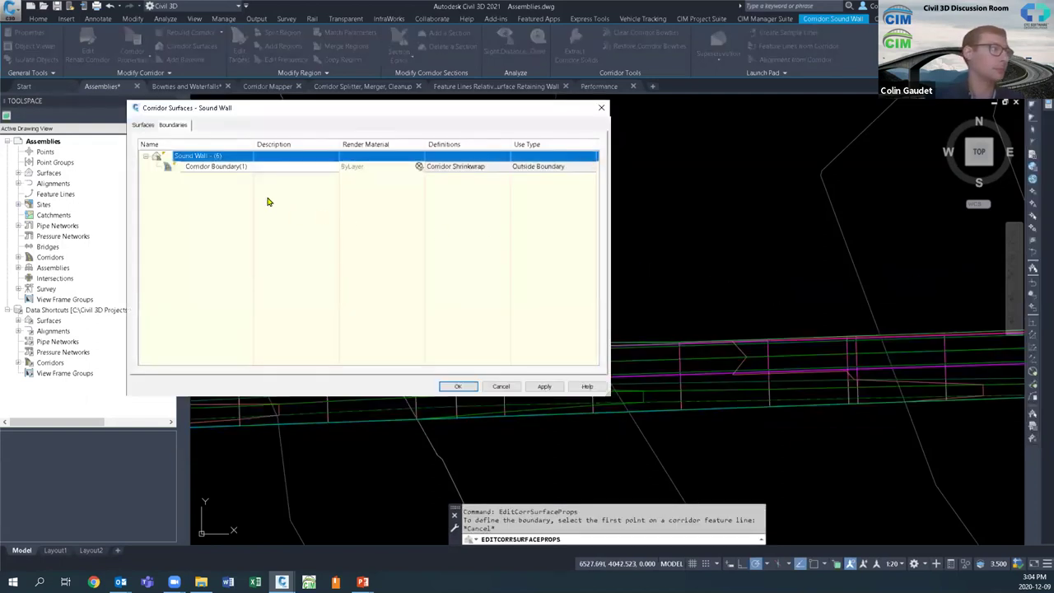
Step: Add a second outside boundary to the Sound Wall surface automatically from the feature line codes, and switch back to PowerPoint
right_click(219, 157)
mouse_move(293, 170)
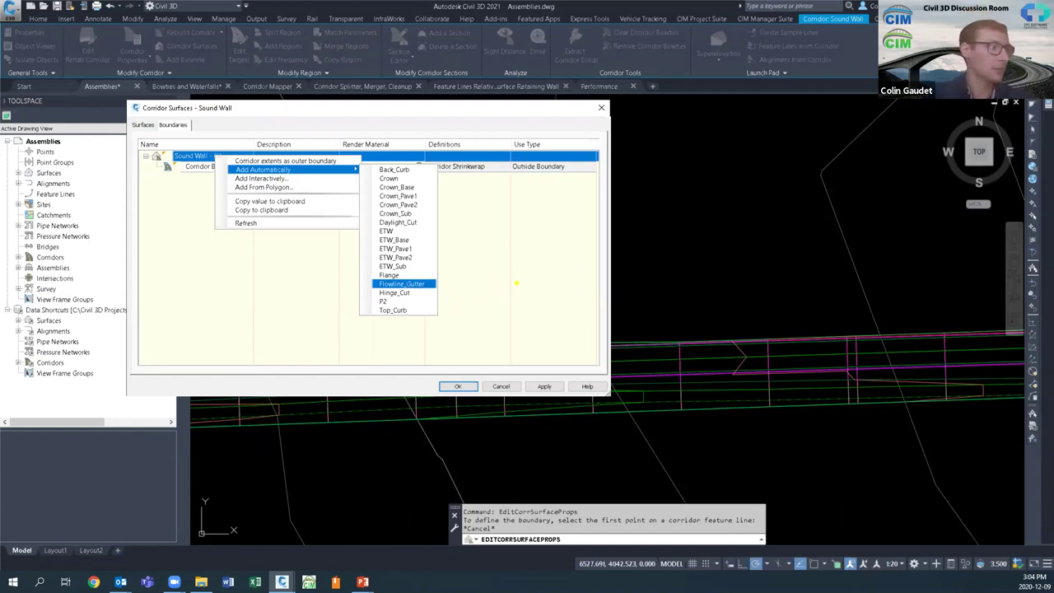
drag(517, 223, 517, 328)
drag(559, 217, 555, 334)
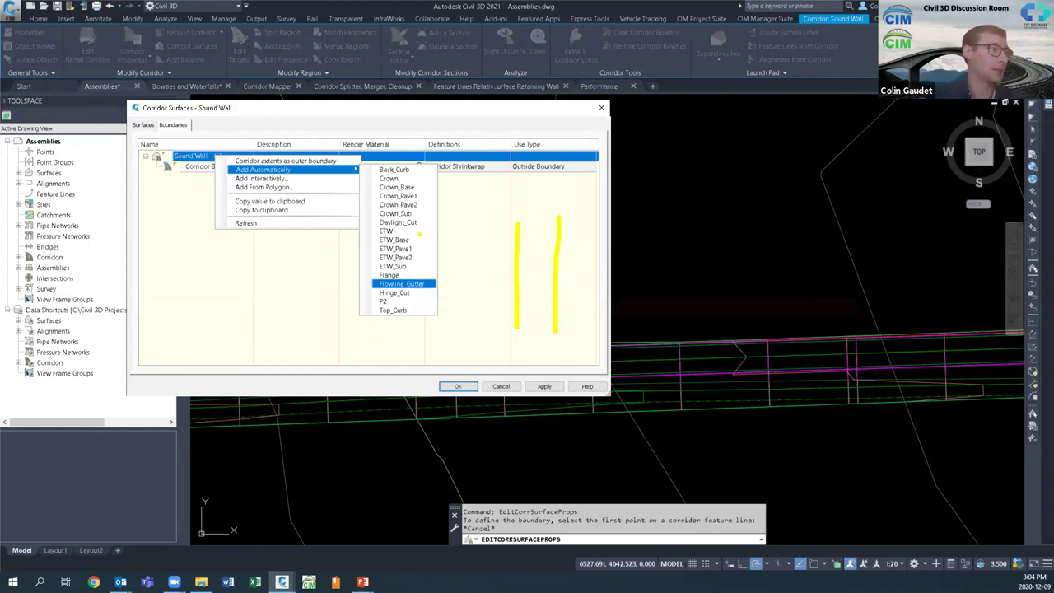
drag(400, 234, 437, 234)
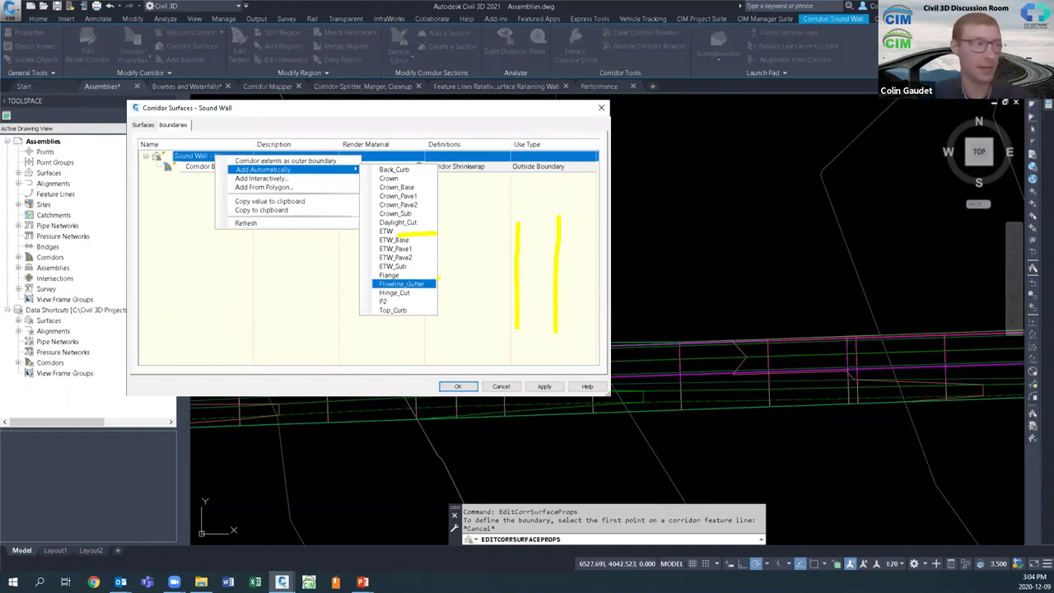
key(g)
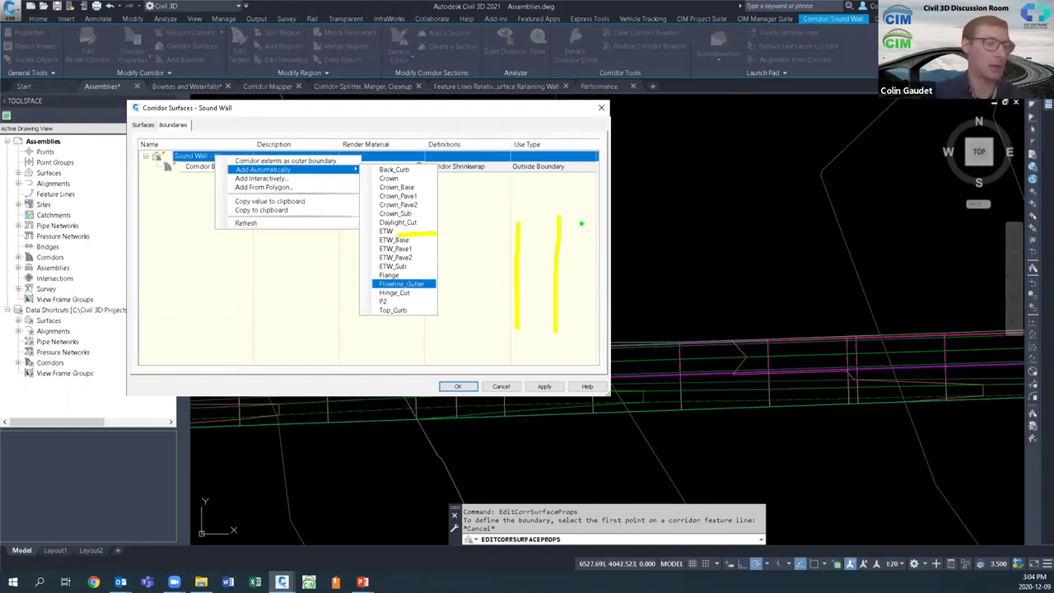
drag(581, 224, 581, 344)
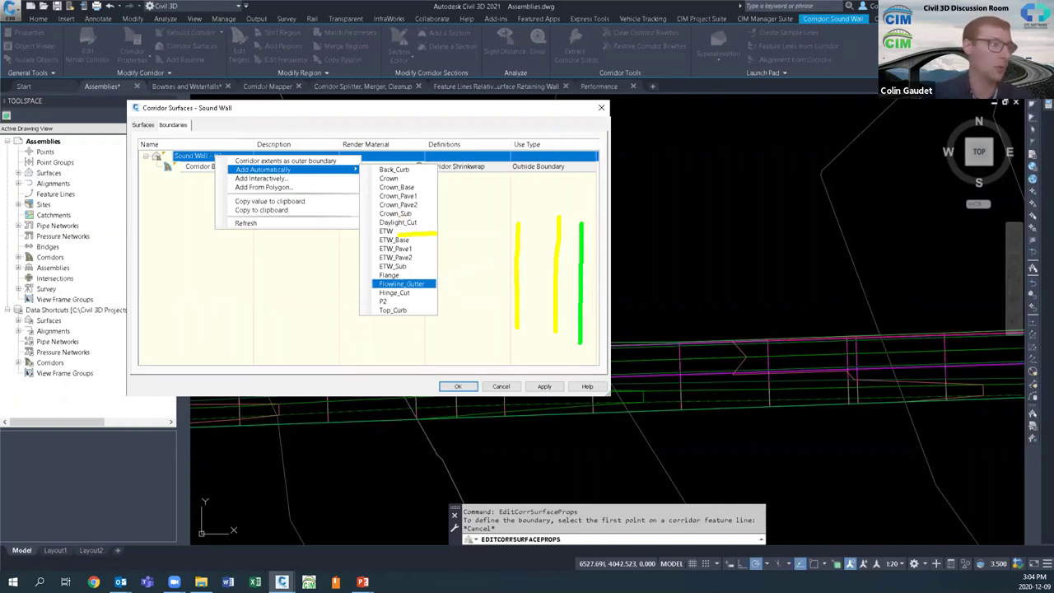
mouse_move(590, 219)
mouse_down()
mouse_move(591, 341)
mouse_move(582, 364)
mouse_move(561, 372)
mouse_up()
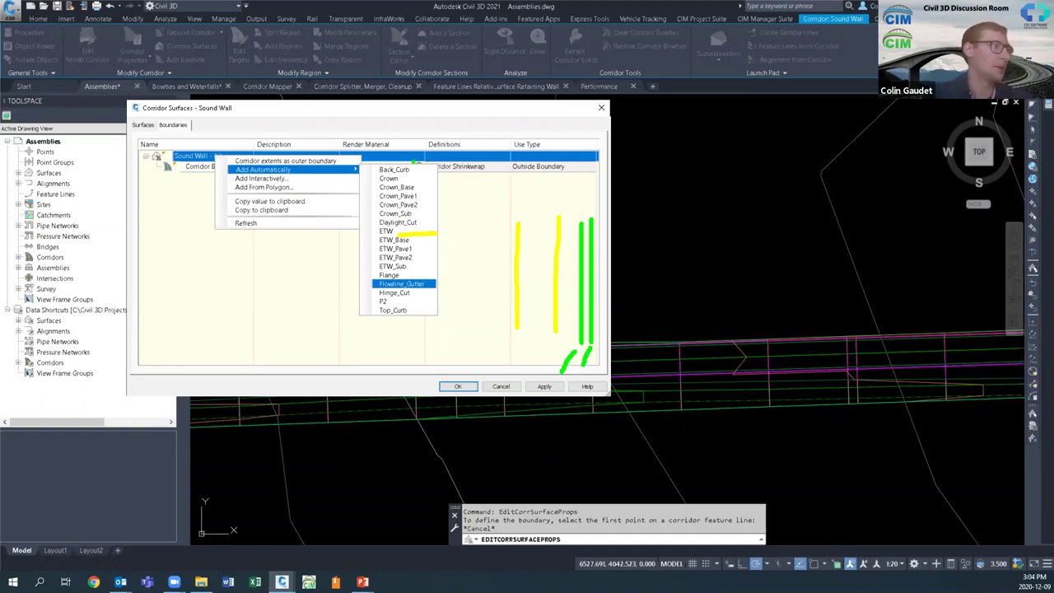
mouse_move(418, 163)
mouse_down()
mouse_move(454, 241)
mouse_move(467, 245)
mouse_move(452, 304)
mouse_move(420, 321)
mouse_up()
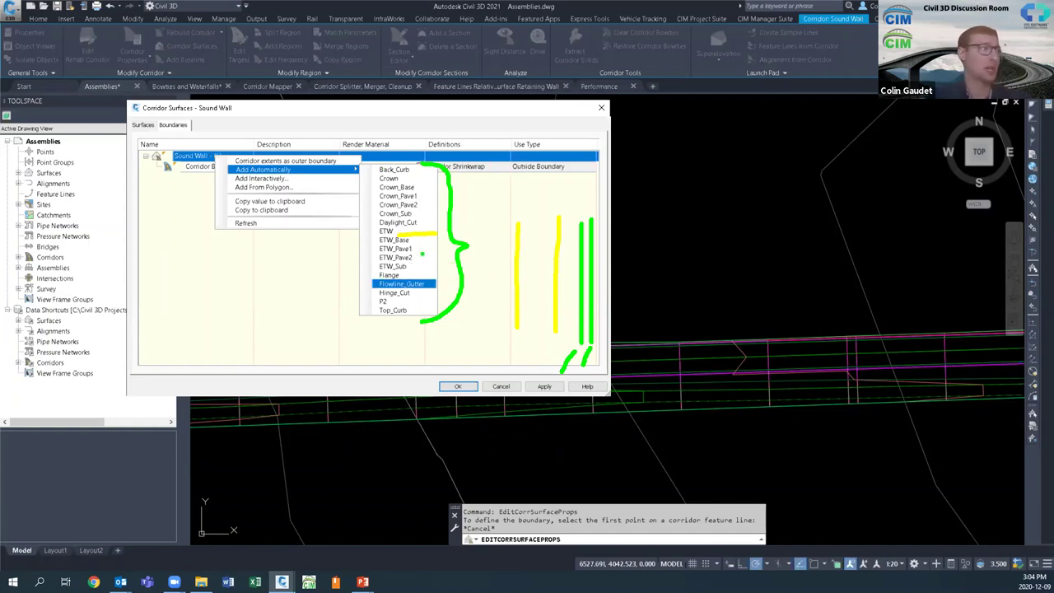
drag(409, 162, 443, 150)
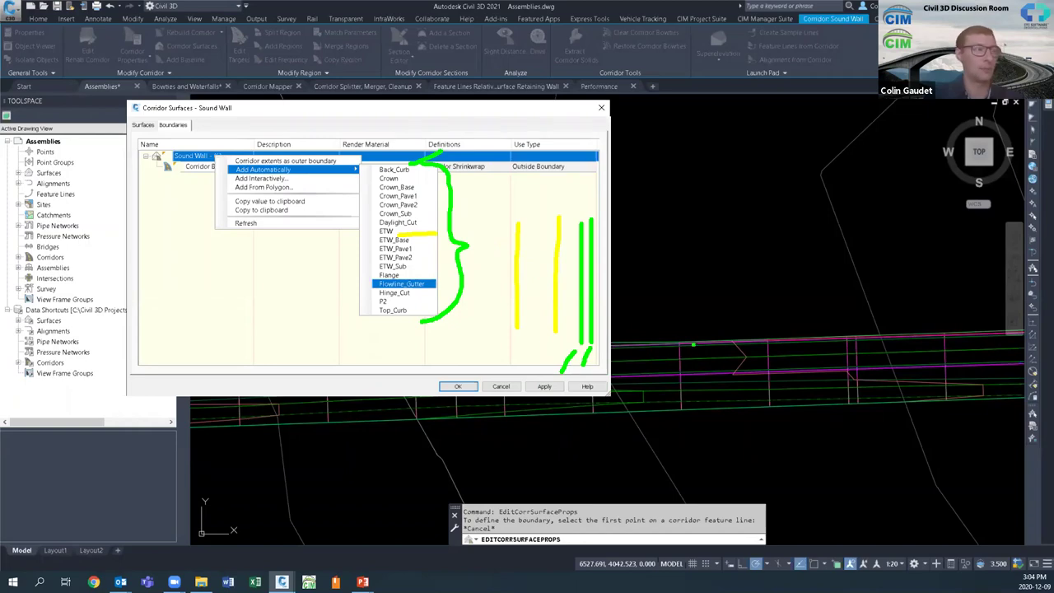
key(Escape)
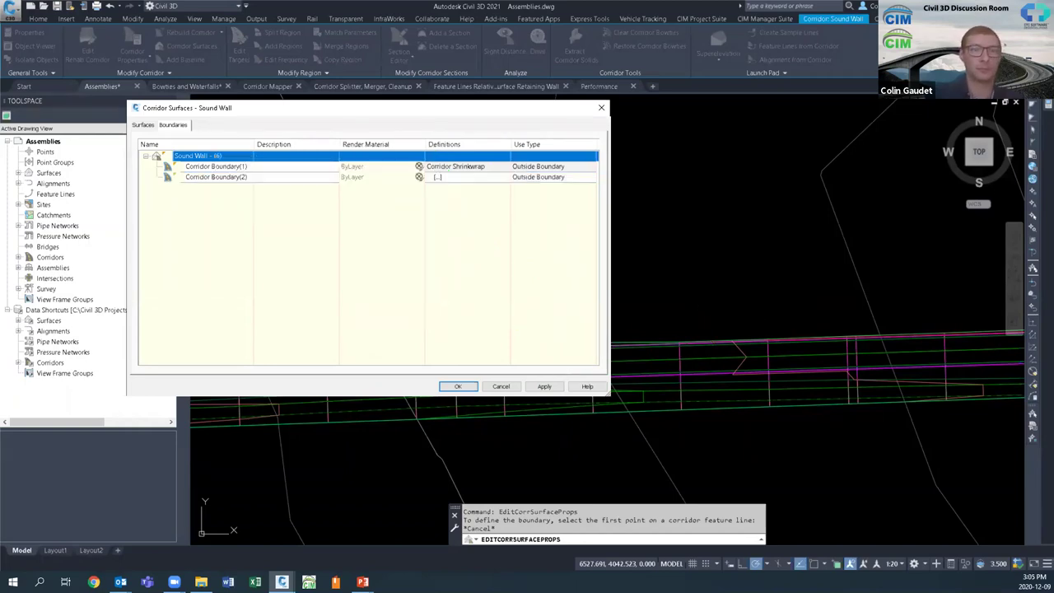
key(alt+Tab)
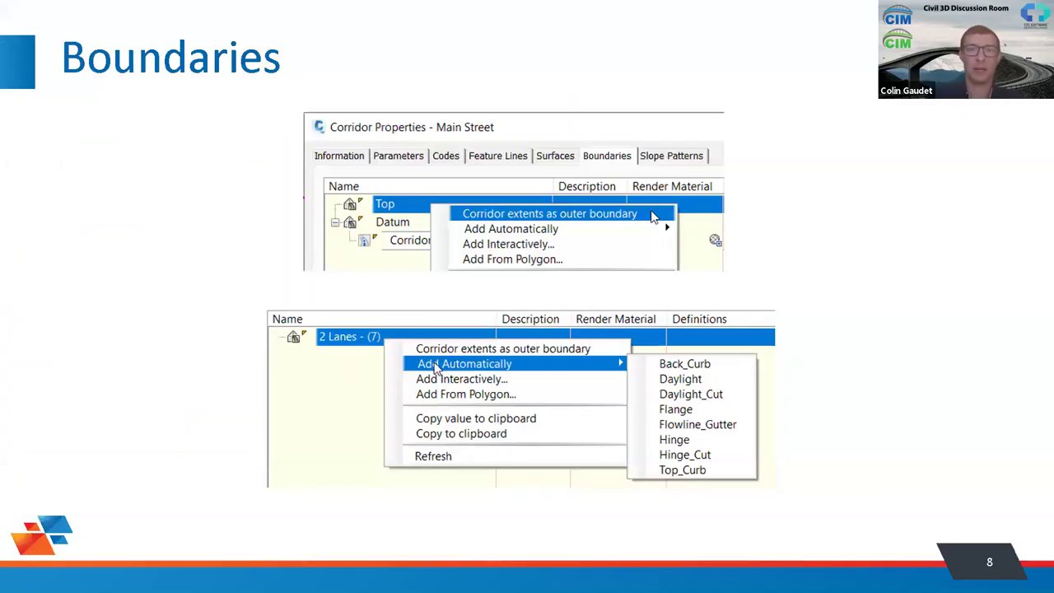
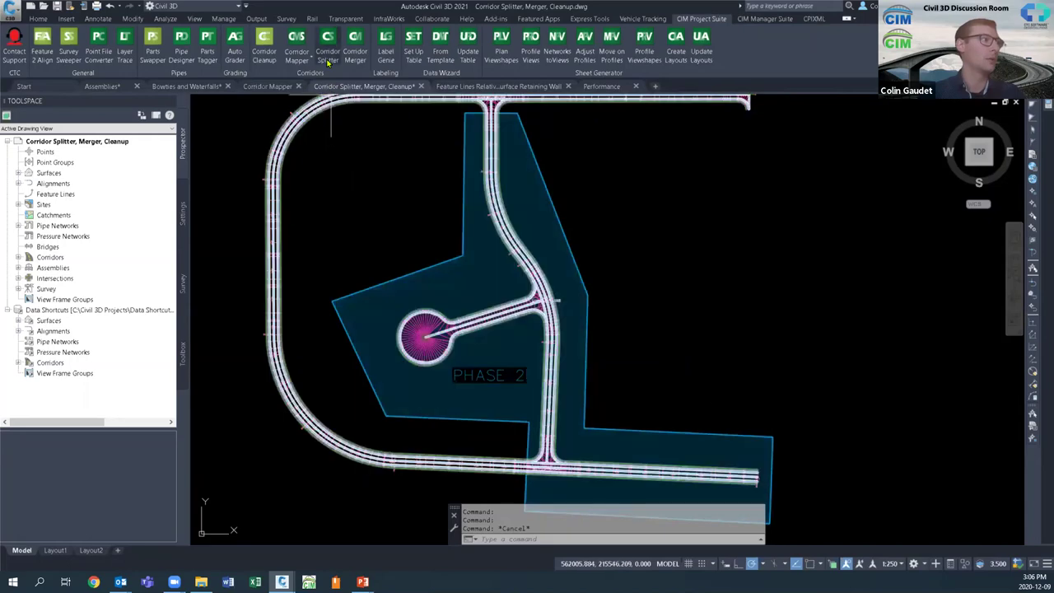
Step: Start Corridor Splitter on Pine Development and assign the Phase 2 regions of Manchester (3), Evergreen and Intersection (6) to Pine Development - (2)
click(328, 54)
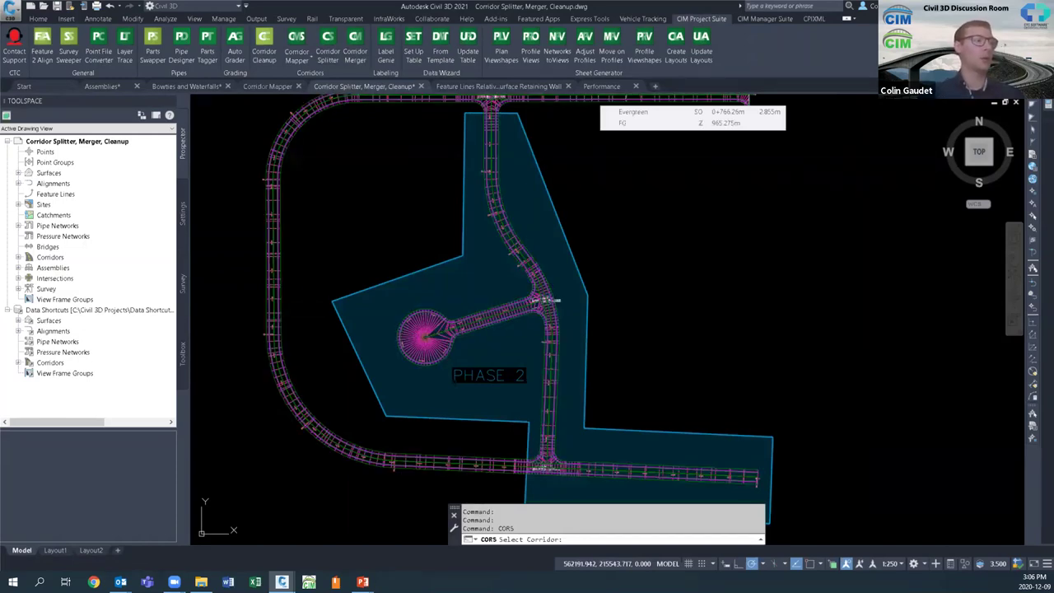
click(550, 300)
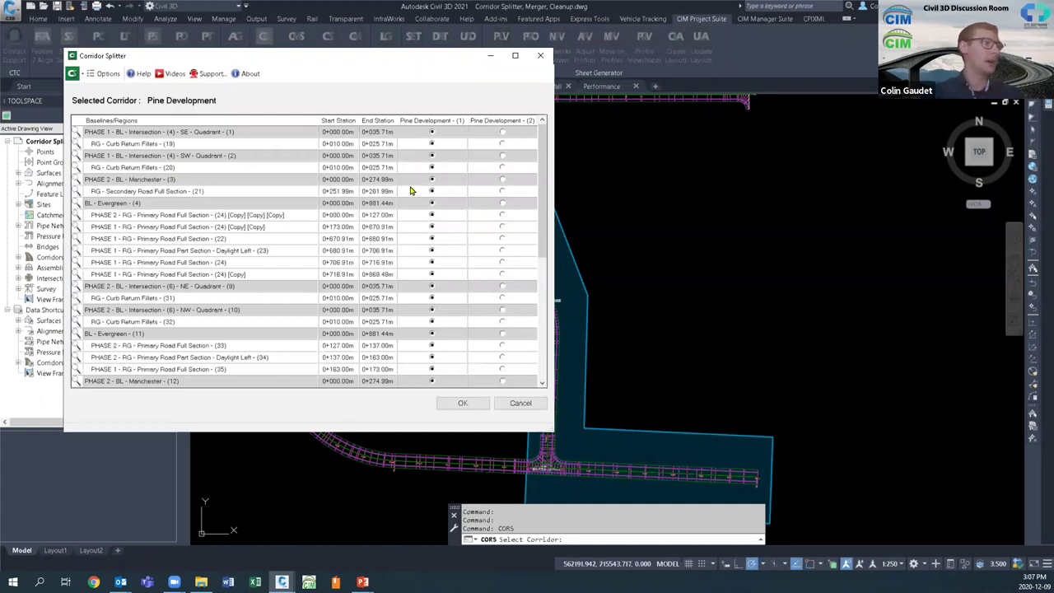
click(501, 190)
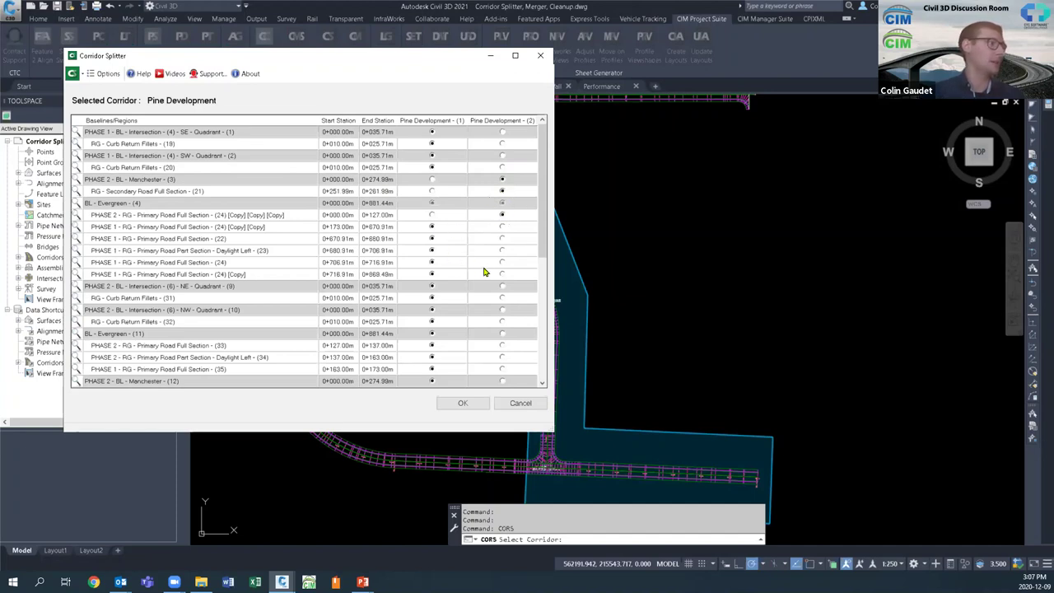
click(502, 286)
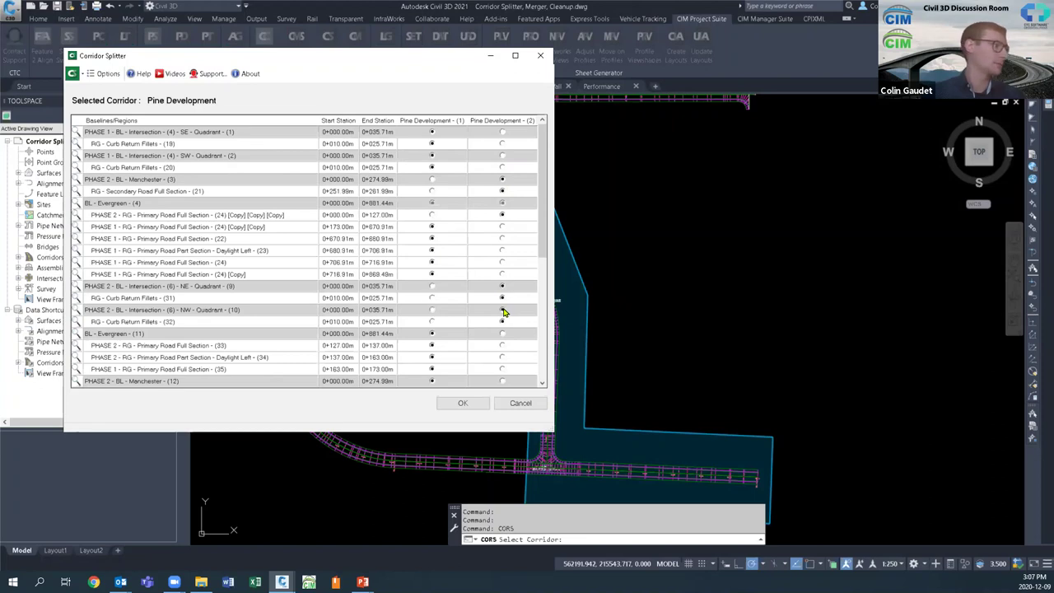
click(503, 357)
scroll(494, 276, down, 6)
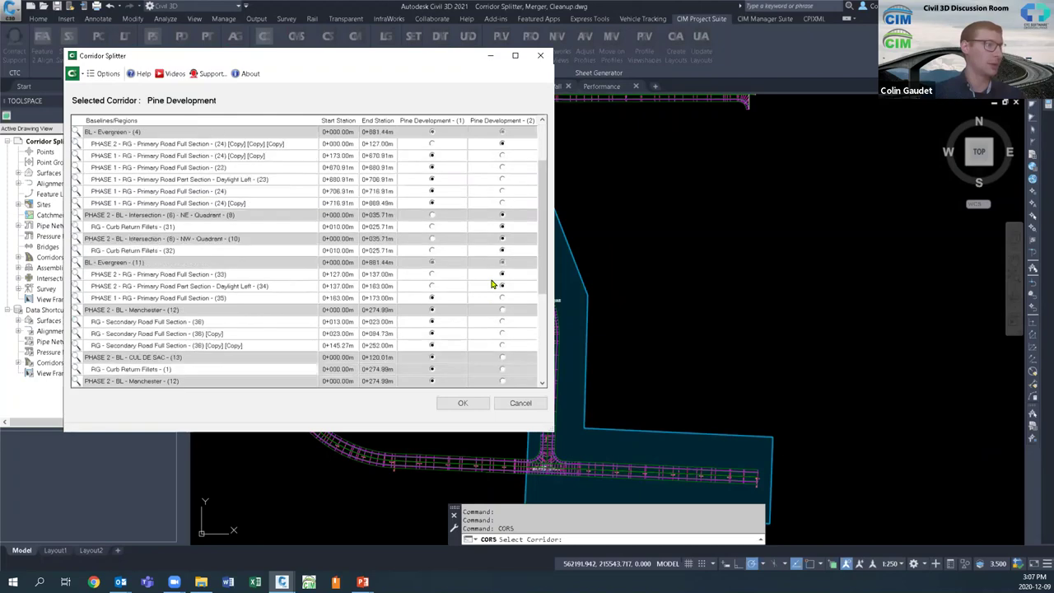
Step: Assign the cul-de-sac, Intersection (5), Tiny_Court and Manchester (17) baselines to Pine Development - (2), and split the corridor
click(502, 215)
click(502, 245)
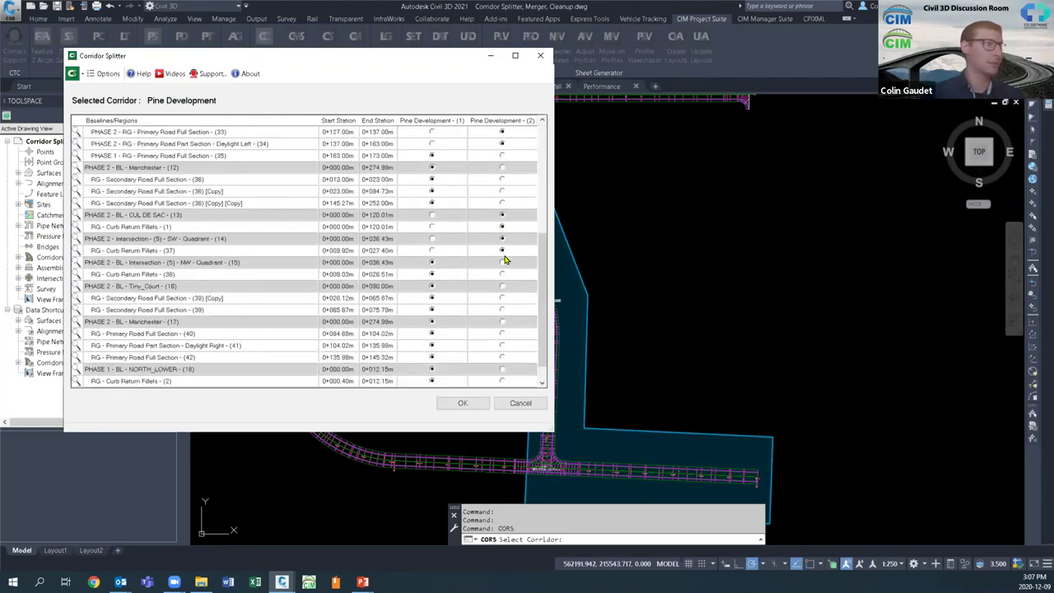
click(503, 274)
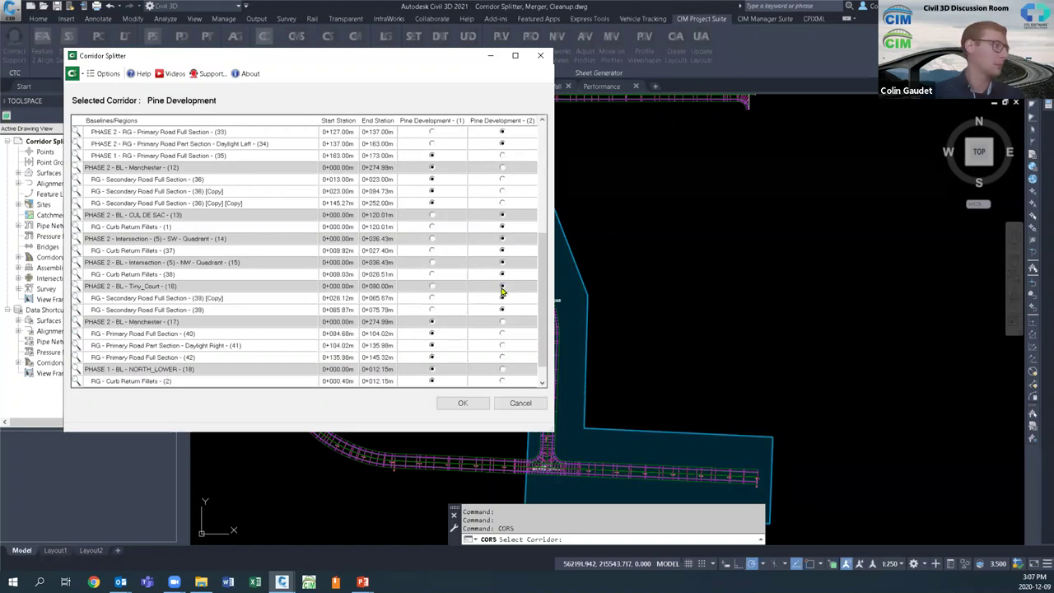
click(502, 322)
scroll(466, 233, down, 1)
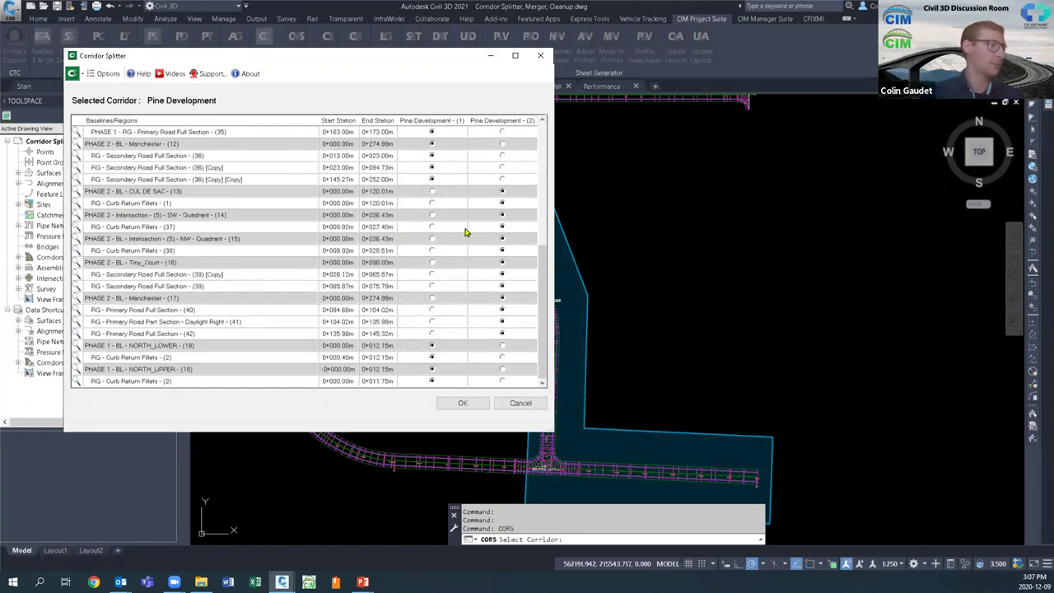
click(462, 403)
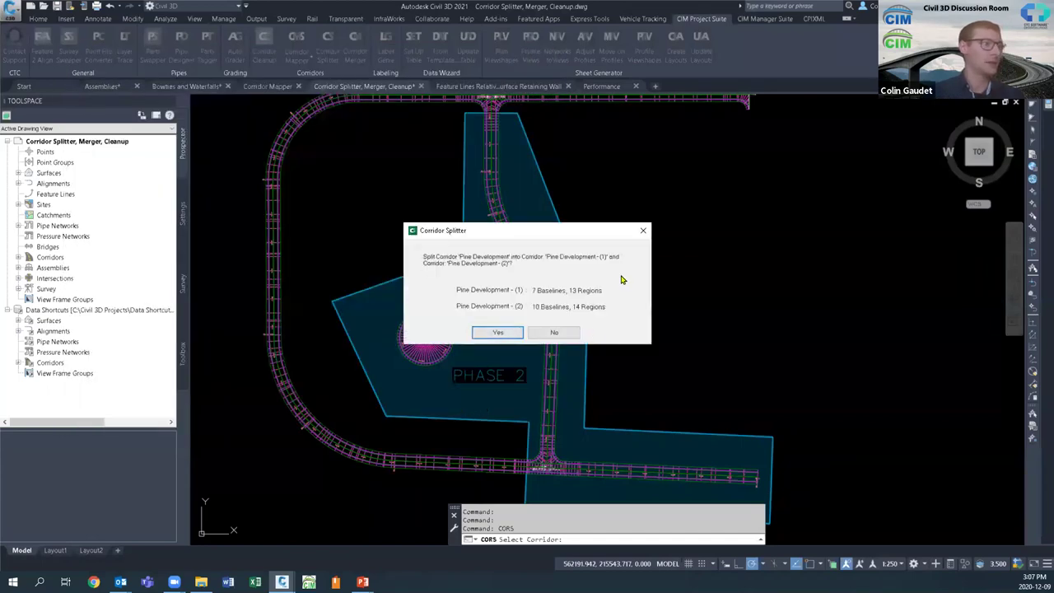
click(497, 333)
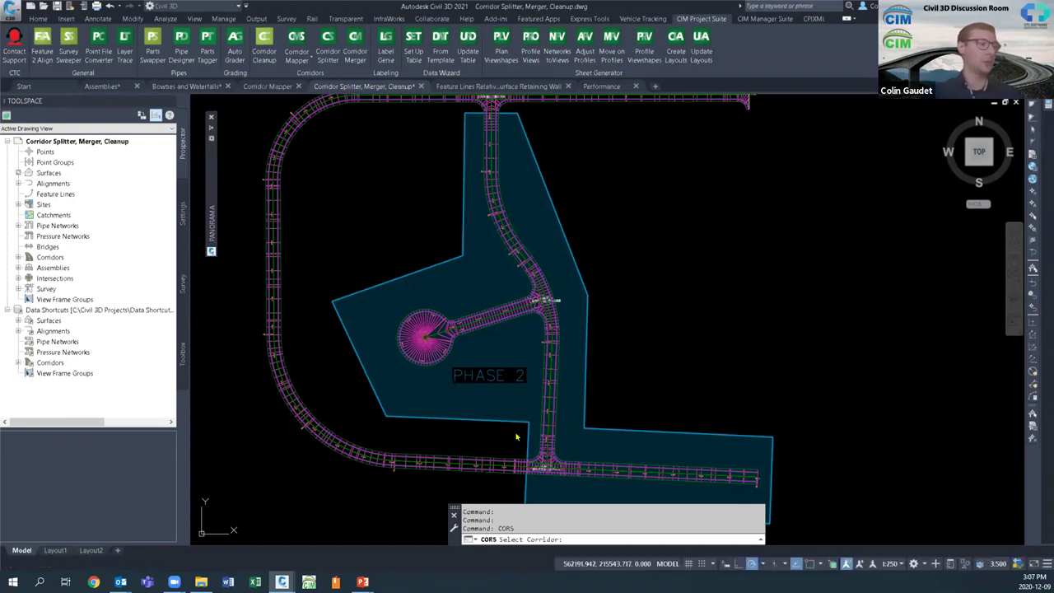
Step: Select the Phase 1 part of the split corridor to examine its extents, and clear the selection
click(467, 458)
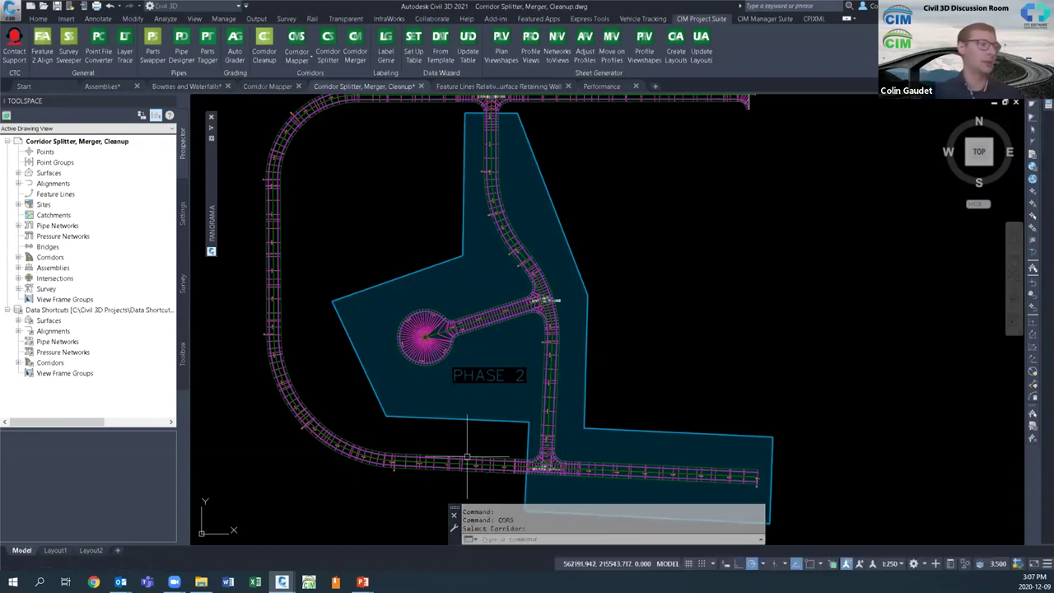
click(467, 458)
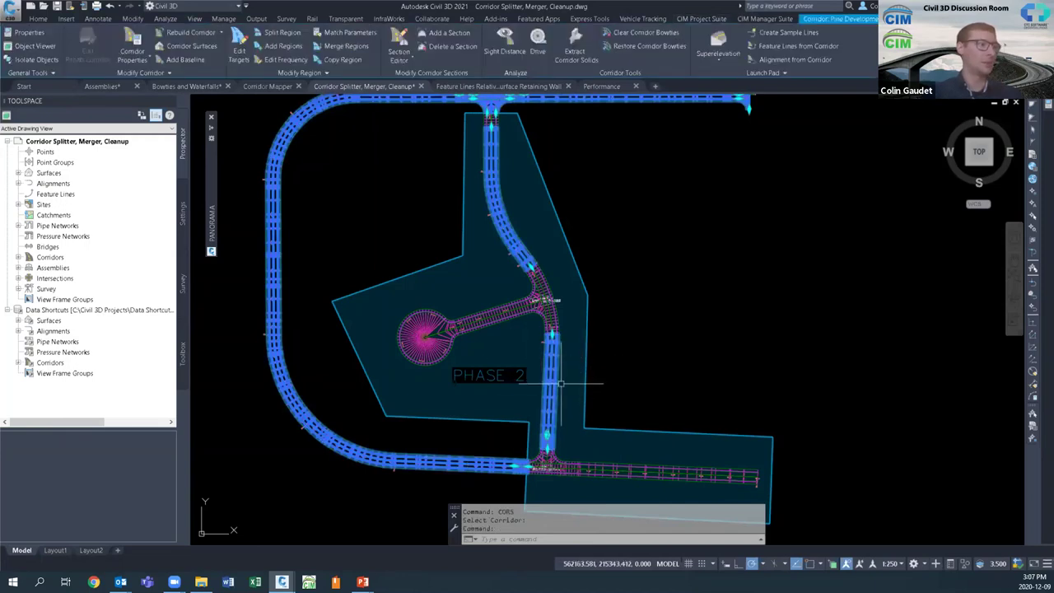
scroll(616, 257, down, 1)
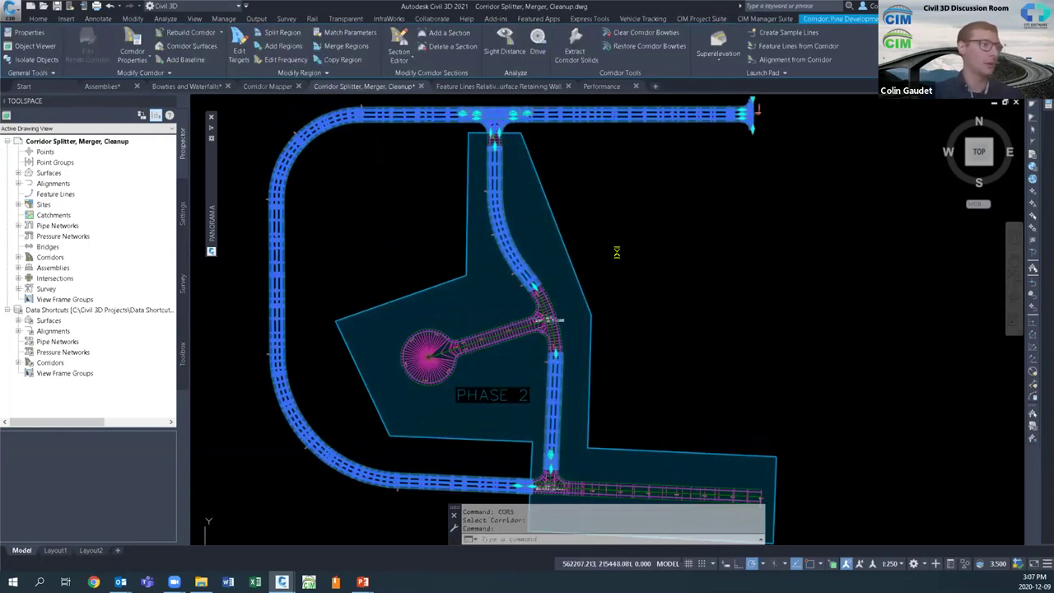
scroll(576, 227, down, 2)
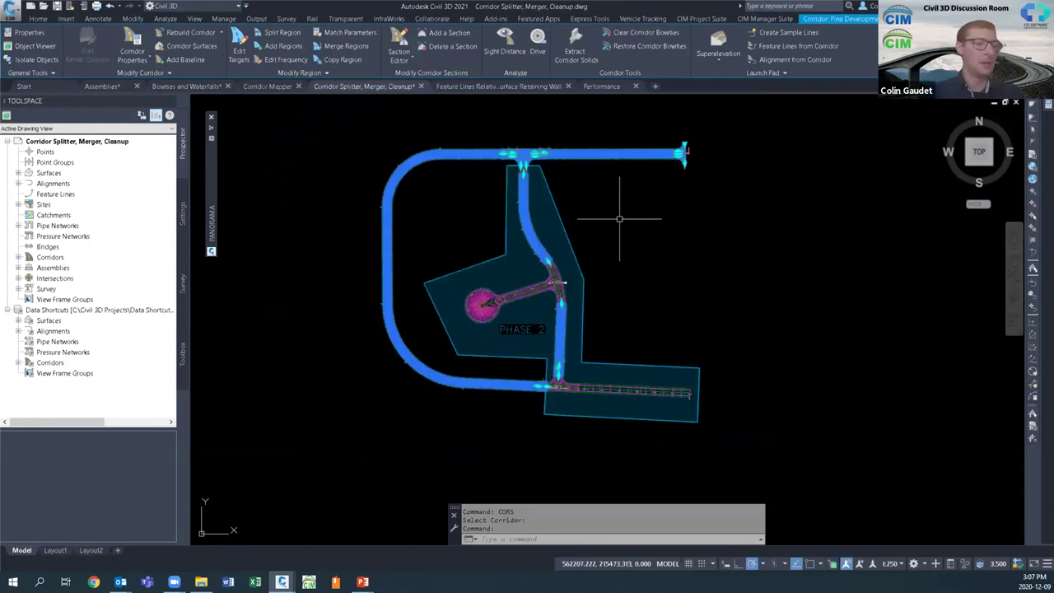
key(Escape)
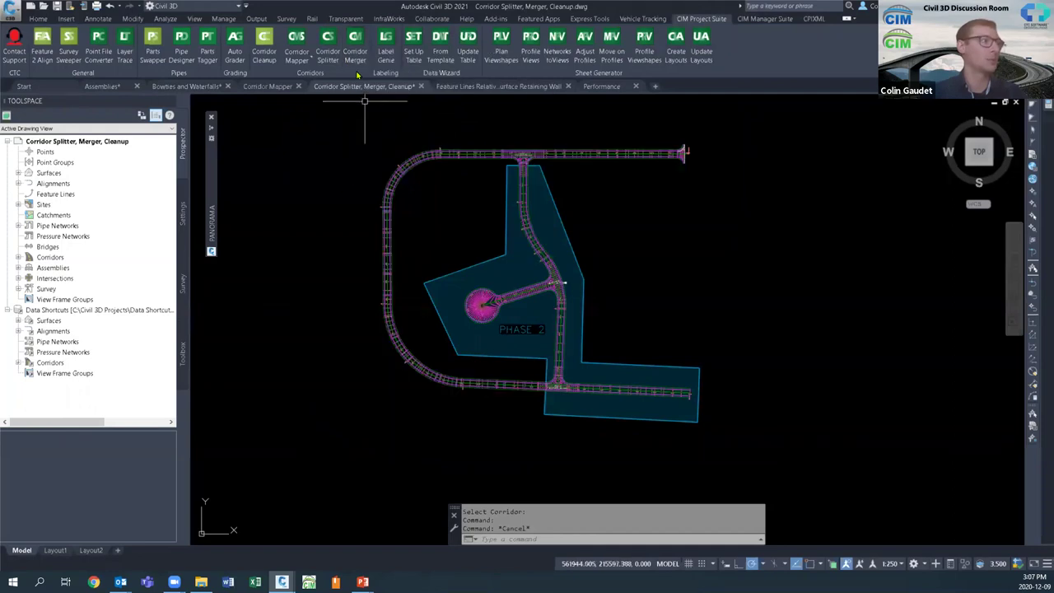
Step: Start Corridor Merger with both Pine Development corridors, naming the new corridor Pine Dev and keeping the All Codes code set style
click(356, 61)
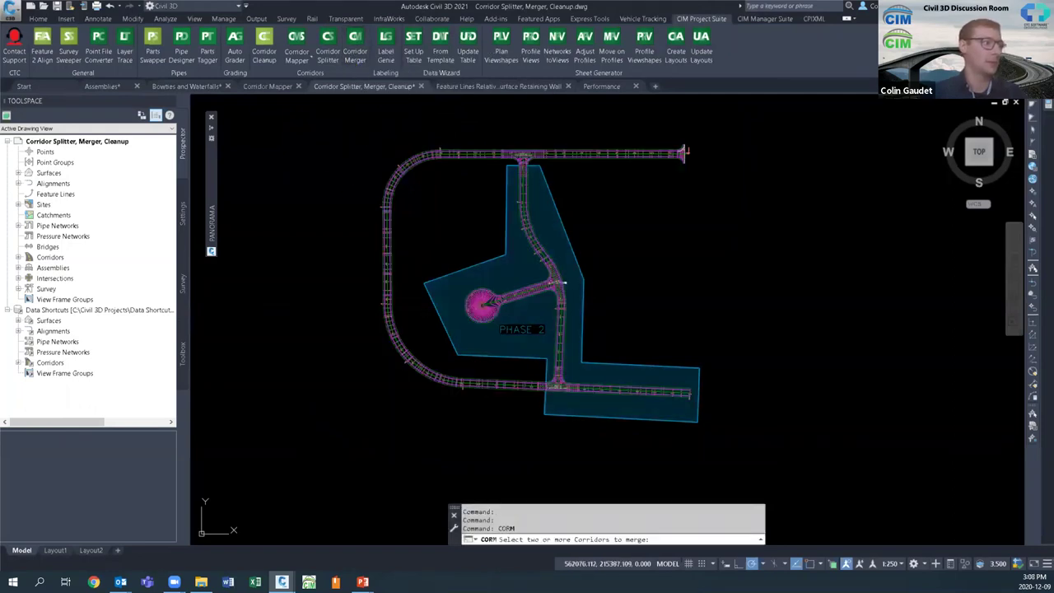
click(484, 299)
click(488, 376)
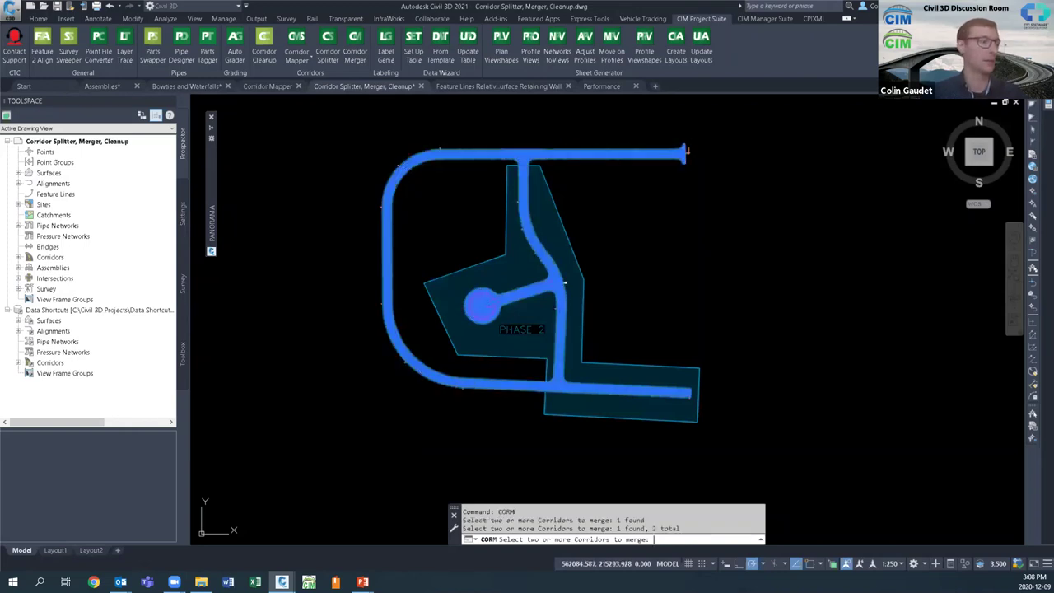
key(Return)
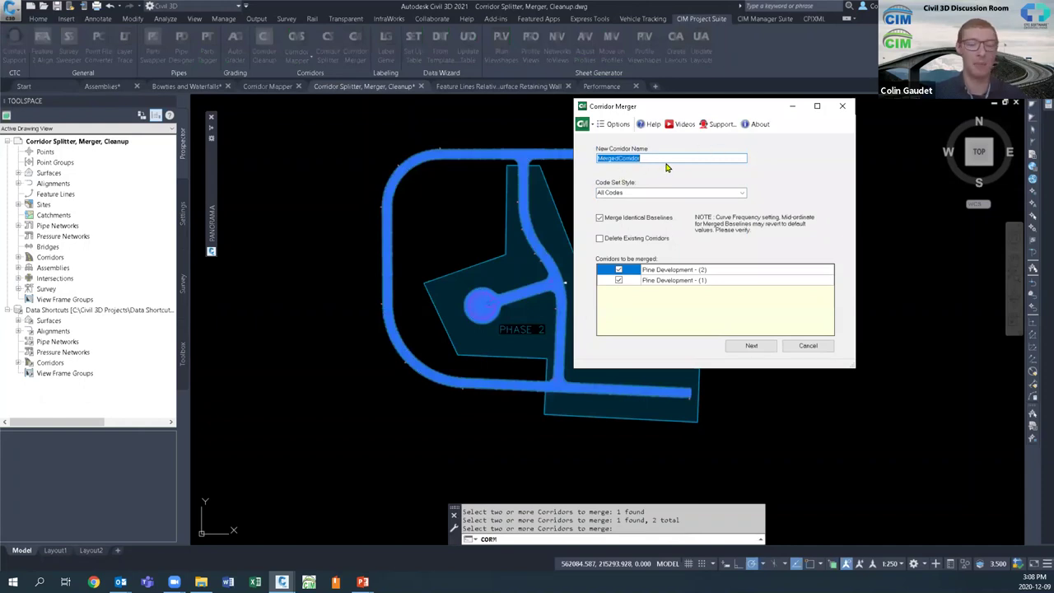
text(Pine Dev)
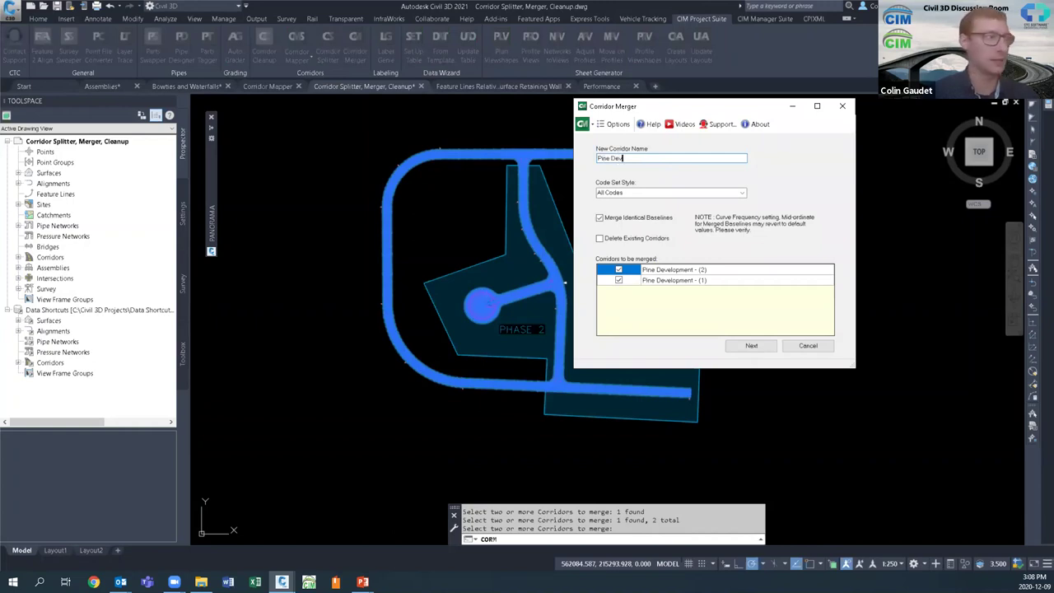
click(659, 192)
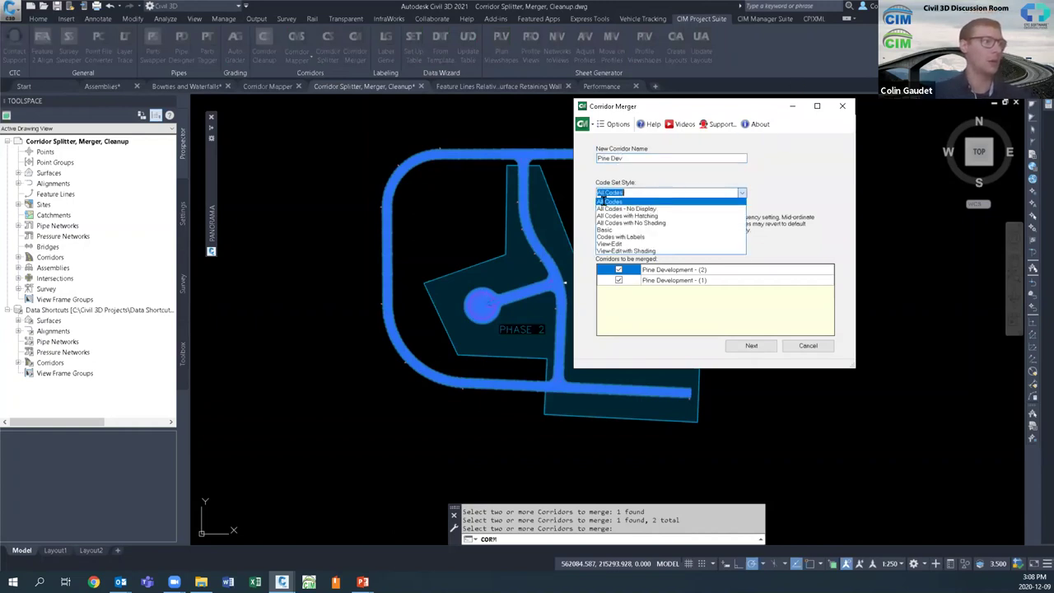
click(796, 186)
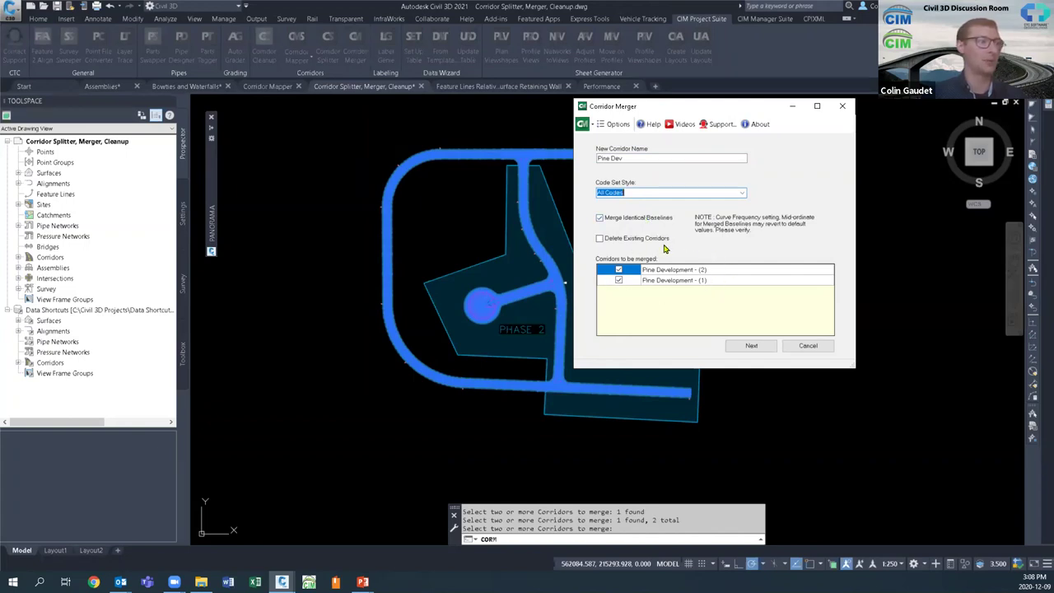
Step: Turn off merging of identical baselines and merge the corridors, adding both FG surfaces to the new corridor
click(750, 346)
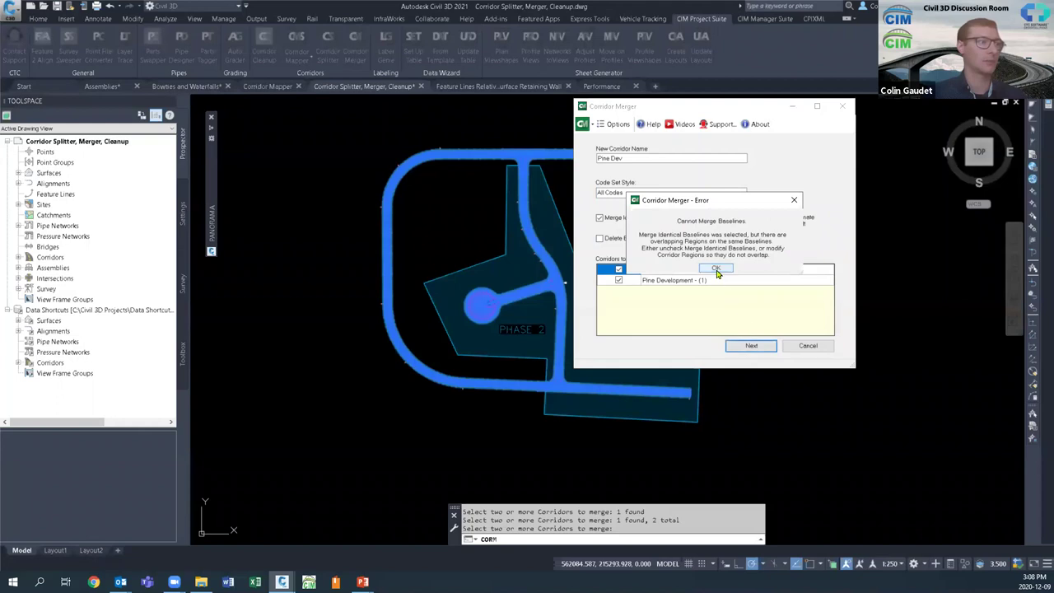
click(716, 272)
click(612, 219)
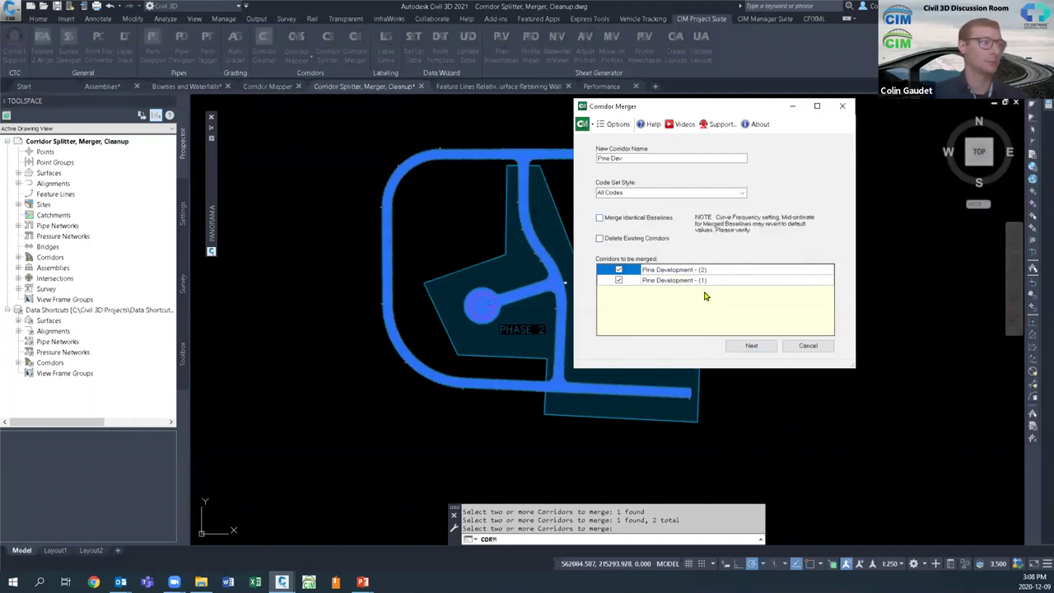
click(750, 344)
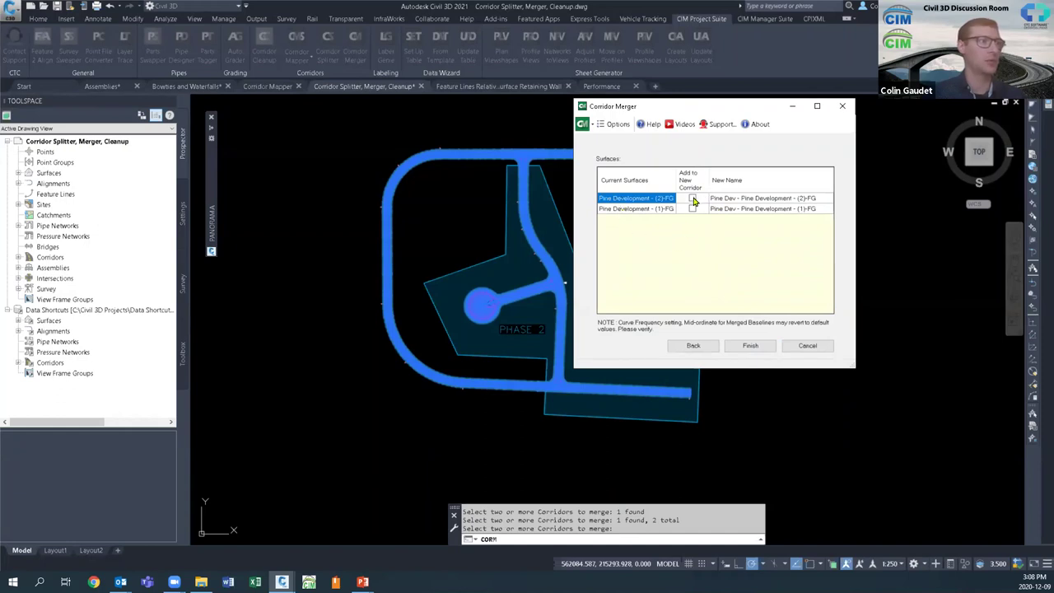
click(694, 200)
click(692, 208)
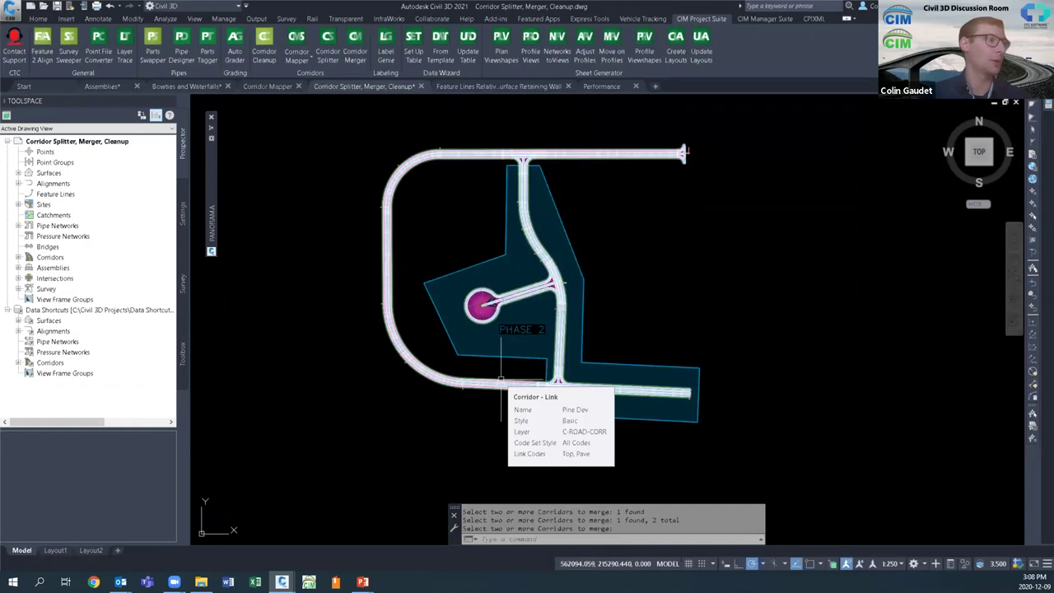
key(Escape)
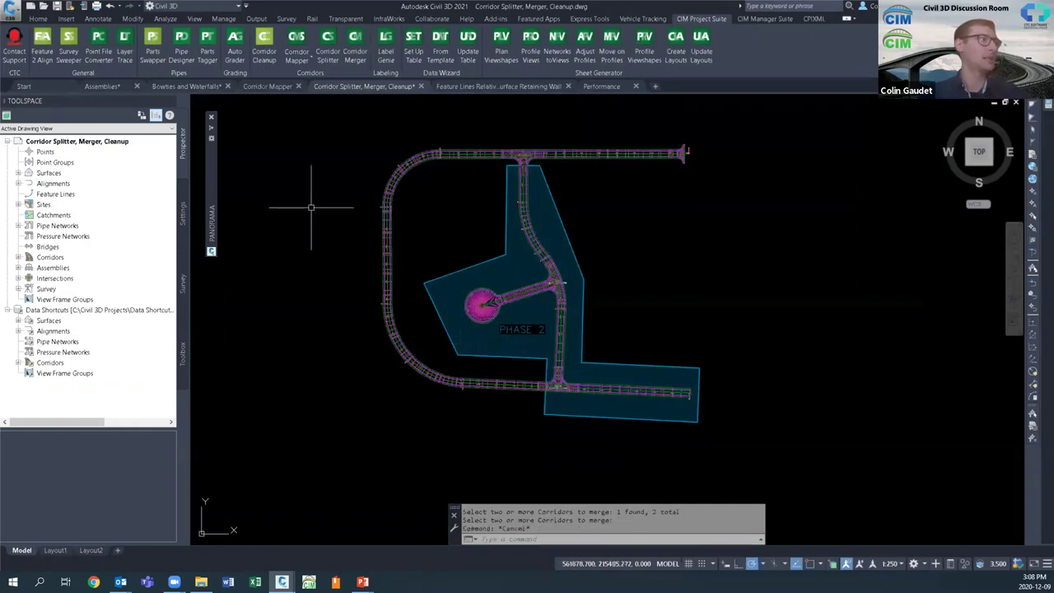
Step: Run Corridor Cleanup on all Pine Dev regions to remove surface, width or offset, and slope or elevation targets
click(263, 42)
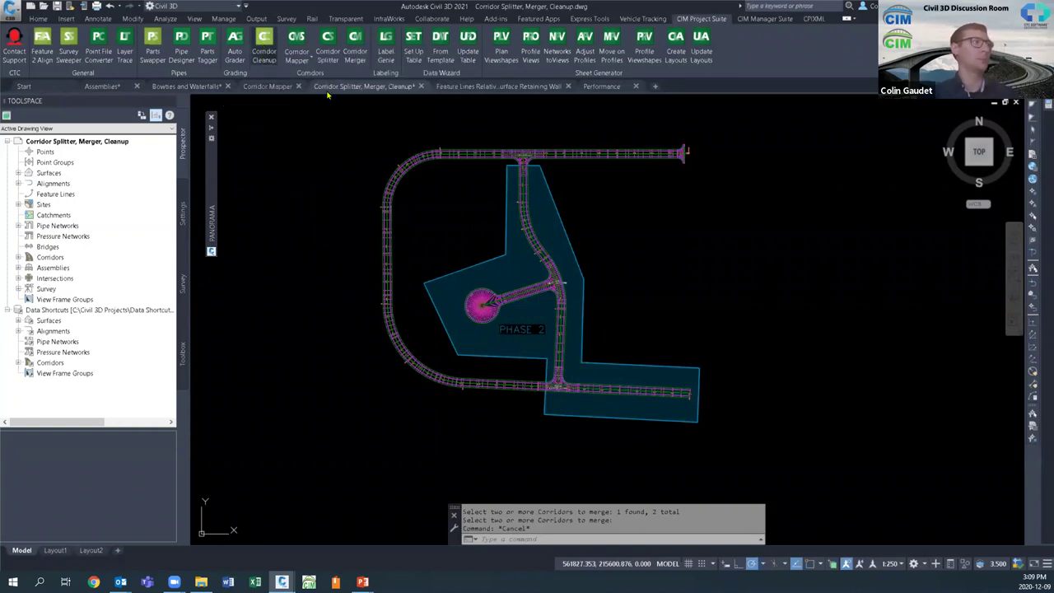
click(405, 162)
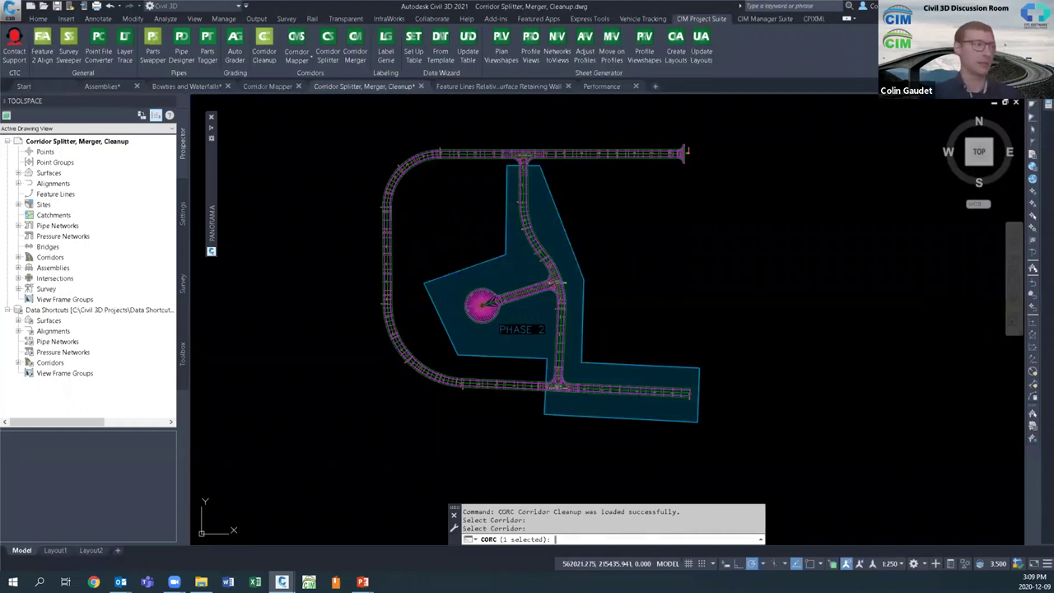
key(Return)
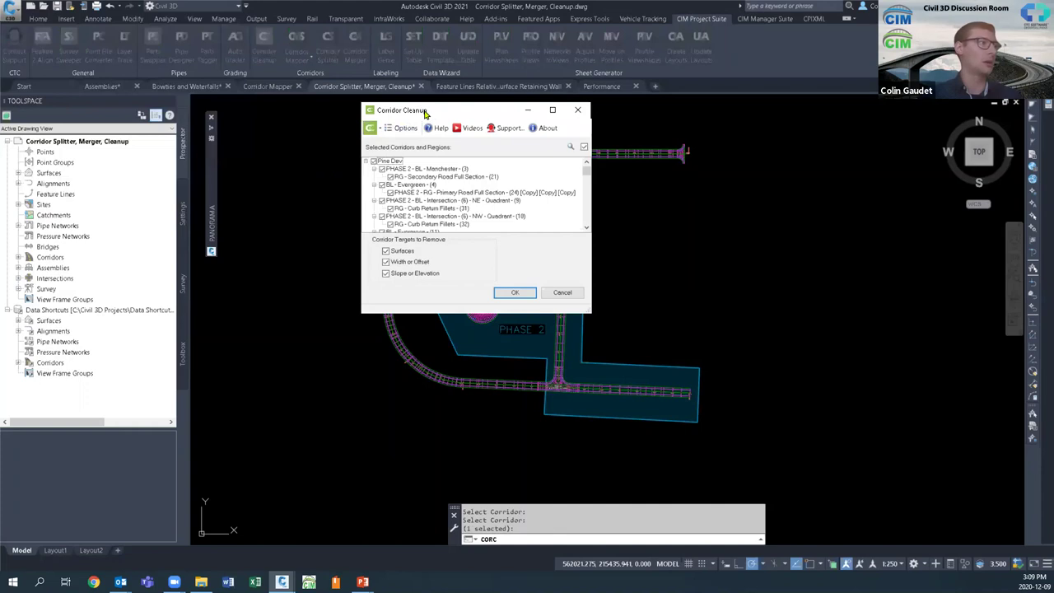
drag(431, 113, 340, 116)
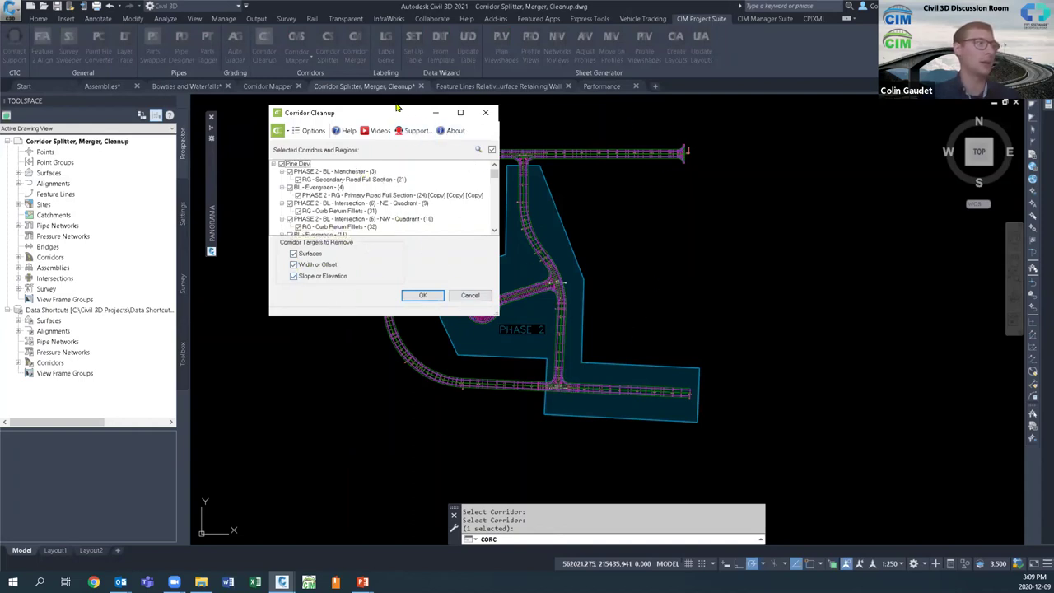
drag(384, 111, 316, 114)
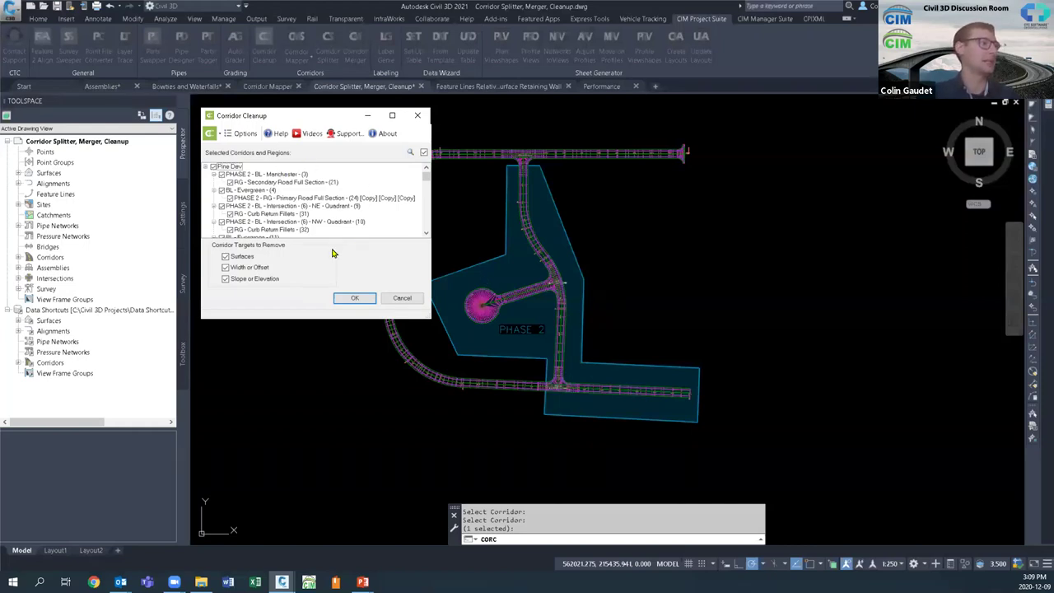
click(354, 298)
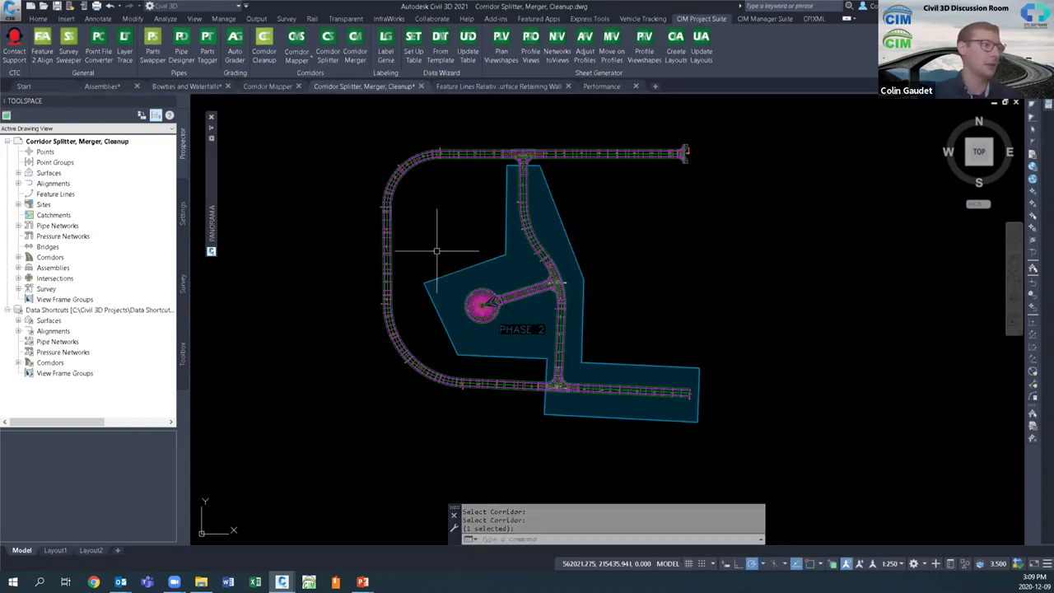
Step: Select the merged Pine Dev corridor to examine its extents and intersection regions, and clear the selection
click(484, 306)
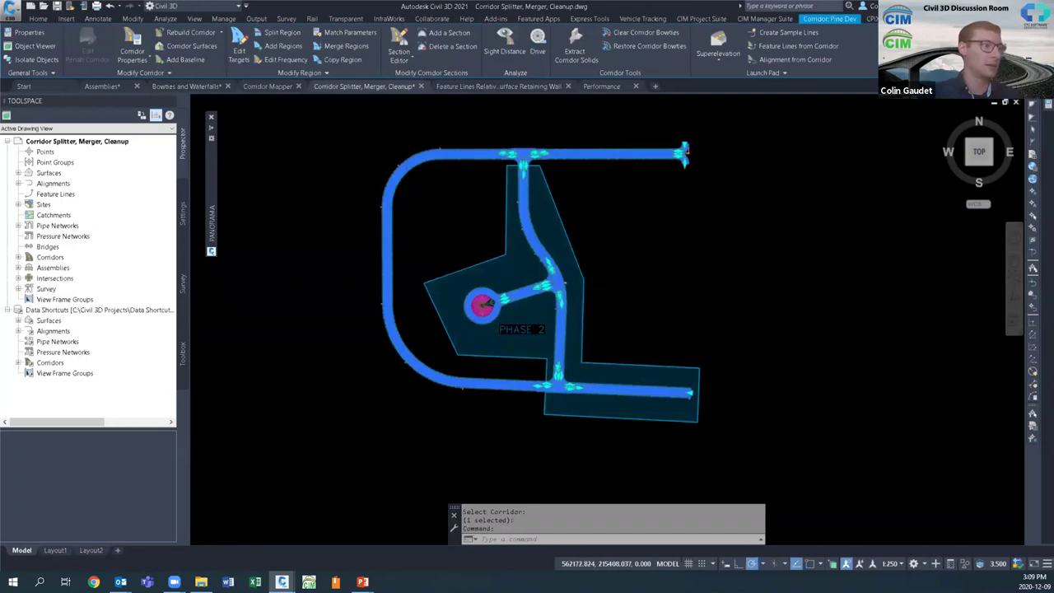
scroll(526, 317, up, 5)
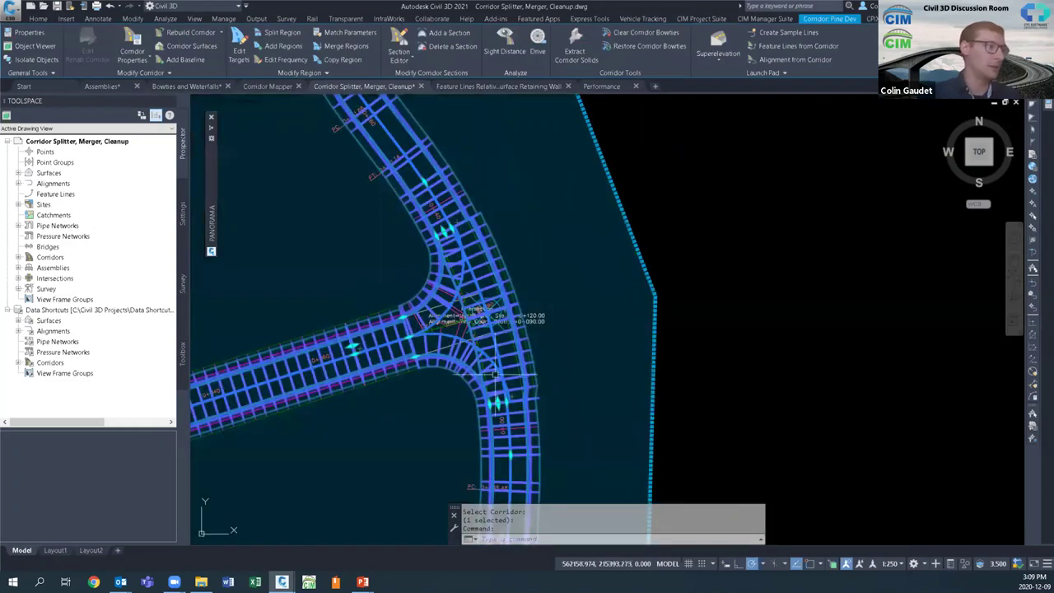
scroll(619, 354, down, 8)
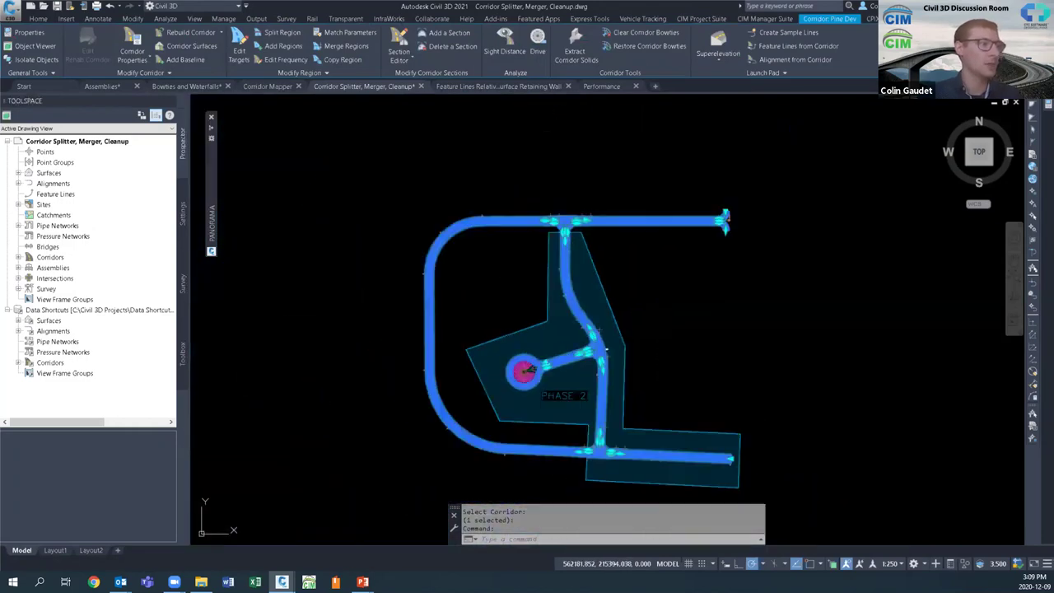
key(Escape)
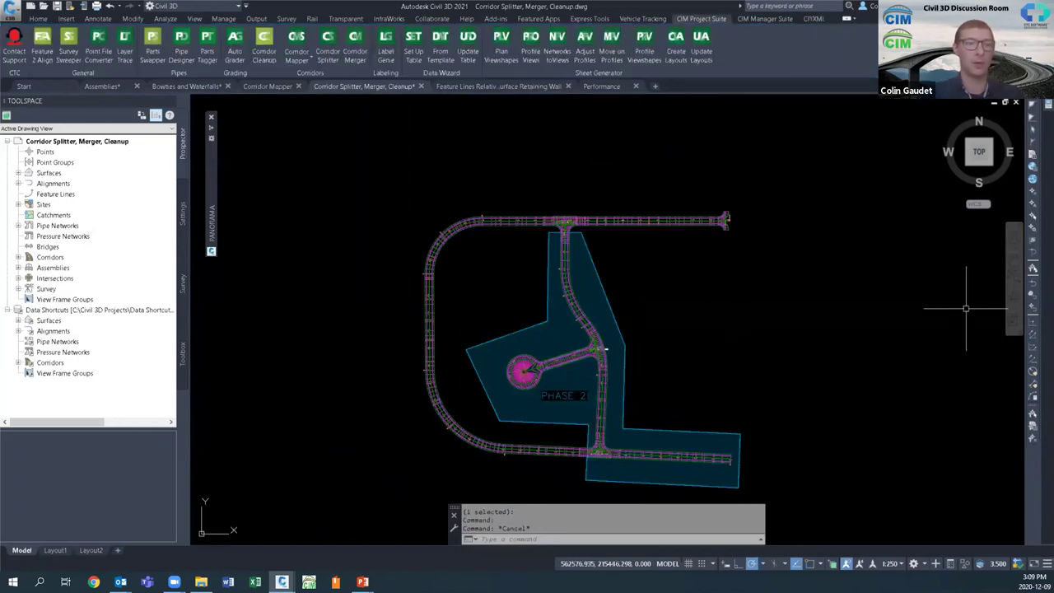
Step: Switch to PowerPoint, advance to the CTC Corridor Mapper slide, and return to Civil 3D with the Corridor Mapper drawing
key(alt+Tab)
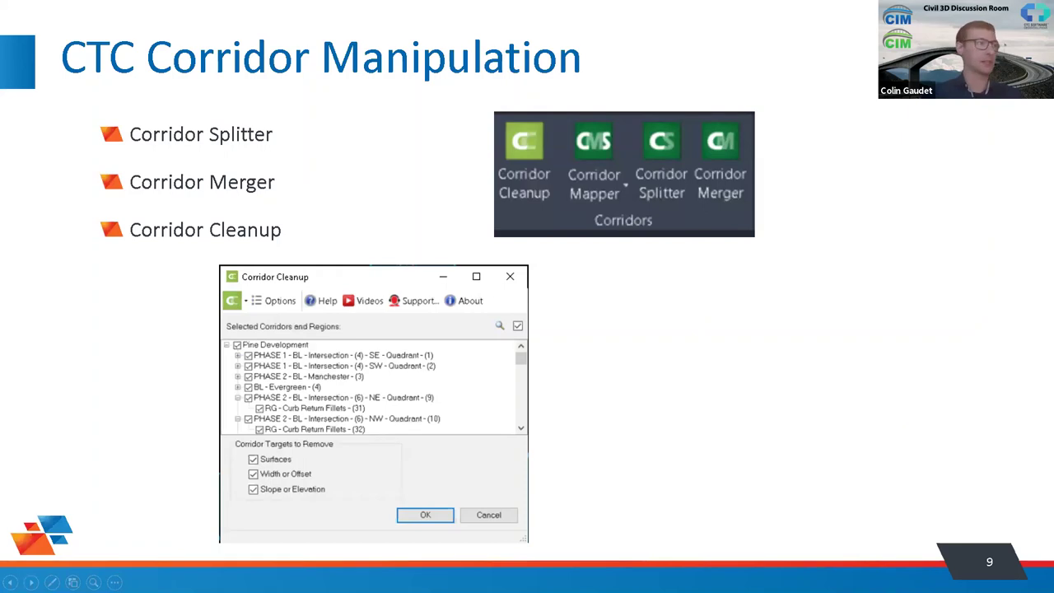
key(Right)
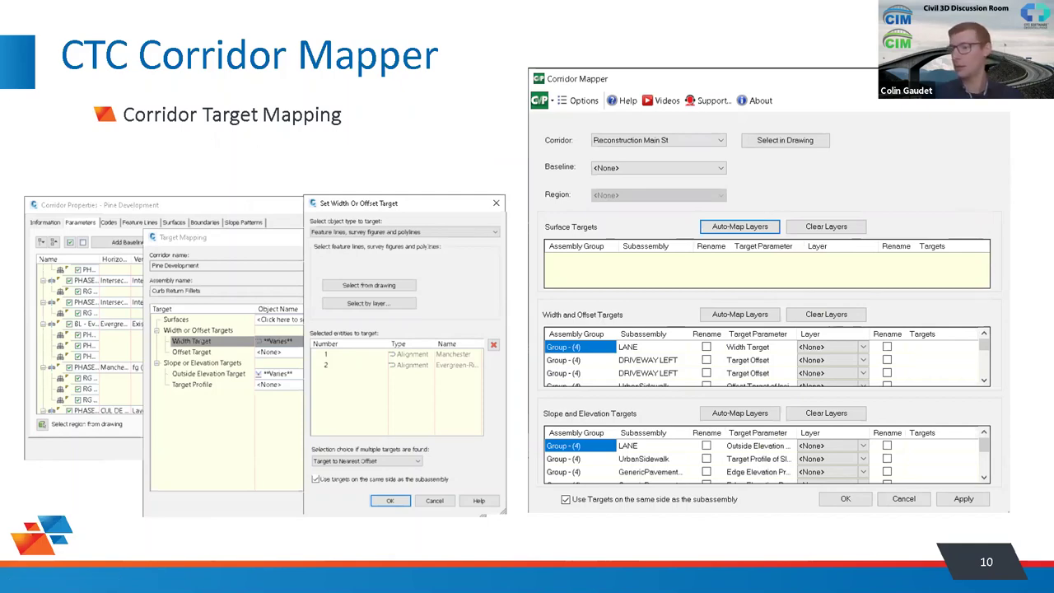
key(alt+Tab)
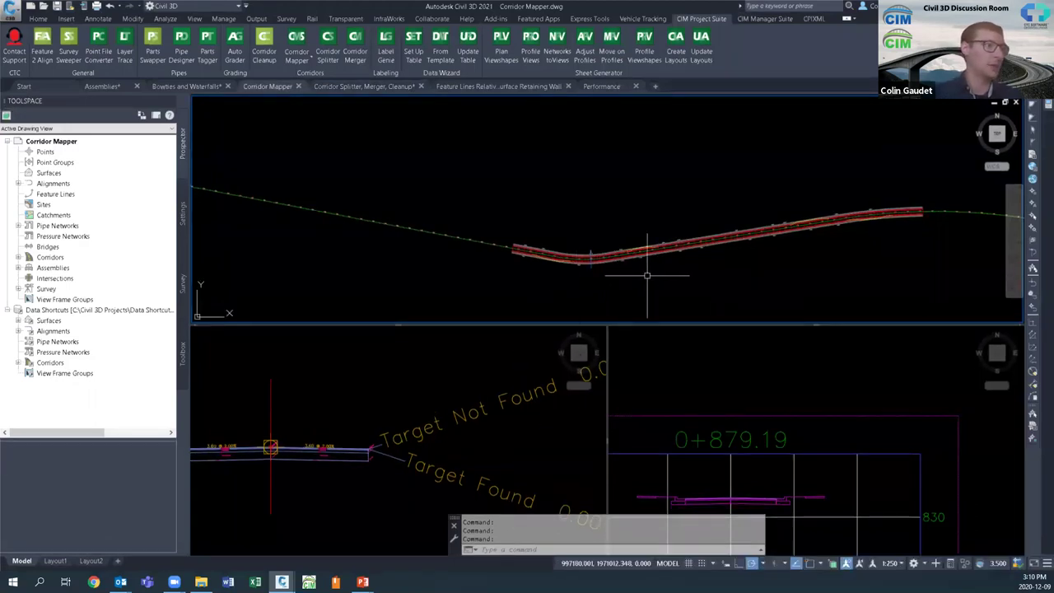
Step: Examine the driveway line beside the road and the offset alignment widening along the corridor, clearing each selection
click(661, 253)
scroll(661, 253, up, 4)
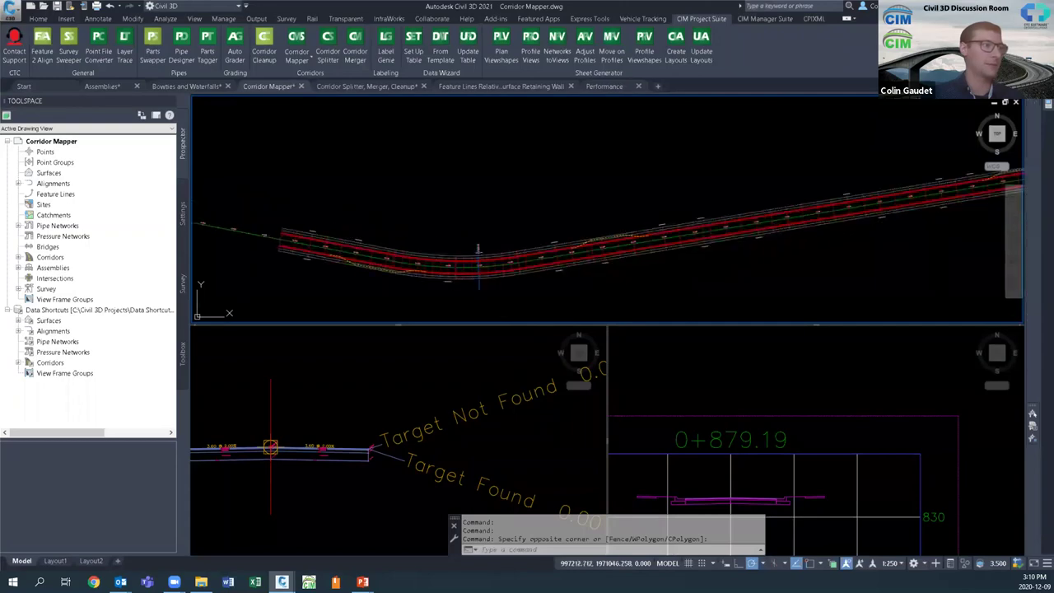
scroll(417, 234, up, 1)
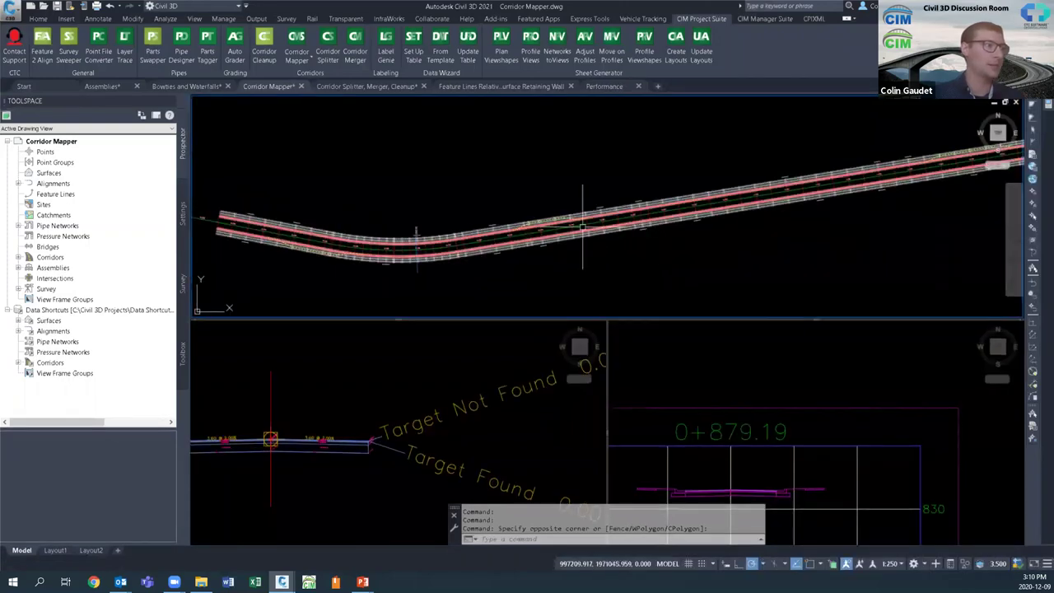
scroll(545, 247, up, 3)
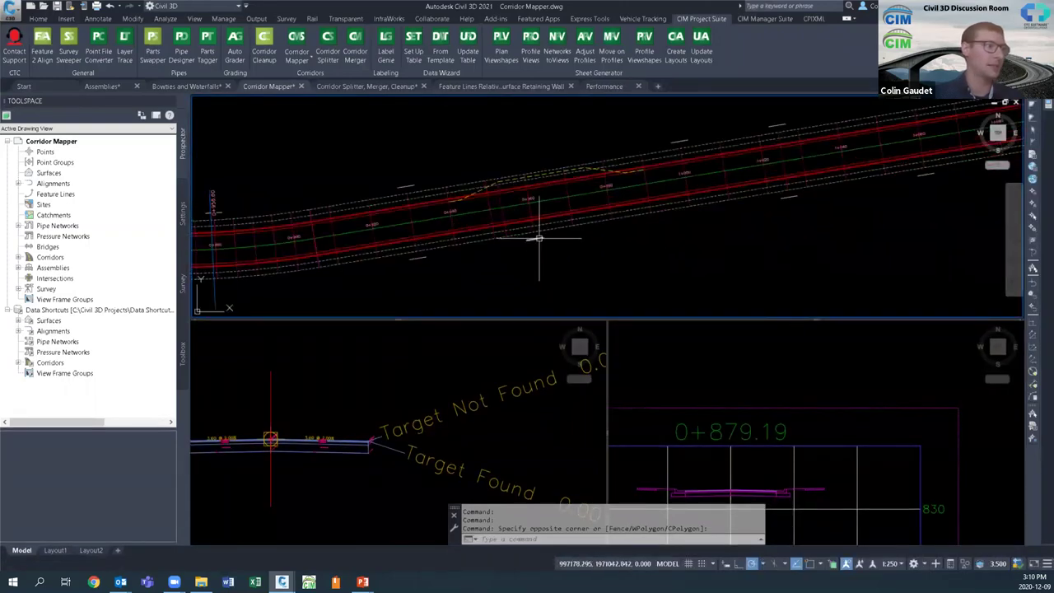
click(536, 239)
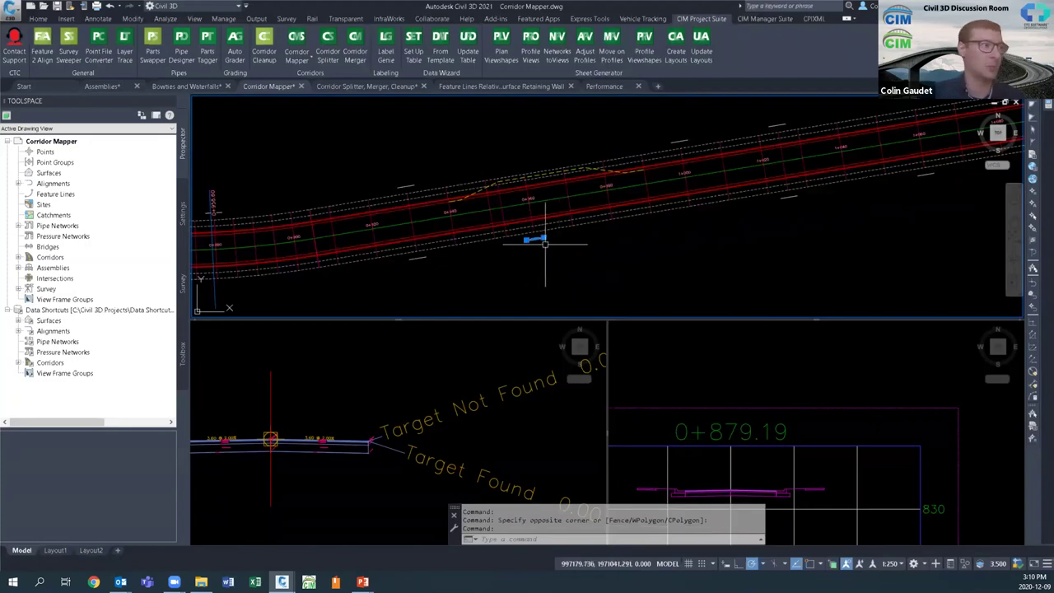
key(Escape)
click(577, 171)
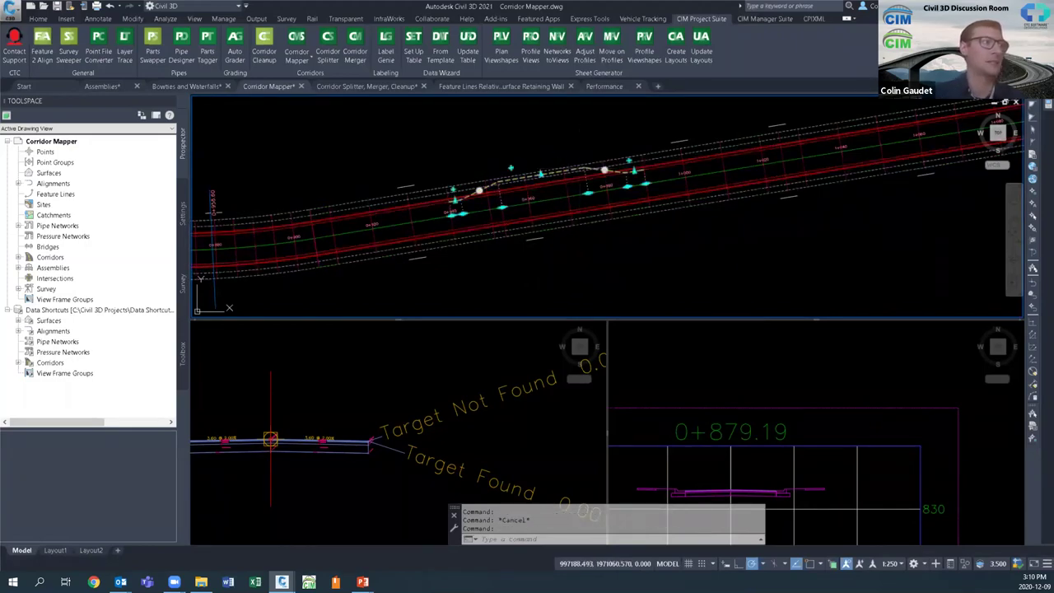
key(Escape)
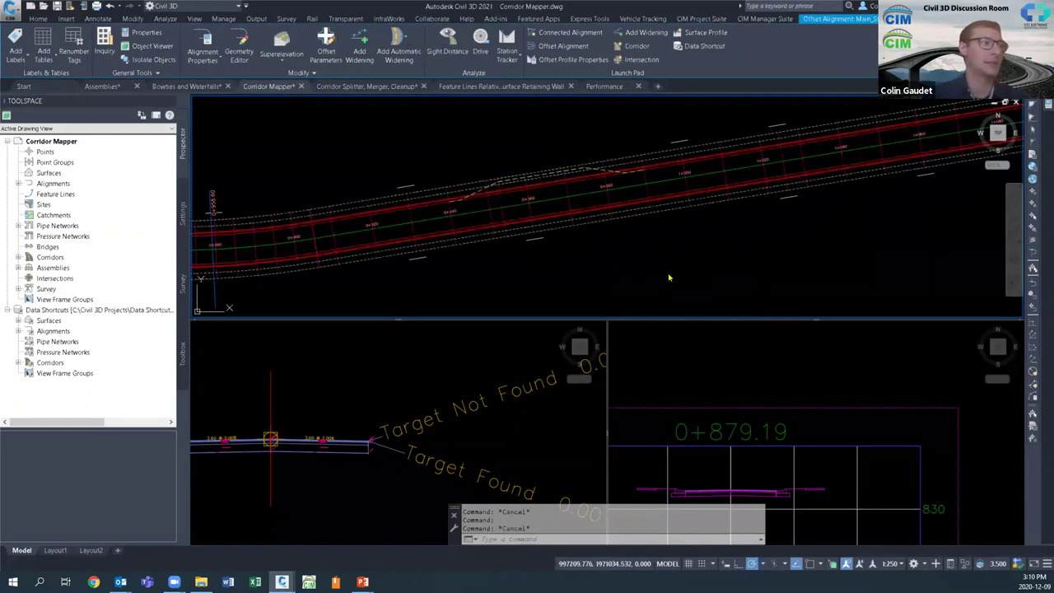
scroll(741, 255, down, 2)
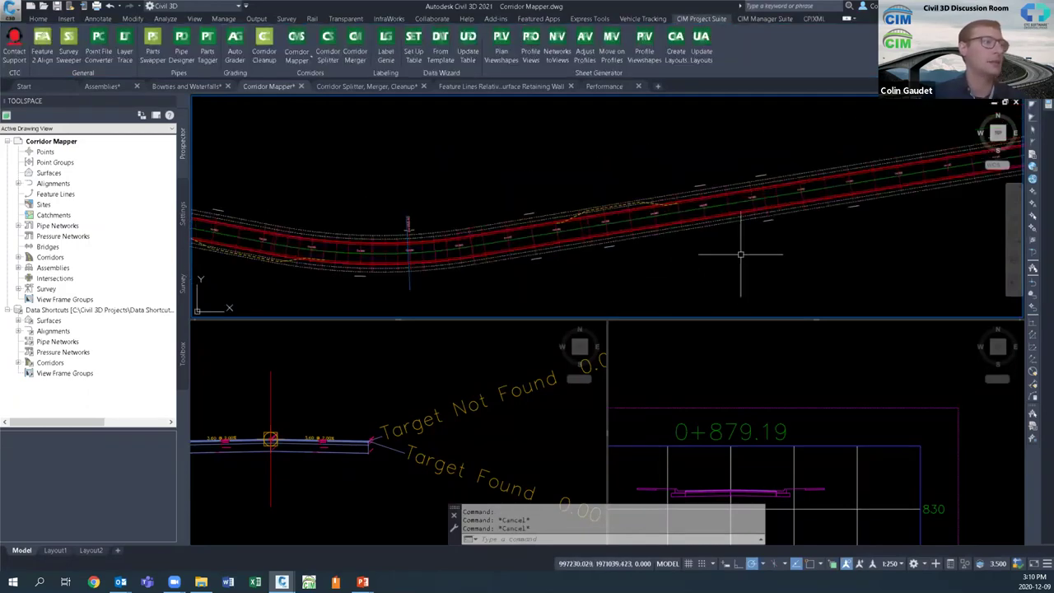
Step: Open target mapping for the Reconstruction Main St corridor region and enlarge the dialog to list all its targets
click(657, 233)
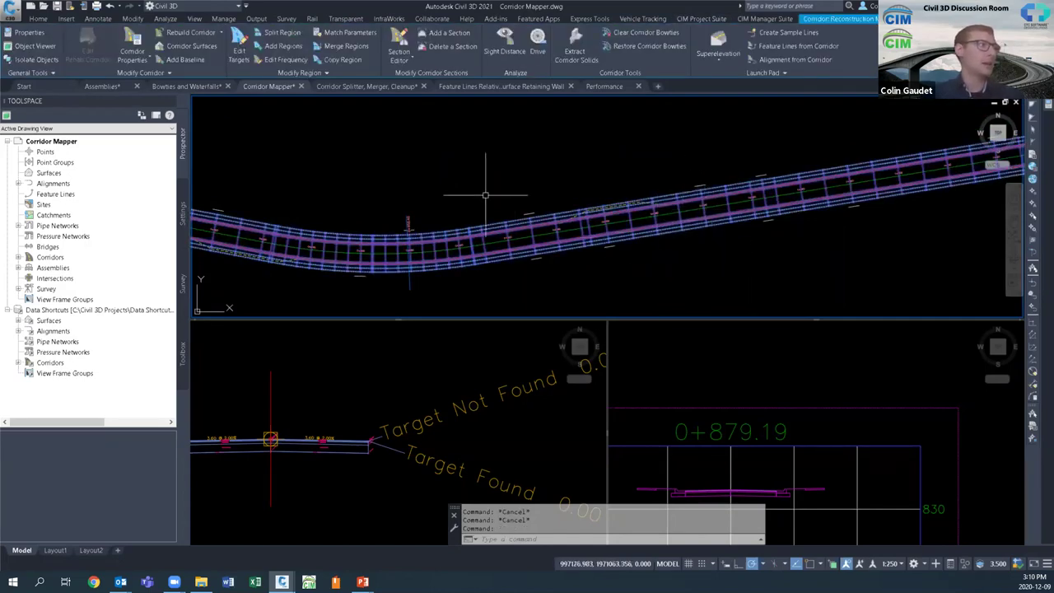
click(239, 50)
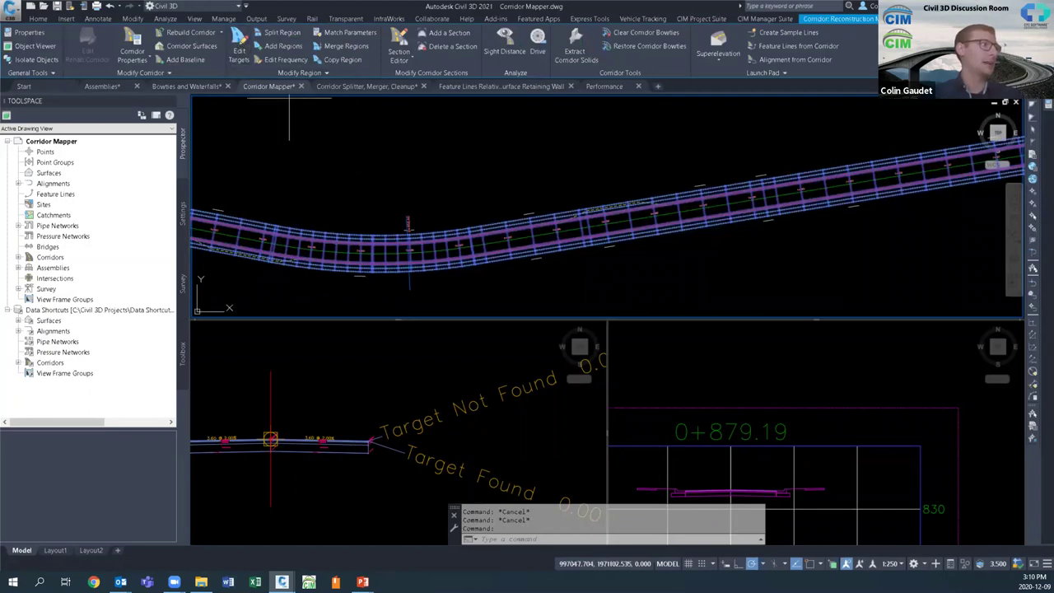
click(552, 239)
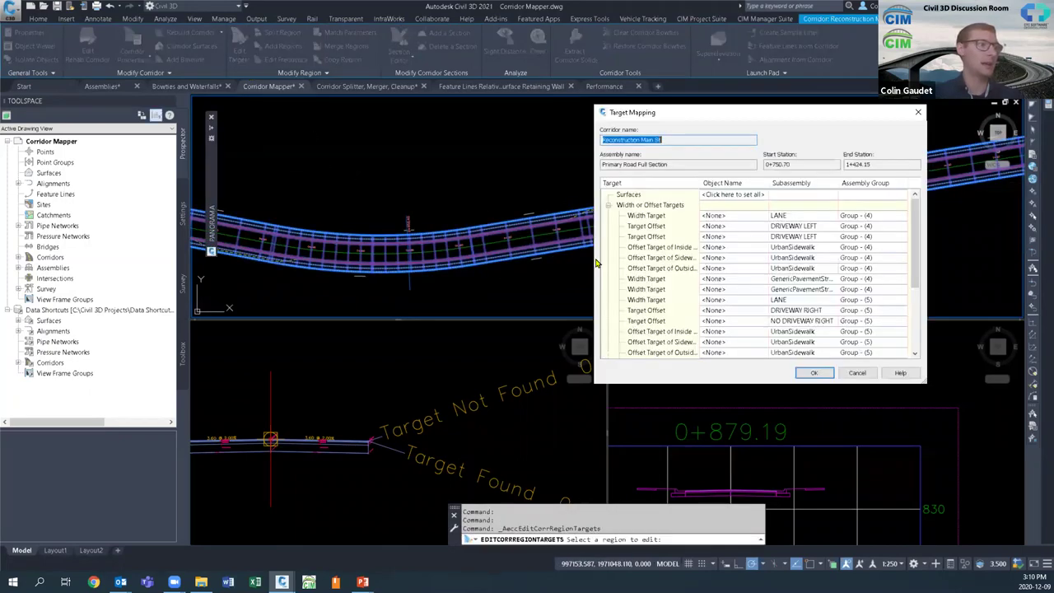
drag(749, 117, 697, 58)
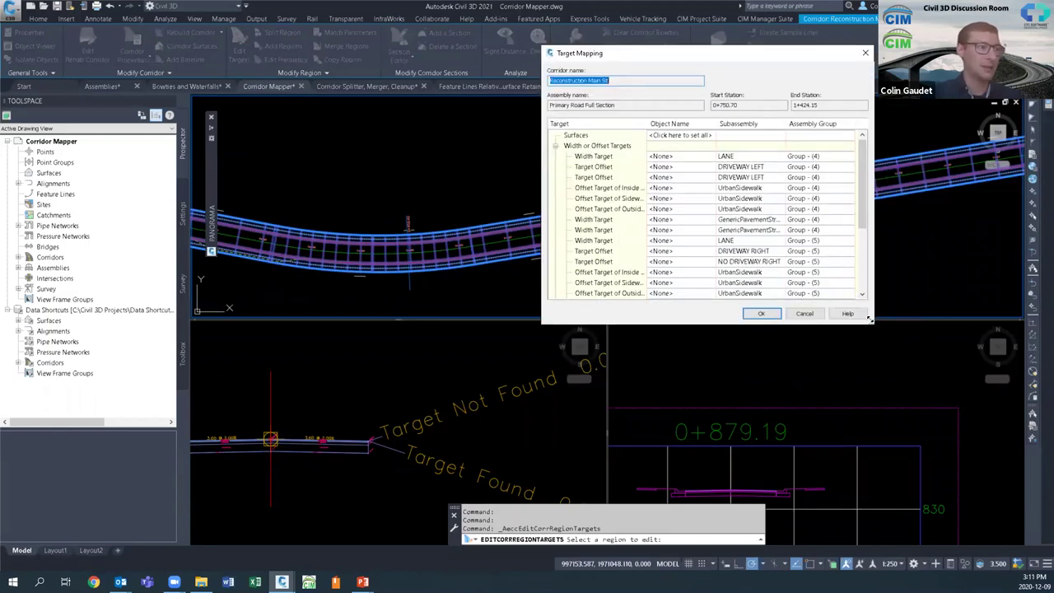
drag(870, 319, 886, 483)
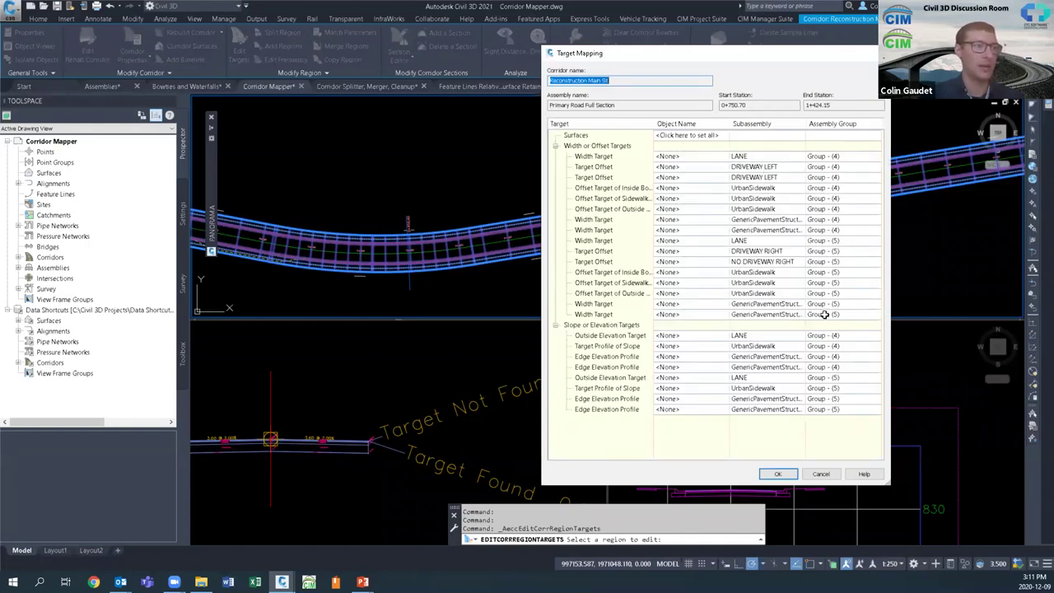
Step: Map the second DRIVEWAY LEFT target offset to the feature lines, survey figures and polylines on layer DRIVEWAY LEFT, and apply the mapping
click(771, 177)
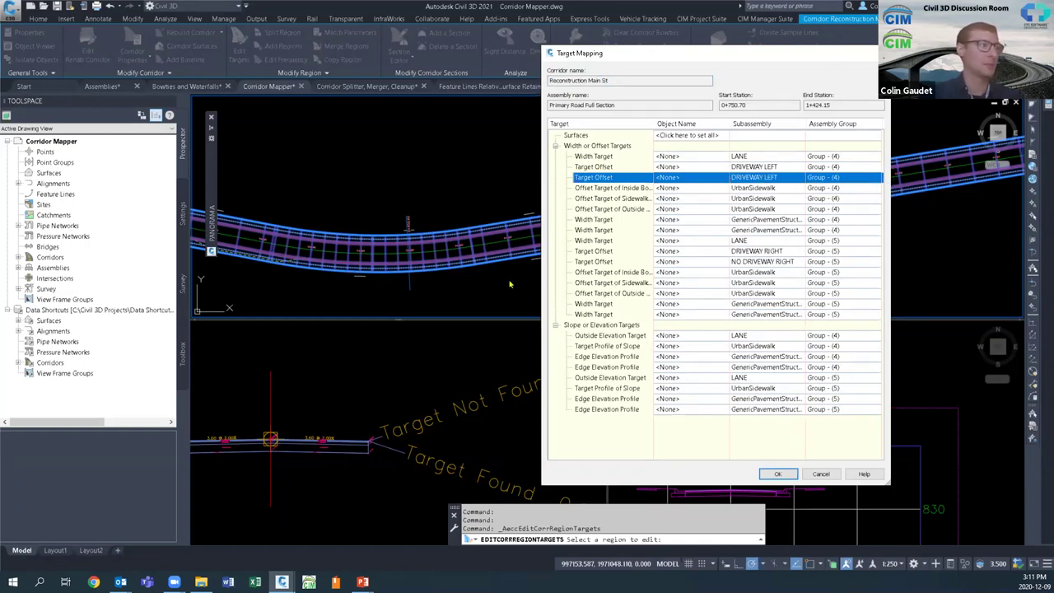
click(673, 176)
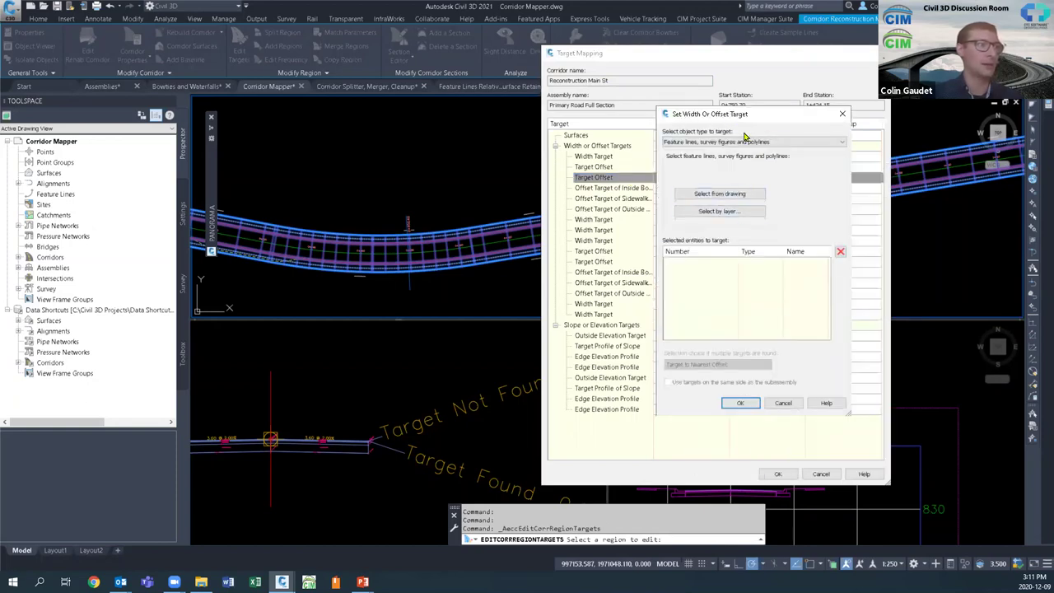
click(746, 143)
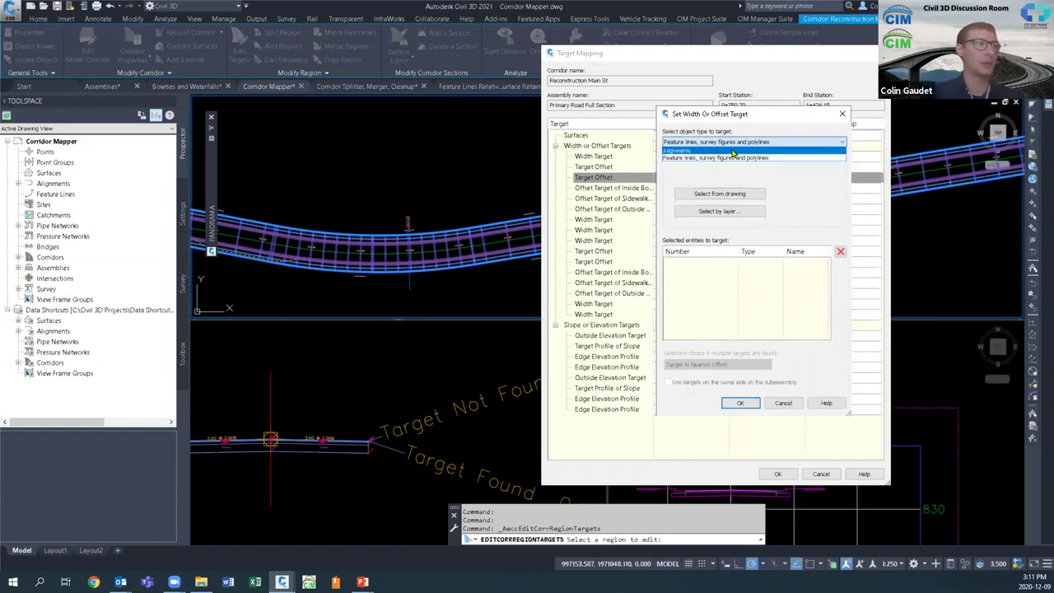
click(734, 157)
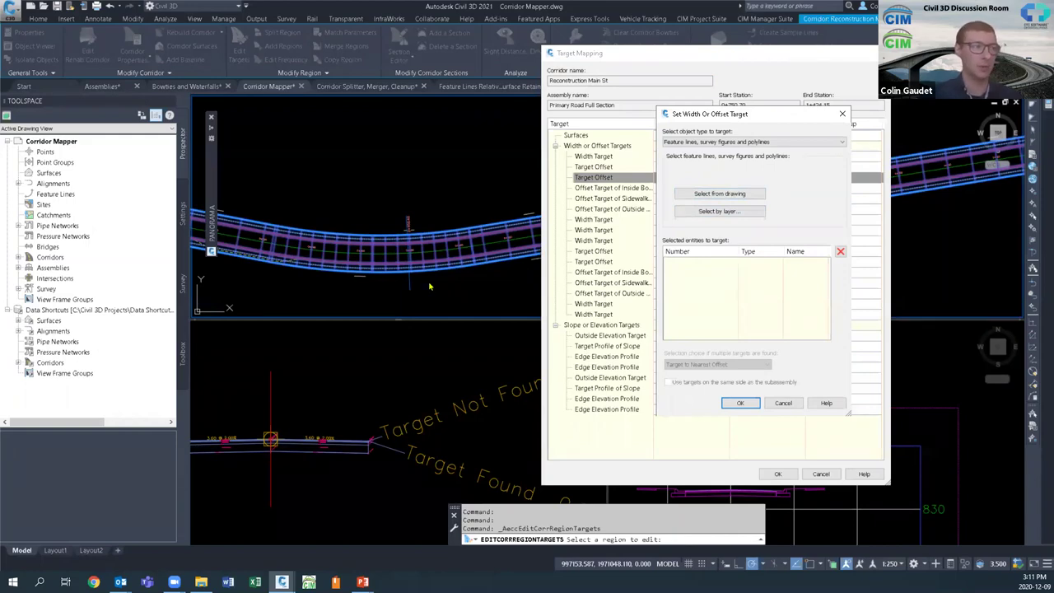
click(712, 212)
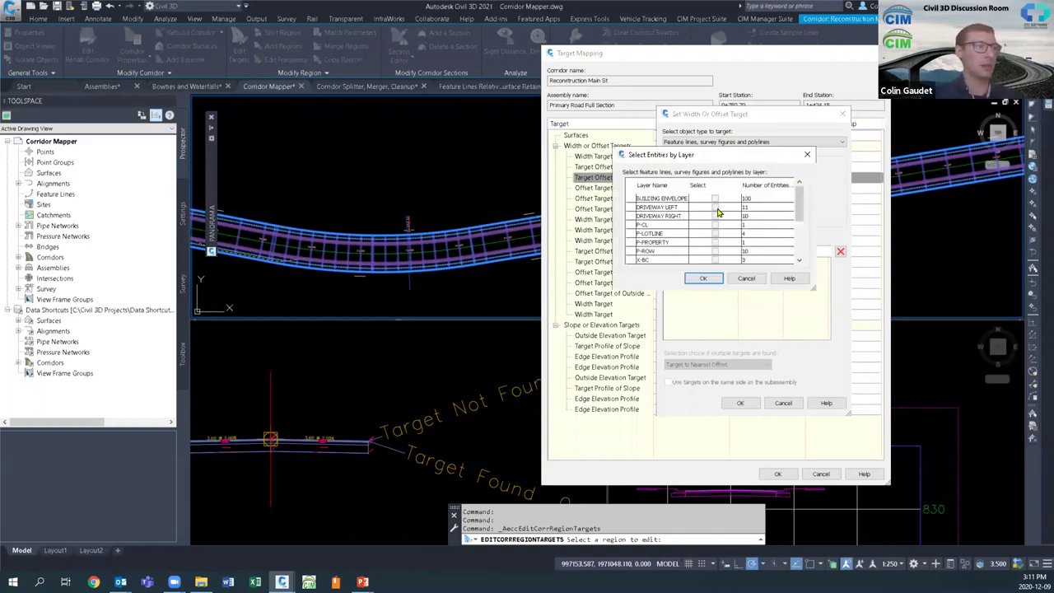
scroll(718, 214, down, 5)
scroll(710, 255, up, 5)
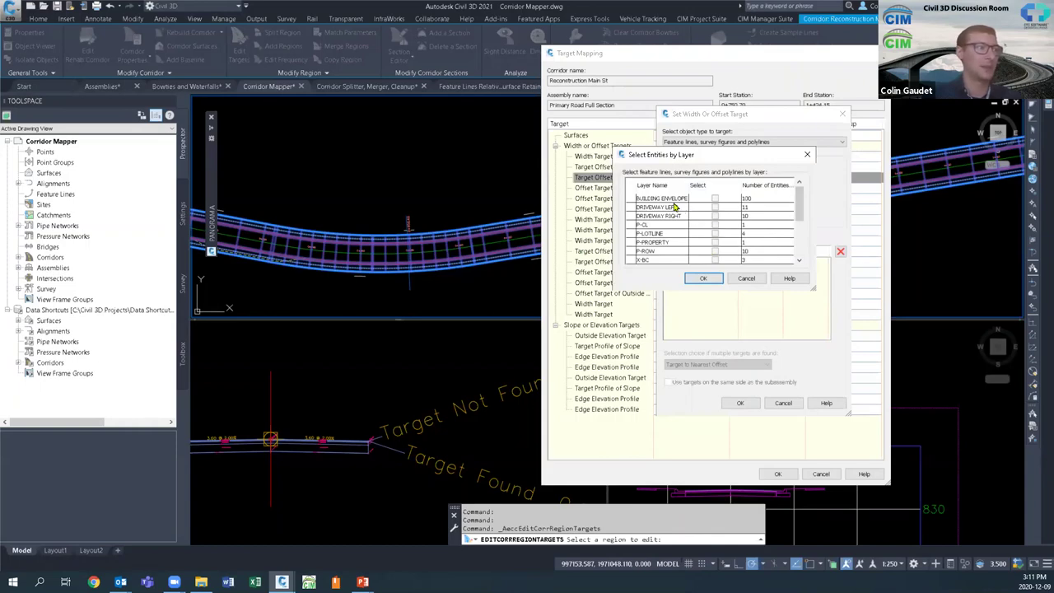
click(673, 210)
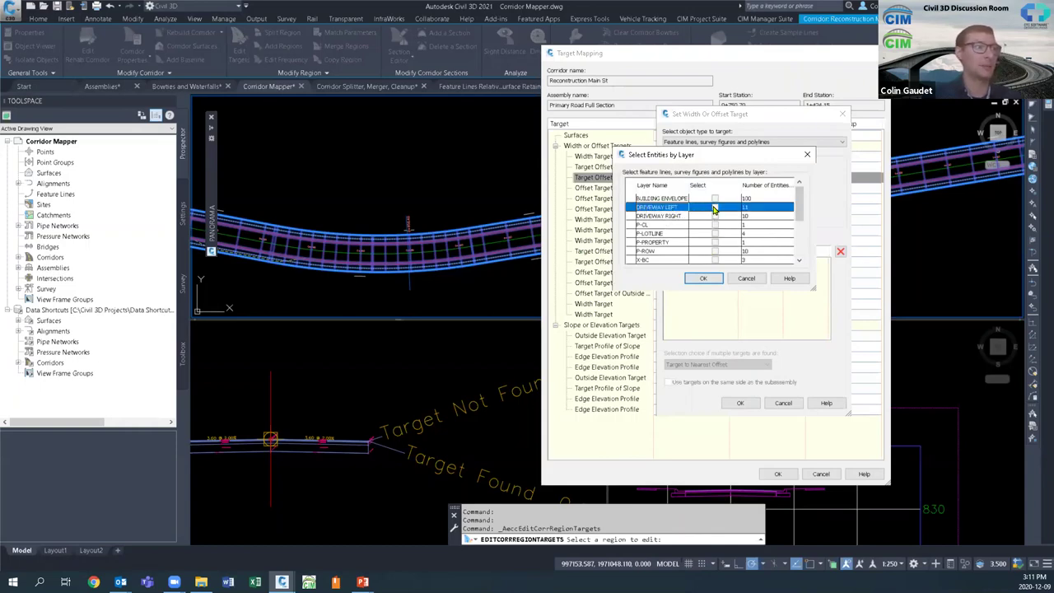
click(715, 208)
click(718, 279)
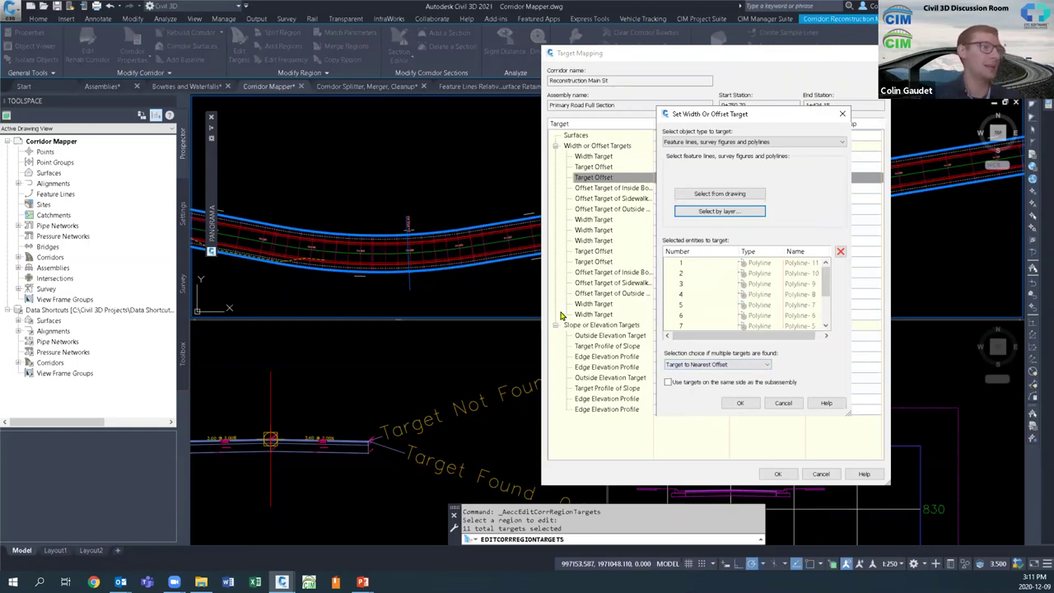
click(741, 403)
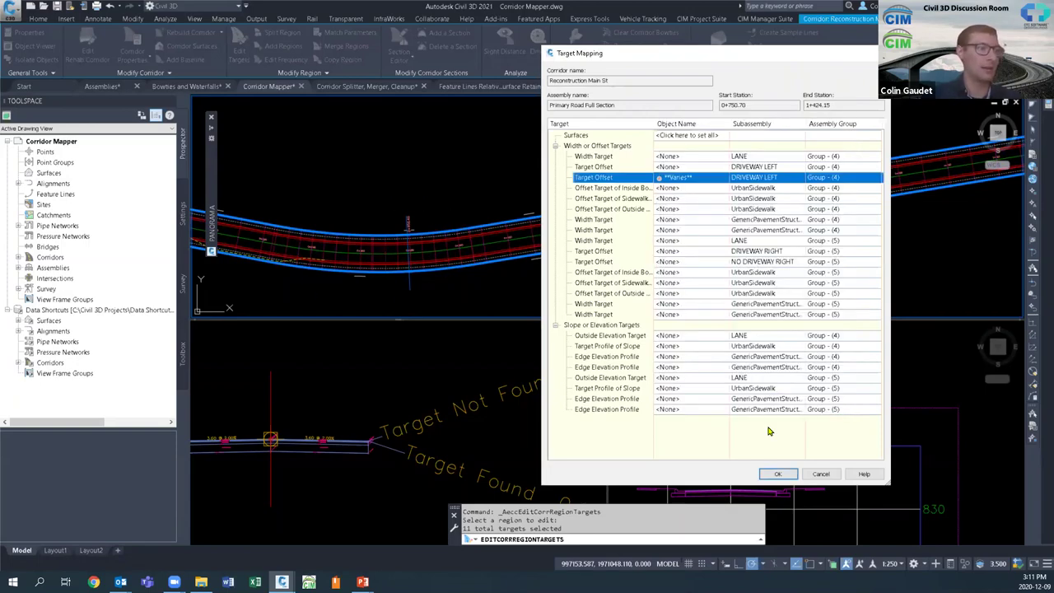
click(779, 474)
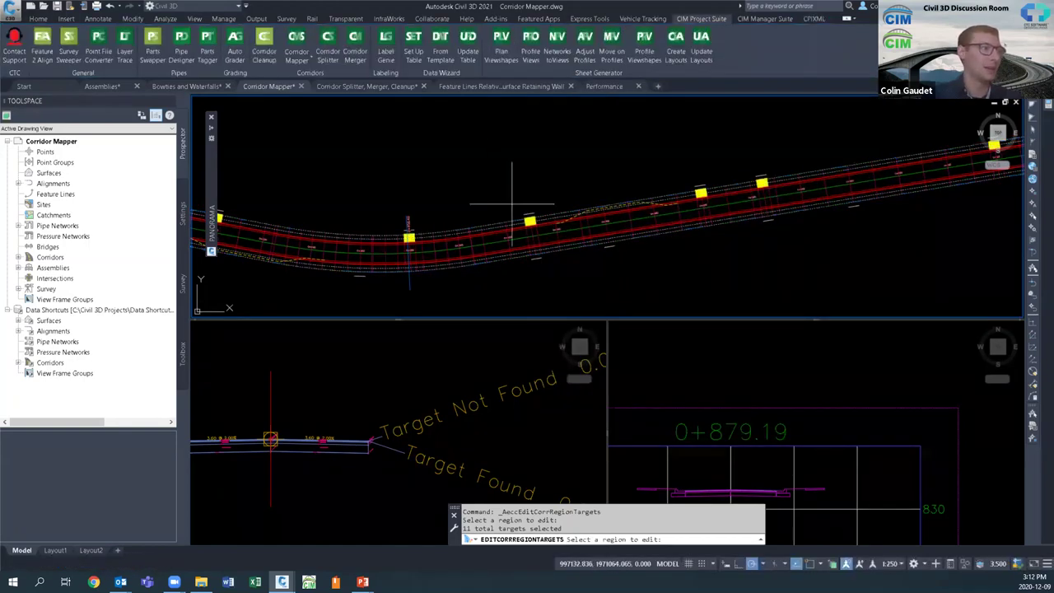
Step: Map the region's first DRIVEWAY LEFT target offset to the entities on layer DRIVEWAY LEFT, apply it, inspect the driveways, and end target editing
scroll(522, 222, up, 3)
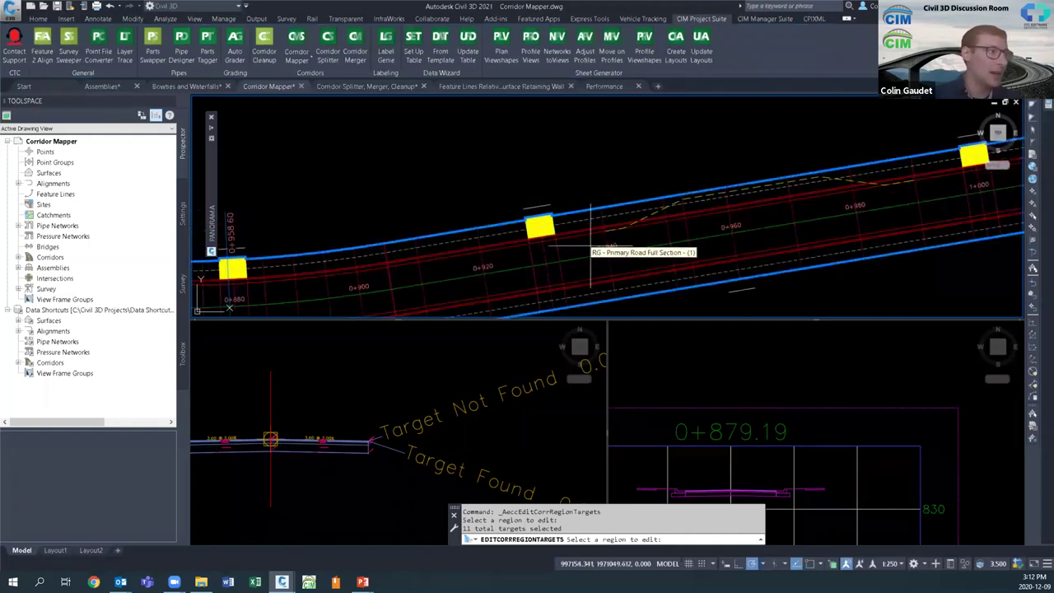
scroll(556, 231, up, 5)
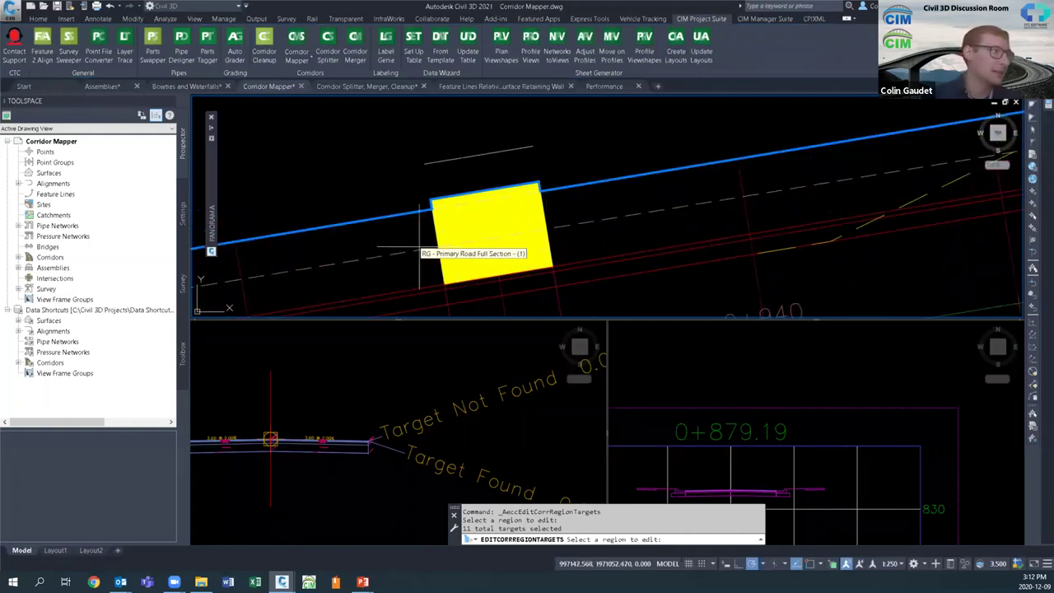
scroll(630, 217, down, 3)
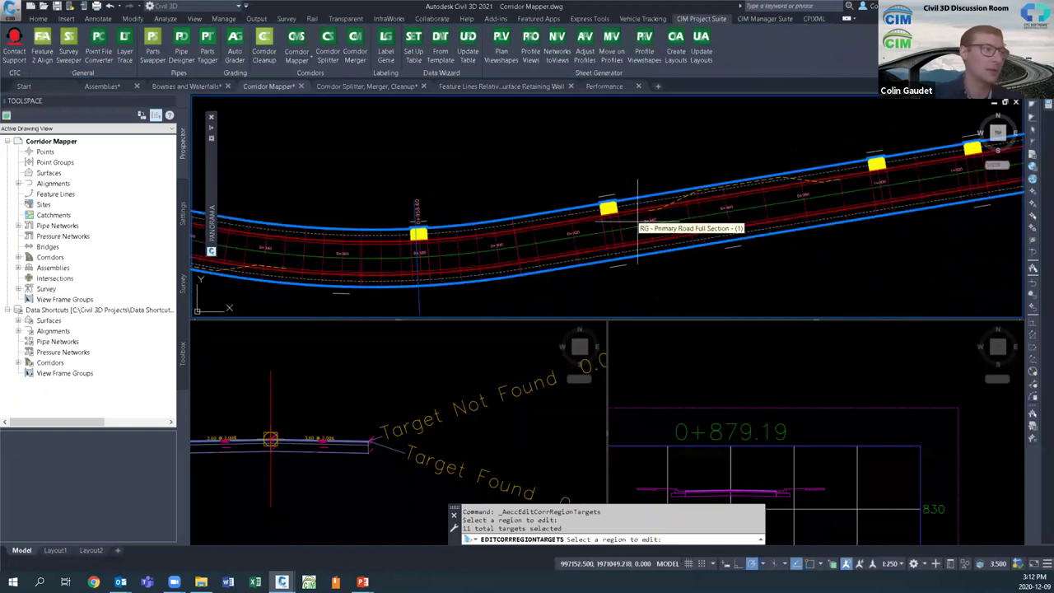
click(622, 209)
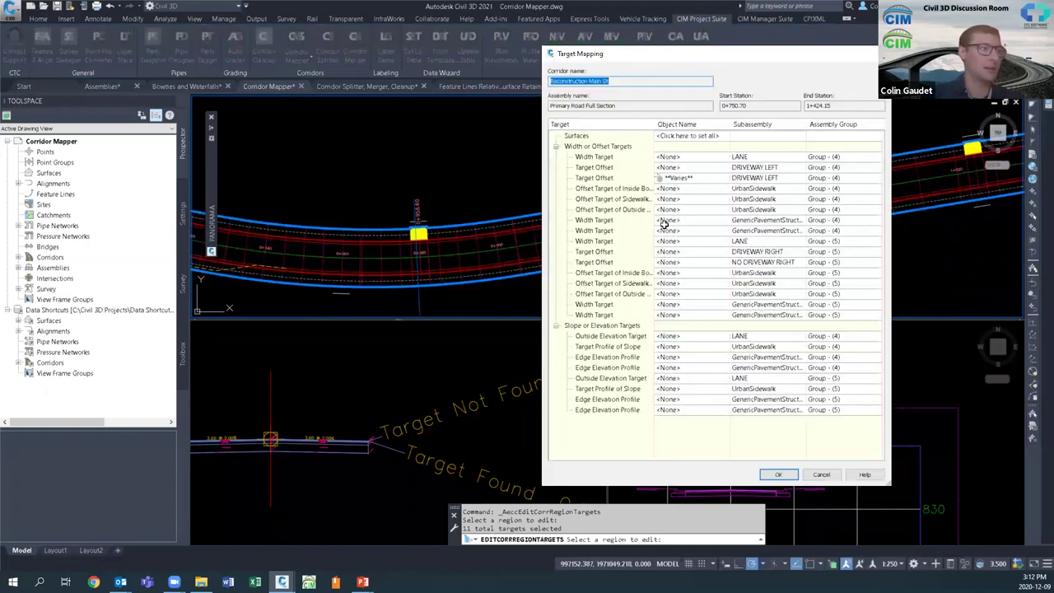
click(673, 167)
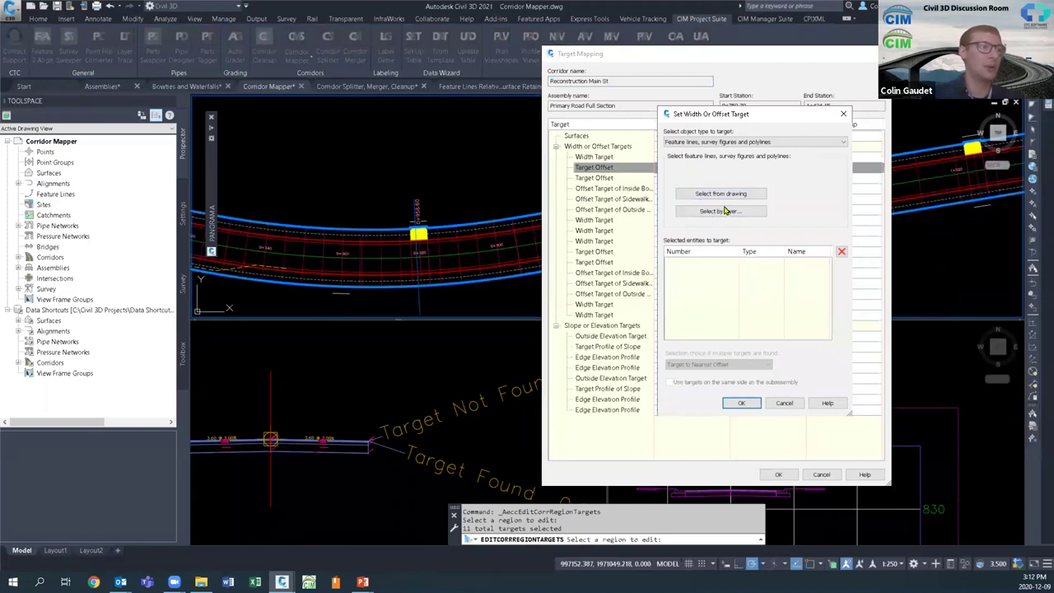
click(739, 212)
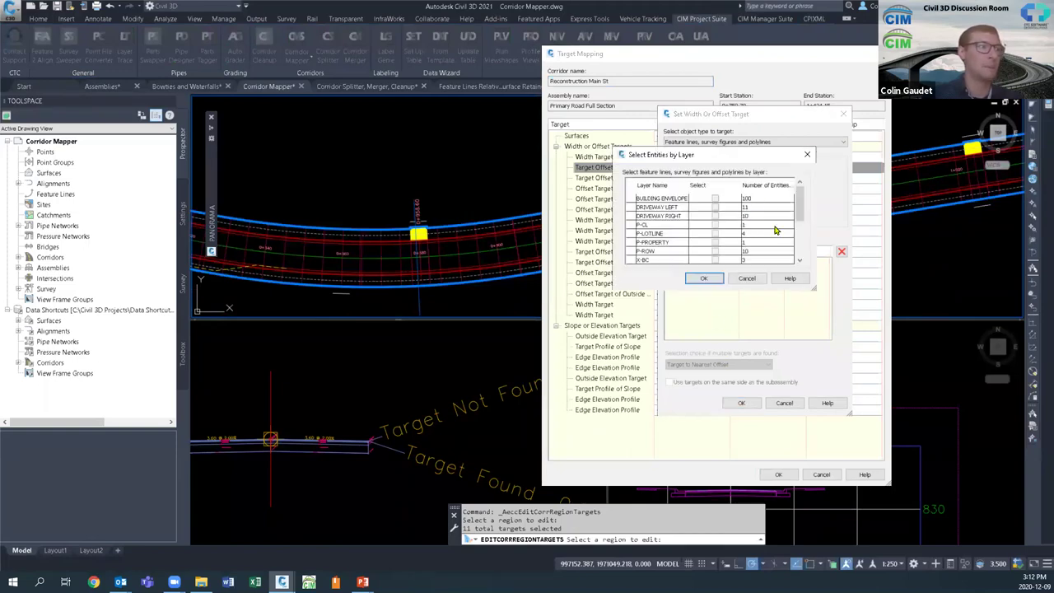
click(672, 209)
click(715, 207)
click(704, 279)
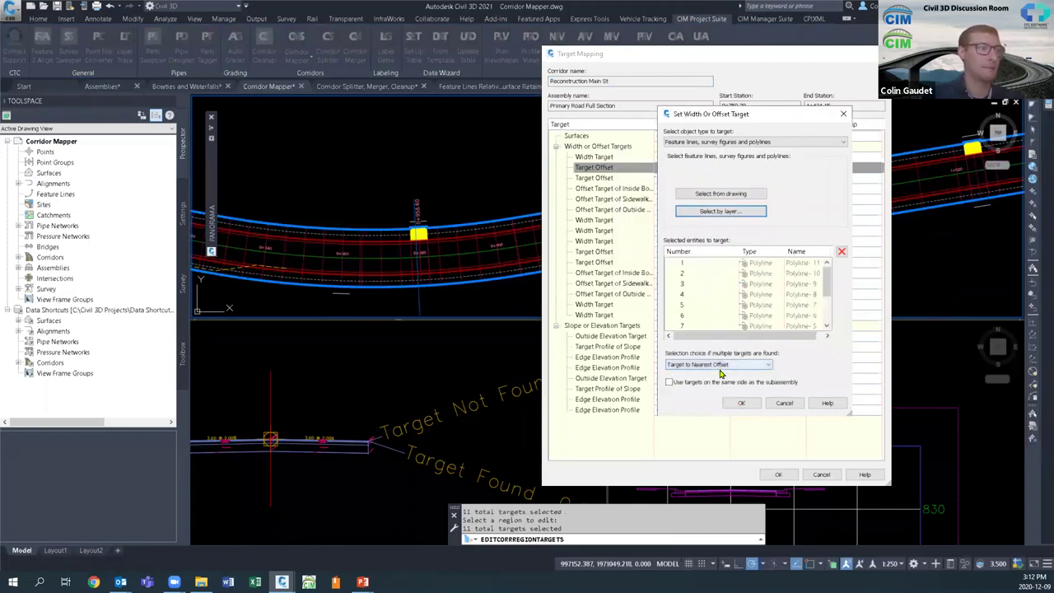
click(741, 402)
click(778, 474)
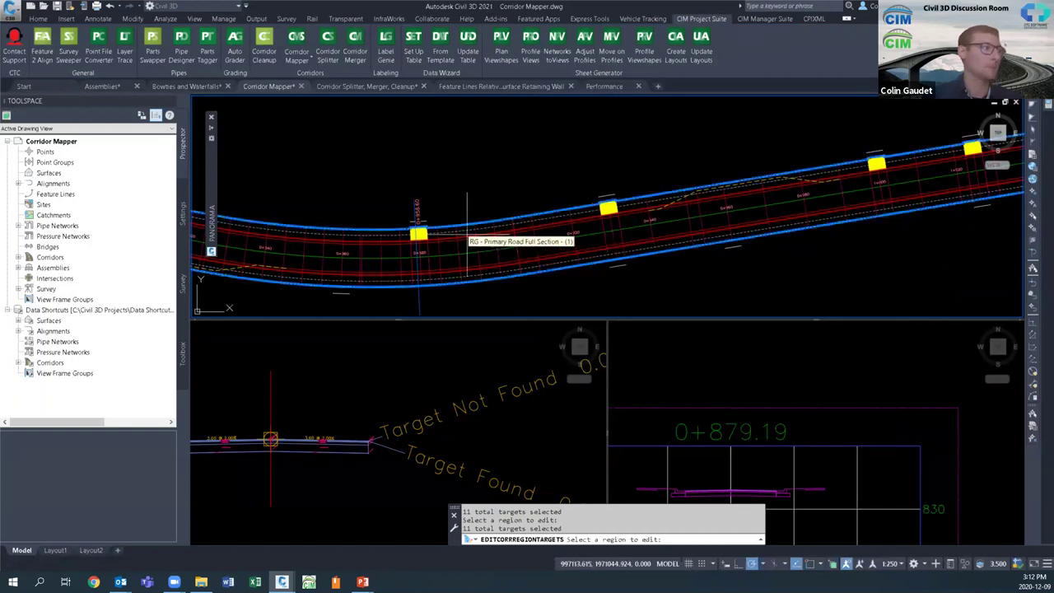
scroll(432, 235, up, 5)
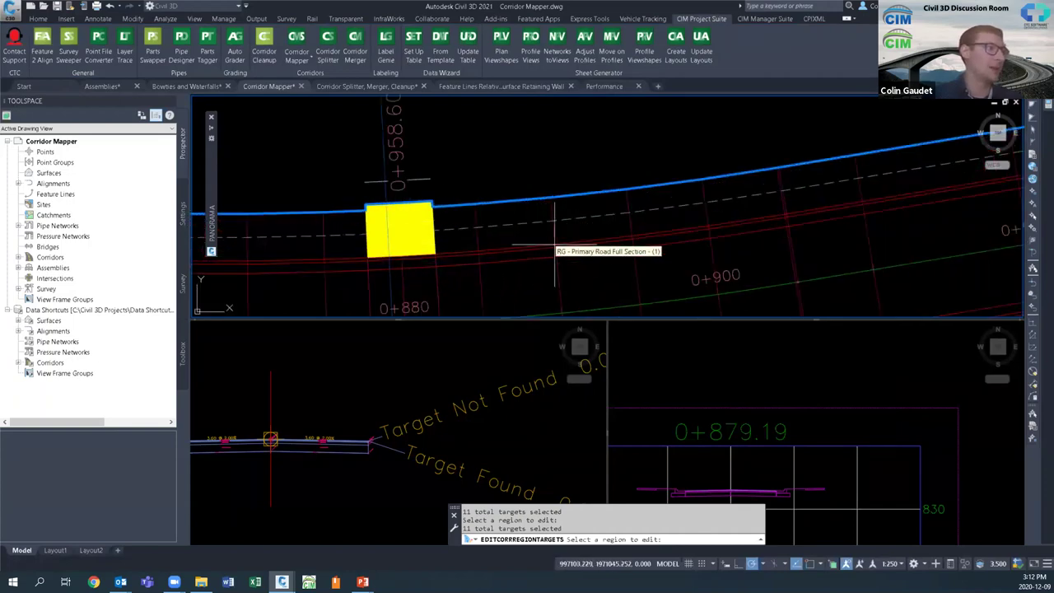
scroll(727, 245, down, 4)
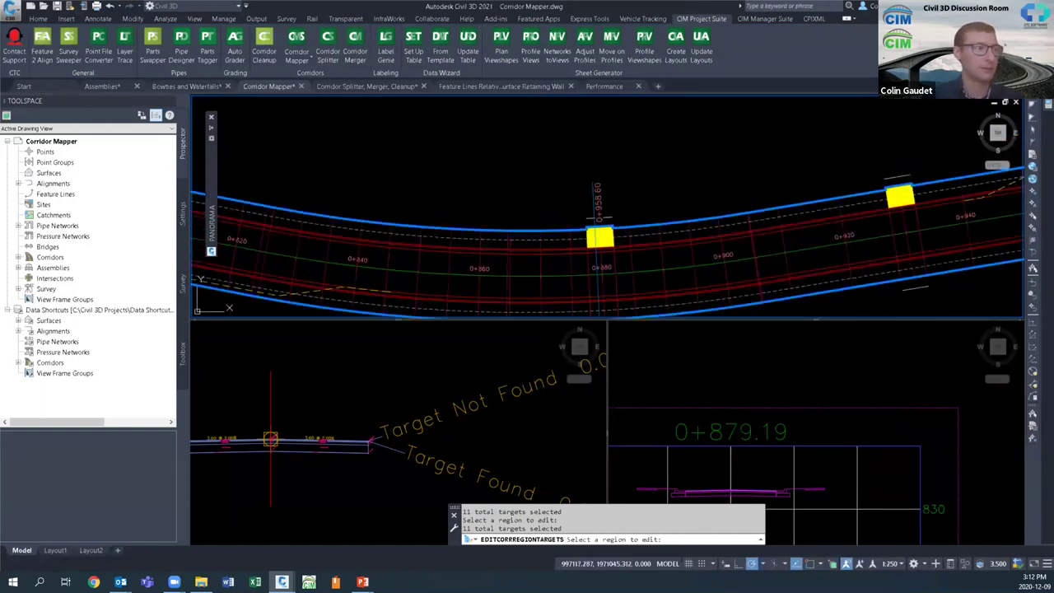
key(Escape)
Step: Stretch the start of the corridor region back along the alignment to between stations 0+700 and 0+720
scroll(627, 222, down, 4)
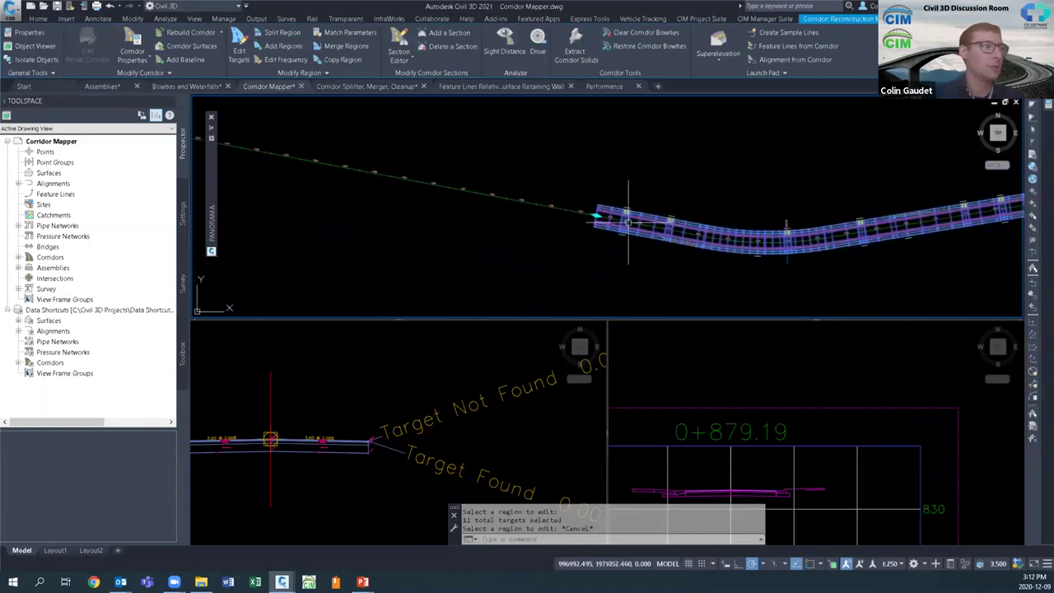
key(Escape)
scroll(613, 211, up, 3)
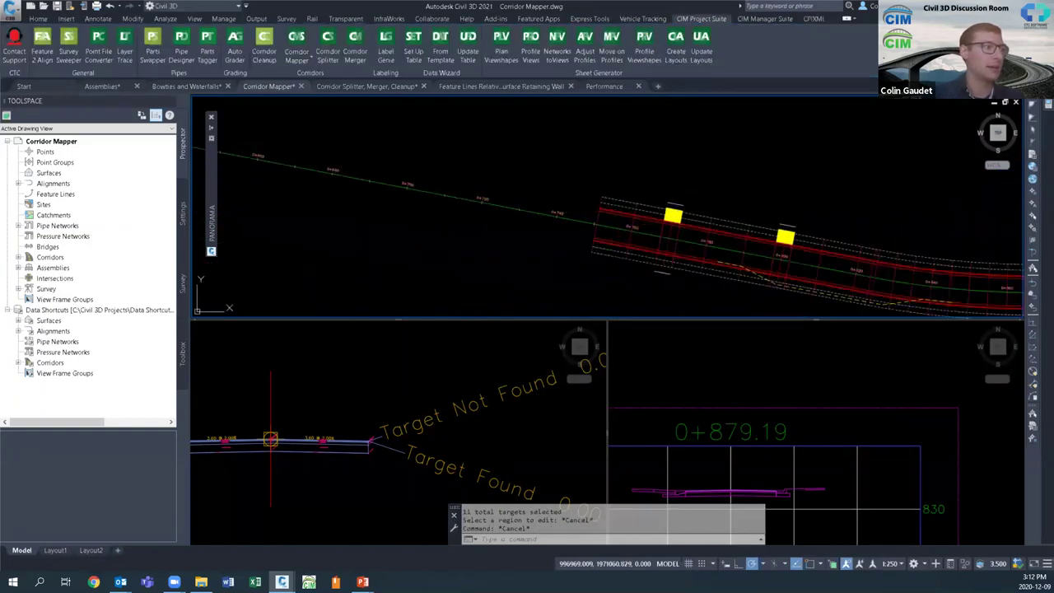
click(601, 219)
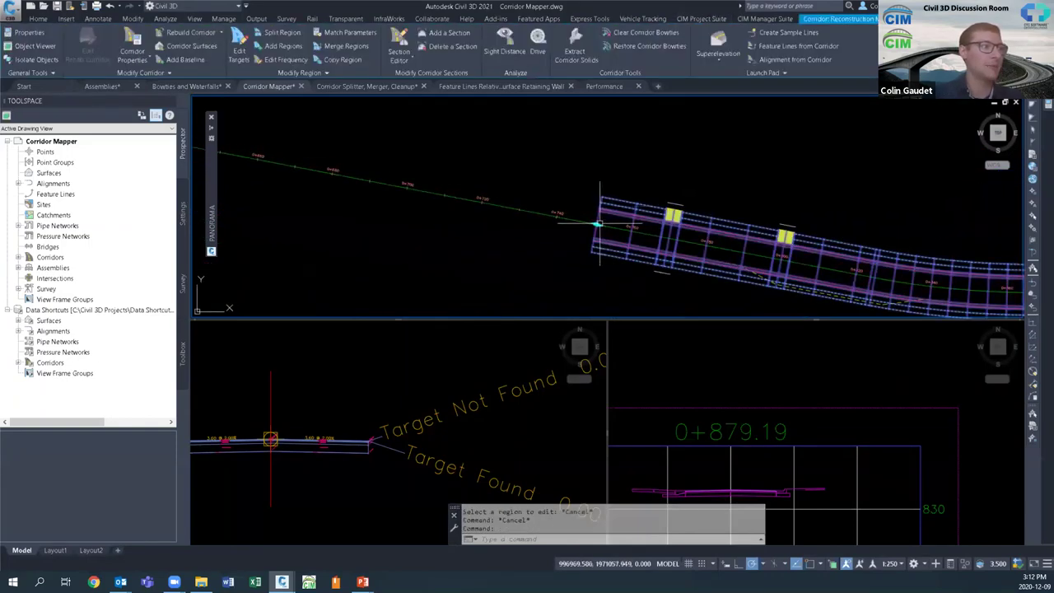
click(599, 222)
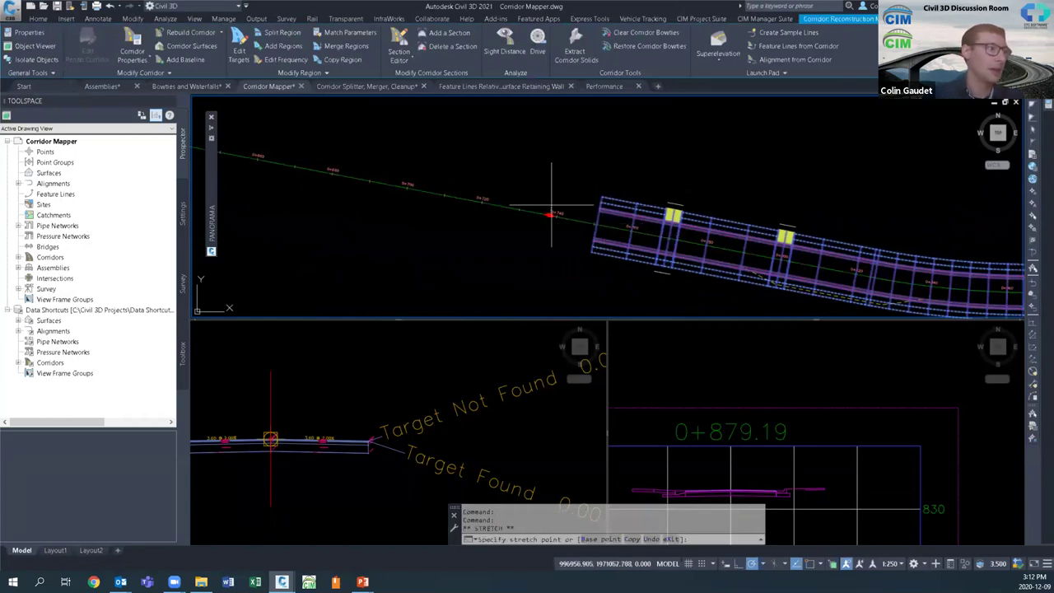
click(435, 195)
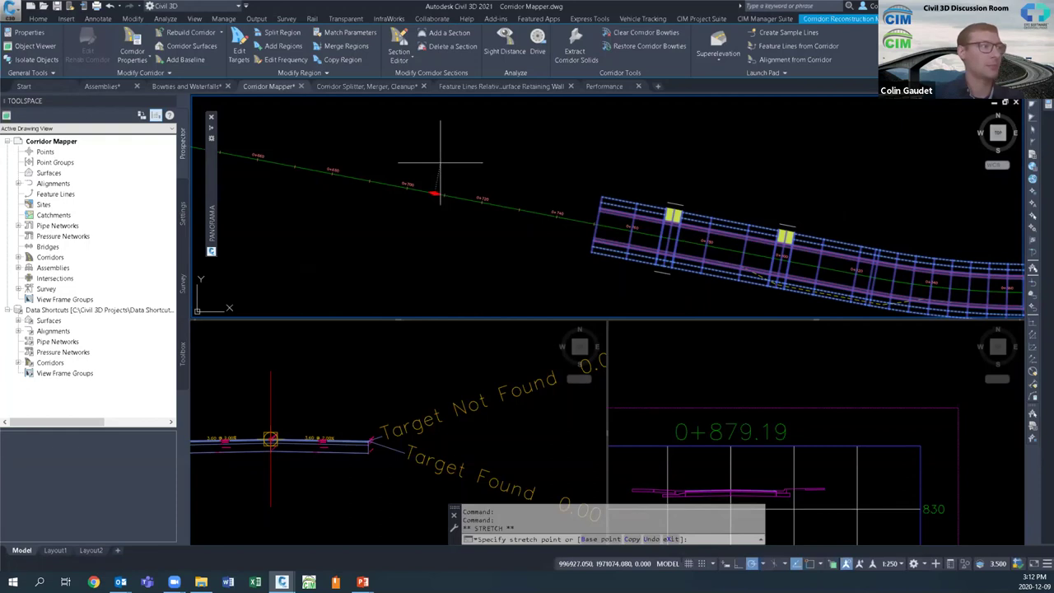
key(Escape)
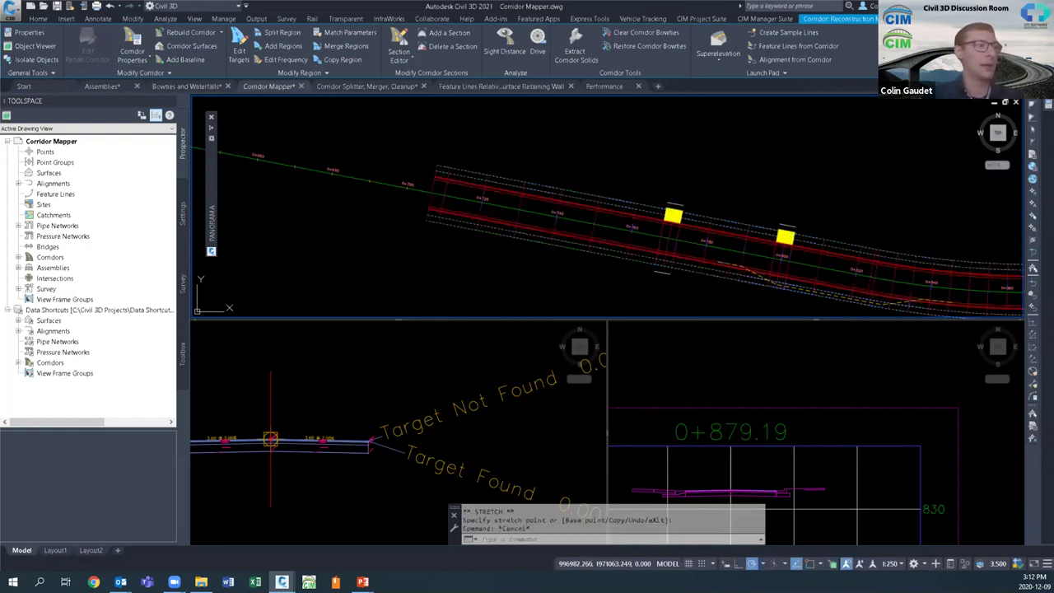
Step: Copy the driveway line near the corridor's start to three more locations beside the newly extended stretch
text(co)
key(Return)
click(674, 202)
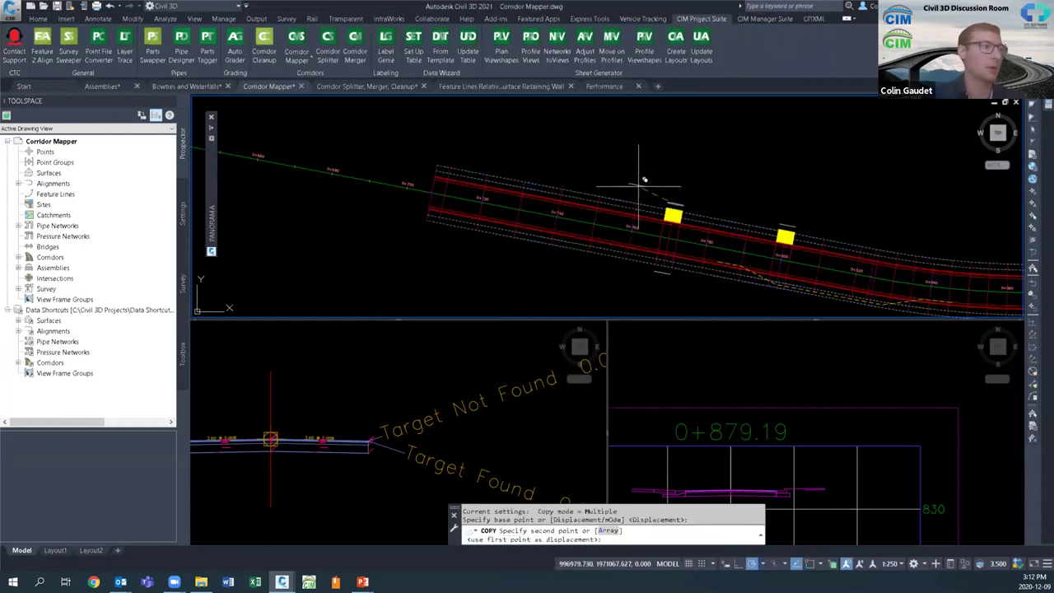
click(611, 187)
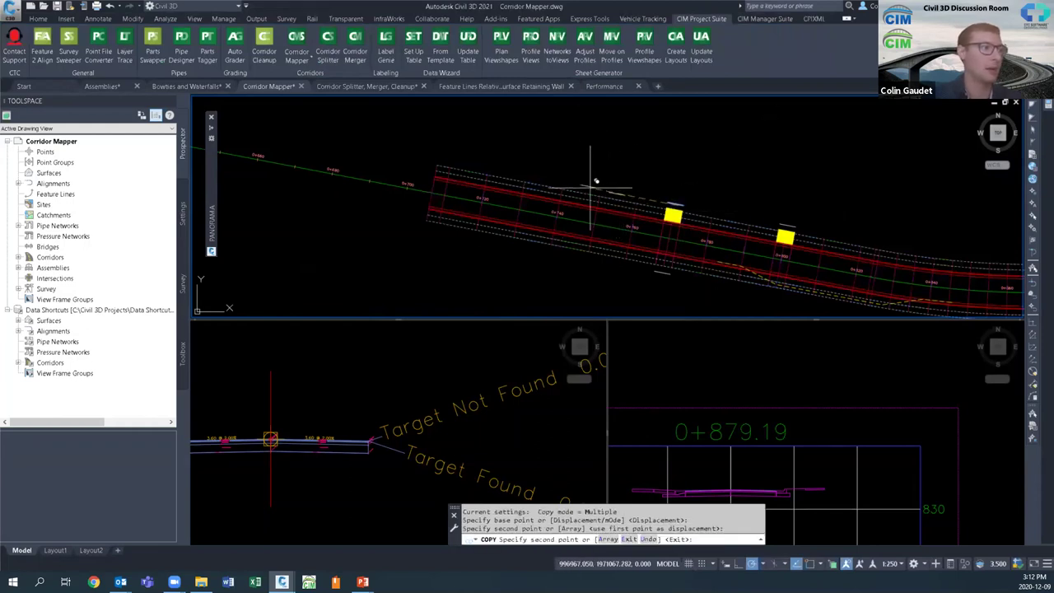
click(572, 174)
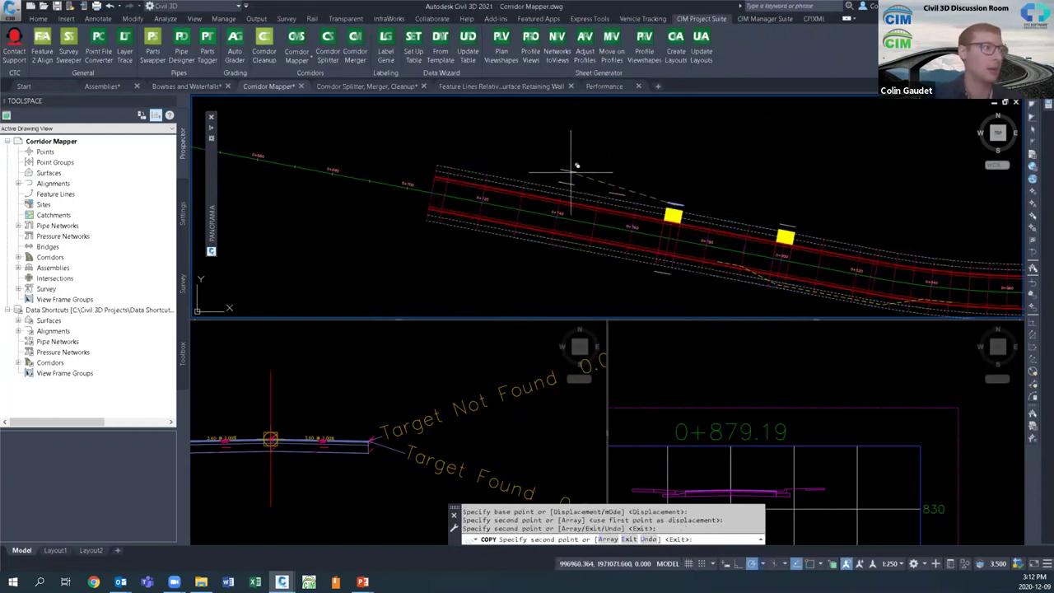
click(517, 169)
key(Return)
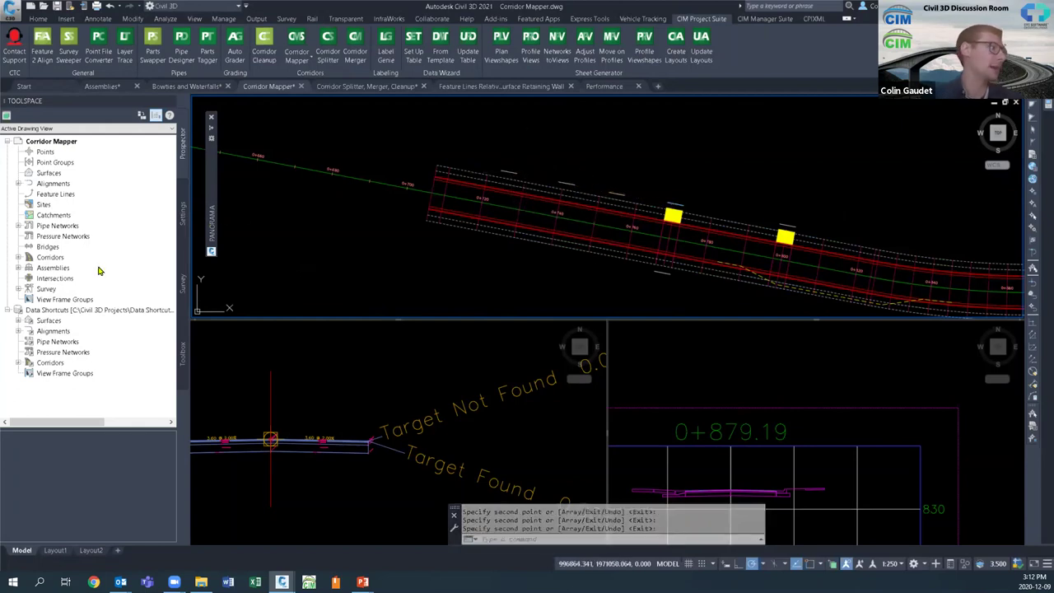
Step: Rebuild the Reconstruction Main St corridor
double_click(52, 259)
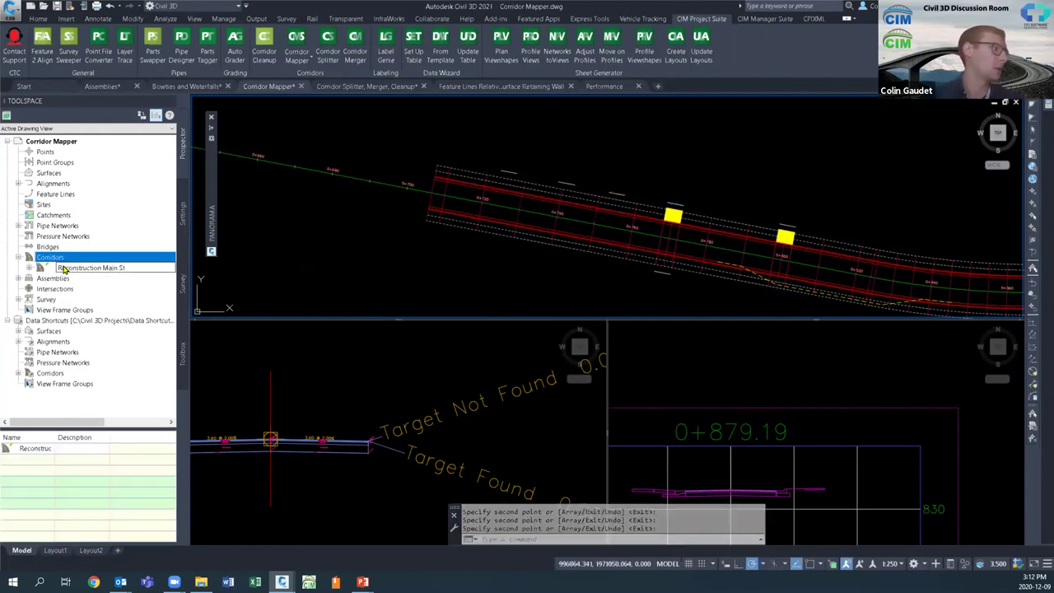
right_click(75, 270)
click(92, 293)
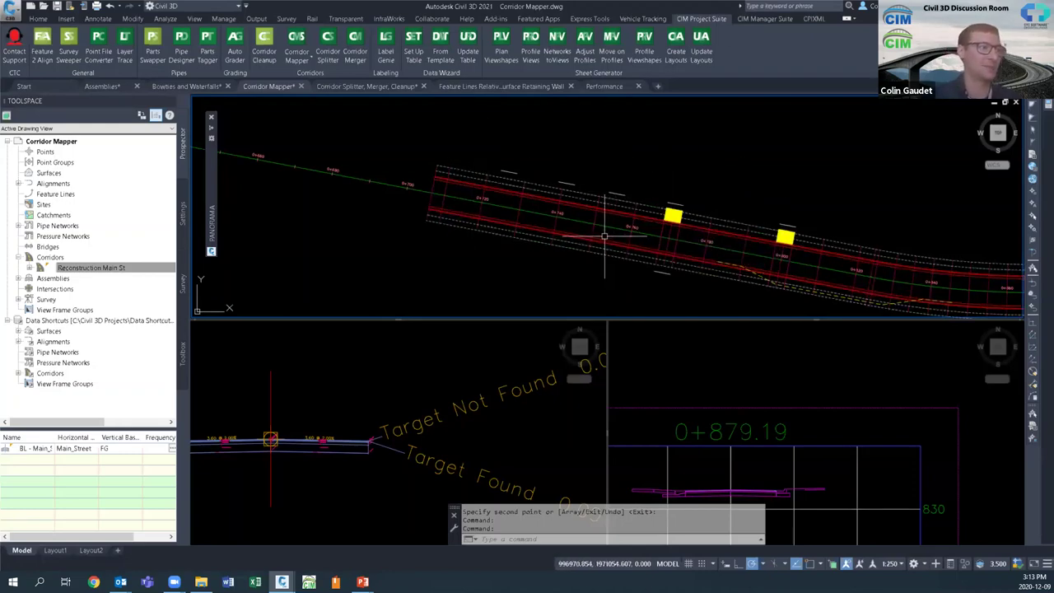
Step: Open Corridor Mapper for Reconstruction Main St, choose baseline BL - Main_Street - (1), and move the dialog off the plan view
shift+middle_drag(616, 237, 569, 242)
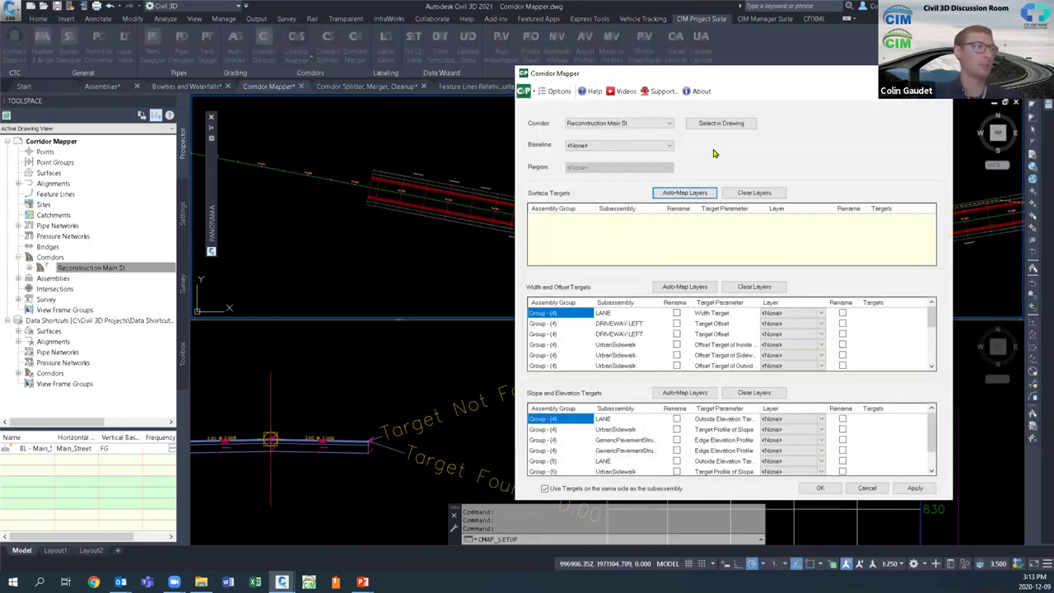
click(601, 145)
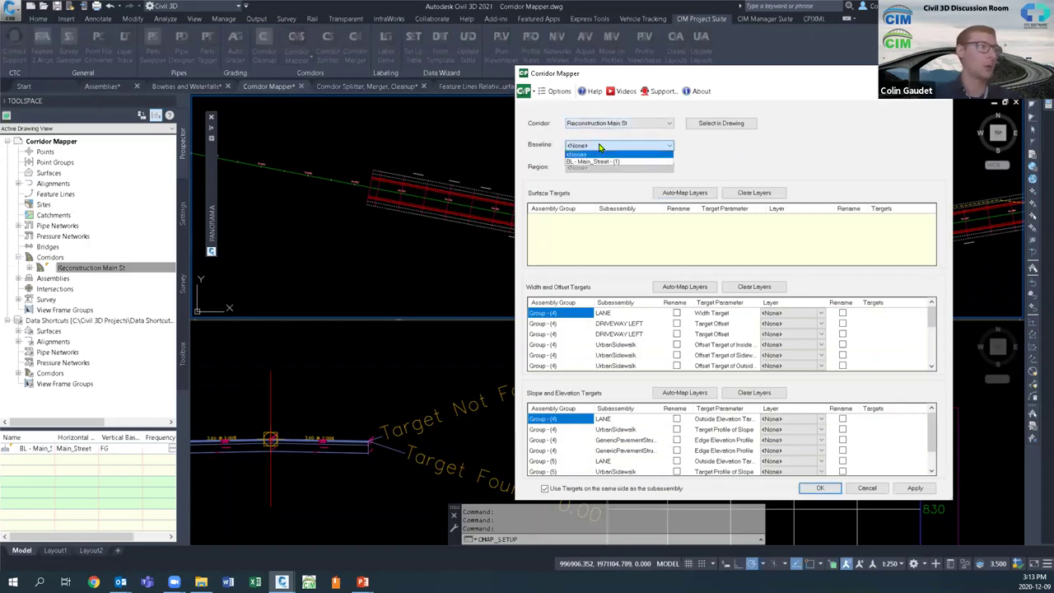
click(599, 156)
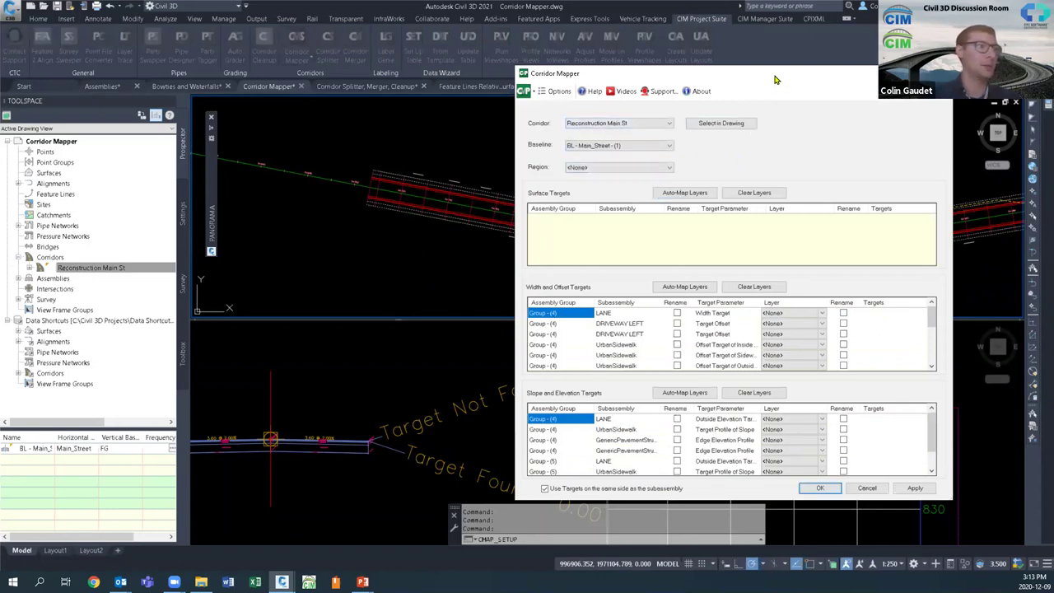
drag(762, 78, 294, 65)
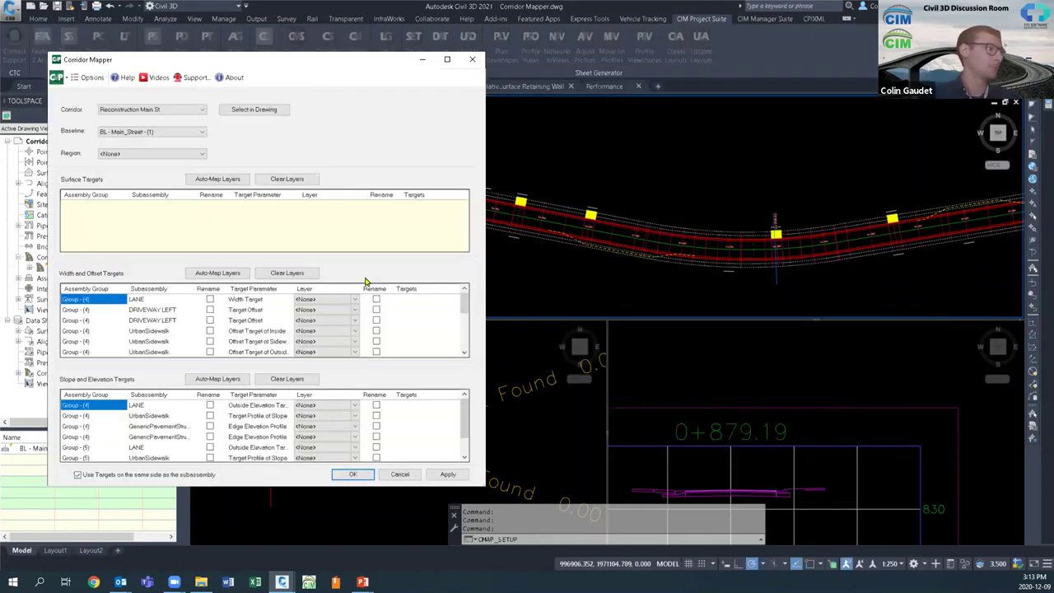
Step: Map the LANE width target in Group - (4) to layer LANE
click(138, 302)
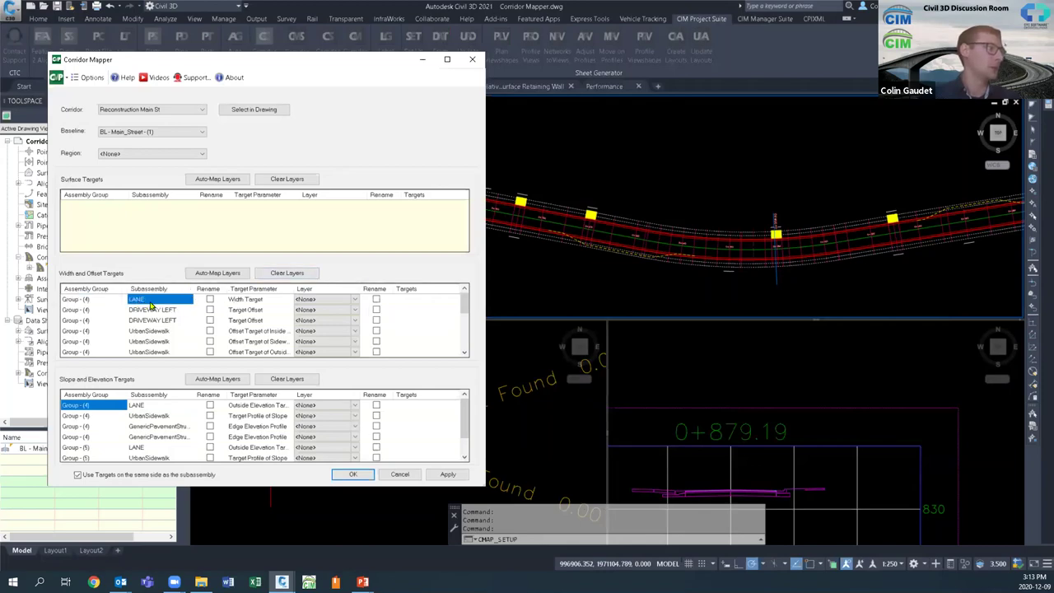
click(347, 301)
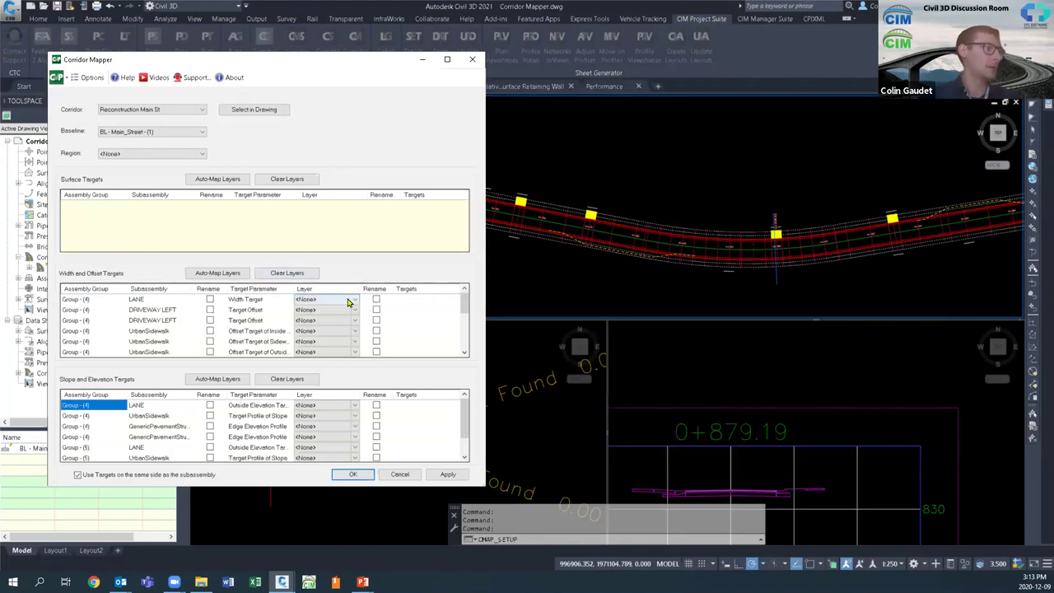
click(353, 300)
drag(356, 329, 359, 468)
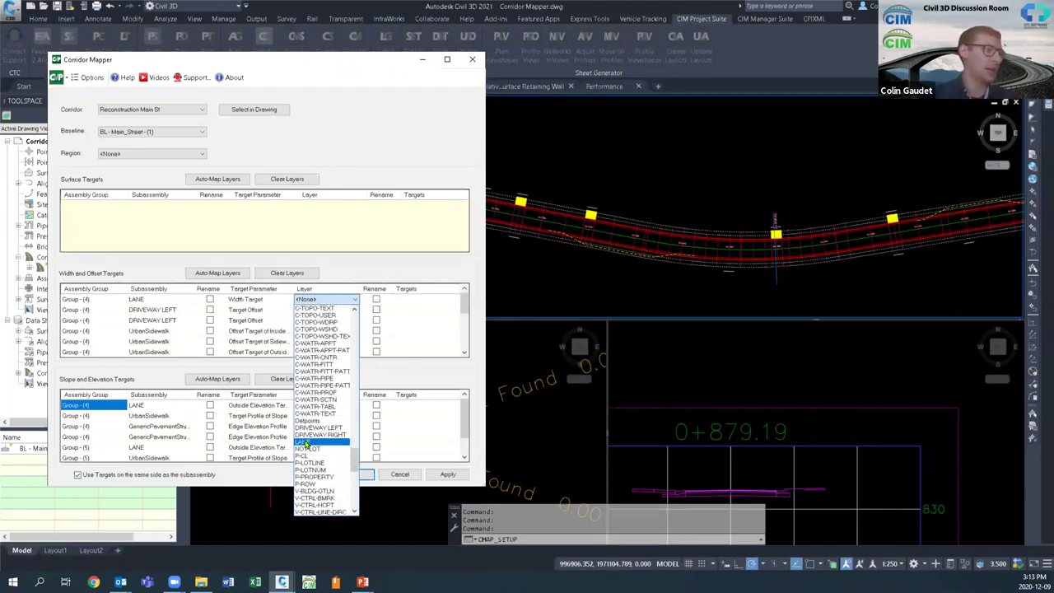
click(307, 442)
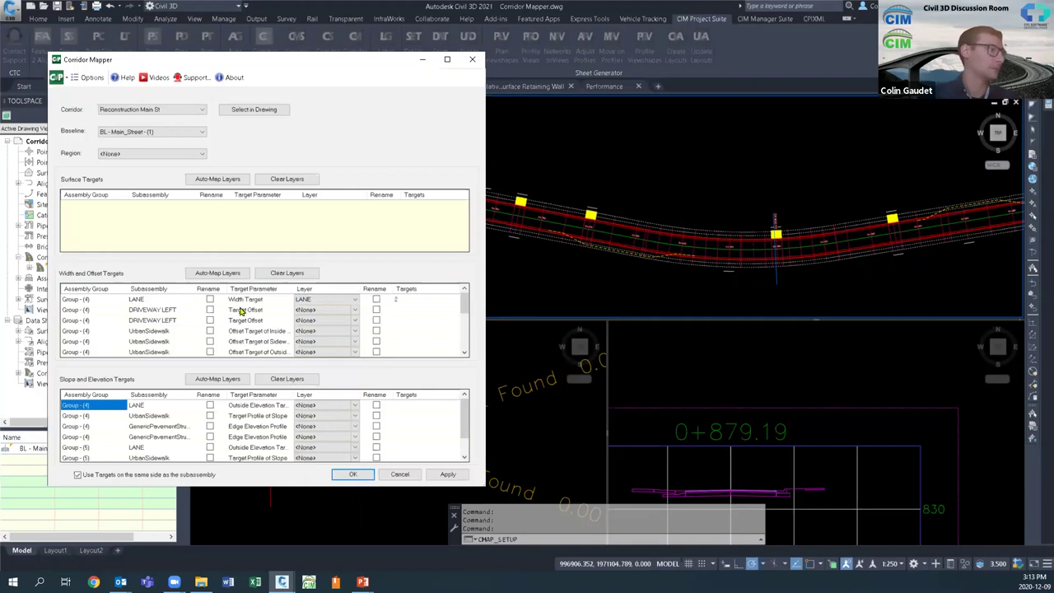
Step: Map the first DRIVEWAY LEFT target offset in Group - (4) to layer DRIVEWAY LEFT
click(333, 310)
click(356, 310)
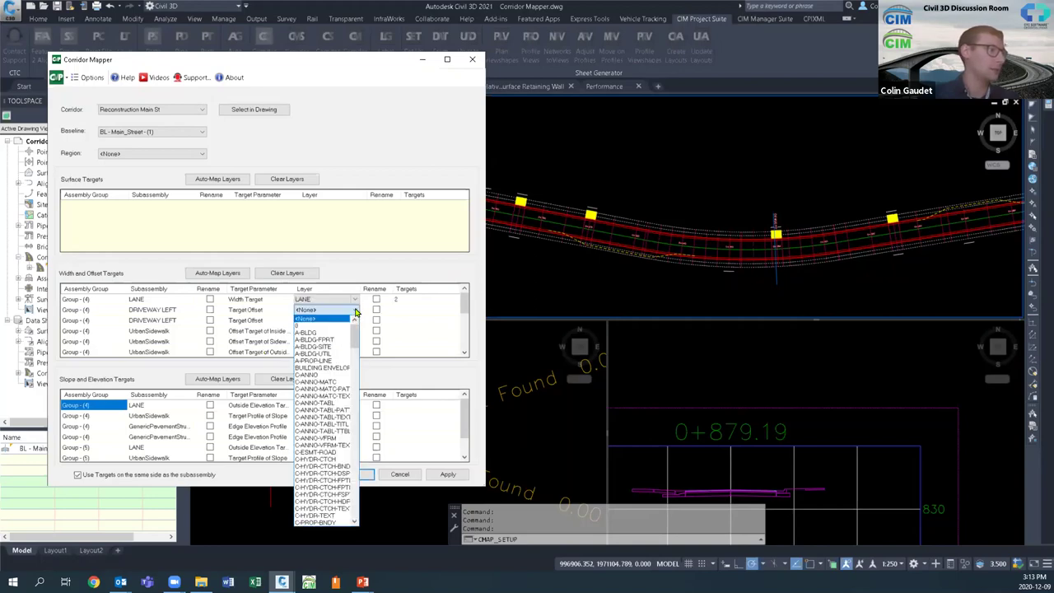
drag(357, 332, 360, 482)
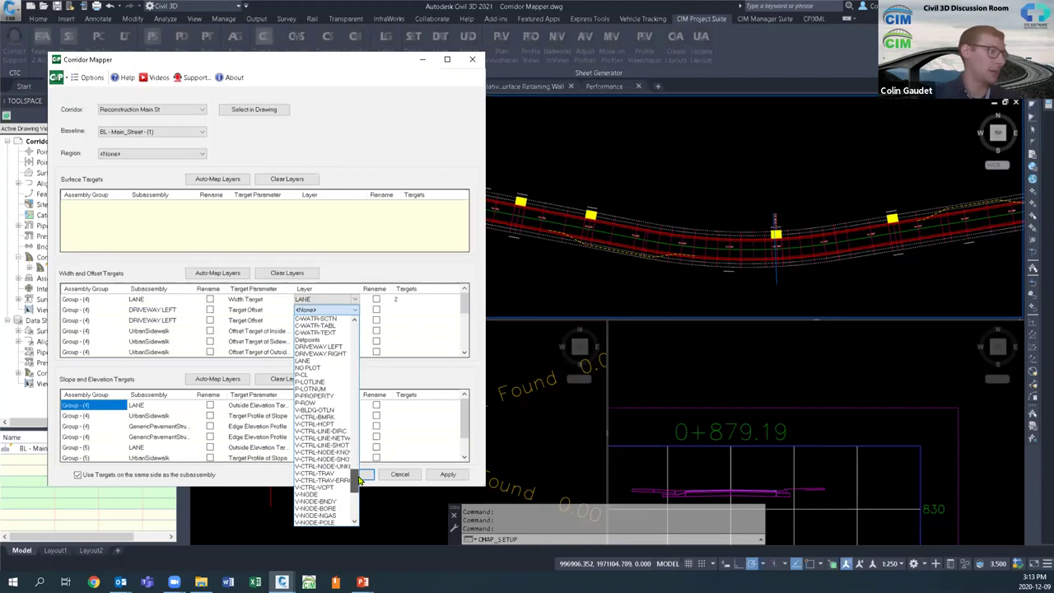
click(320, 347)
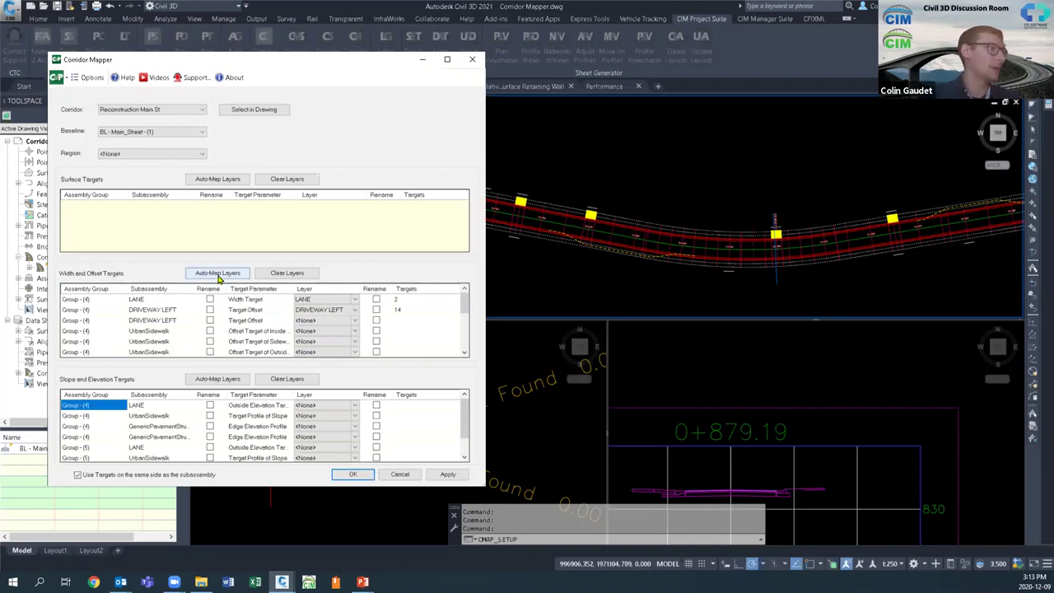
Step: Auto-map the remaining width and offset targets to layers that match their subassembly names
click(175, 310)
drag(179, 312, 315, 315)
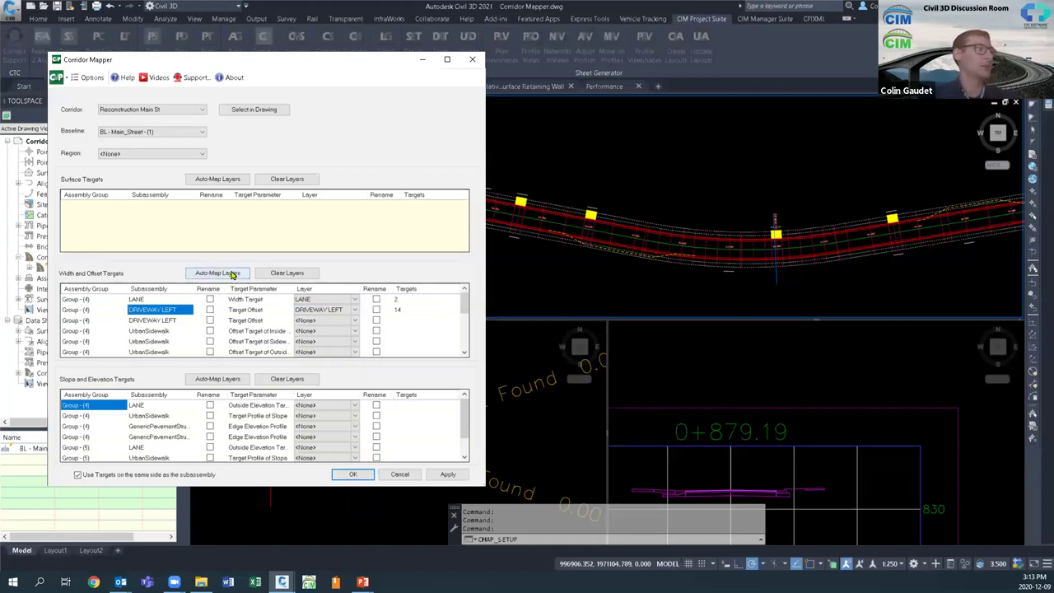
click(232, 275)
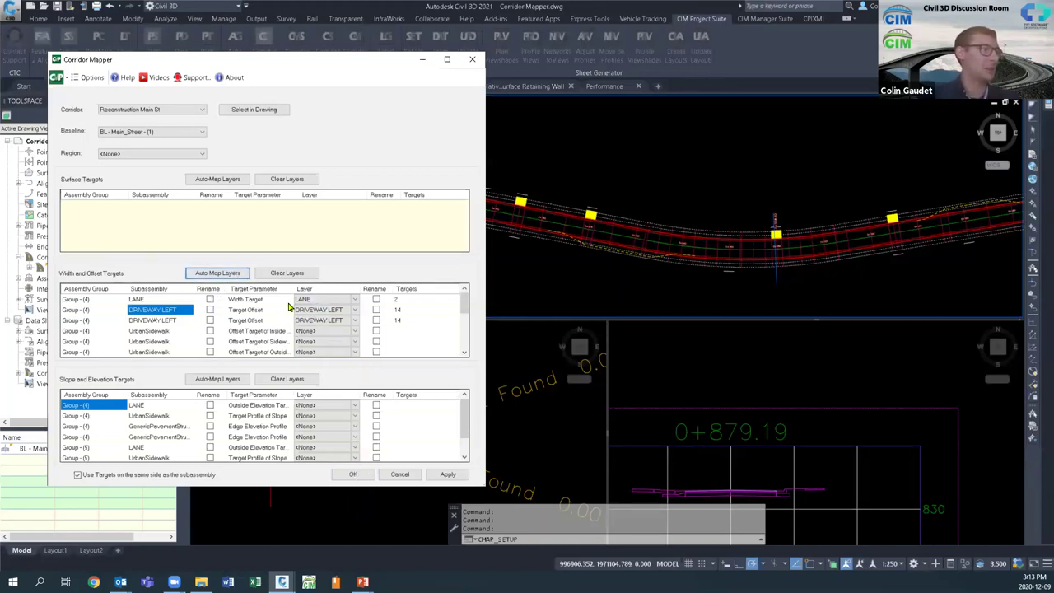
Step: Map the NO DRIVEWAY RIGHT target offset in Group - (5) to layer DRIVEWAY RIGHT
scroll(244, 313, down, 2)
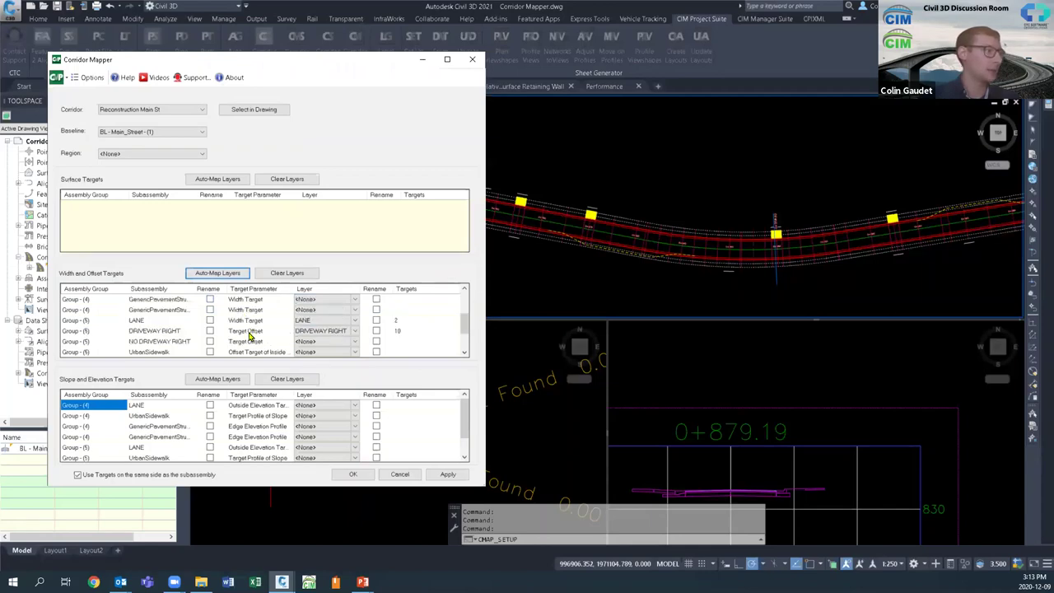
scroll(249, 336, up, 2)
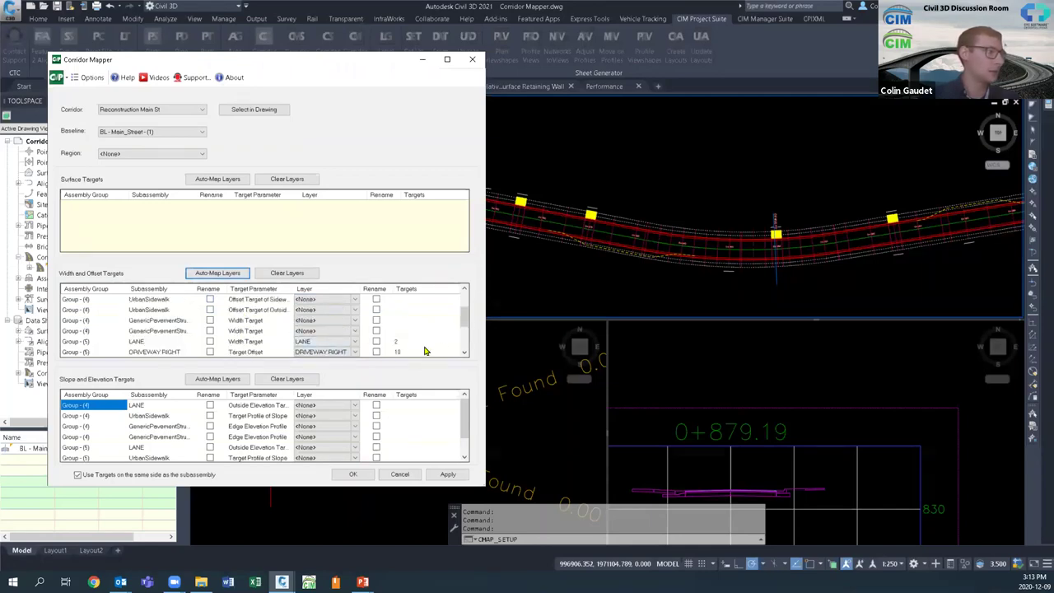
drag(465, 316, 466, 327)
click(172, 333)
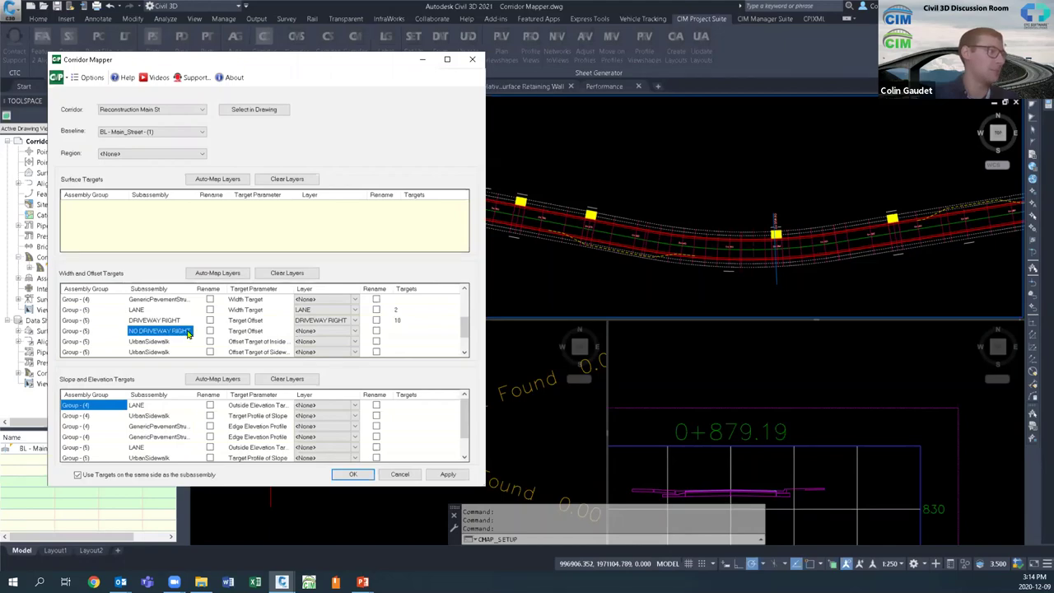
click(334, 330)
click(356, 331)
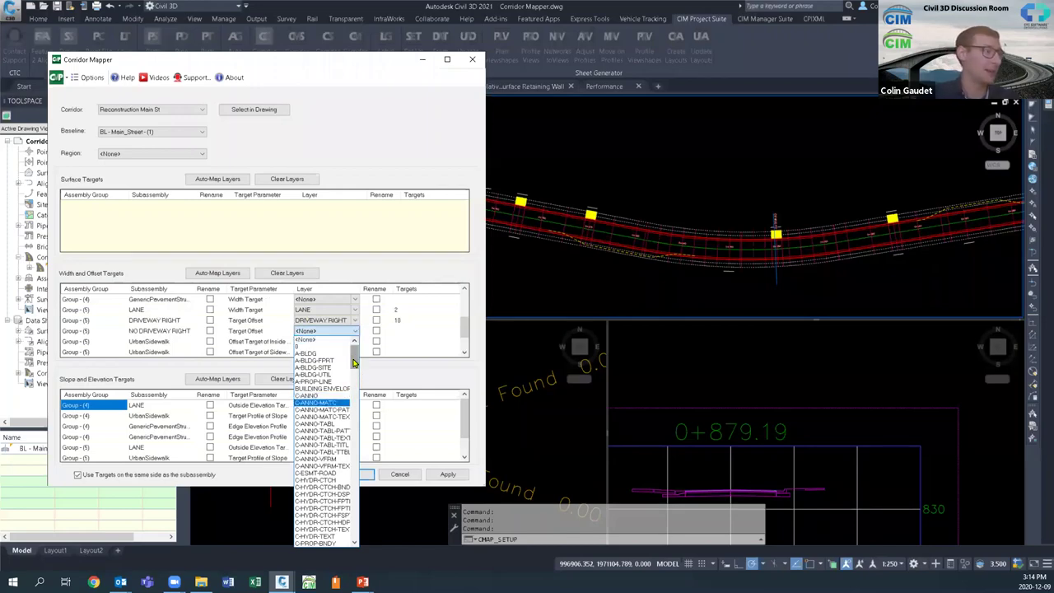
drag(355, 356, 355, 494)
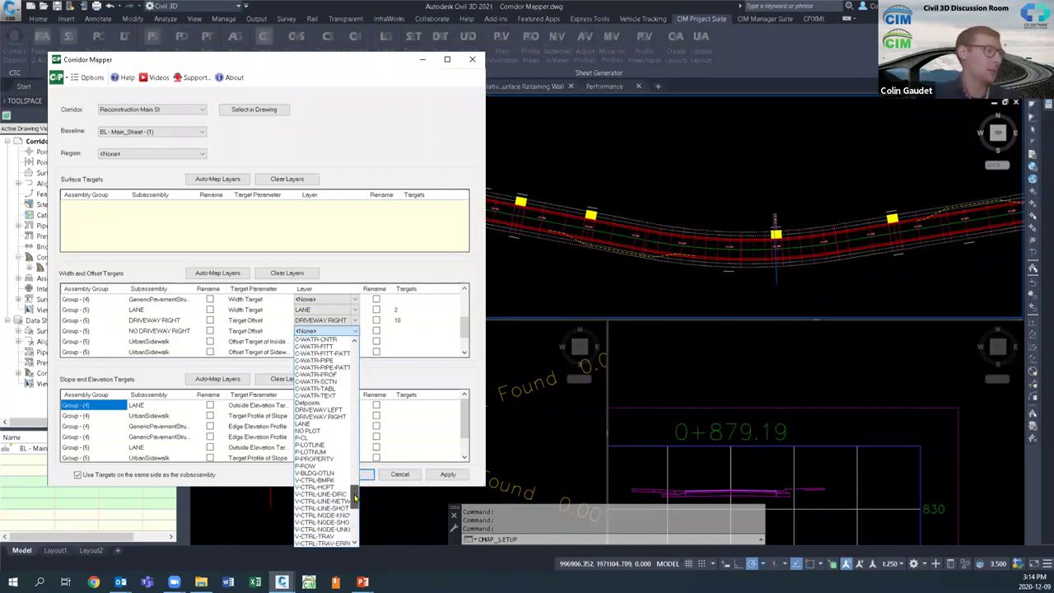
click(337, 417)
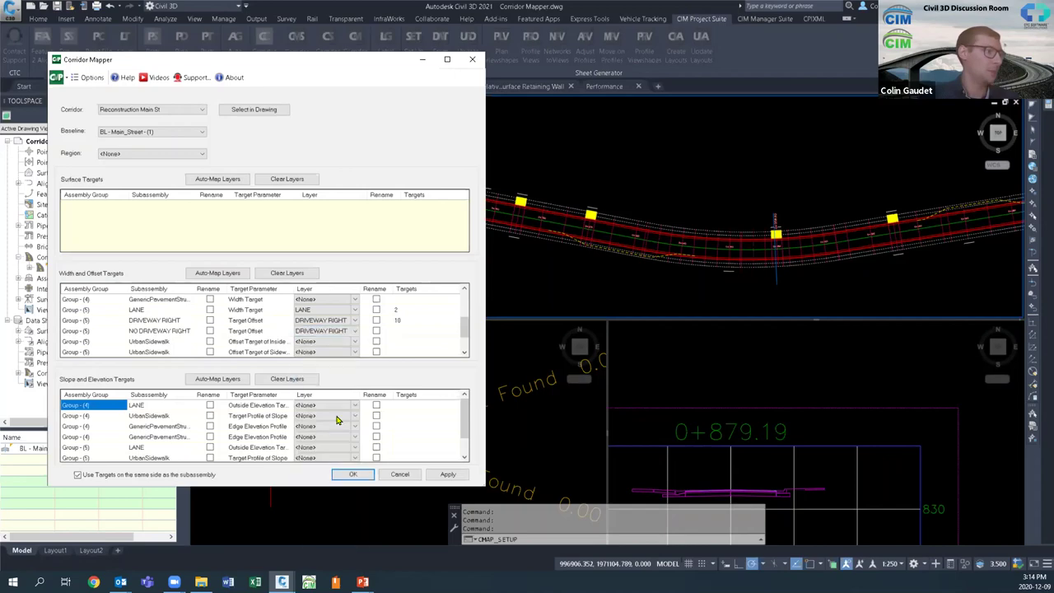
Step: Mark the NO DRIVEWAY RIGHT subassembly in Group - (5) for renaming, and apply the target mapping to the corridor
click(182, 333)
click(210, 331)
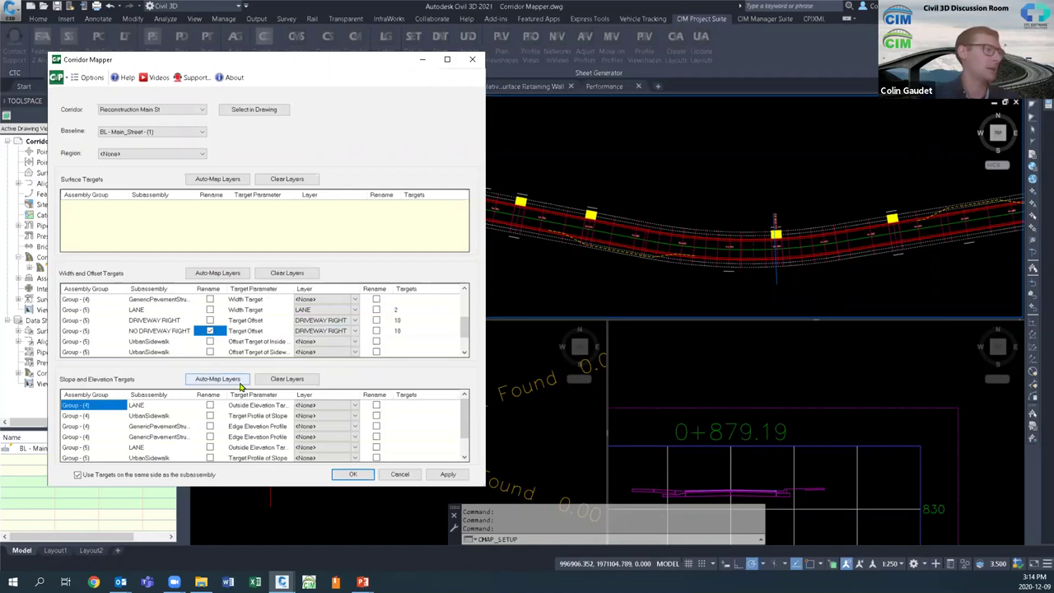
click(353, 475)
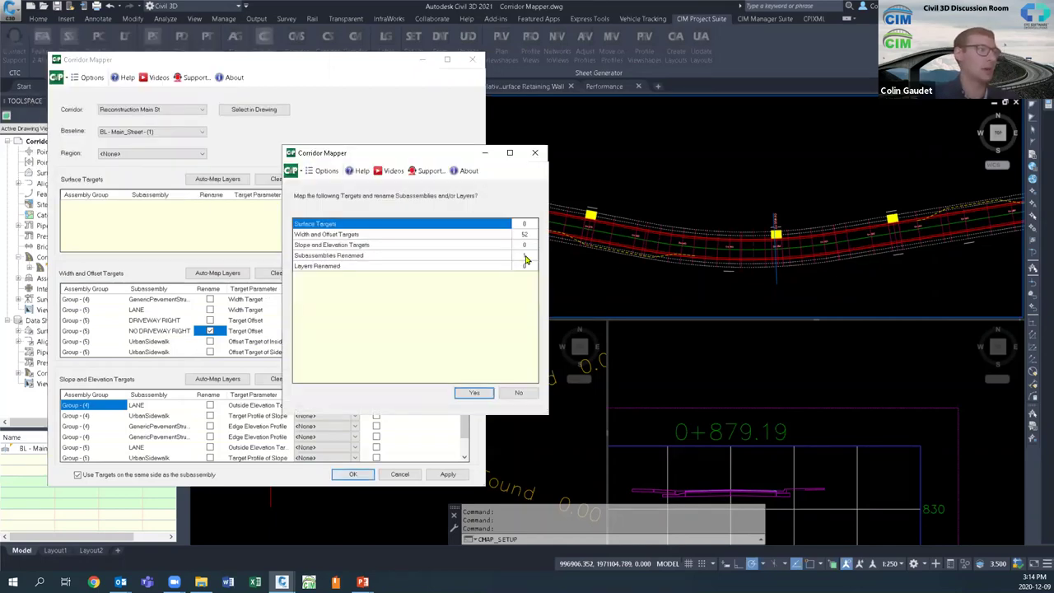
click(474, 393)
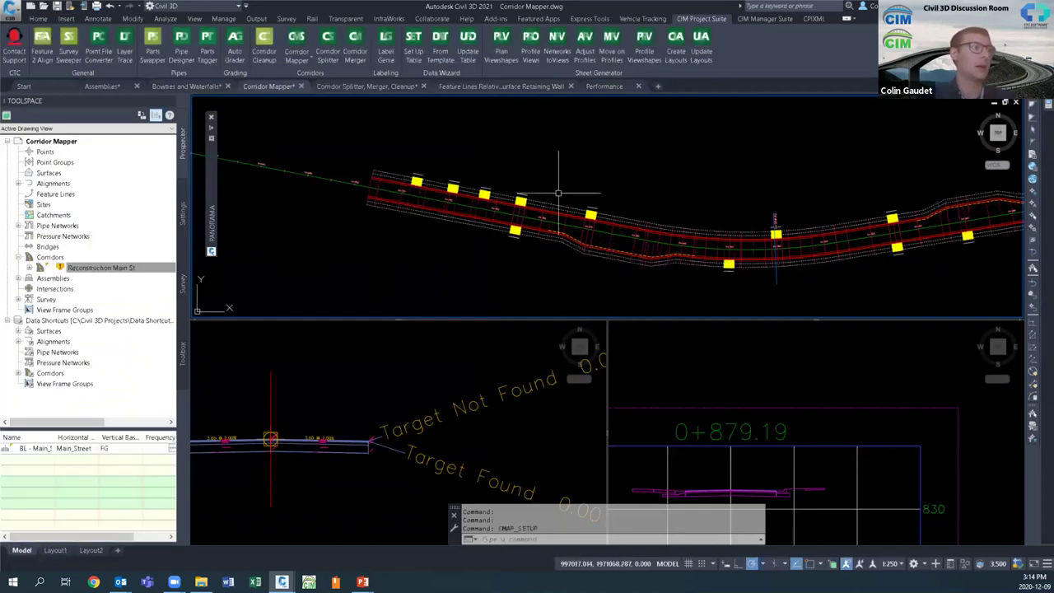
Step: Stretch the start of the Reconstruction Main St corridor back along the alignment in the plan view
scroll(795, 262, down, 4)
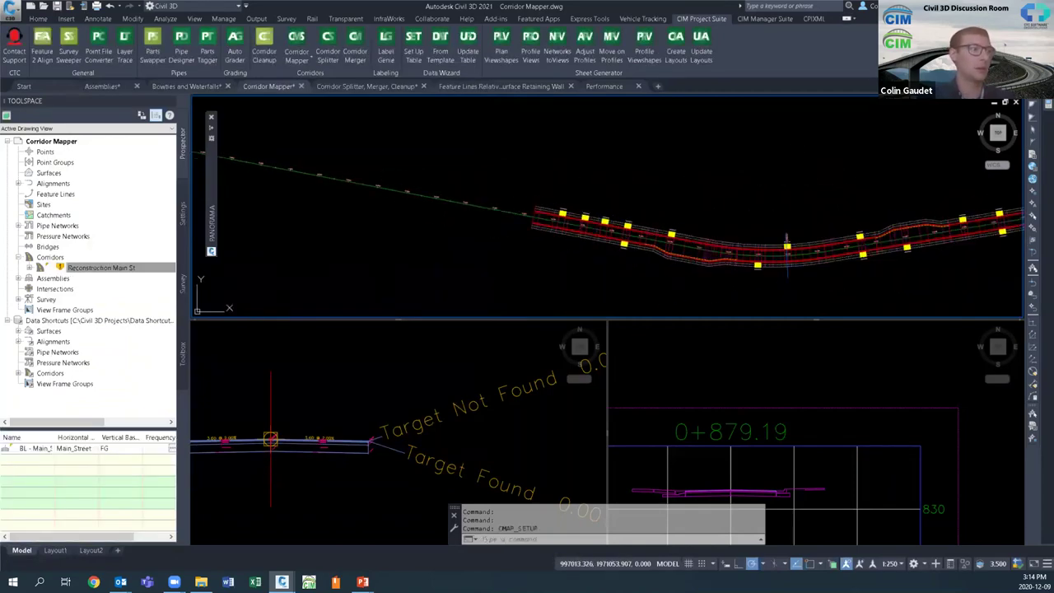
click(546, 224)
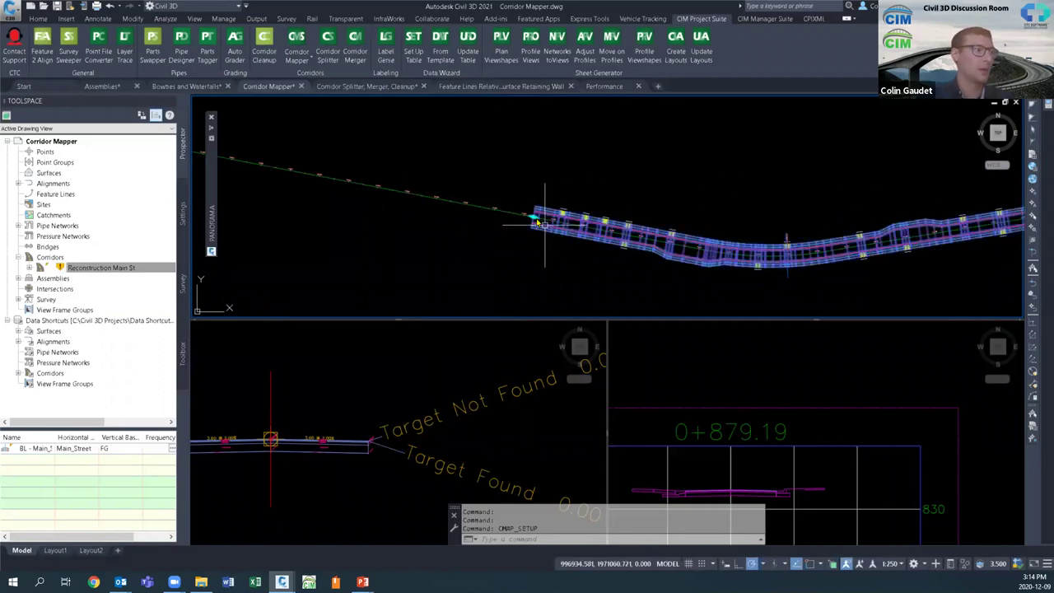
click(533, 217)
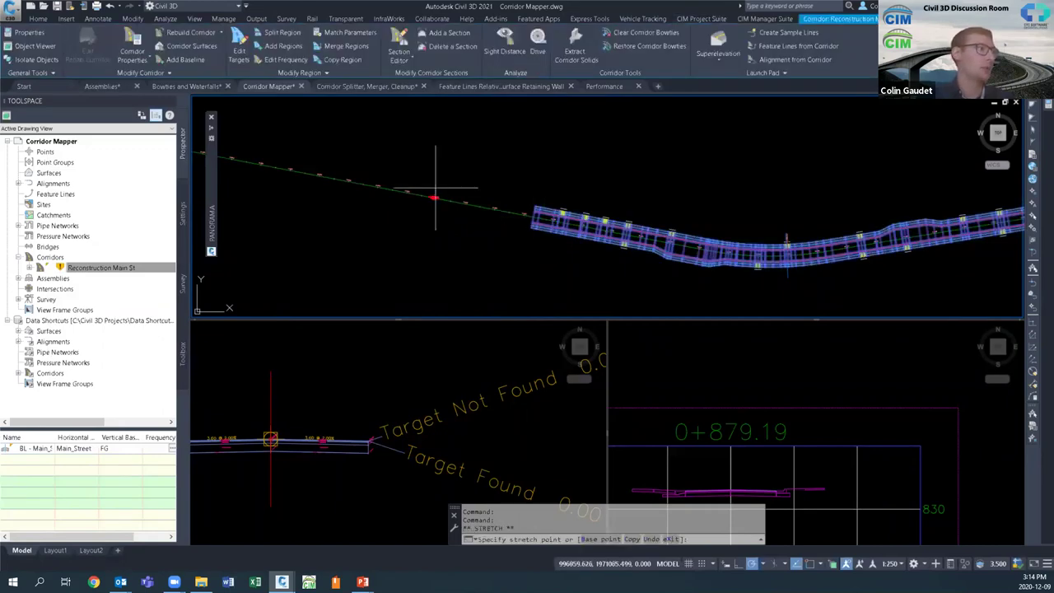
click(293, 121)
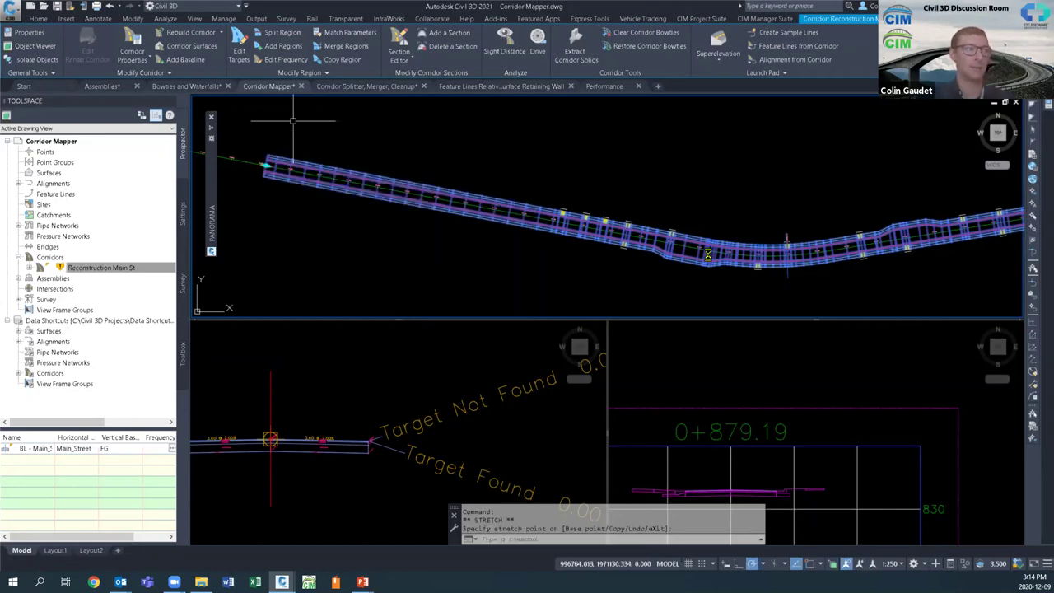
key(Escape)
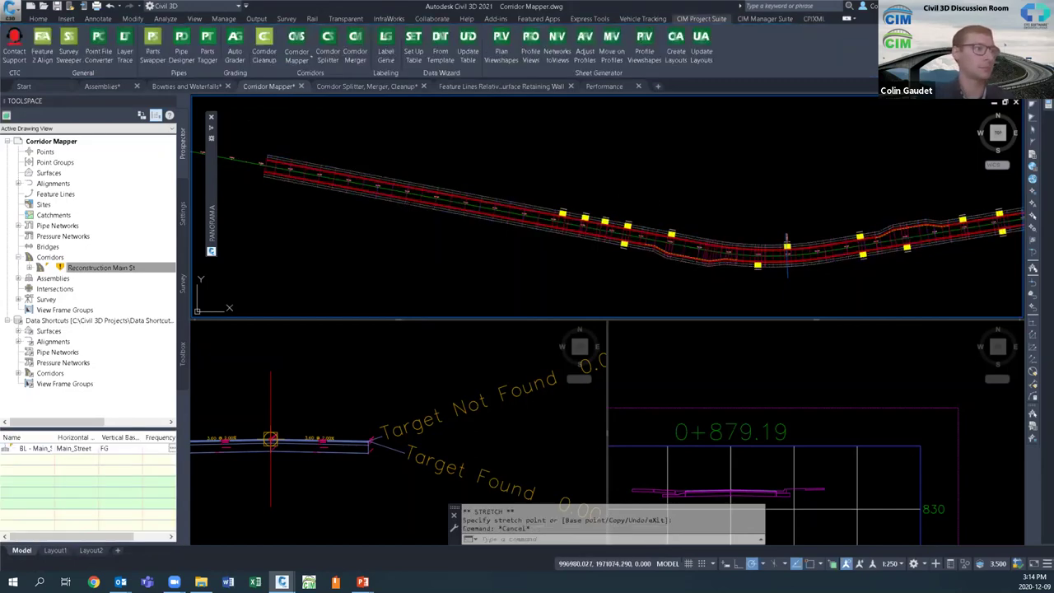
Step: Copy three driveway target lines, two from the left side of the road and one from the right, to two spots along the extended corridor
scroll(615, 218, up, 5)
click(613, 221)
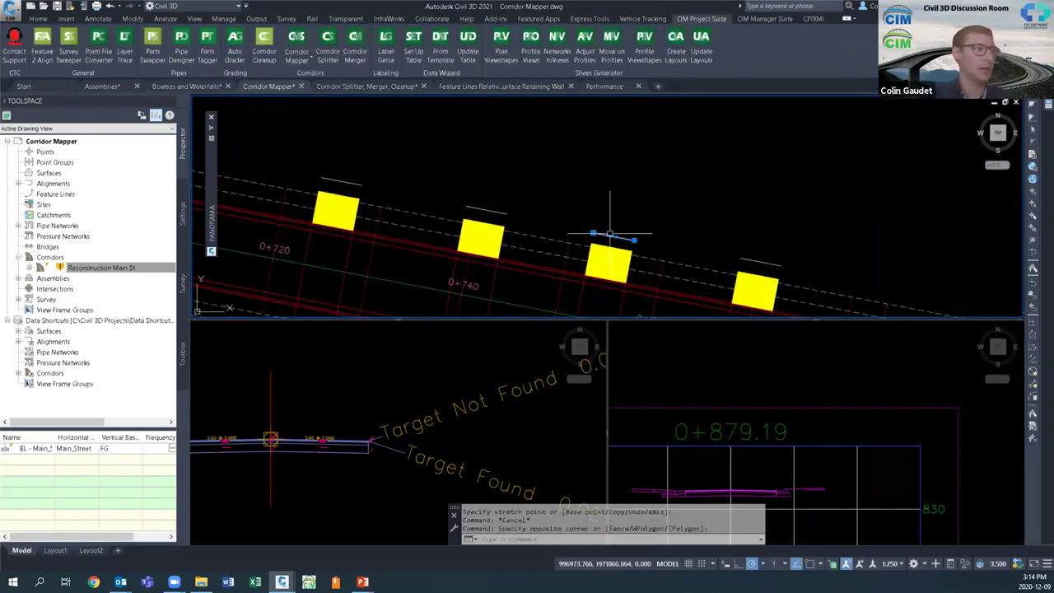
scroll(680, 214, down, 2)
middle_drag(724, 227, 654, 144)
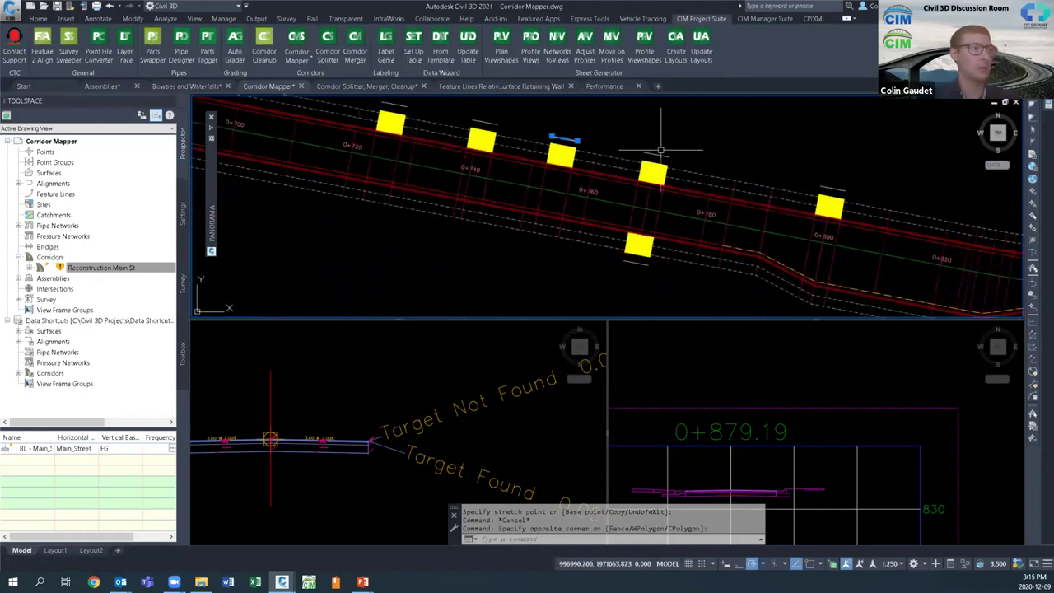
click(658, 154)
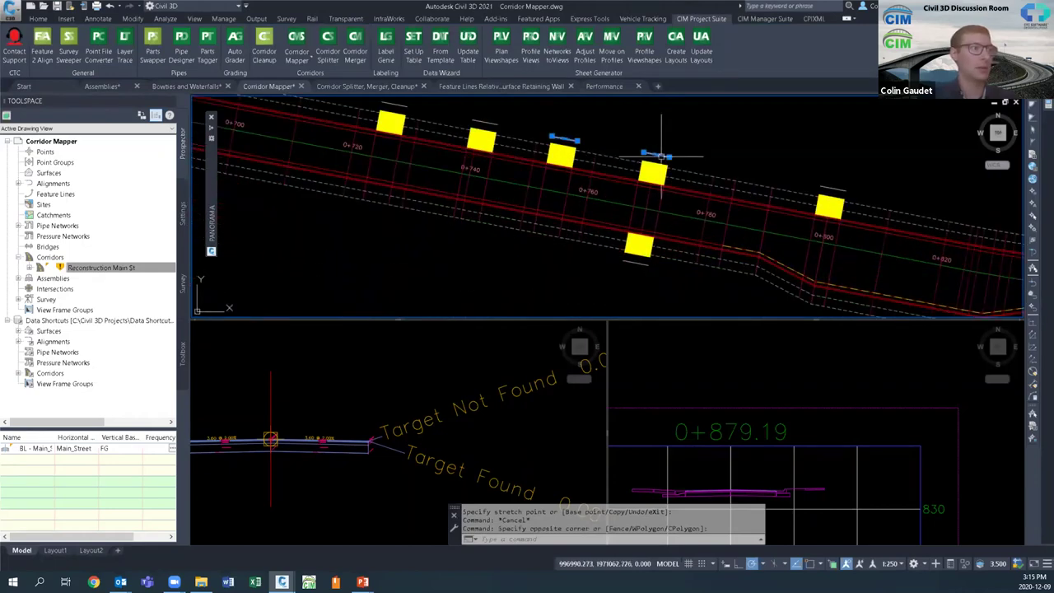
click(634, 264)
text(c)
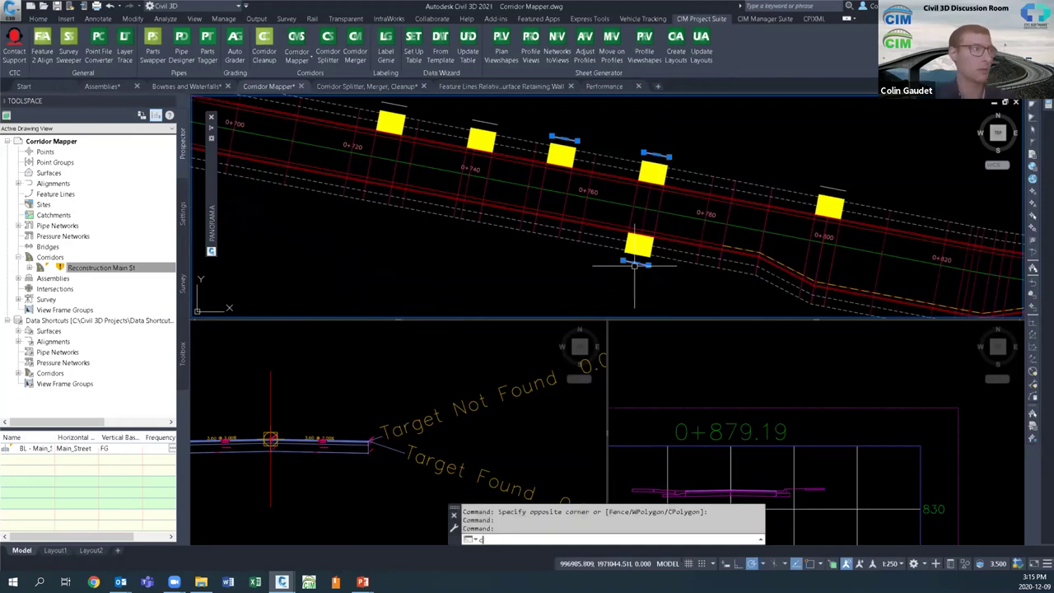
key(Return)
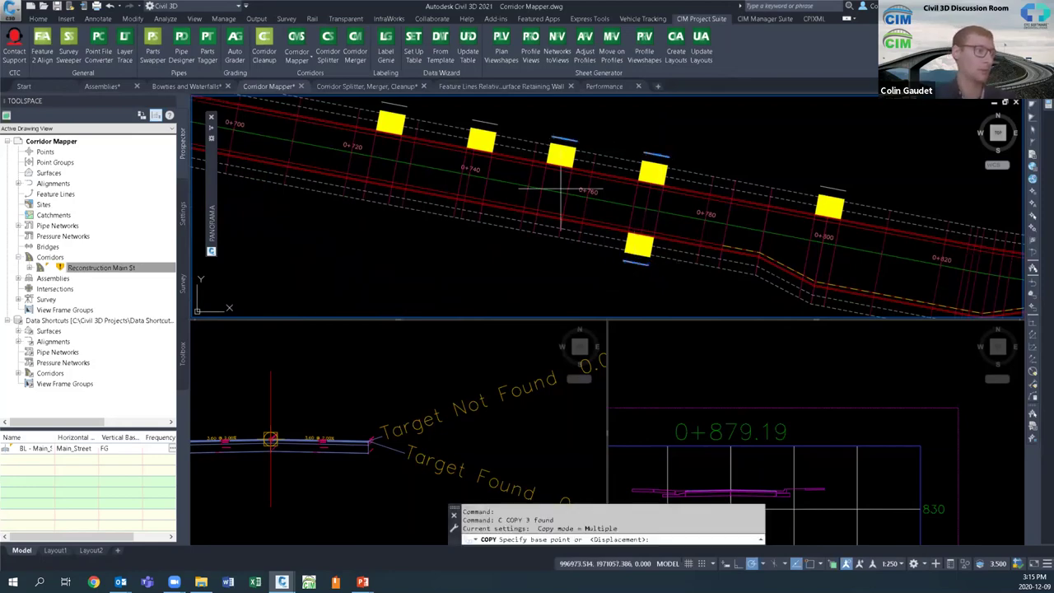
click(537, 189)
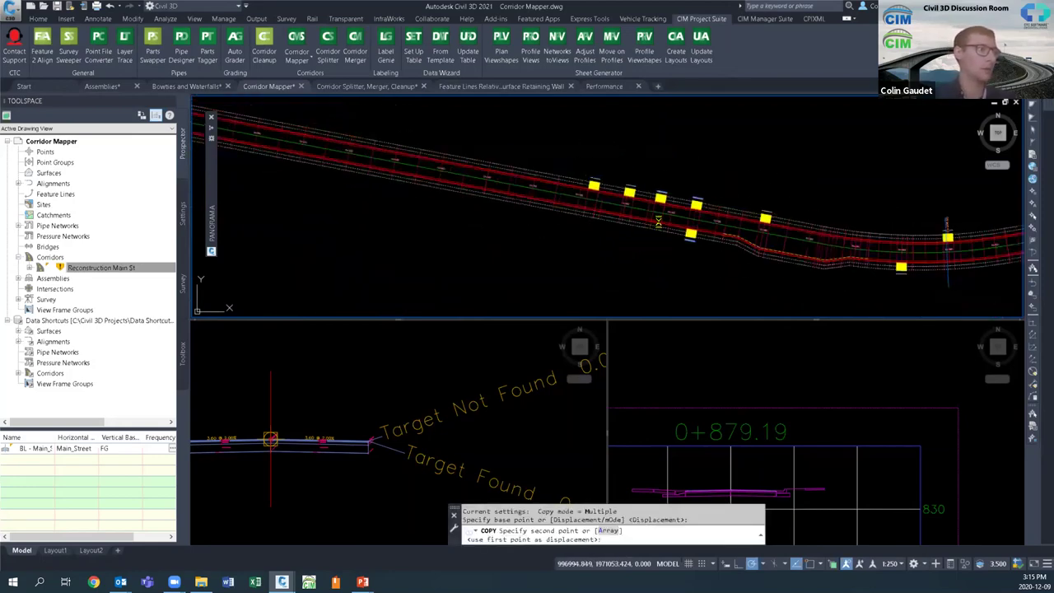
scroll(672, 211, down, 3)
click(511, 171)
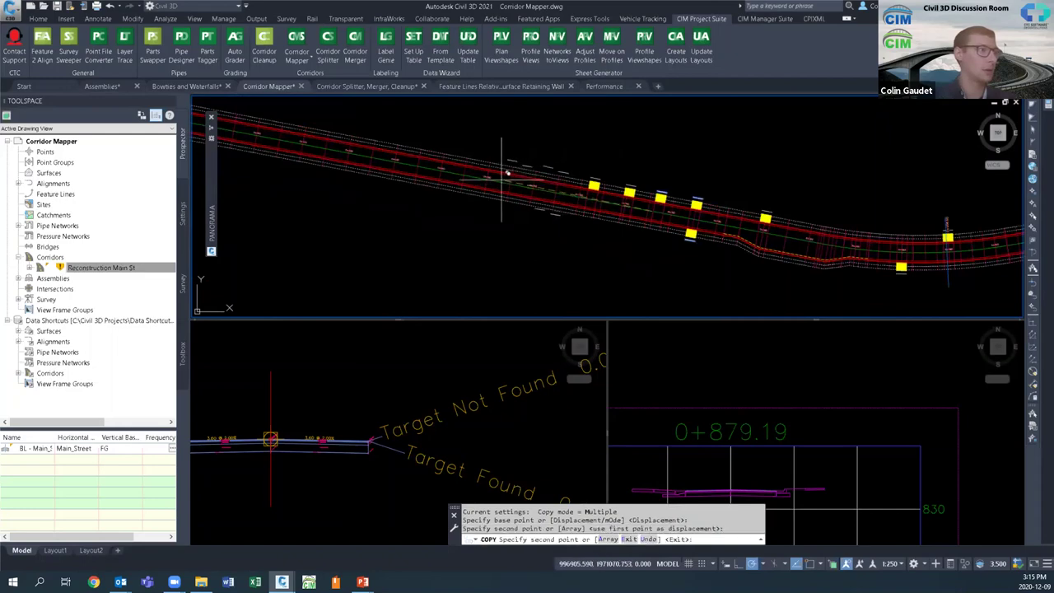
click(452, 167)
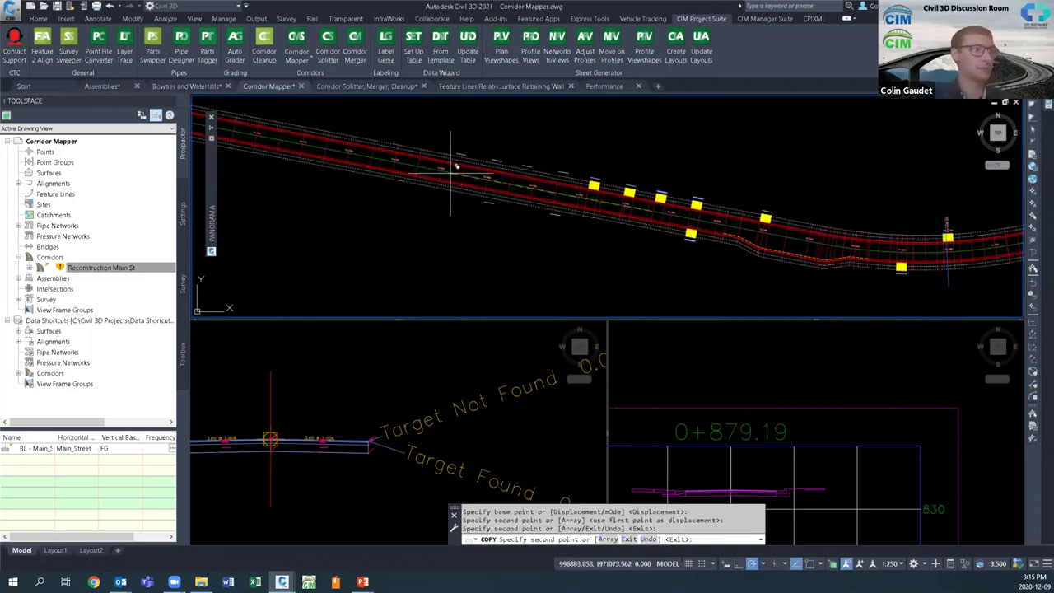
key(Return)
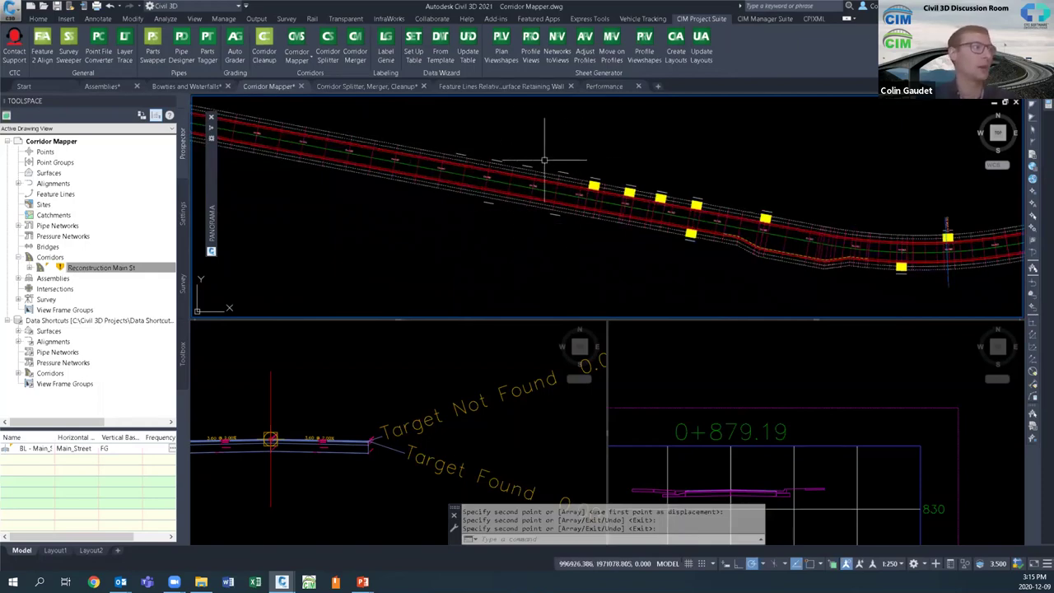
Step: Run Auto-map Targets on the extended corridor and accept the mapping and renaming
click(303, 62)
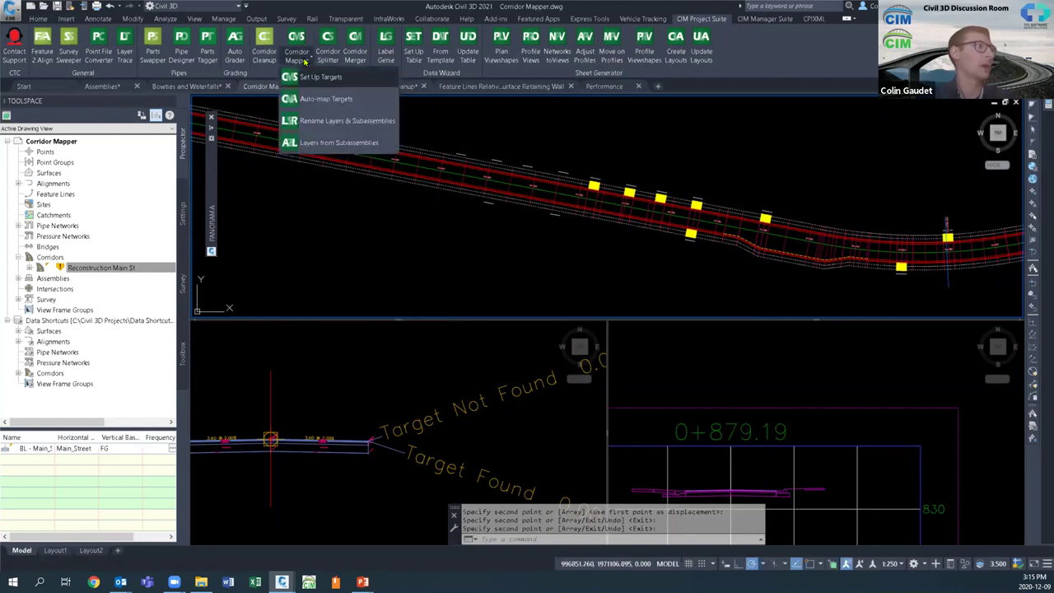
click(325, 99)
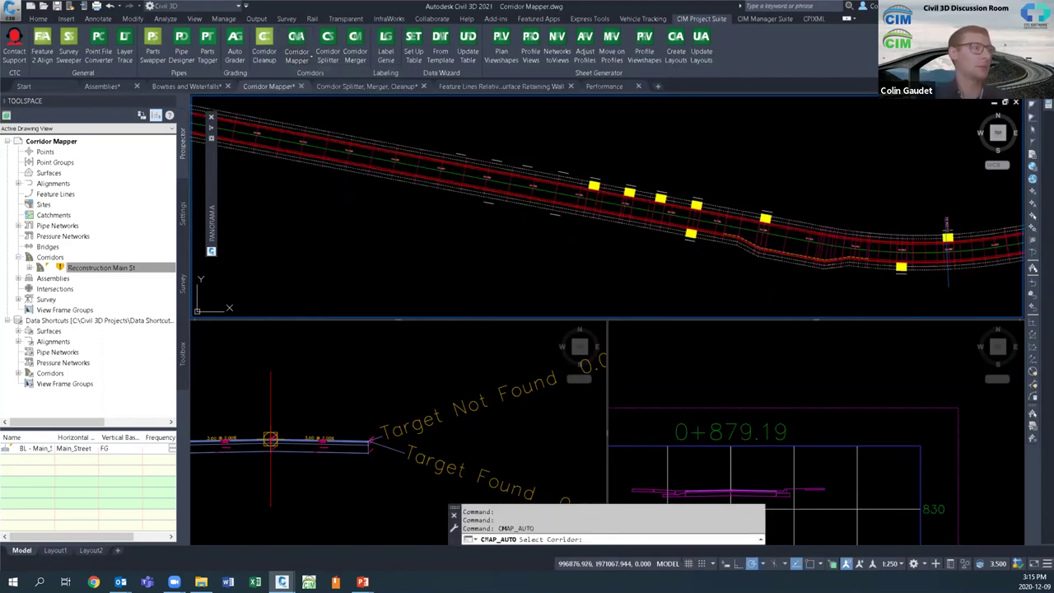
click(581, 195)
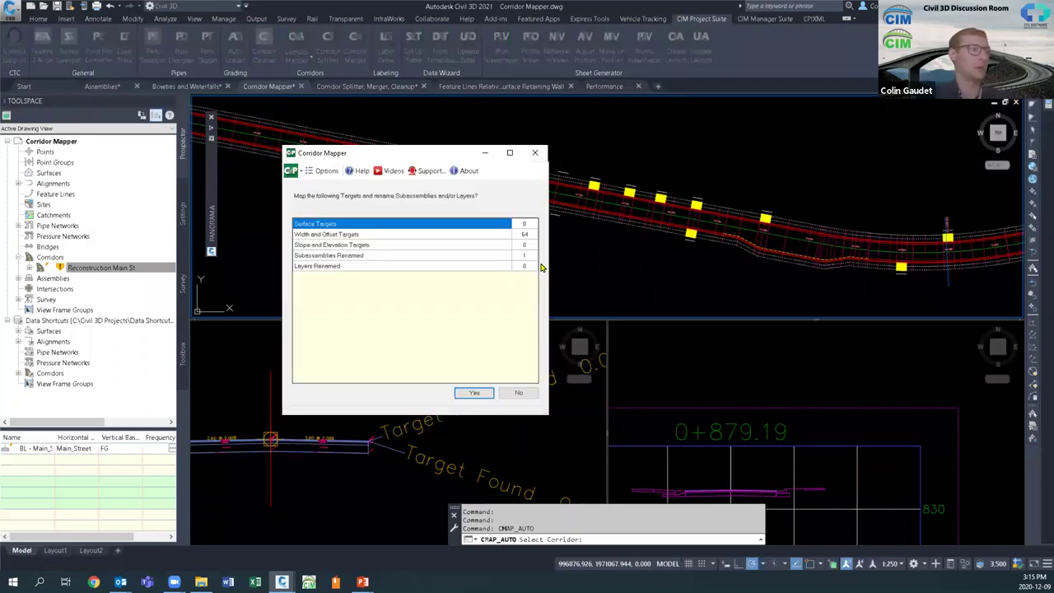
click(476, 392)
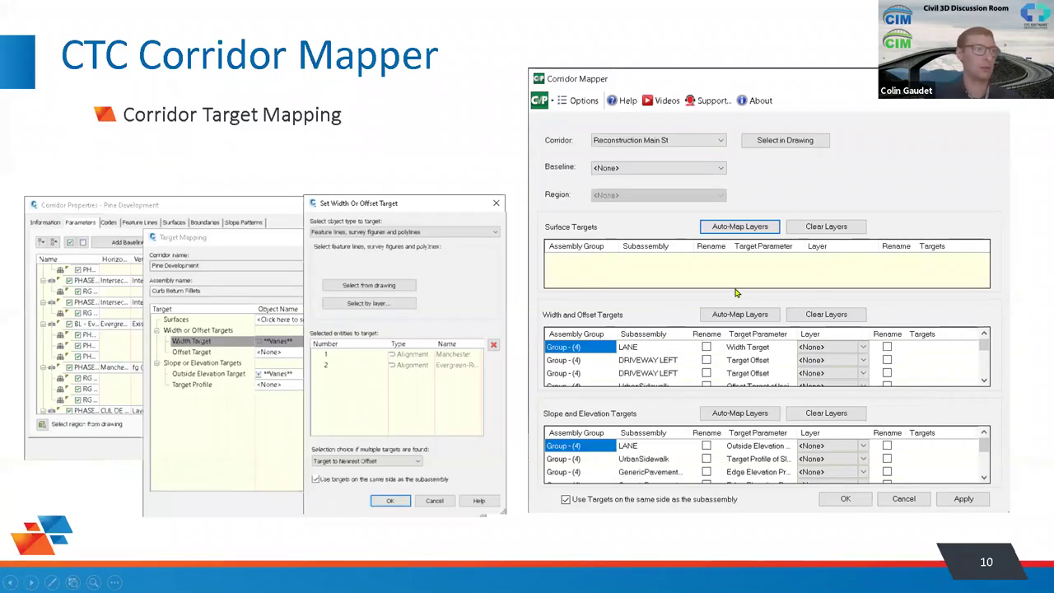
key(Right)
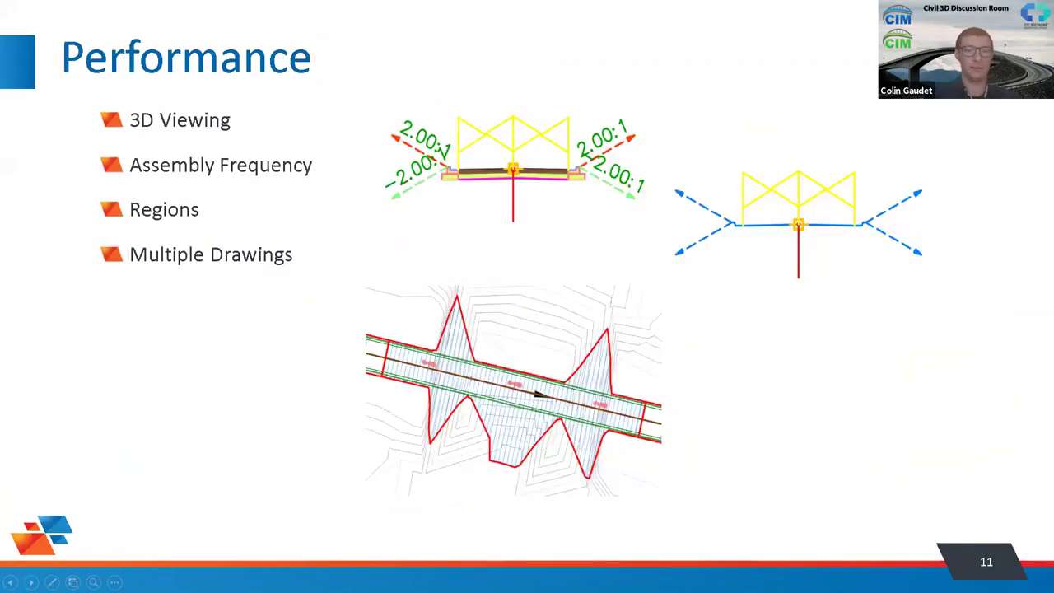
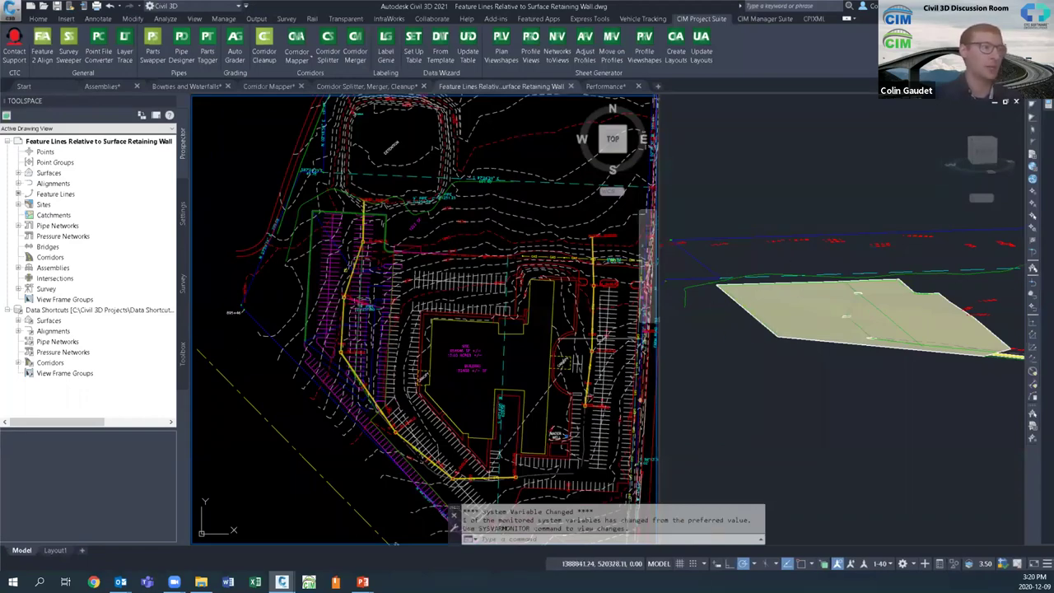
Step: Examine the site plan, the retaining wall assembly and the parking area in the Feature Lines Relative to Surface Retaining Wall drawing
middle_drag(600, 339, 424, 321)
scroll(413, 320, down, 5)
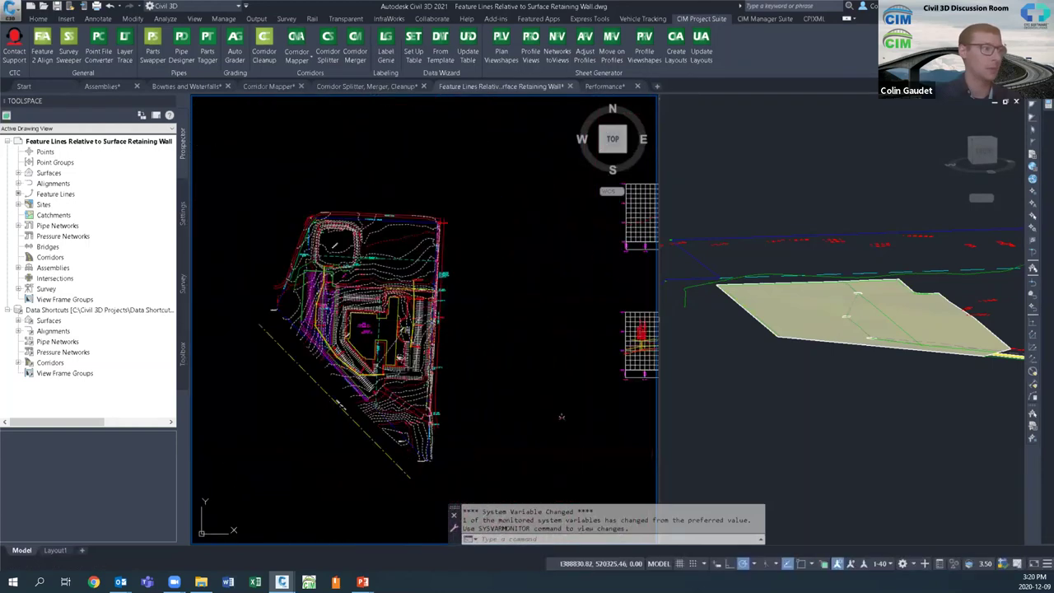
scroll(550, 409, up, 6)
scroll(550, 408, up, 6)
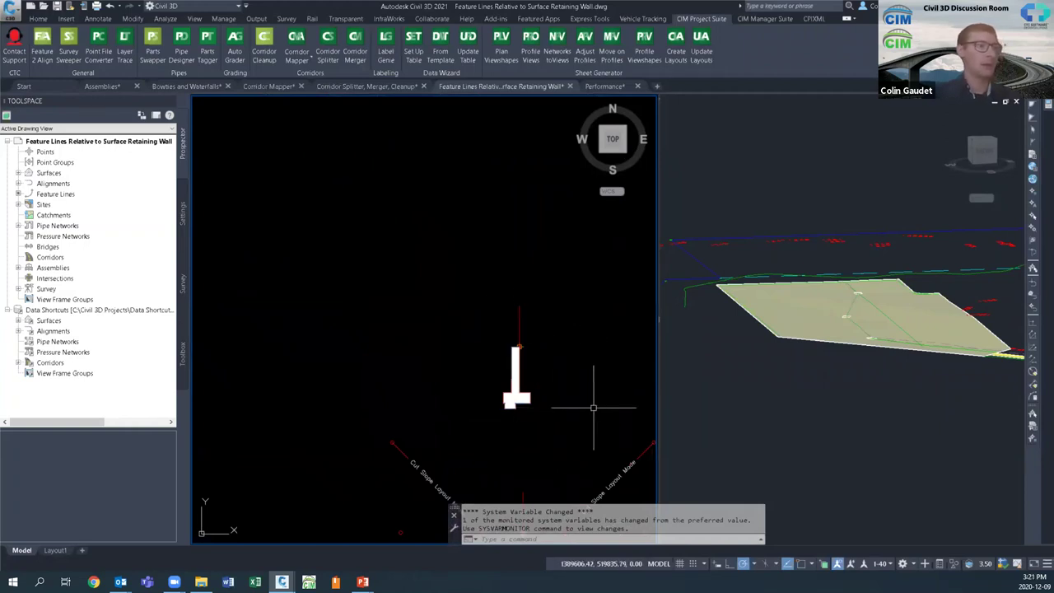
scroll(599, 395, down, 6)
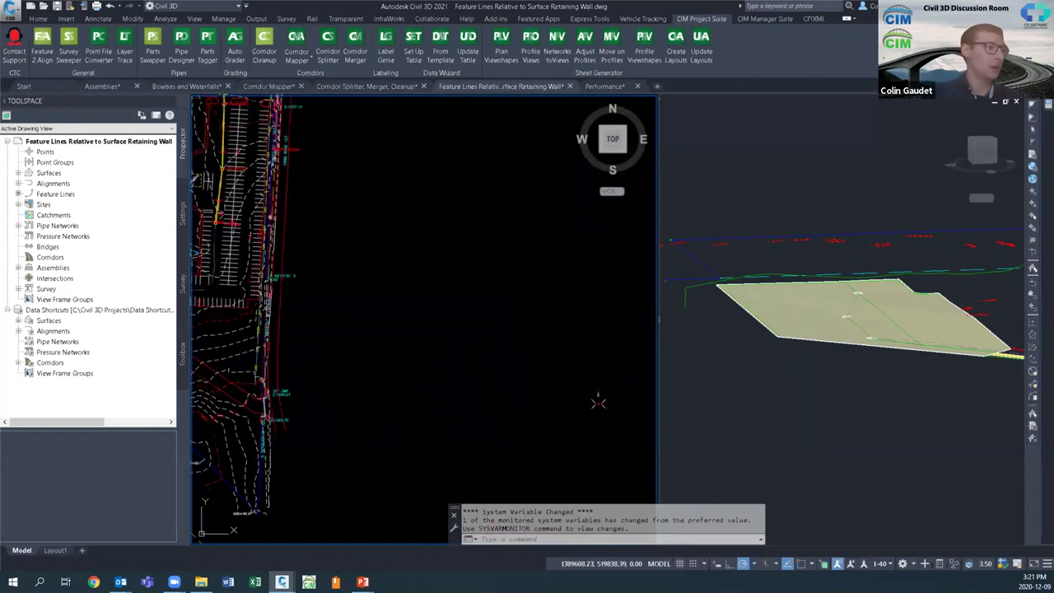
scroll(599, 403, down, 3)
scroll(349, 187, down, 1)
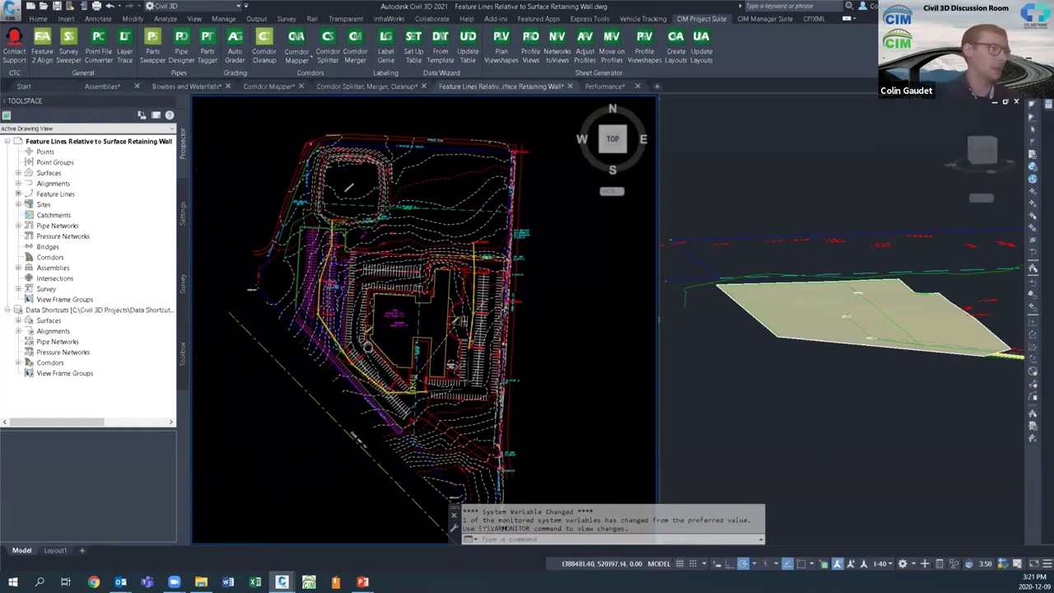
middle_drag(354, 319, 404, 359)
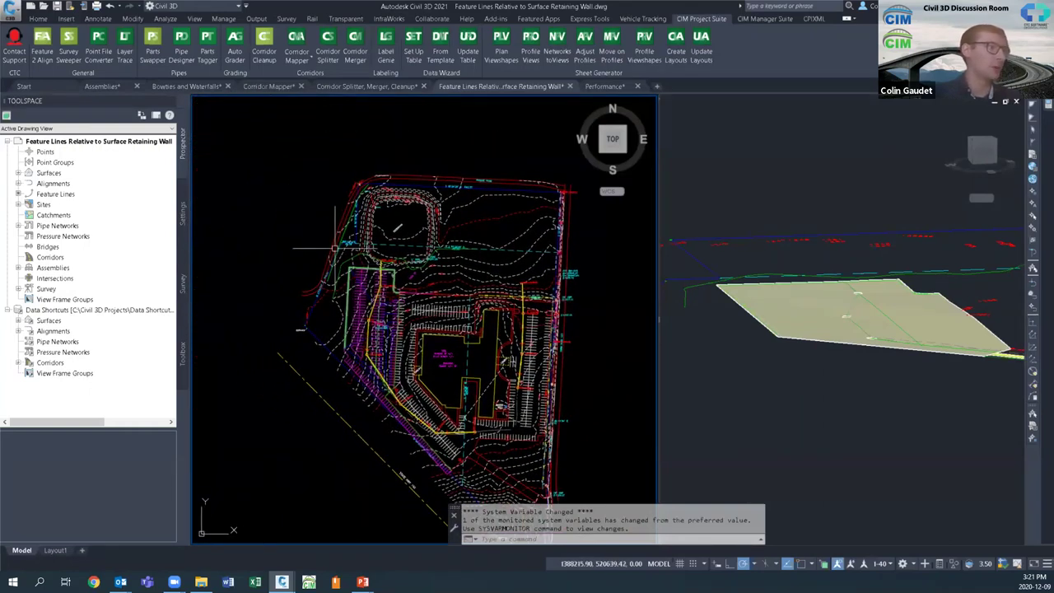
scroll(357, 283, up, 4)
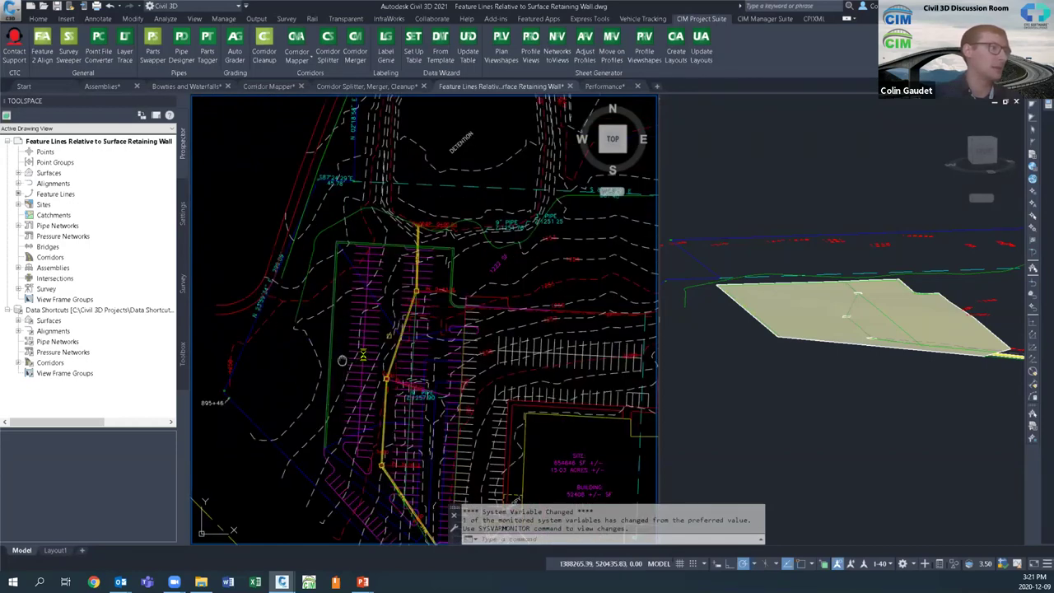
Step: Open the elevation editor for the green feature line that wraps the west and north edges of the parking area
middle_drag(341, 360, 373, 354)
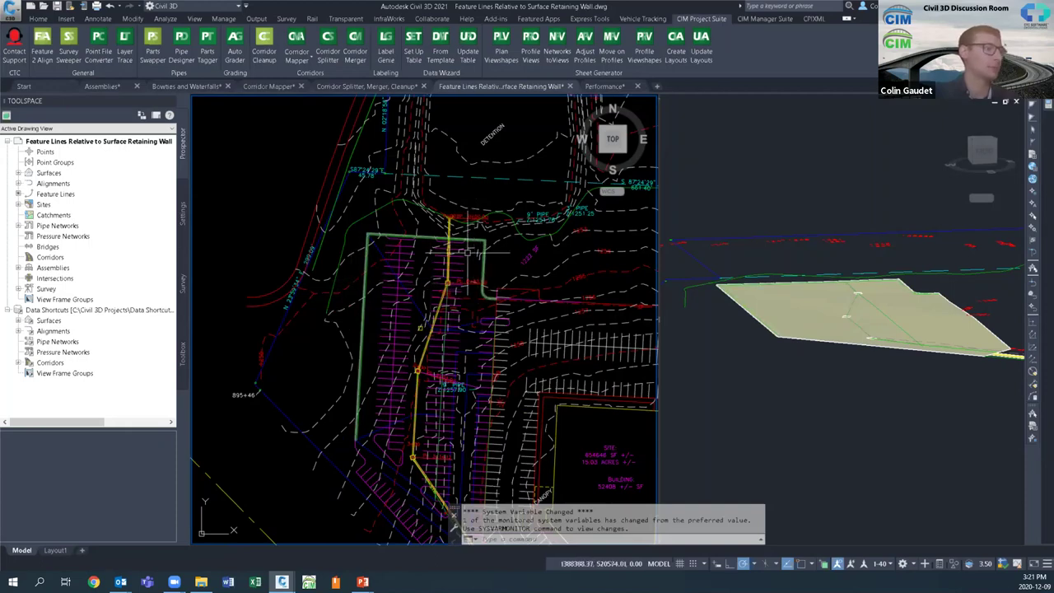
middle_drag(389, 406, 421, 393)
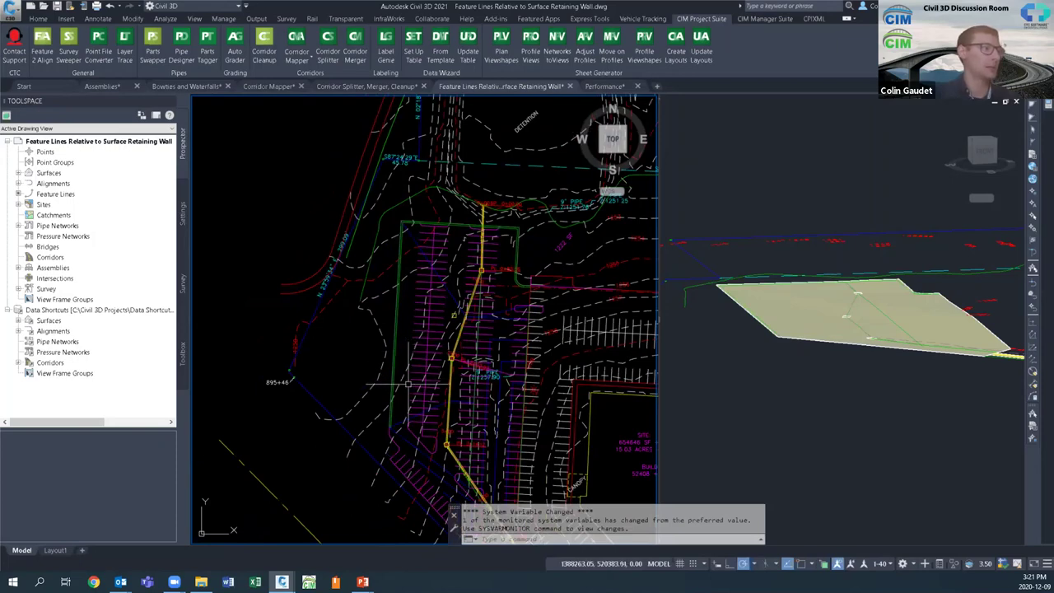
click(401, 270)
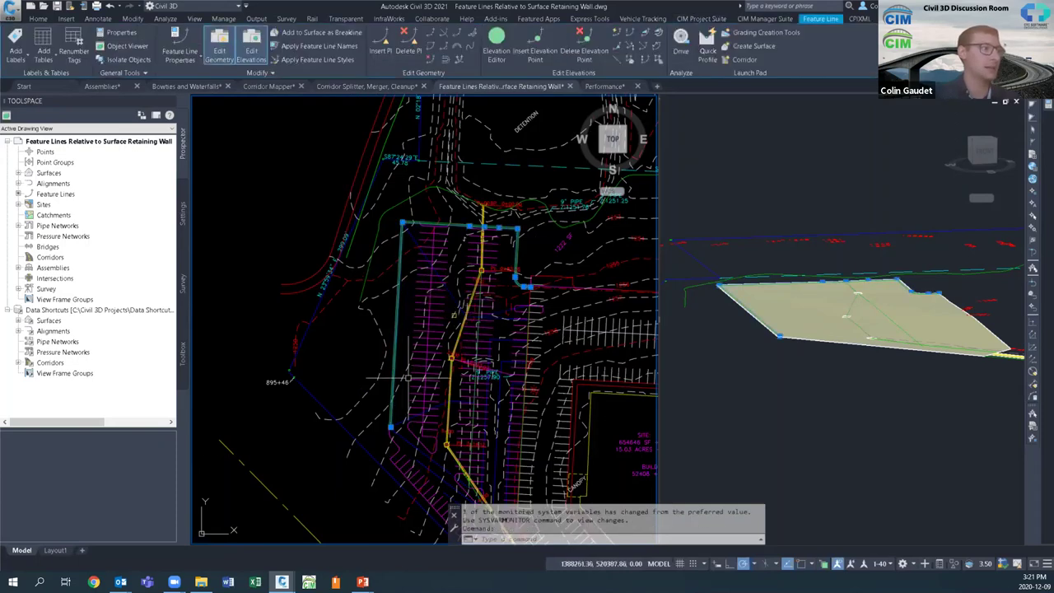
scroll(391, 387, up, 2)
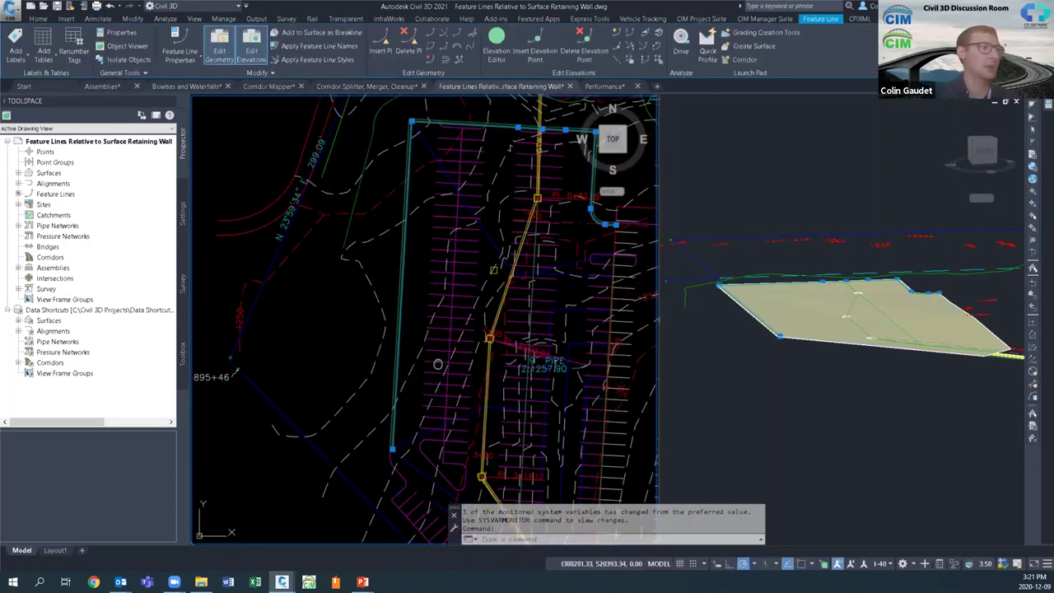
middle_drag(437, 364, 415, 384)
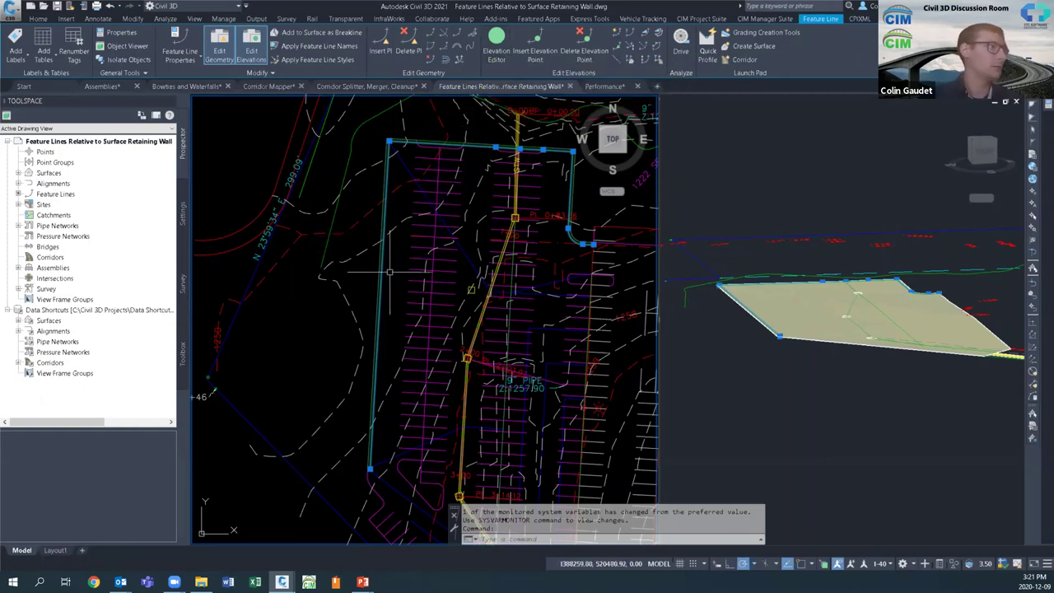
click(495, 39)
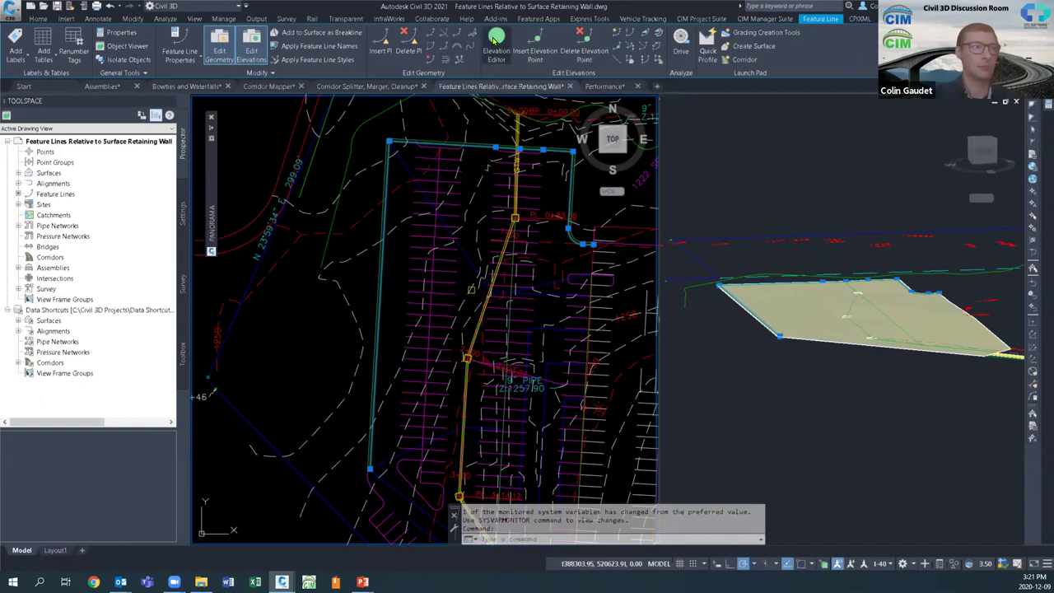
mouse_move(210, 199)
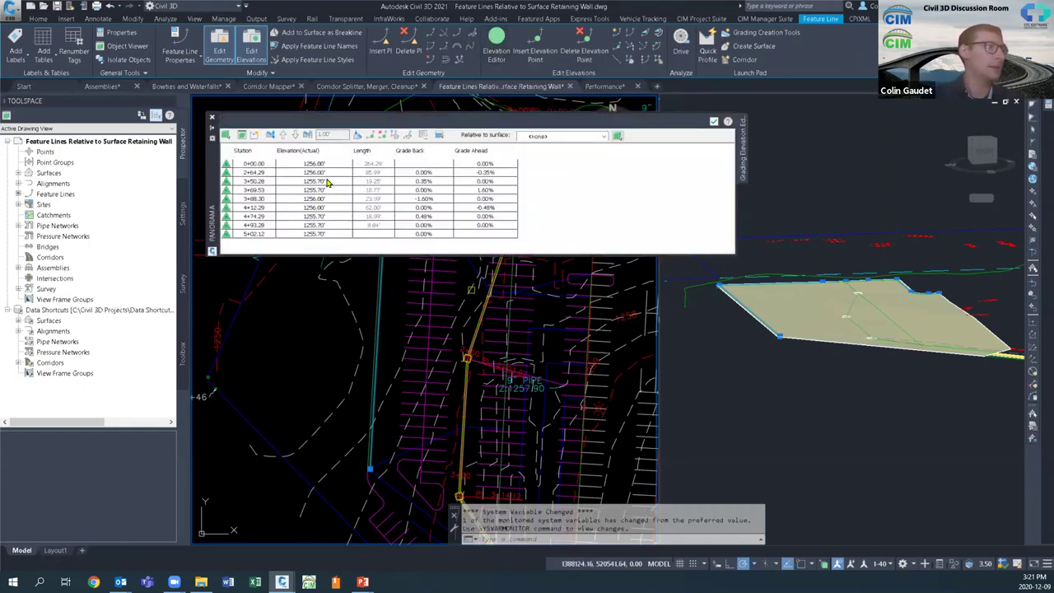
Step: Reference the feature line to surface fg and derive the elevations at stations 0+00.00 through 4+93.28 relative to that surface
click(273, 164)
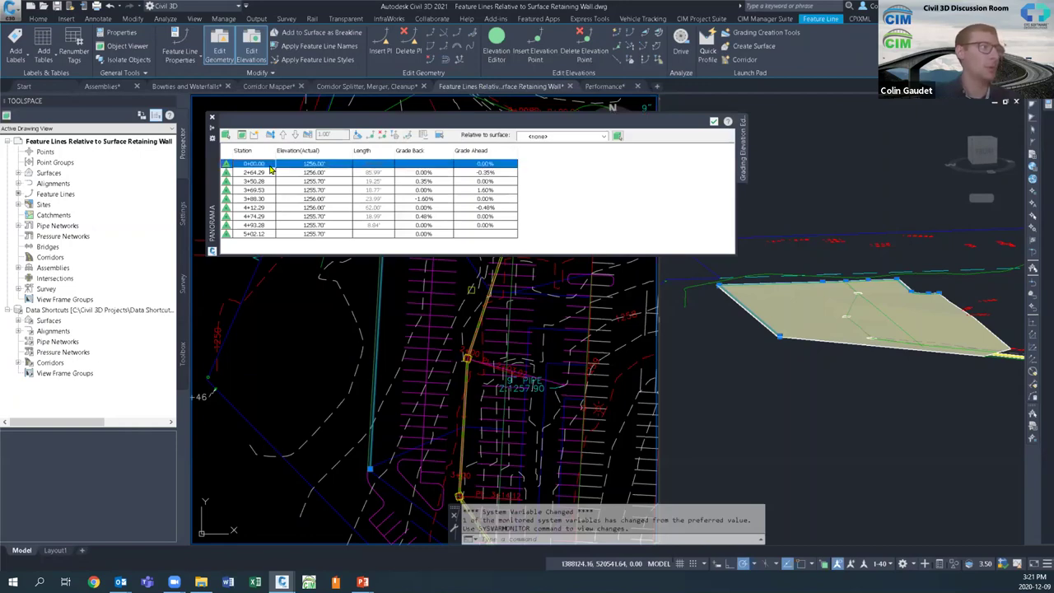
shift+click(265, 234)
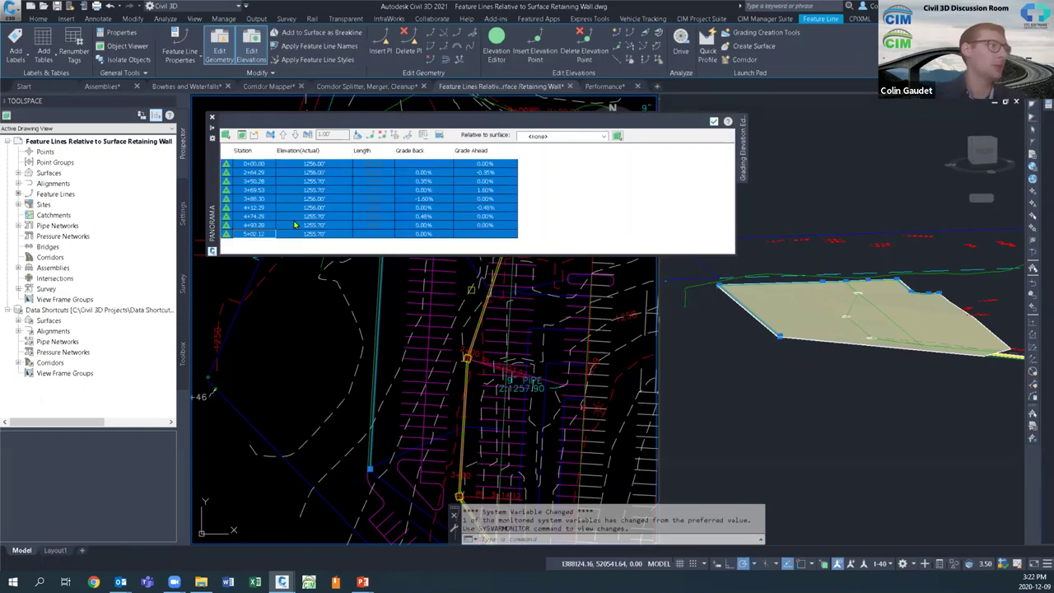
click(602, 136)
click(542, 173)
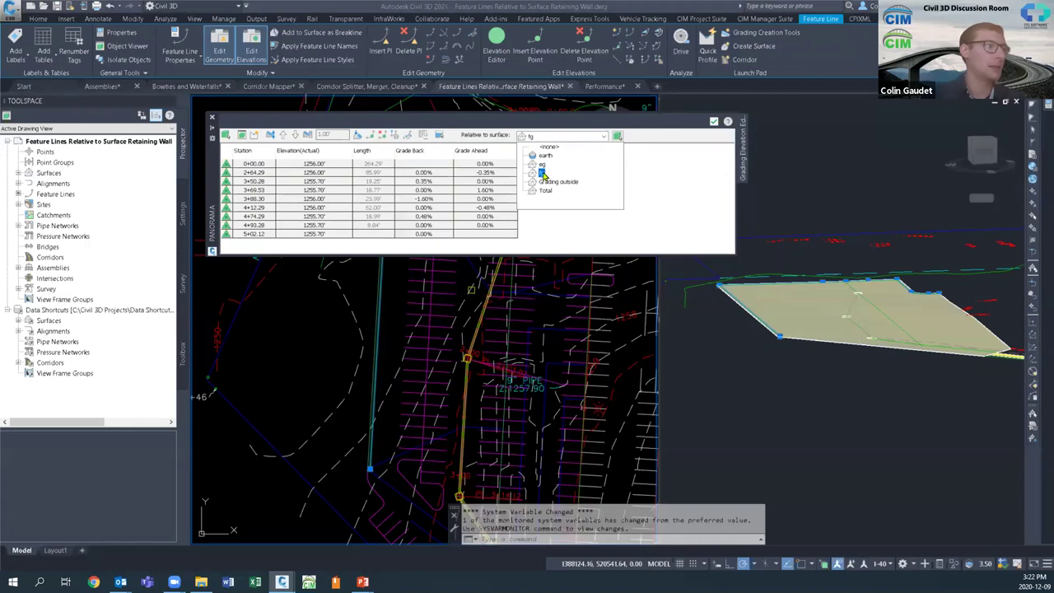
click(543, 174)
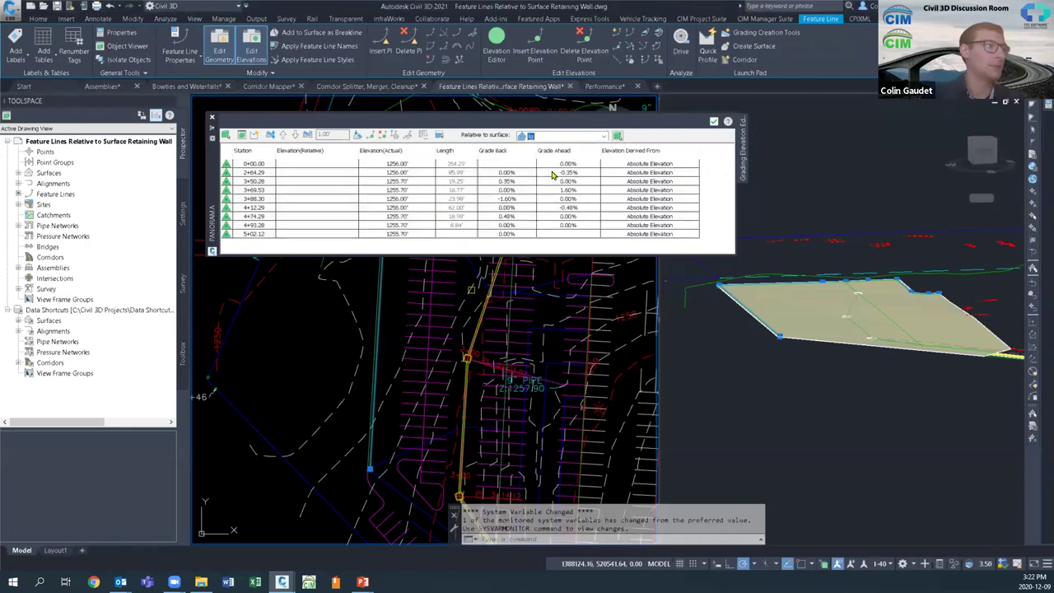
click(335, 165)
shift+click(338, 235)
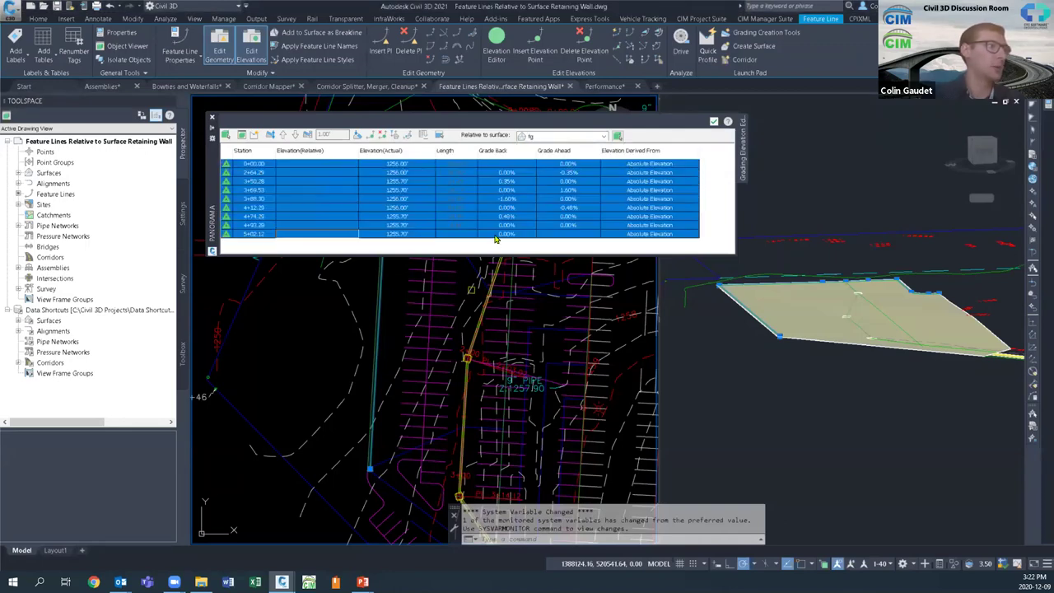
click(649, 235)
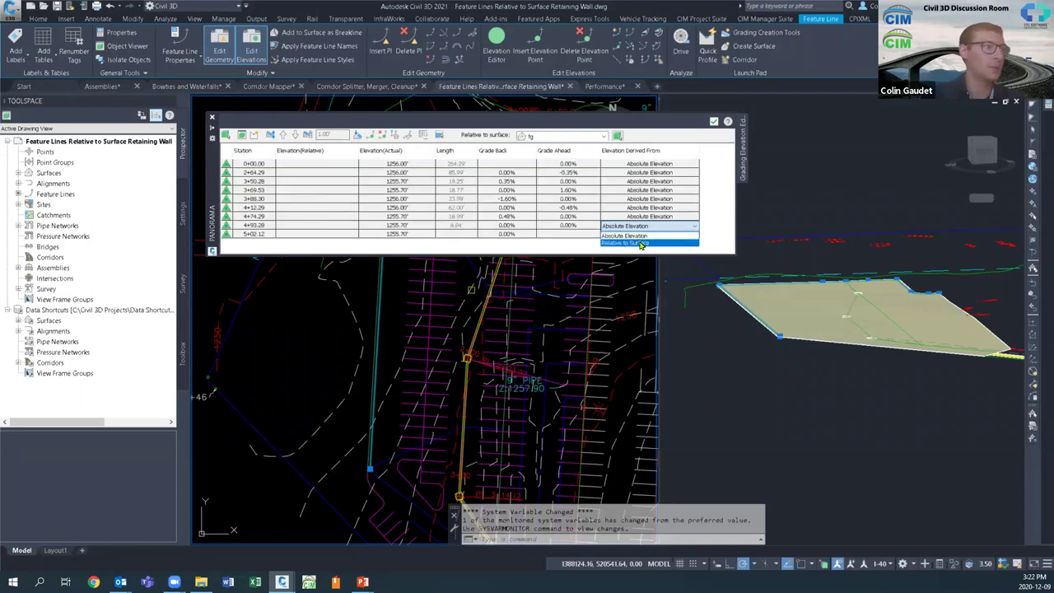
click(642, 243)
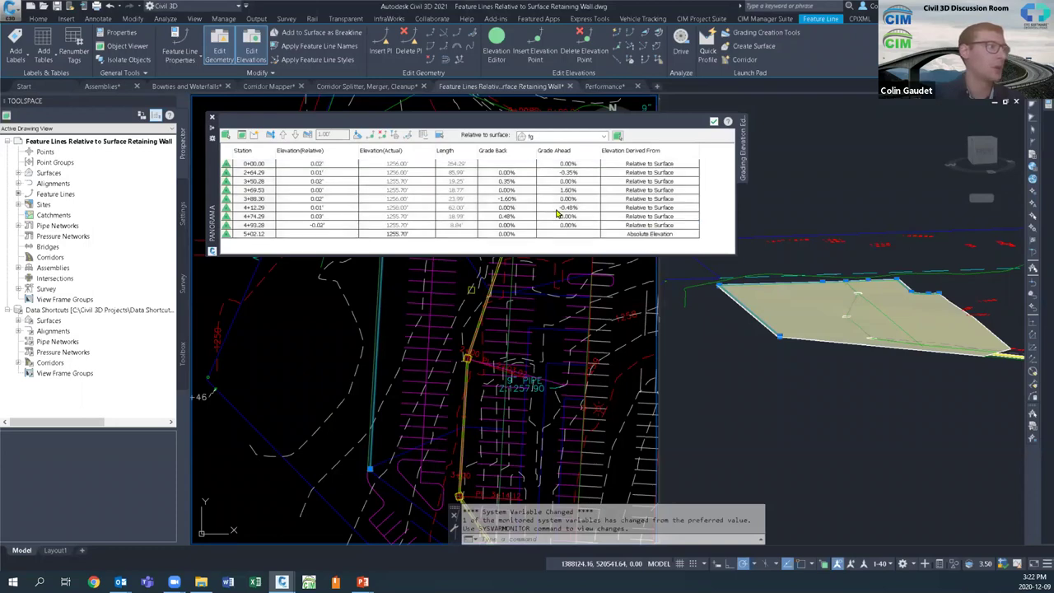
Step: Set the relative elevation of the feature line points from 0+00.00 through 4+93.28 to 4 feet and deselect the feature line
click(329, 166)
shift+click(331, 231)
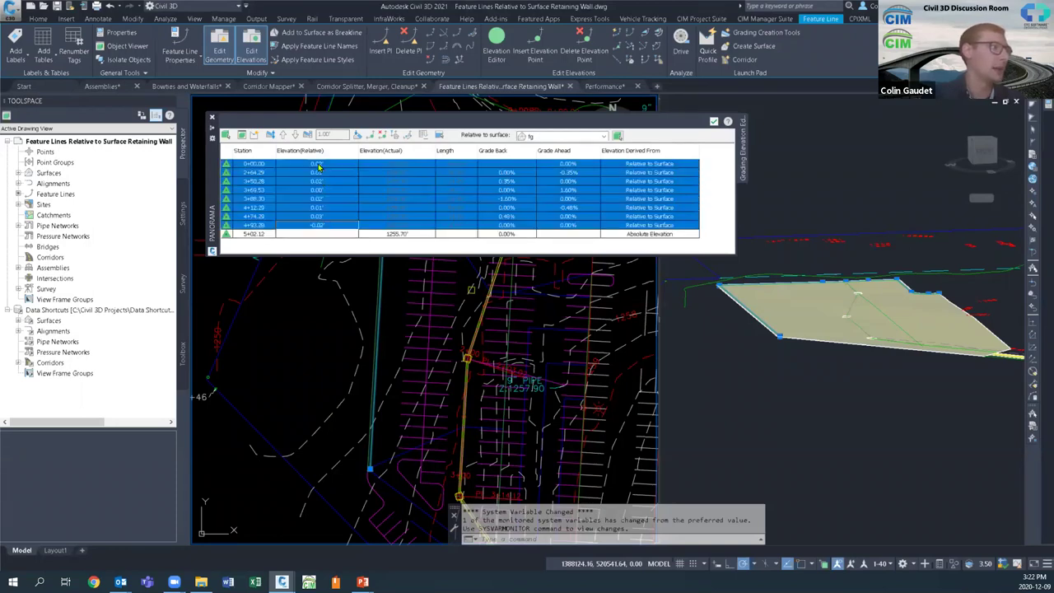
click(316, 162)
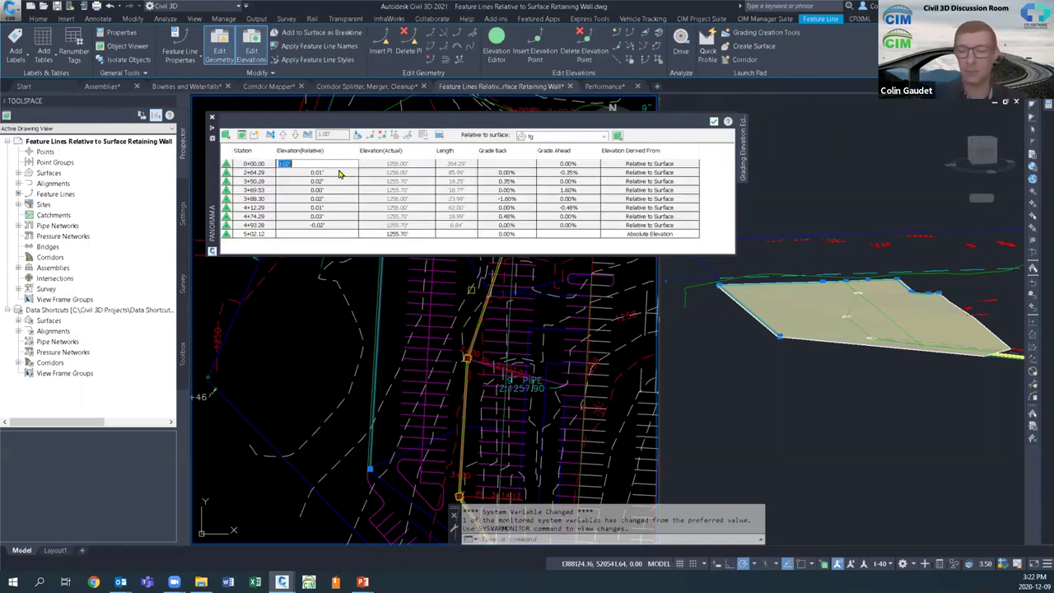
text(4)
key(Return)
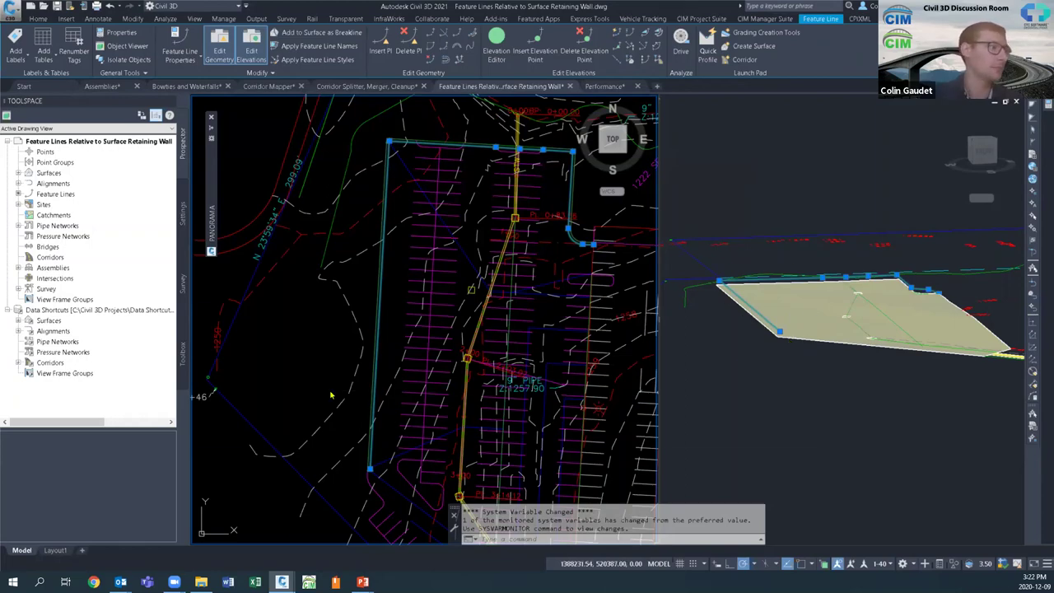
key(Escape)
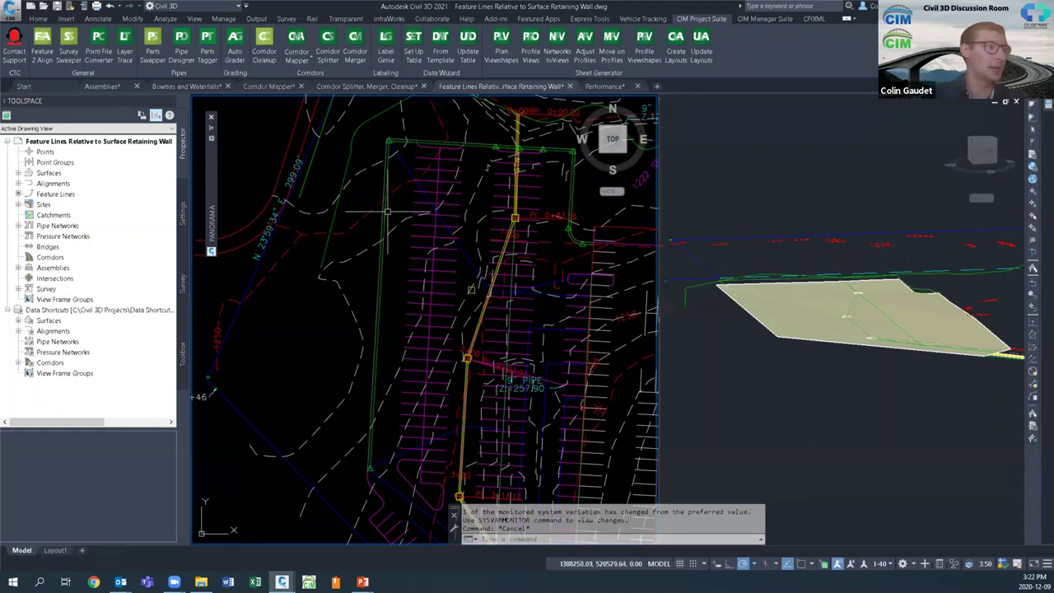
Step: Start a corridor named Retaining Wal with a feature line baseline, using the parking edge feature line and naming it Retaining wall top
click(38, 18)
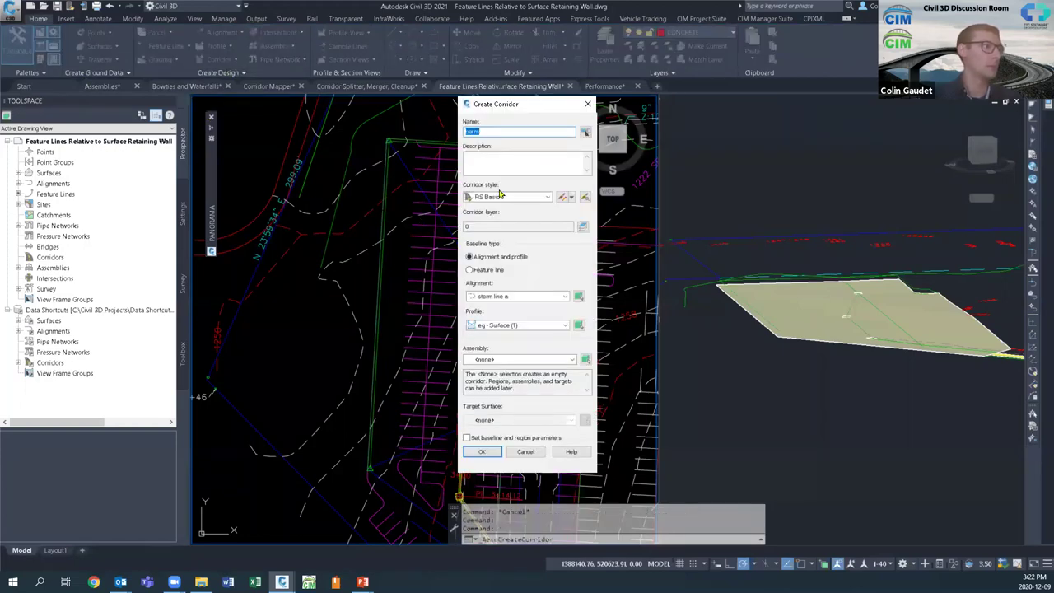
text(Ret)
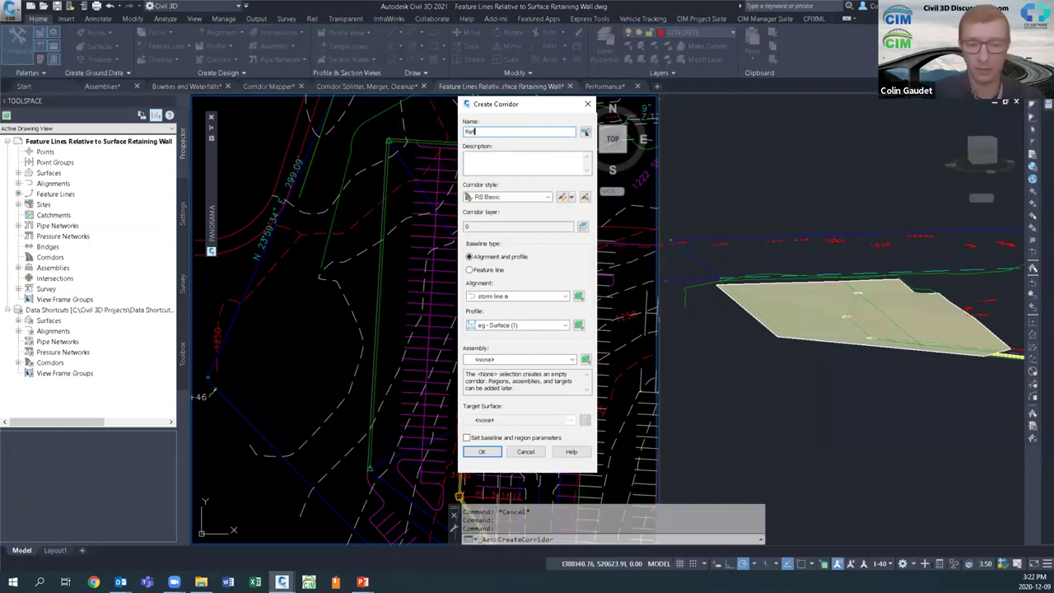
text(aining Wal)
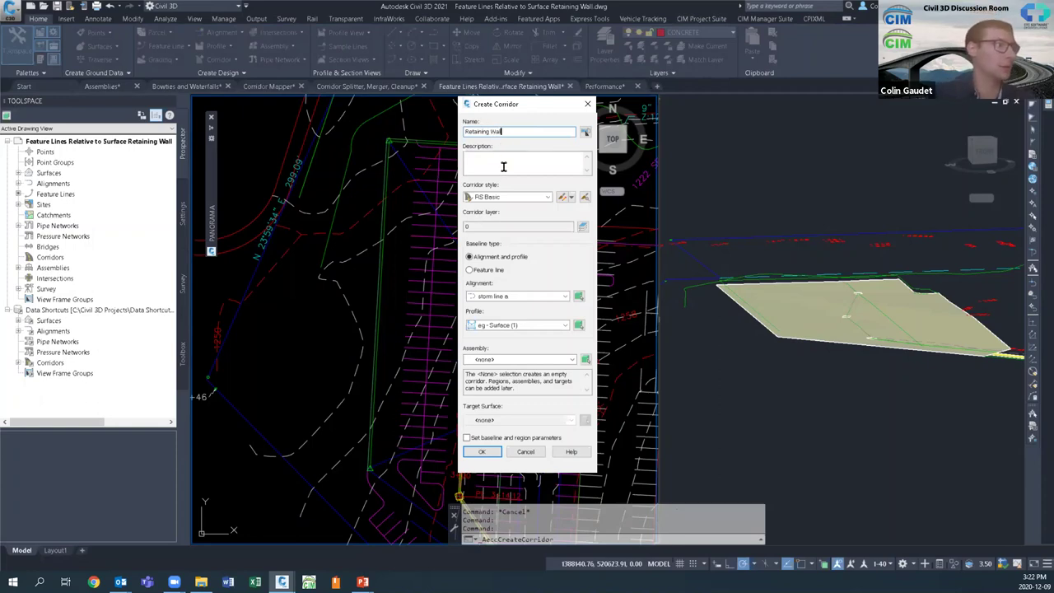
click(498, 270)
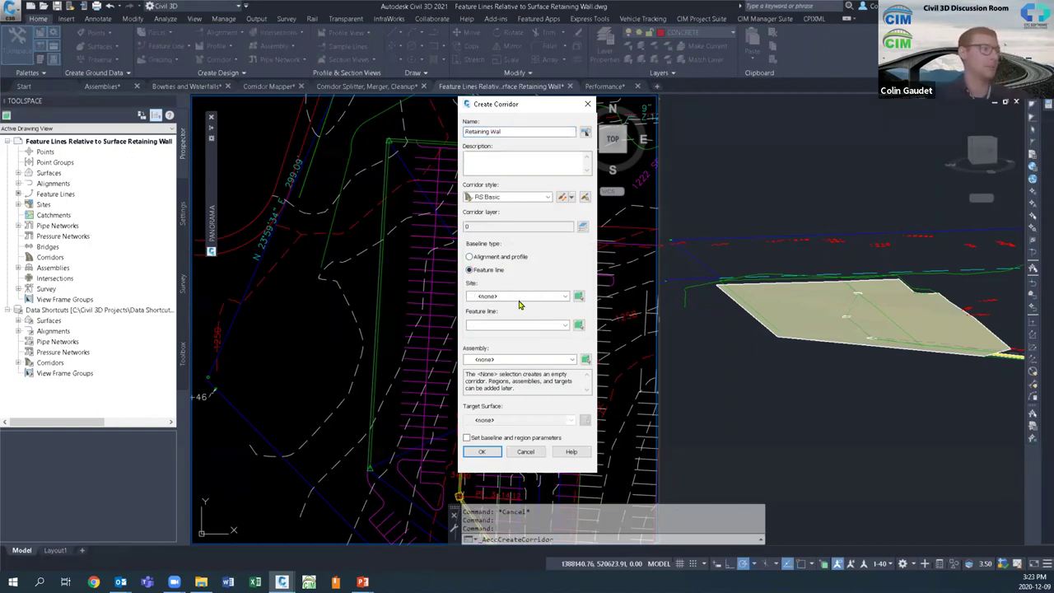
click(579, 326)
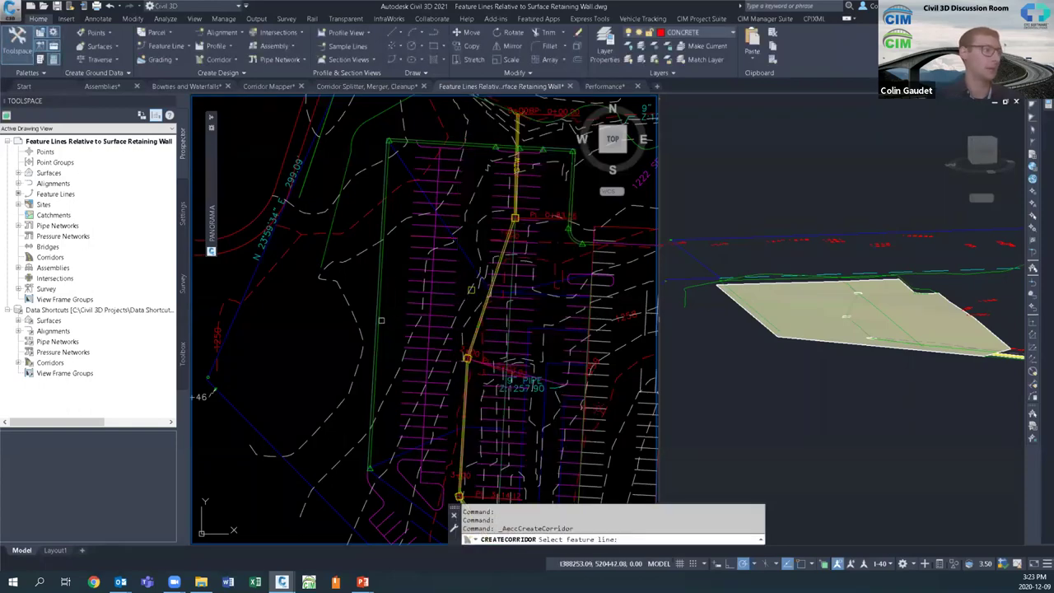
click(381, 321)
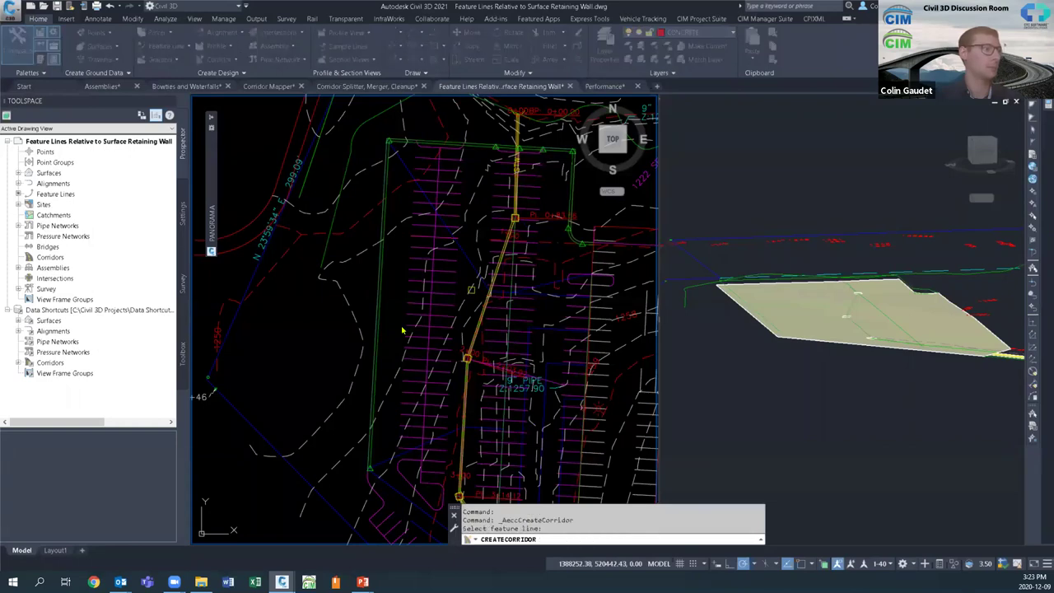
click(459, 283)
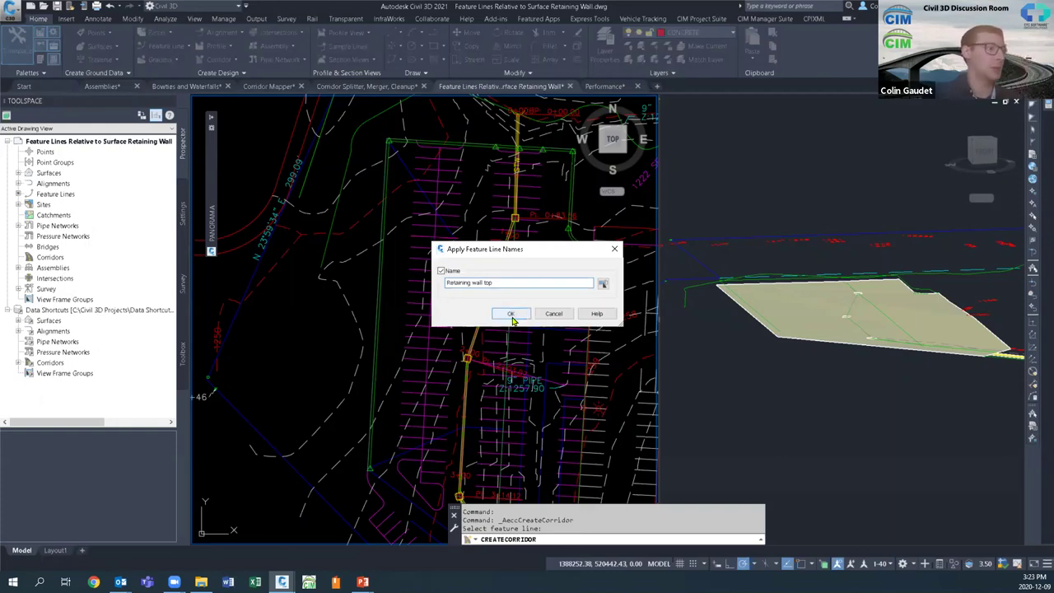
click(509, 317)
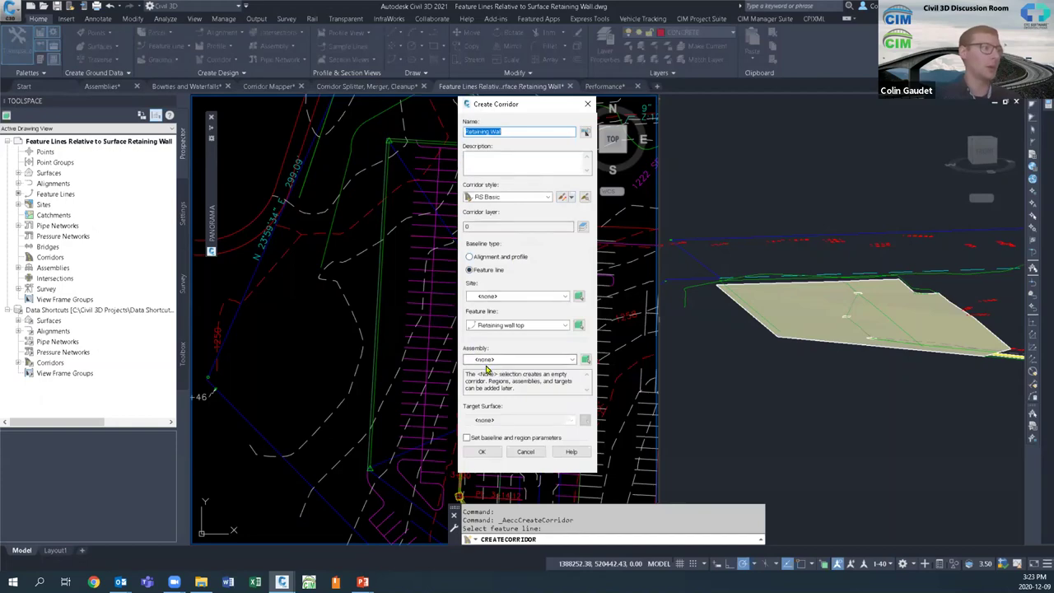
Step: Assign the retaining wall assembly and target surface fg, turn off setting baseline and region parameters, and create the corridor
click(540, 360)
click(512, 387)
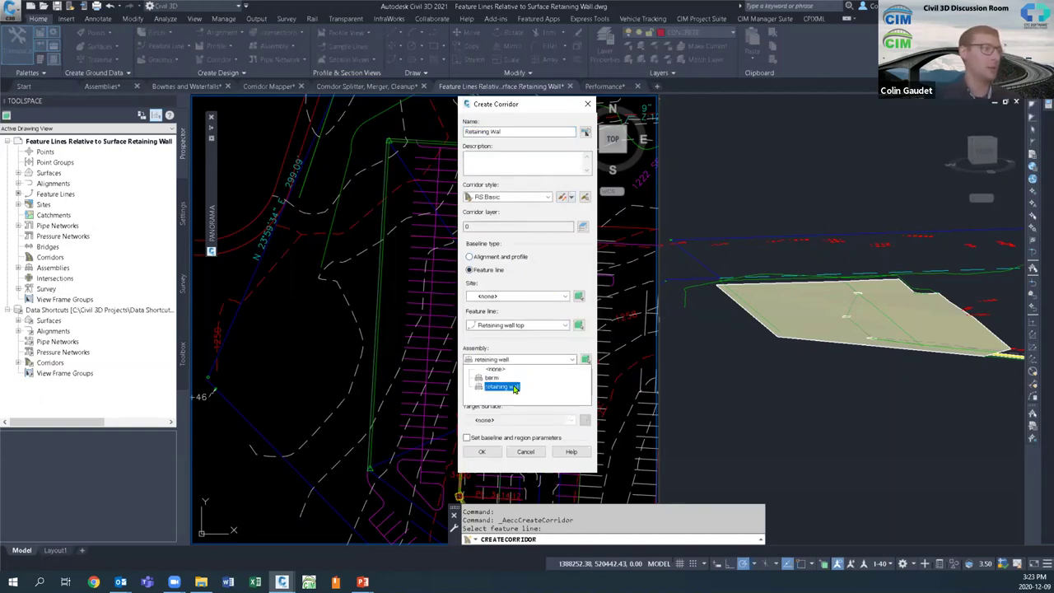
click(512, 387)
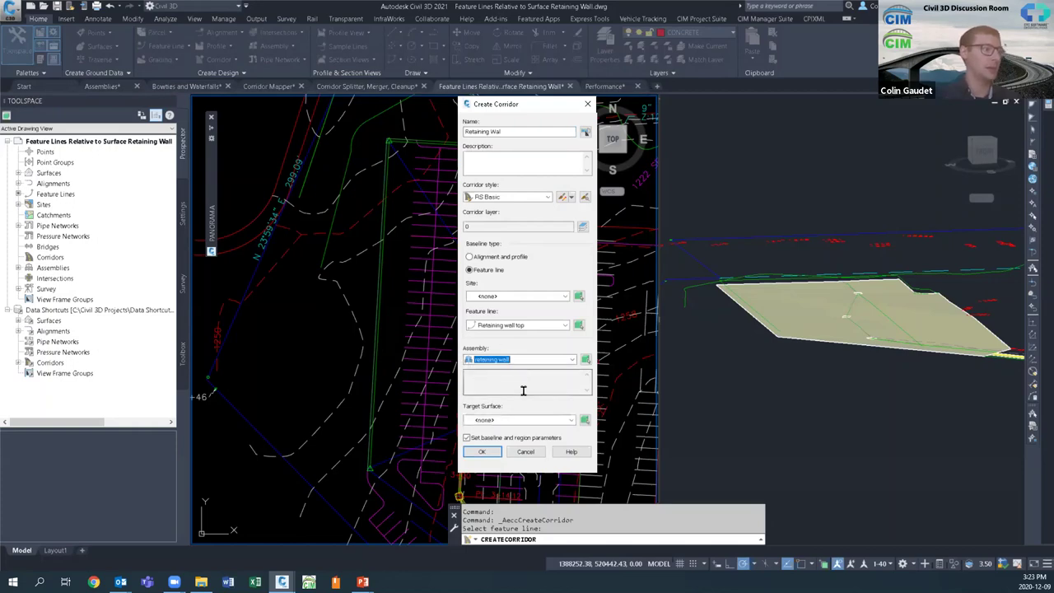
click(504, 421)
click(490, 457)
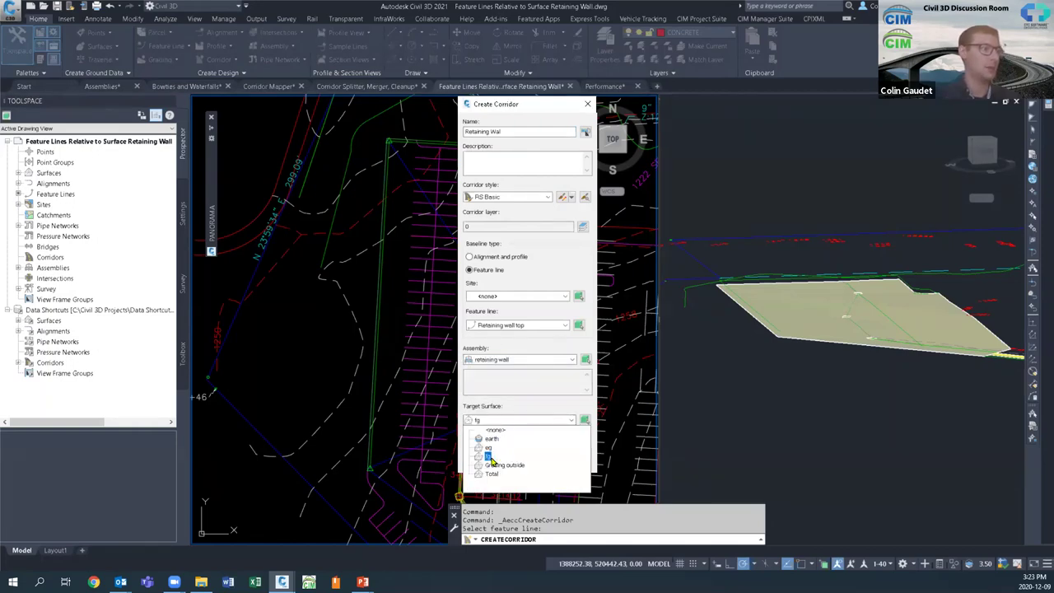
click(489, 455)
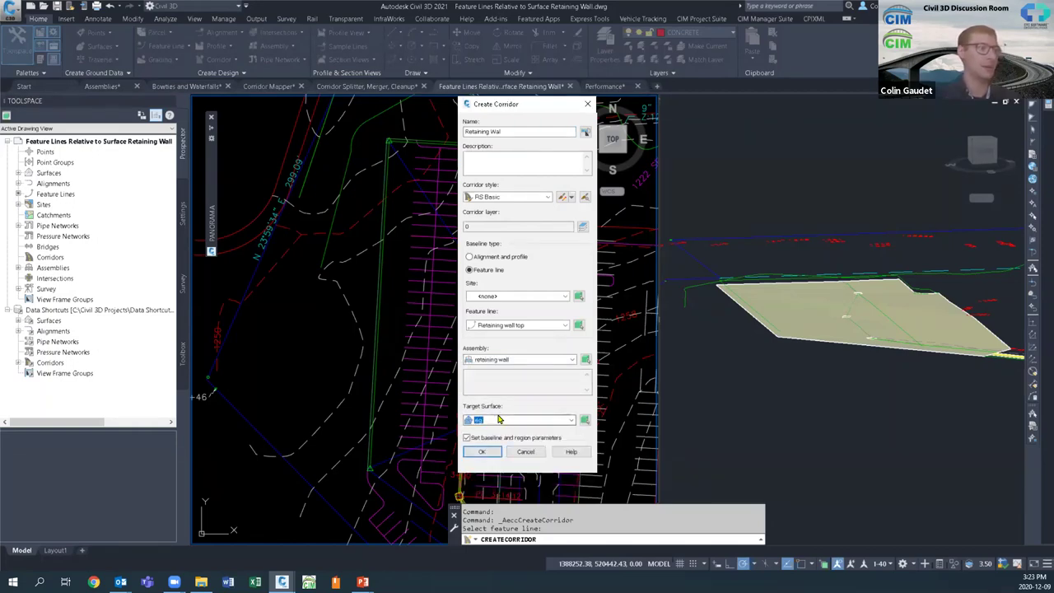
click(466, 437)
click(482, 453)
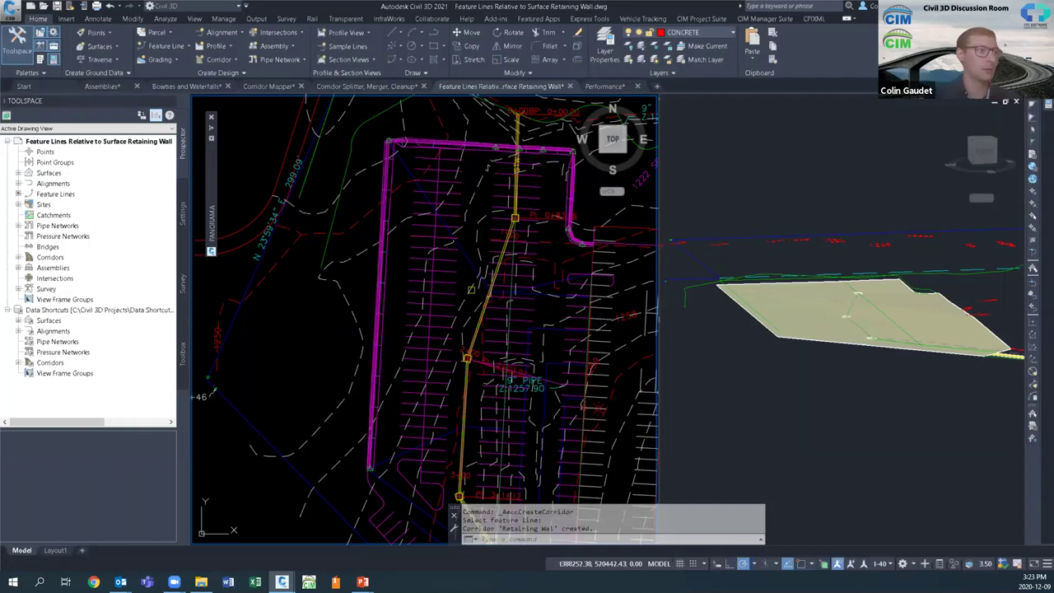
Step: Rebuild the Retaining Wal corridor and inspect the wall along the surface edge in the 3D view
scroll(343, 424, up, 5)
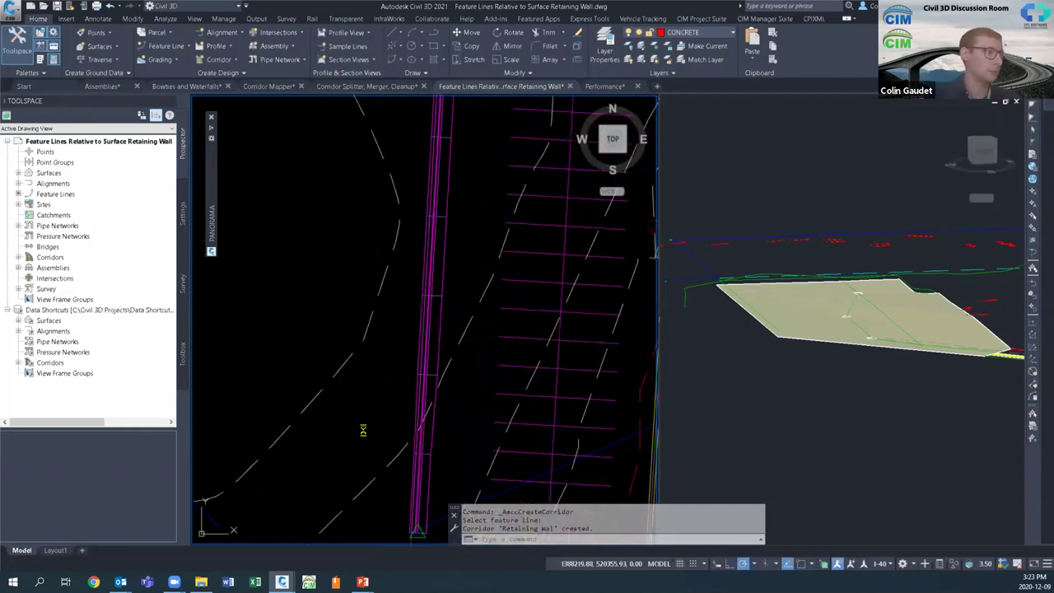
middle_drag(447, 412, 459, 365)
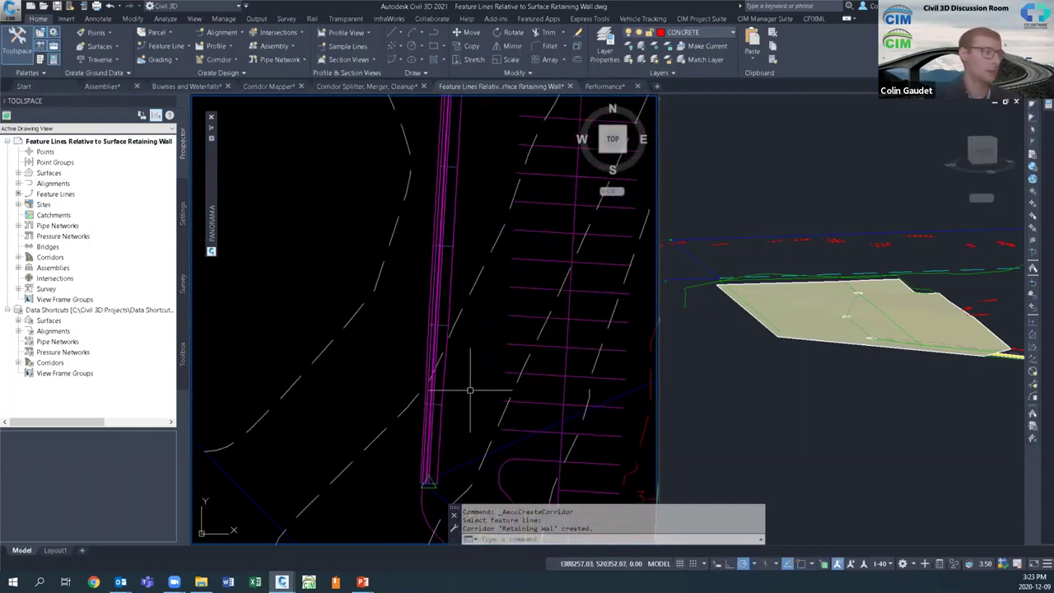
click(745, 362)
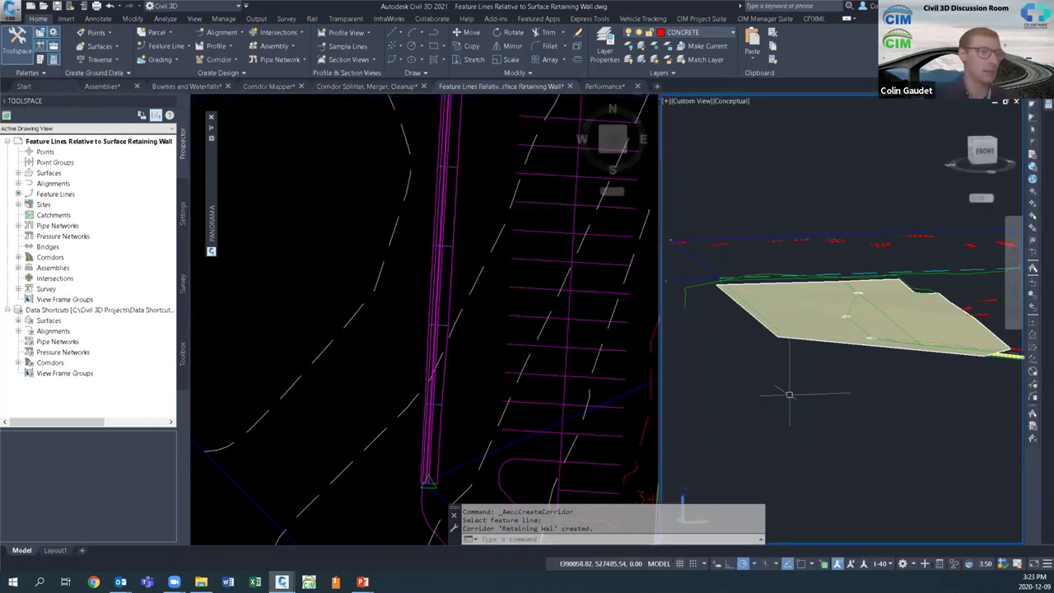
middle_drag(761, 372, 785, 360)
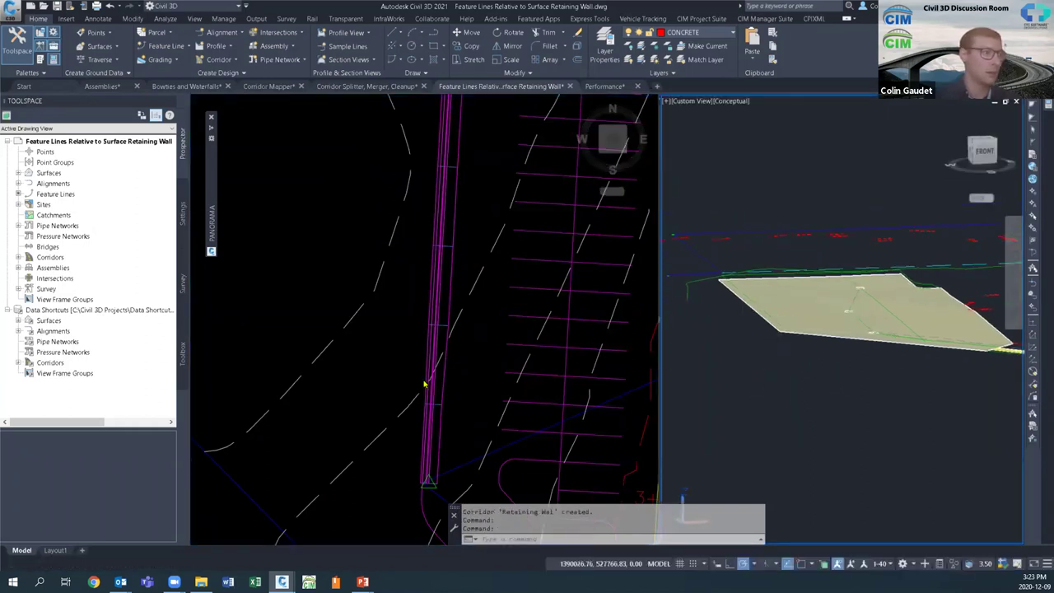
click(395, 381)
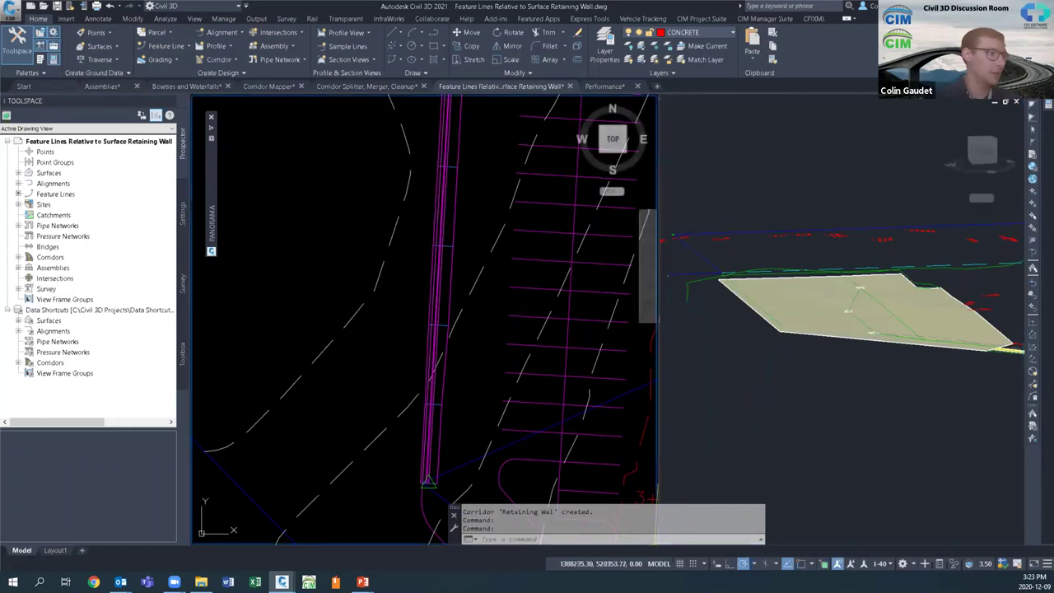
click(676, 106)
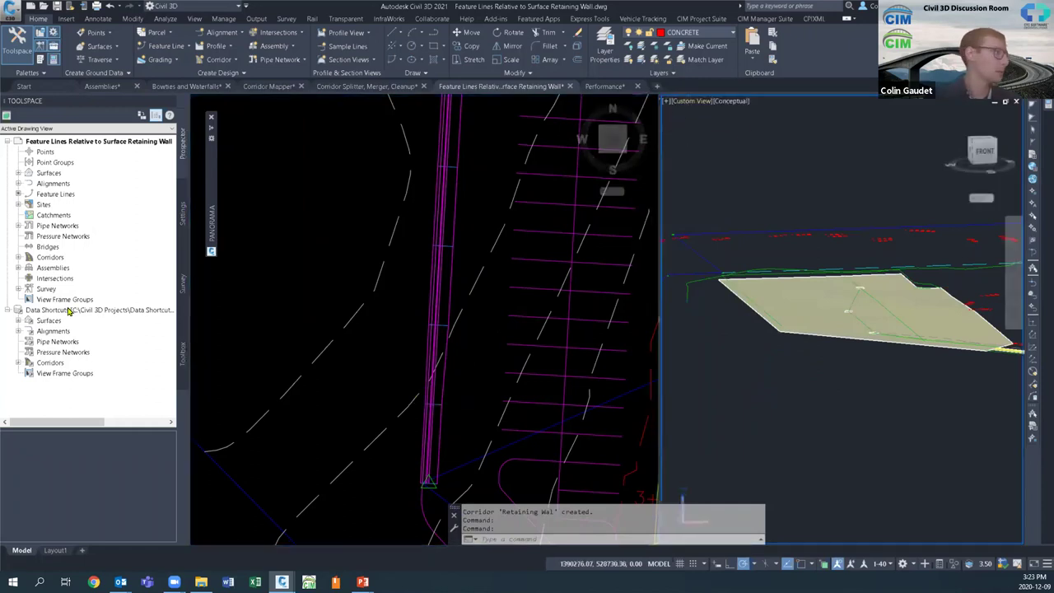
double_click(46, 258)
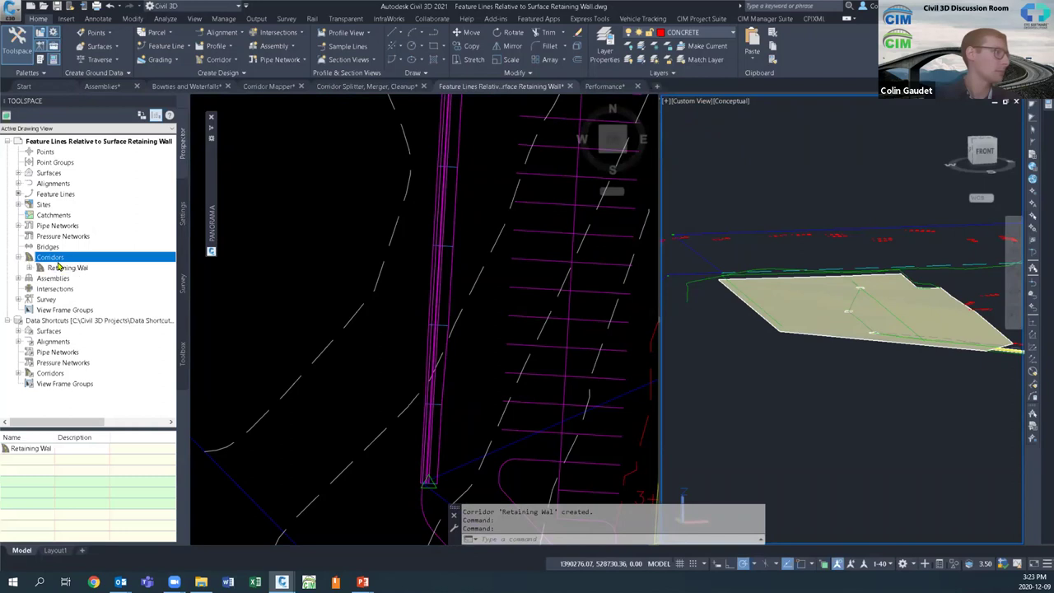
right_click(59, 269)
click(90, 290)
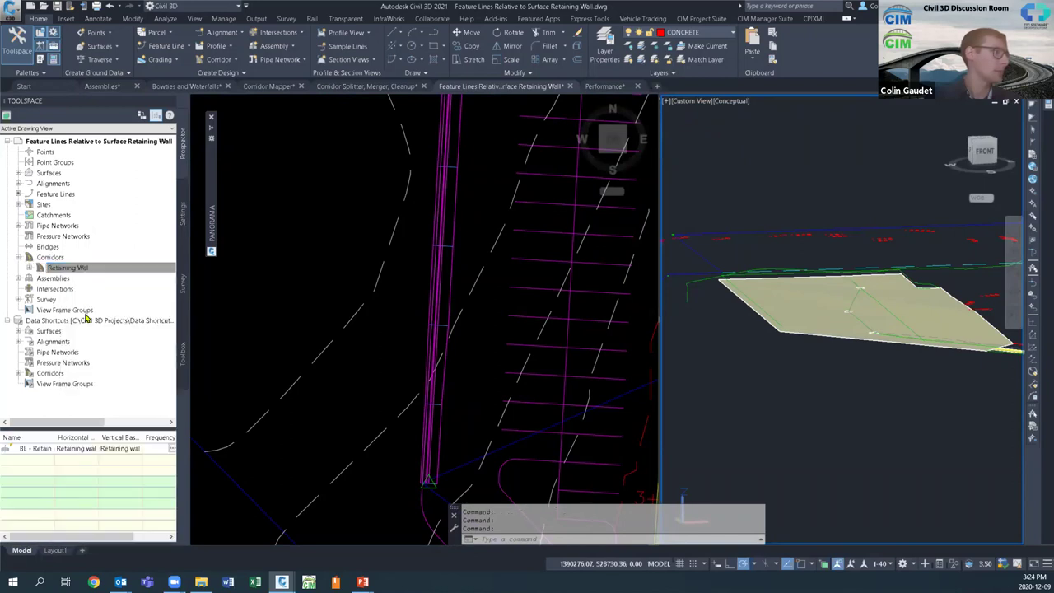
click(758, 336)
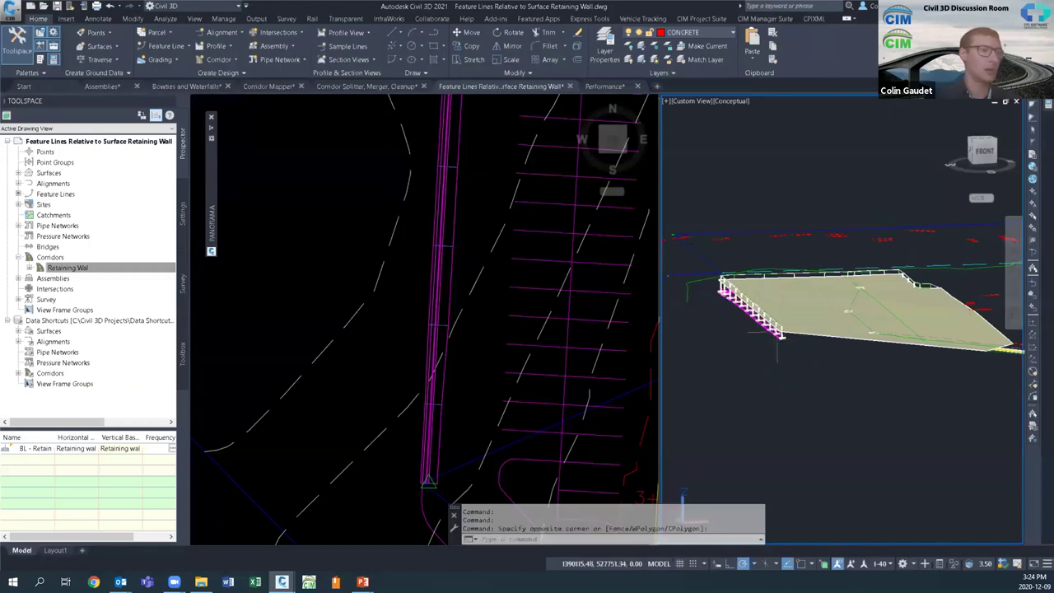
scroll(741, 305, up, 2)
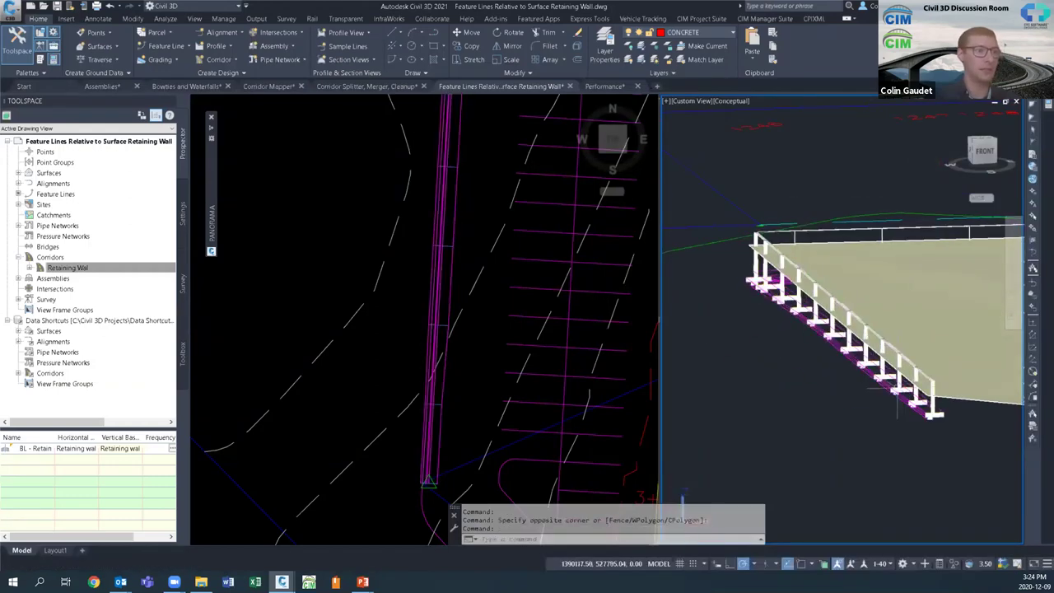
middle_drag(894, 395, 855, 379)
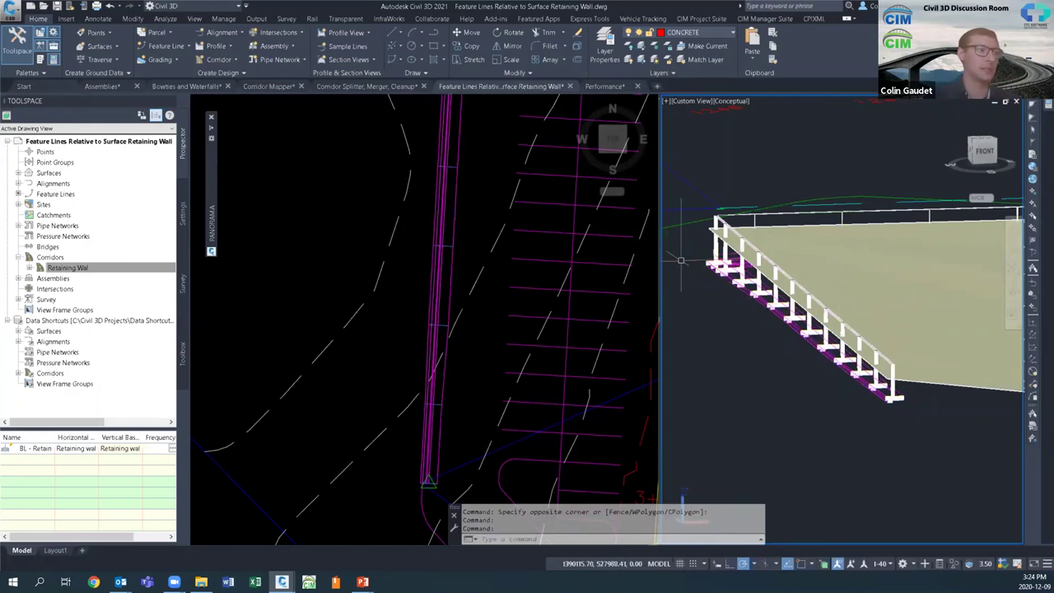
Step: Set the retaining wall region's assembly frequency along tangents to 5 feet and end the frequency edit
click(512, 375)
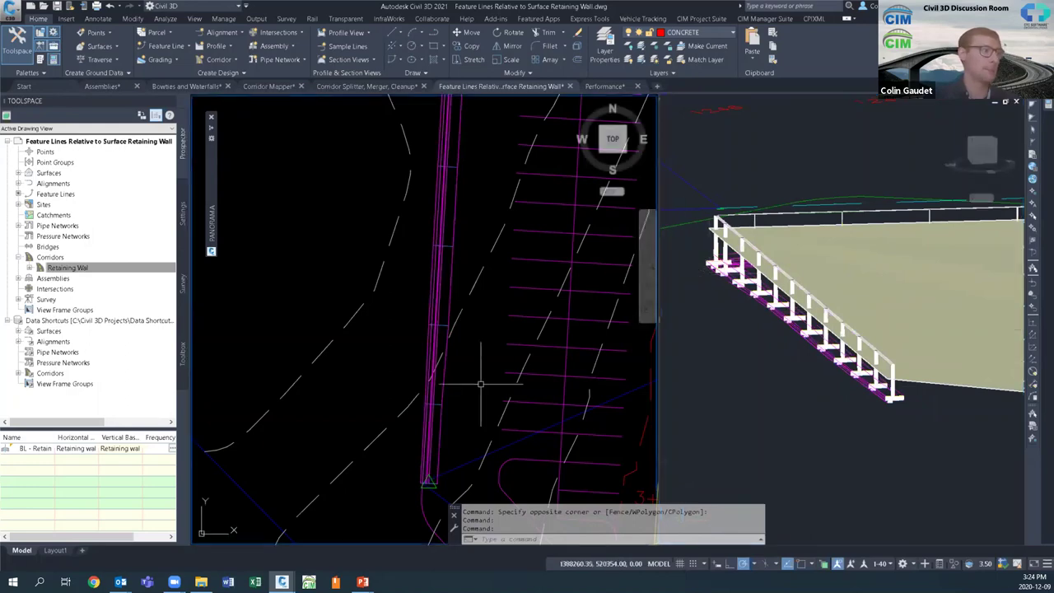
click(449, 292)
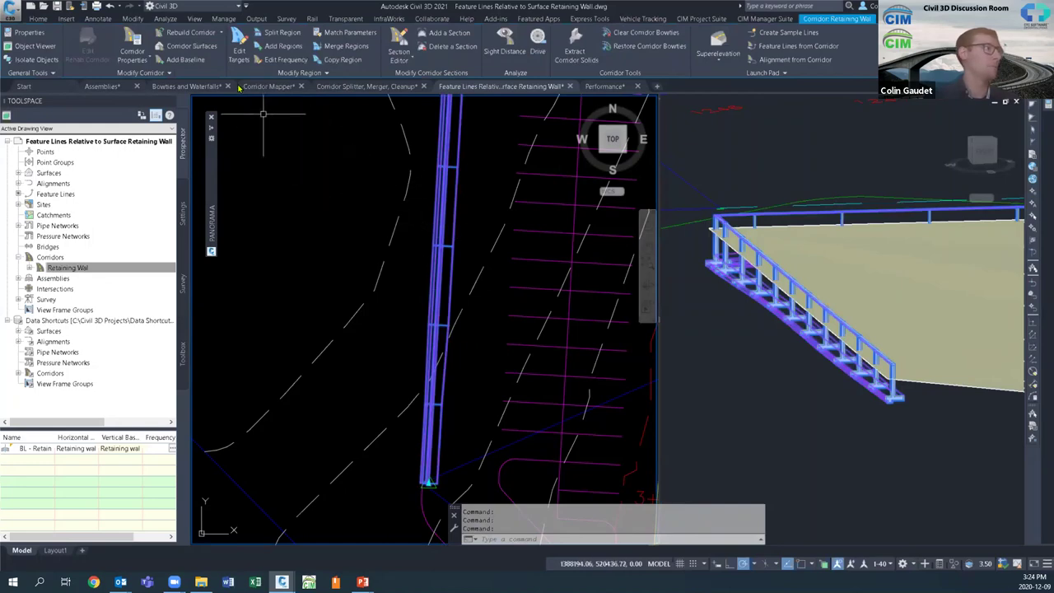
click(284, 59)
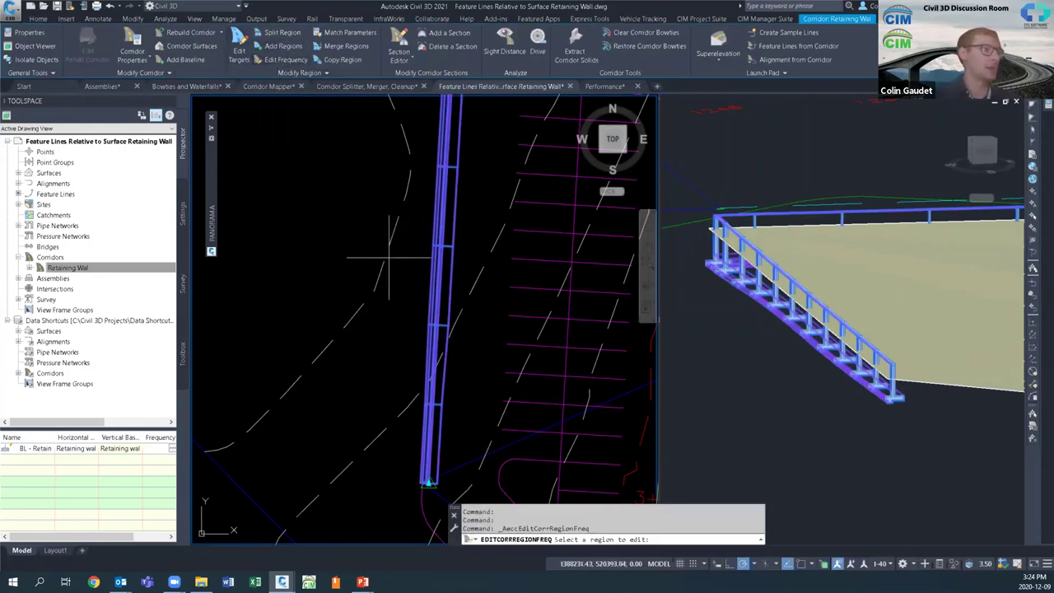
click(453, 260)
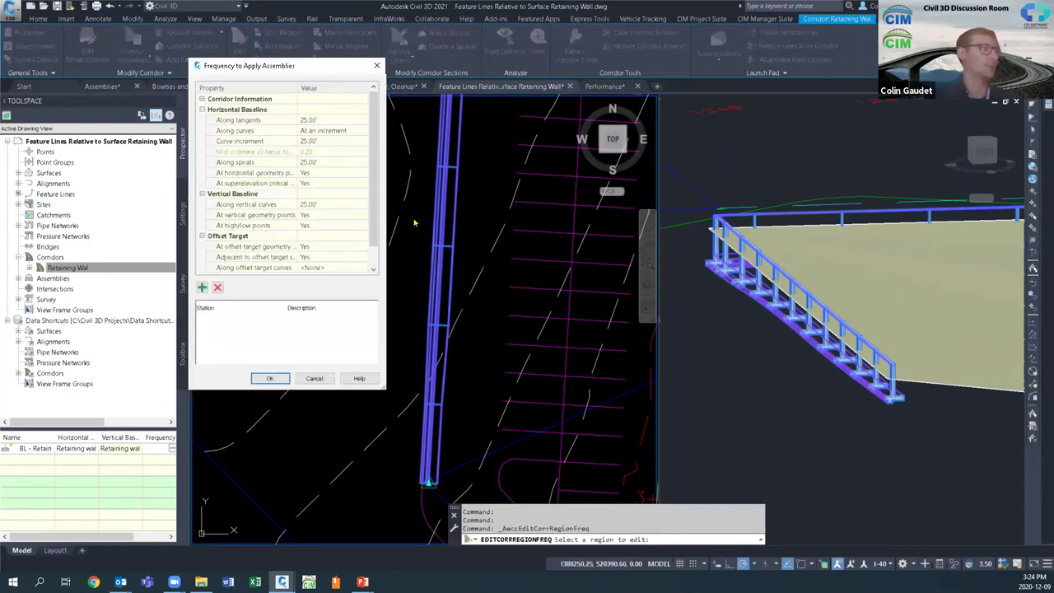
click(329, 120)
text(5)
key(Return)
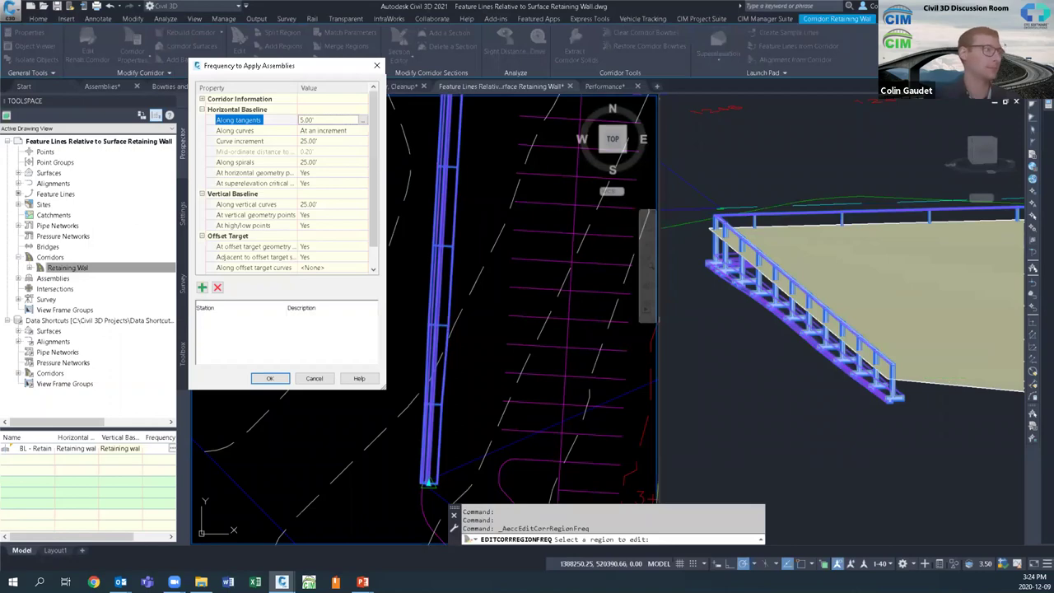
click(266, 378)
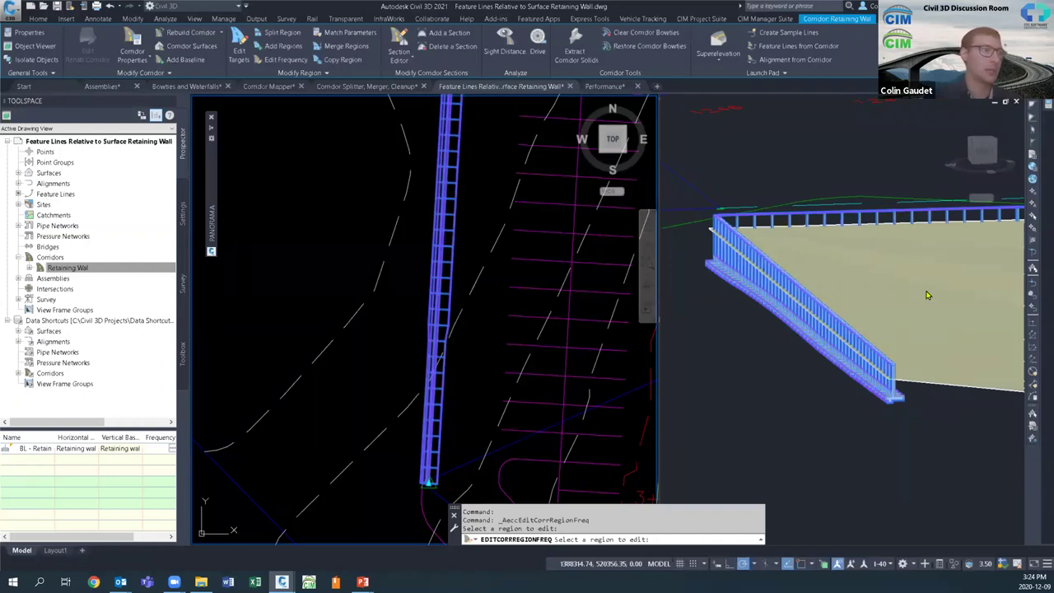
click(810, 409)
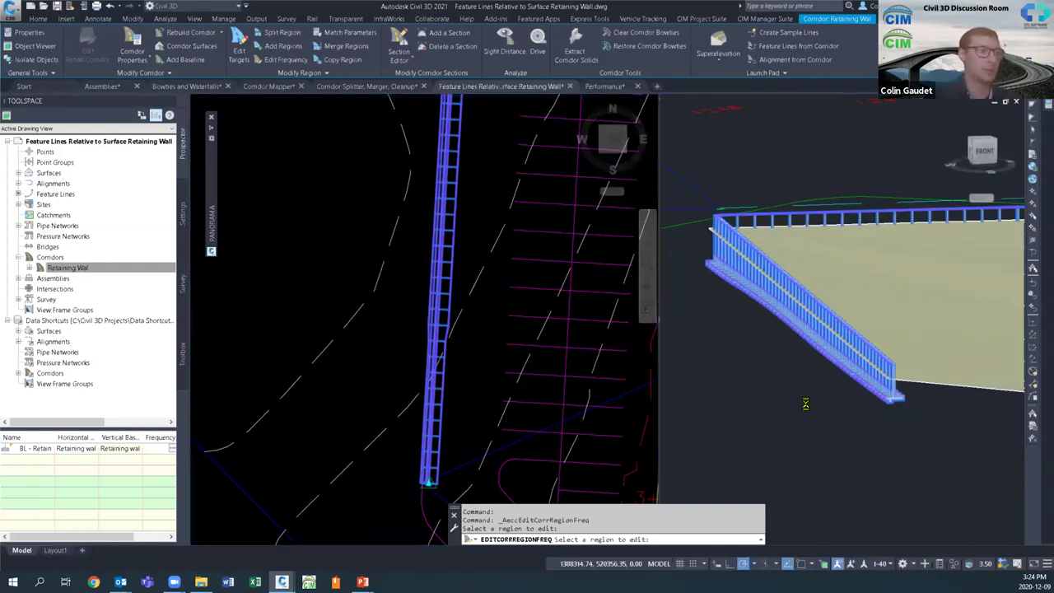
shift+middle_drag(738, 333, 897, 340)
shift+middle_drag(749, 372, 810, 372)
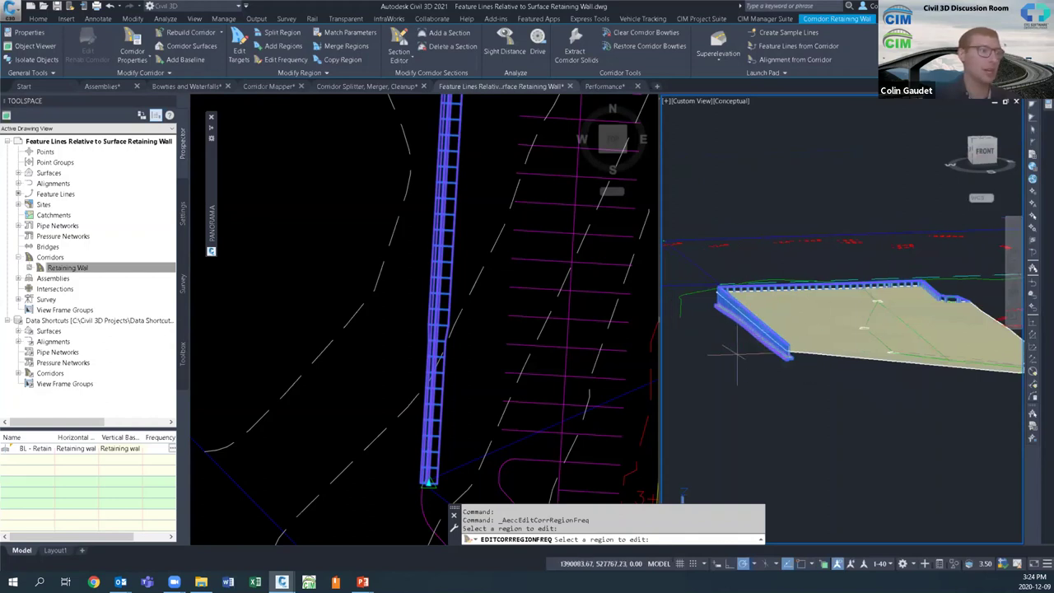
click(806, 268)
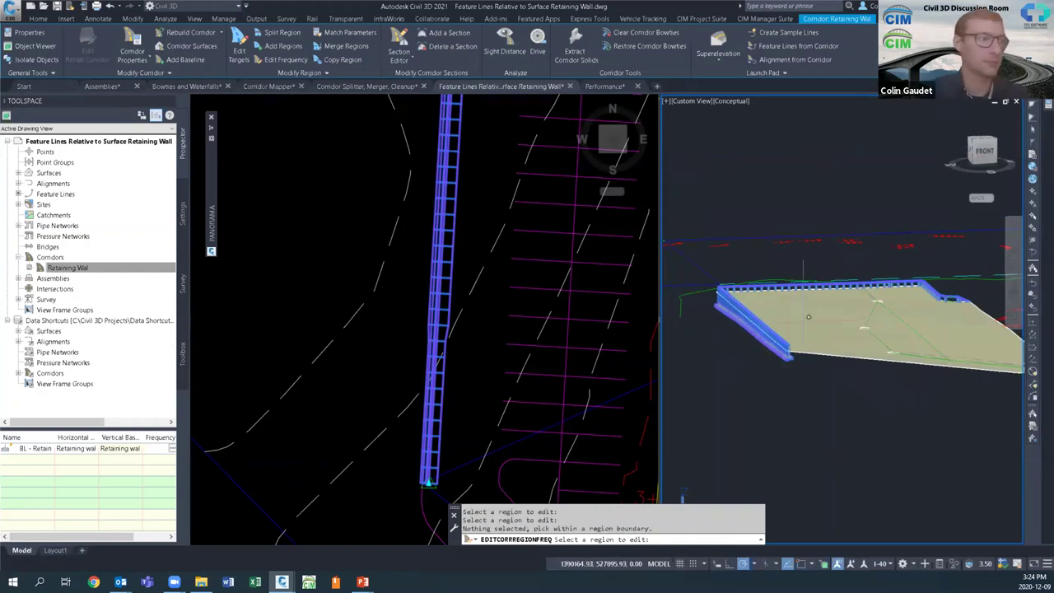
key(Escape)
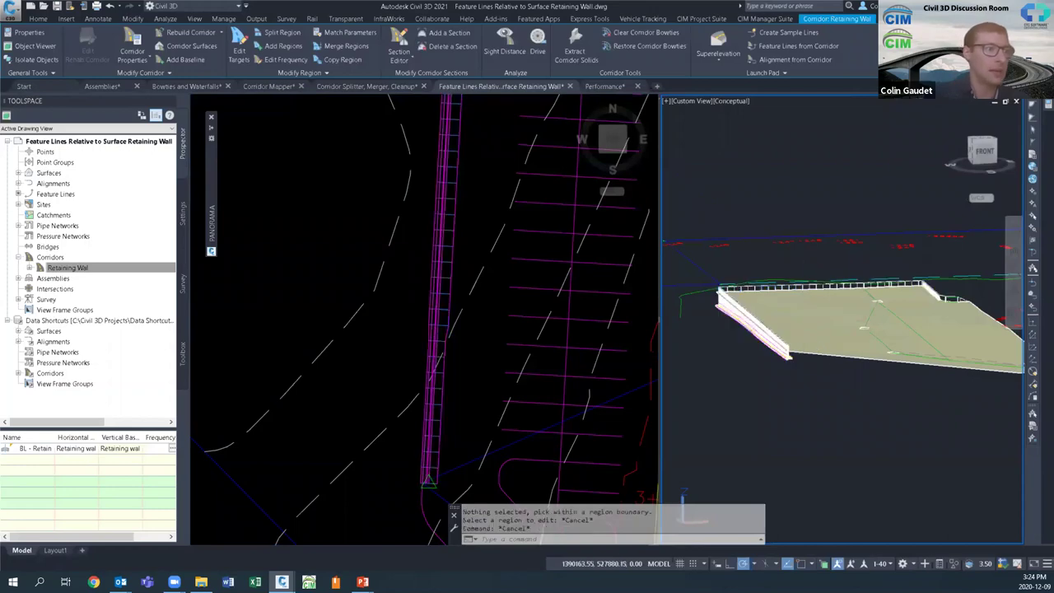
Step: Raise all elevations of surface fg by 5 feet and deselect the surface
click(816, 335)
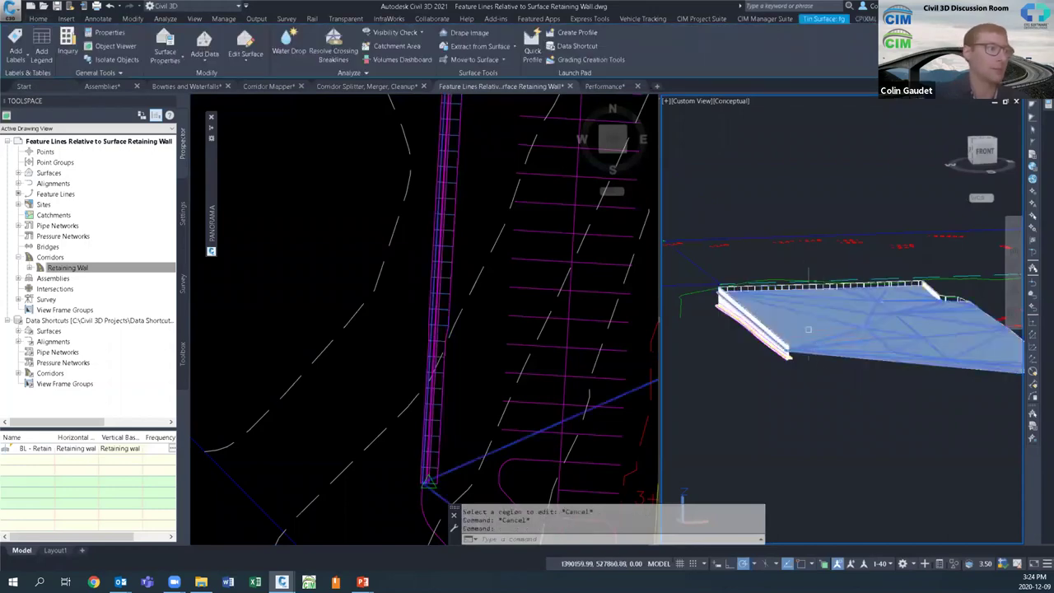
click(244, 51)
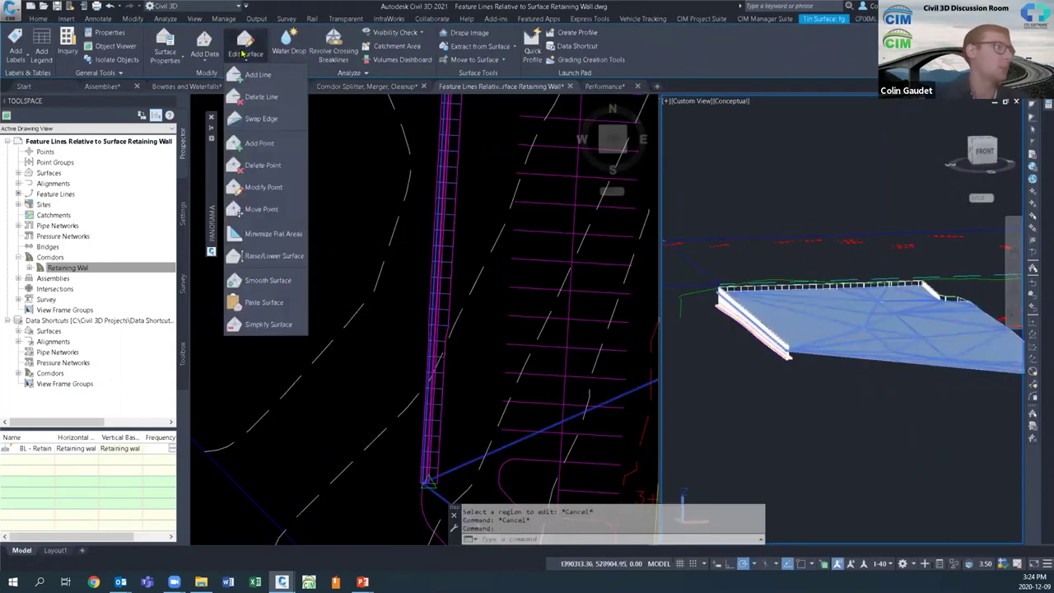
click(275, 256)
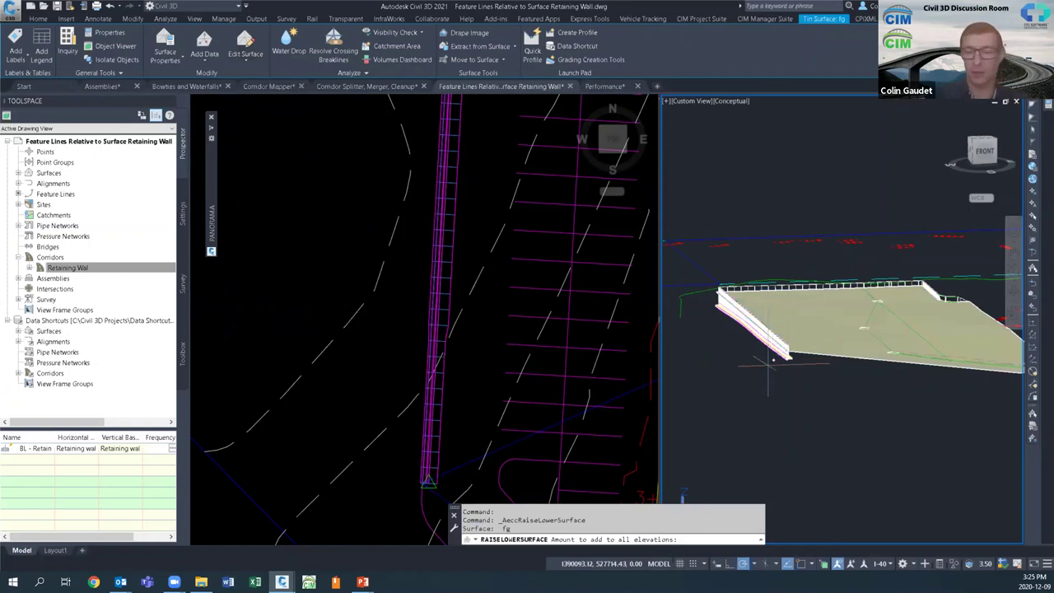
text(5)
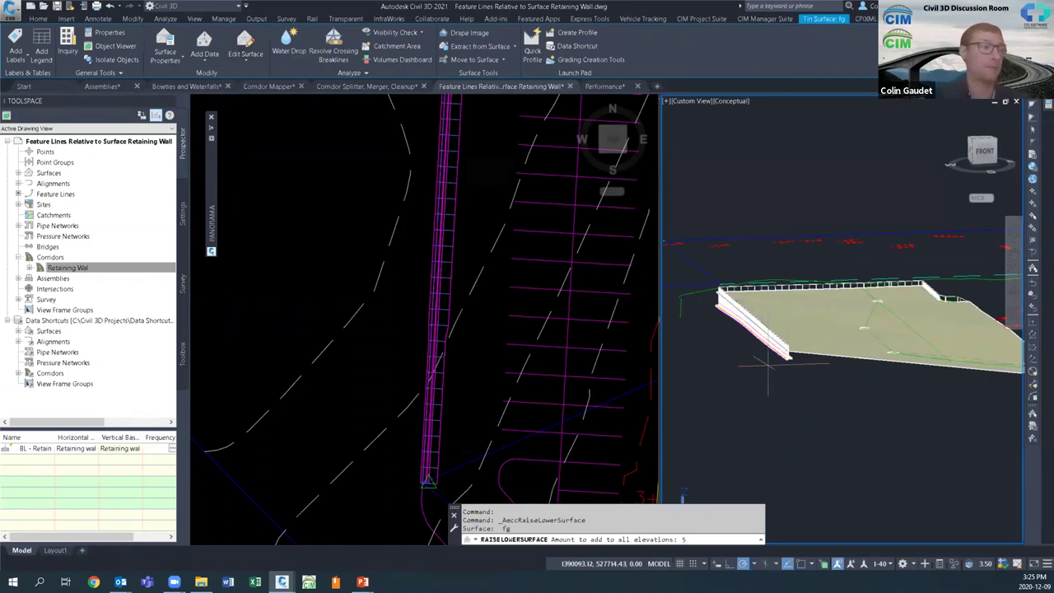
key(Return)
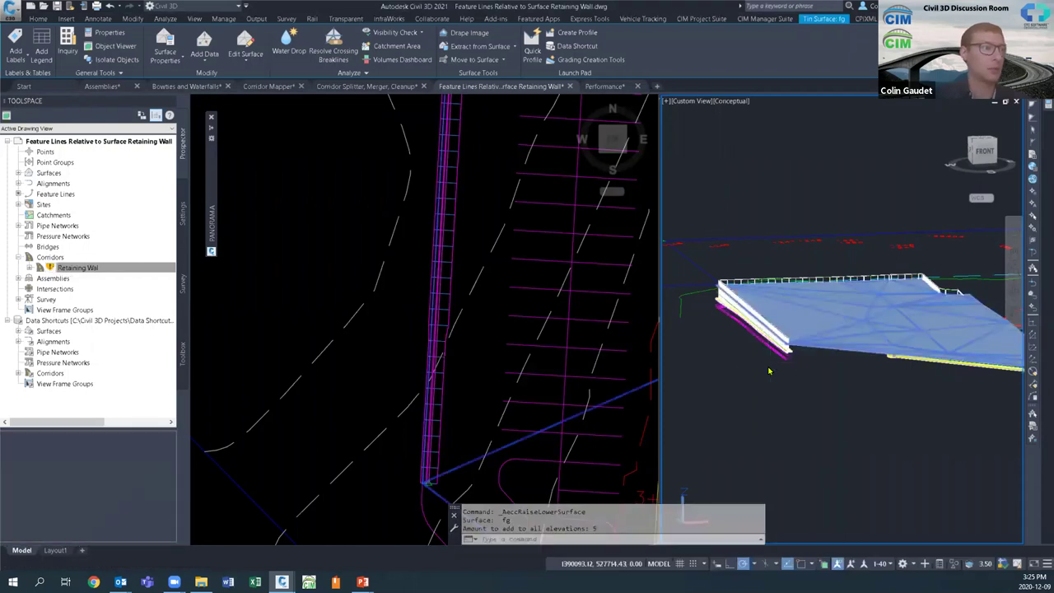
key(Escape)
Step: Rebuild the out-of-date Retaining Wal corridor against the raised surface and inspect the wall in 3D
click(81, 269)
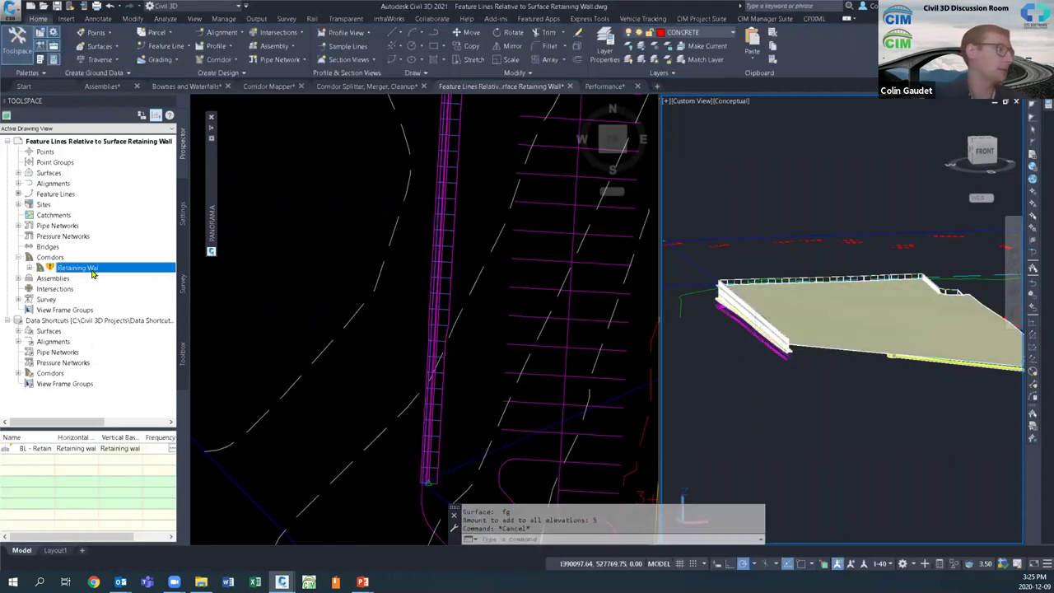
right_click(79, 270)
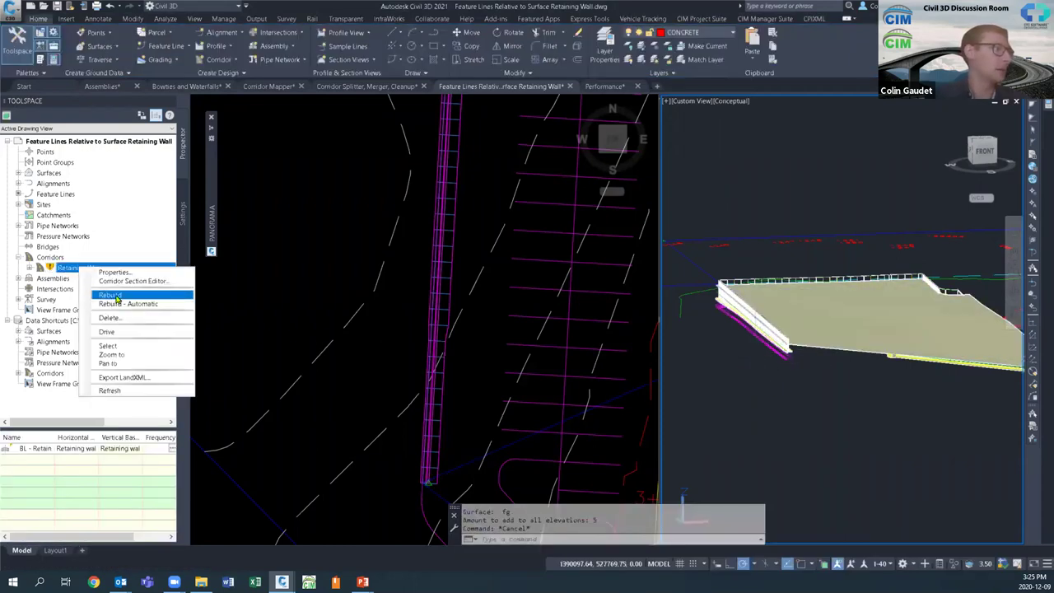
click(113, 298)
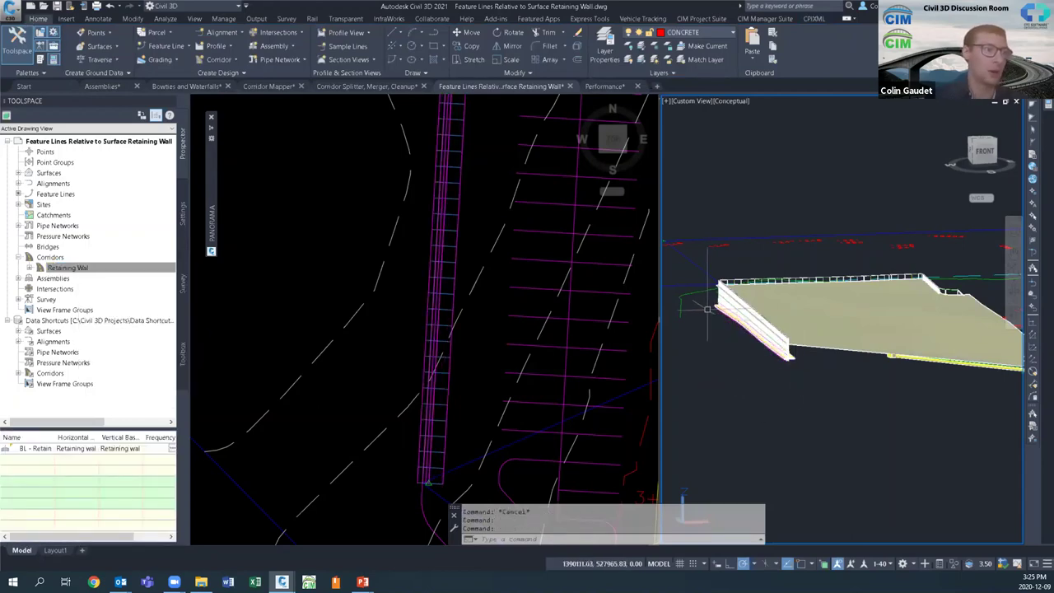
shift+middle_drag(750, 321, 832, 333)
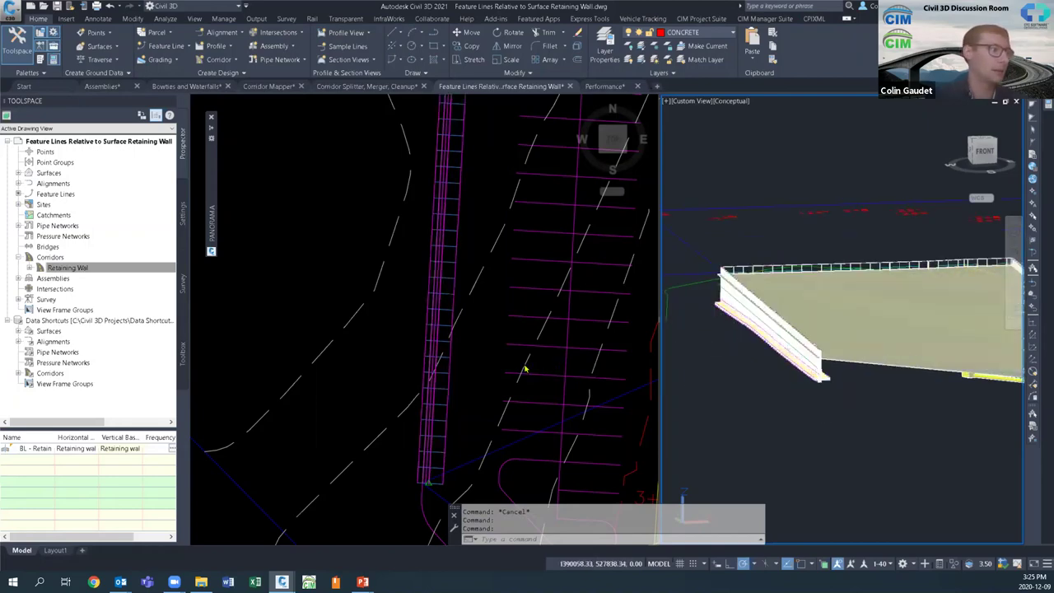
click(487, 371)
key(Escape)
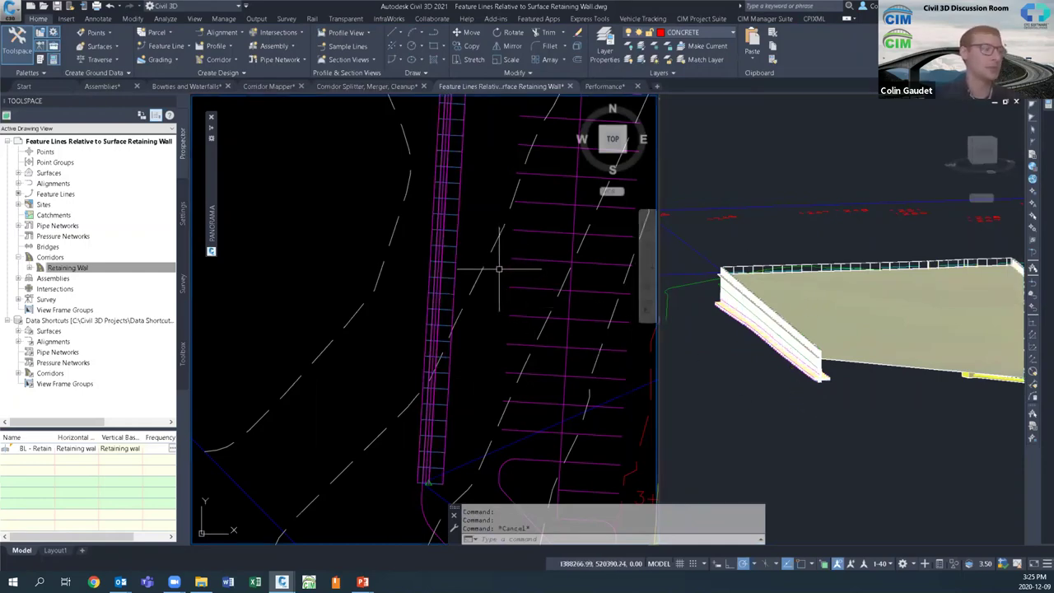
Step: View the whole retaining wall in plan and switch to the presentation's Retaining Wall Creation slide
mouse_move(498, 269)
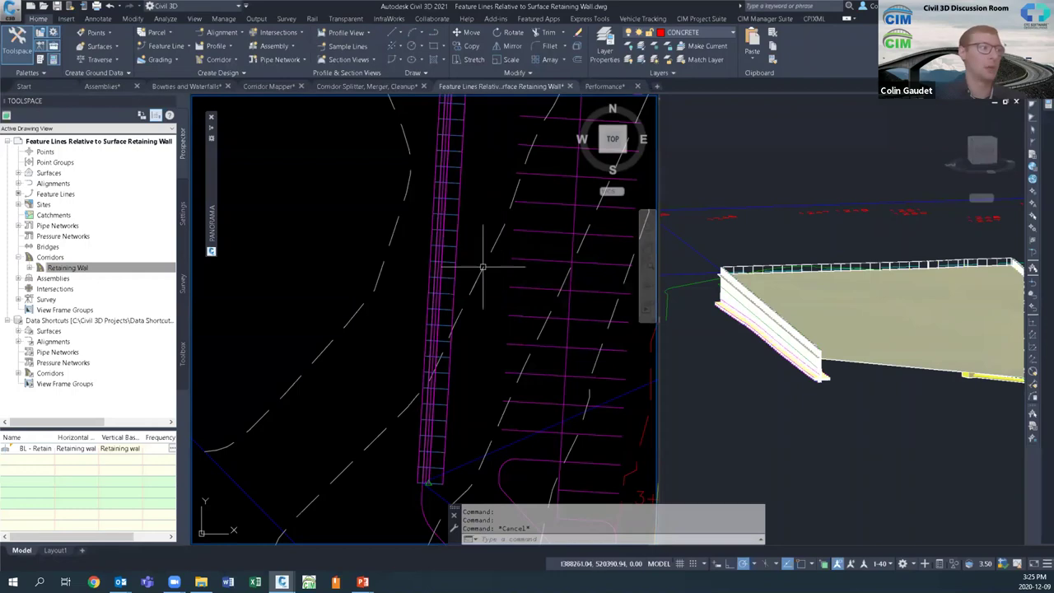
scroll(478, 266, down, 2)
scroll(488, 253, up, 2)
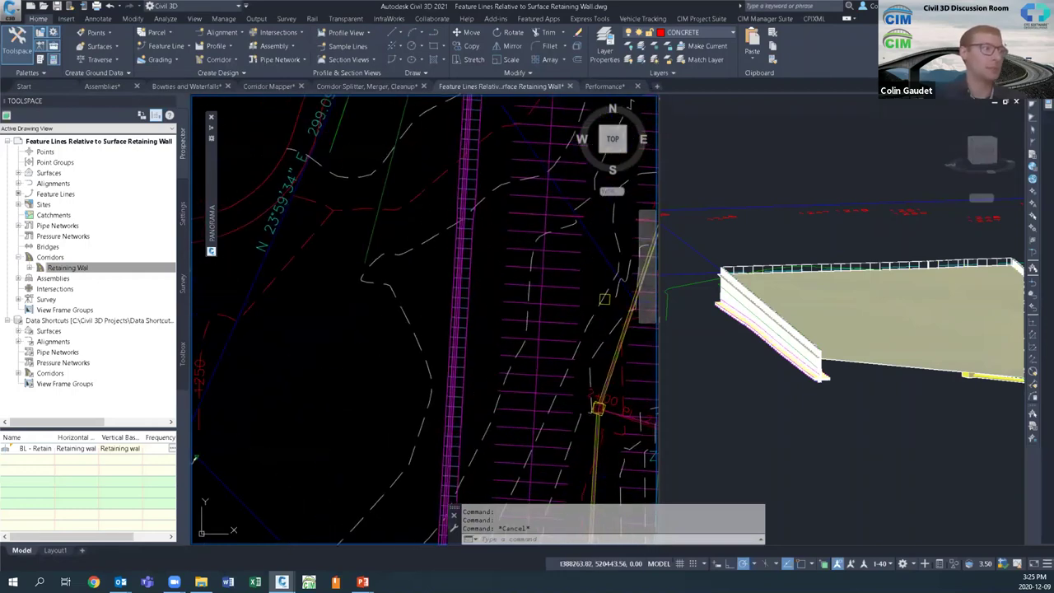
scroll(488, 252, down, 2)
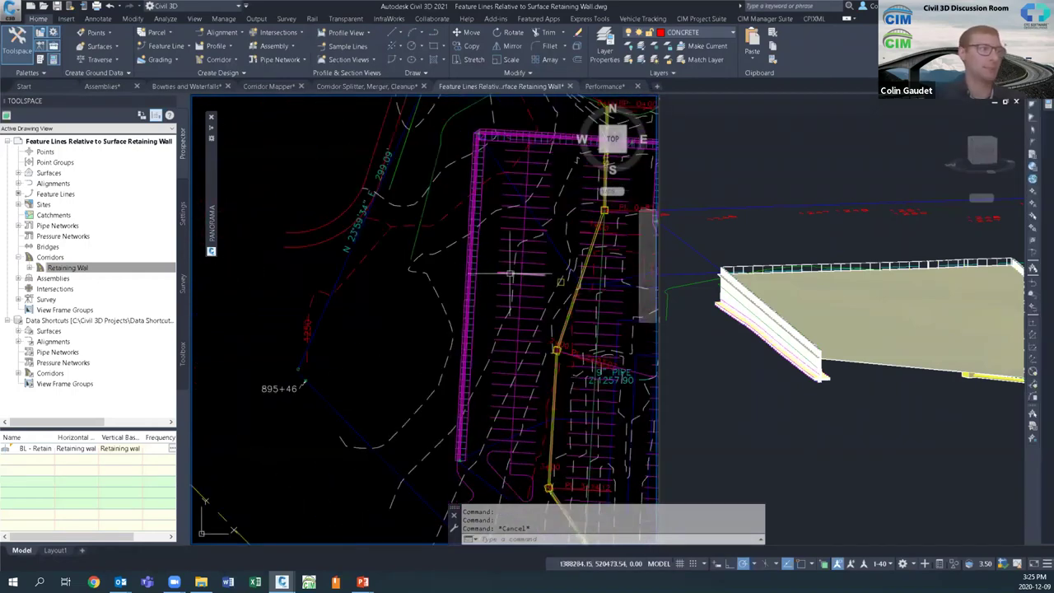
key(alt+Tab)
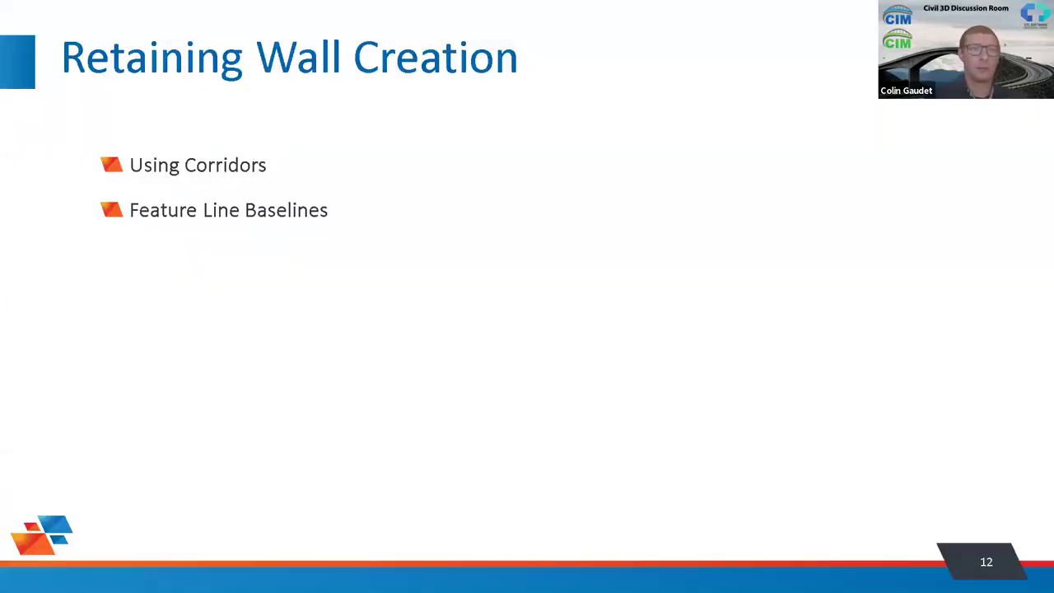